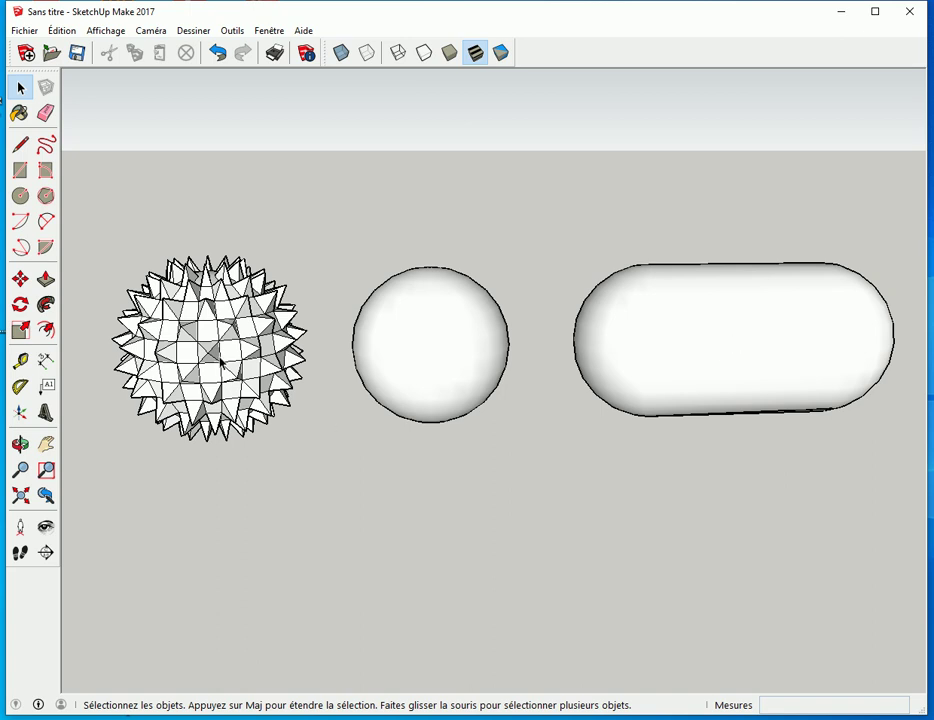
Window-select the spiky ball, sphere and capsule together and delete all three.
left_click_drag(86, 185, 859, 534)
key("Delete")
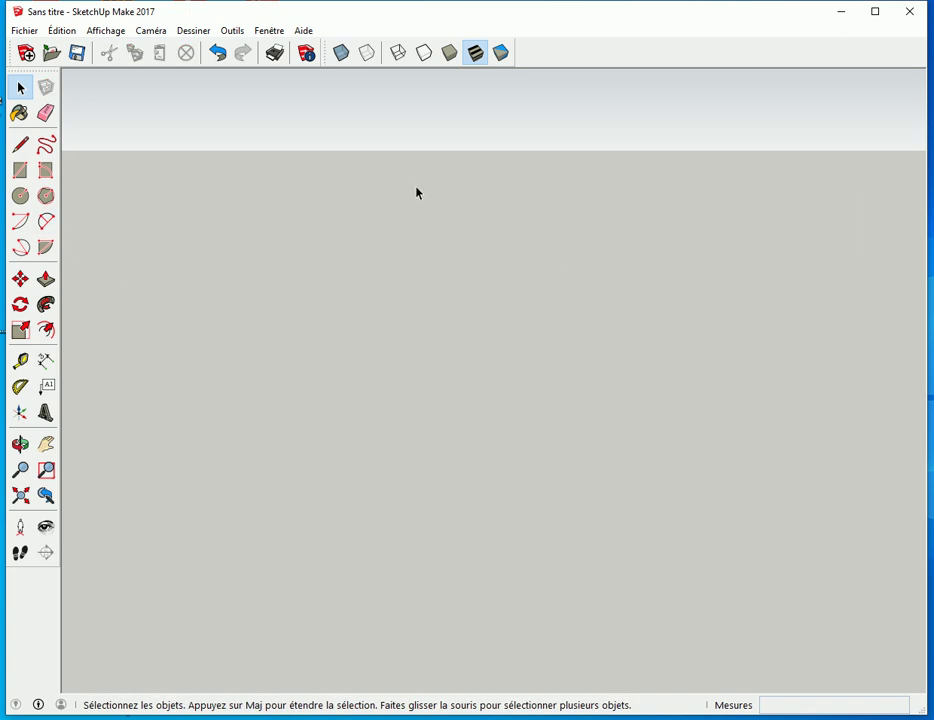
Turn on the model axes from the Affichage menu and orbit to view them.
left_click(108, 31)
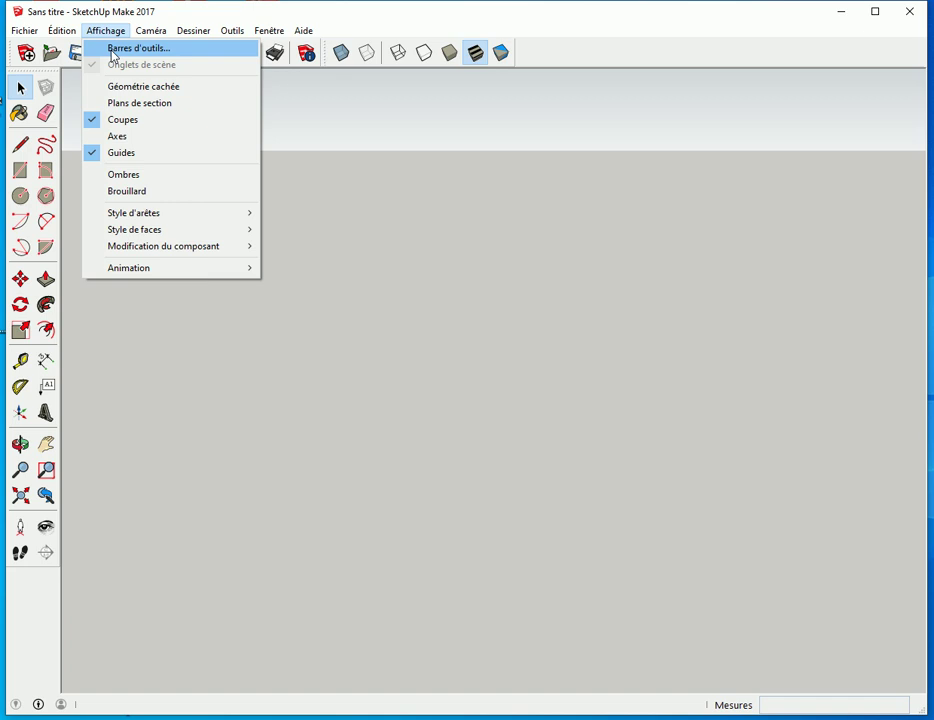
left_click(122, 136)
middle_click_drag(229, 363, 711, 404)
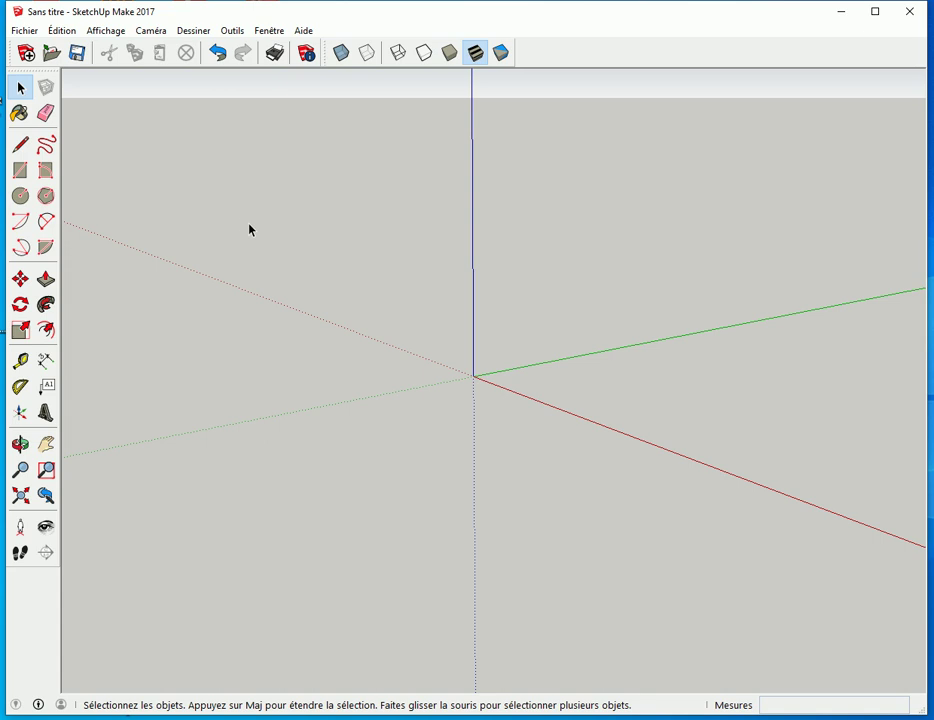
Check the Barres d'outils list with Grand jeu d'outils, Standard and Styles enabled, then close it.
left_click(106, 31)
left_click(124, 50)
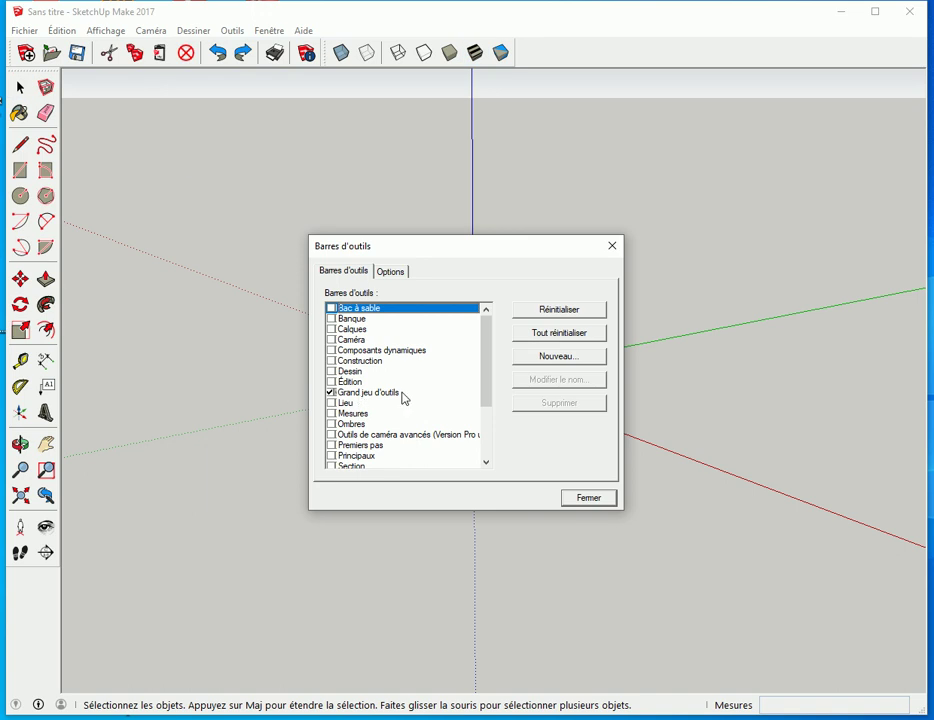
scroll(405, 405, "down", 2)
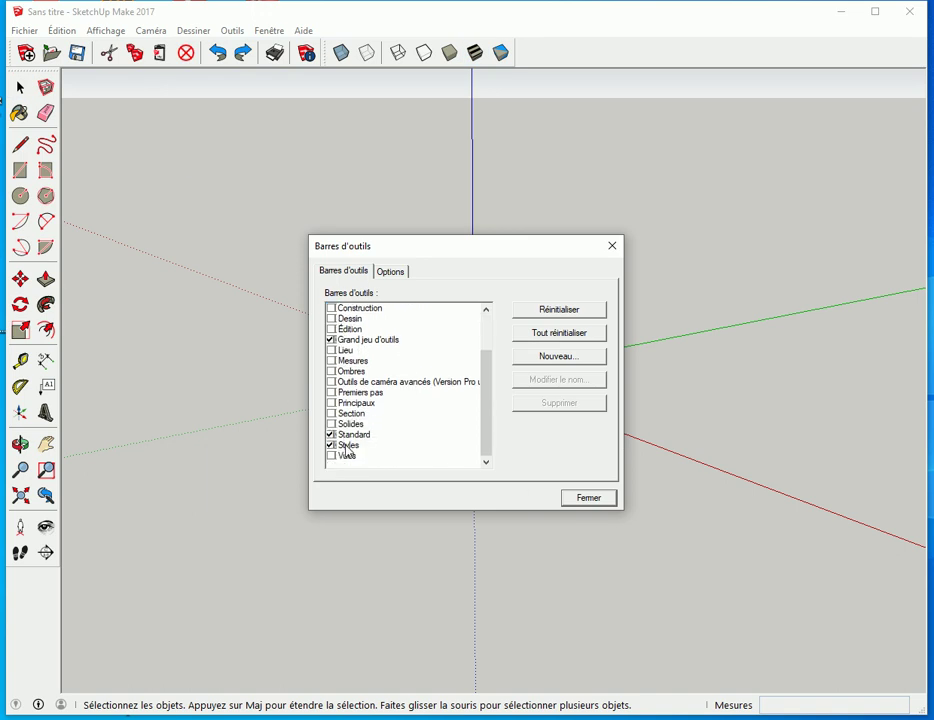
left_click(588, 498)
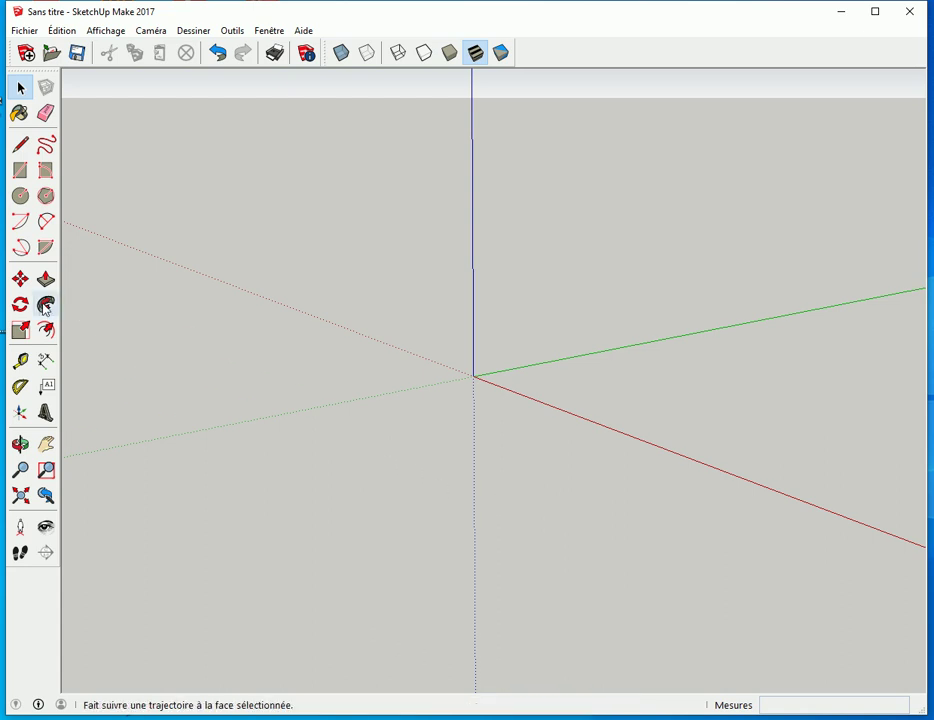
Draw a flat 775mm-radius circle centred on the origin.
key("c")
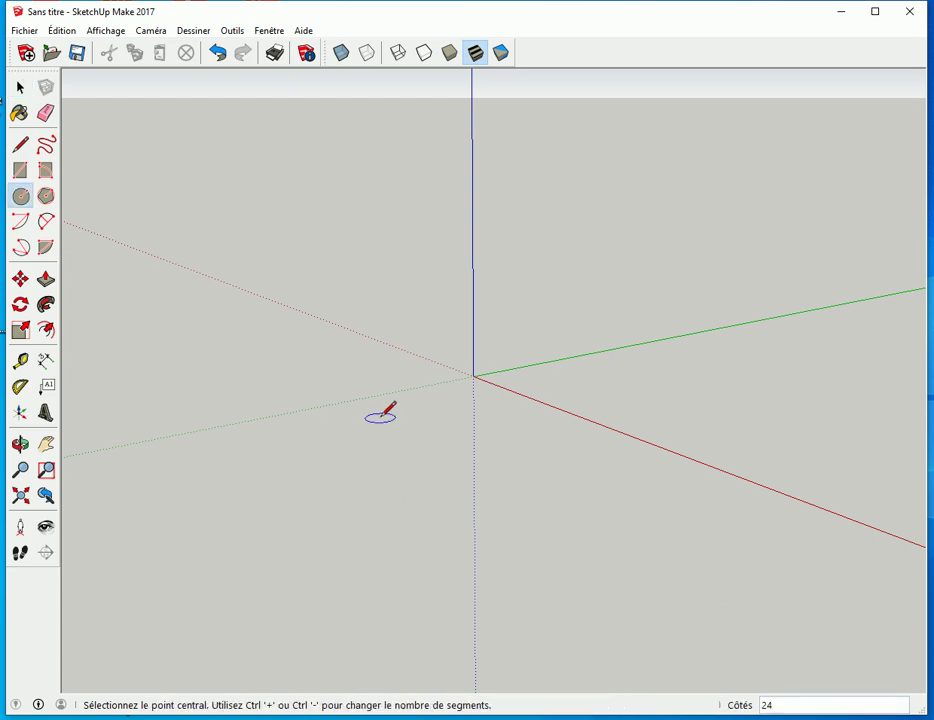
left_click(473, 377)
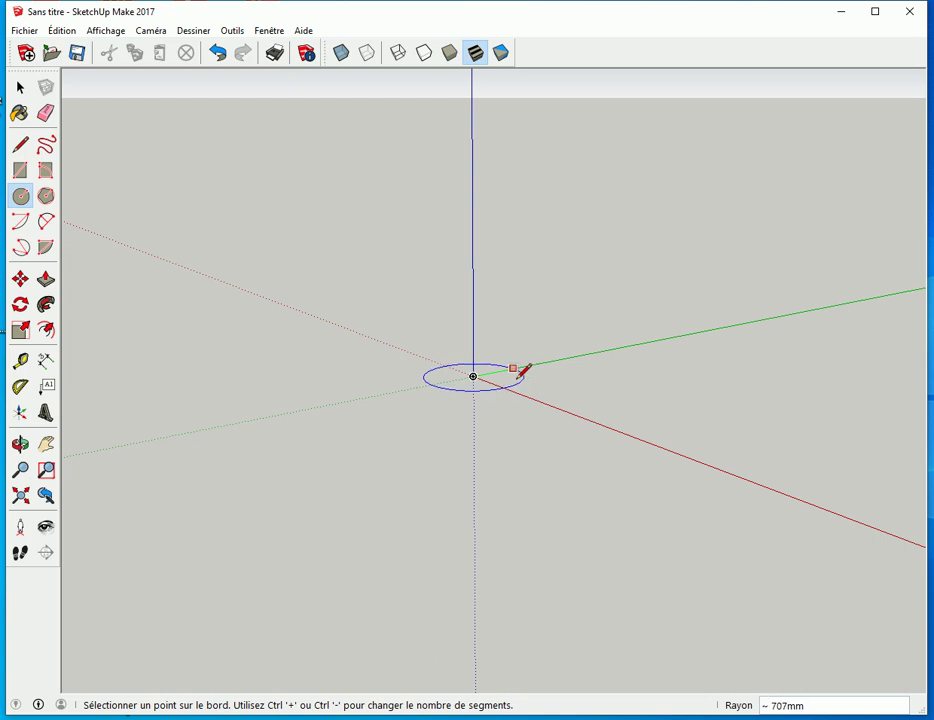
scroll(541, 376, "up", 3)
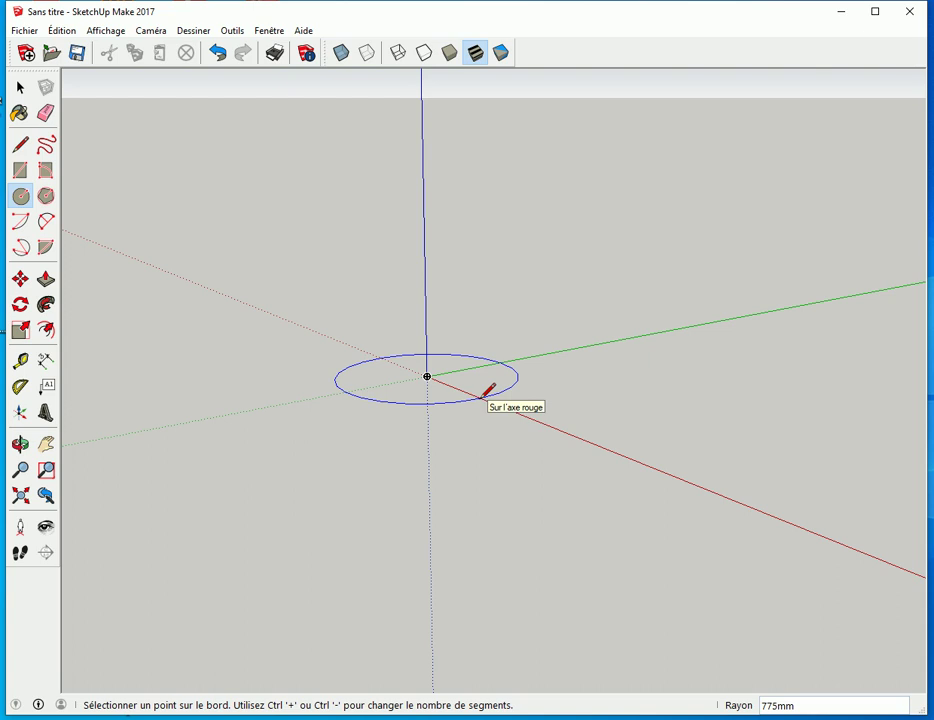
left_click(487, 394)
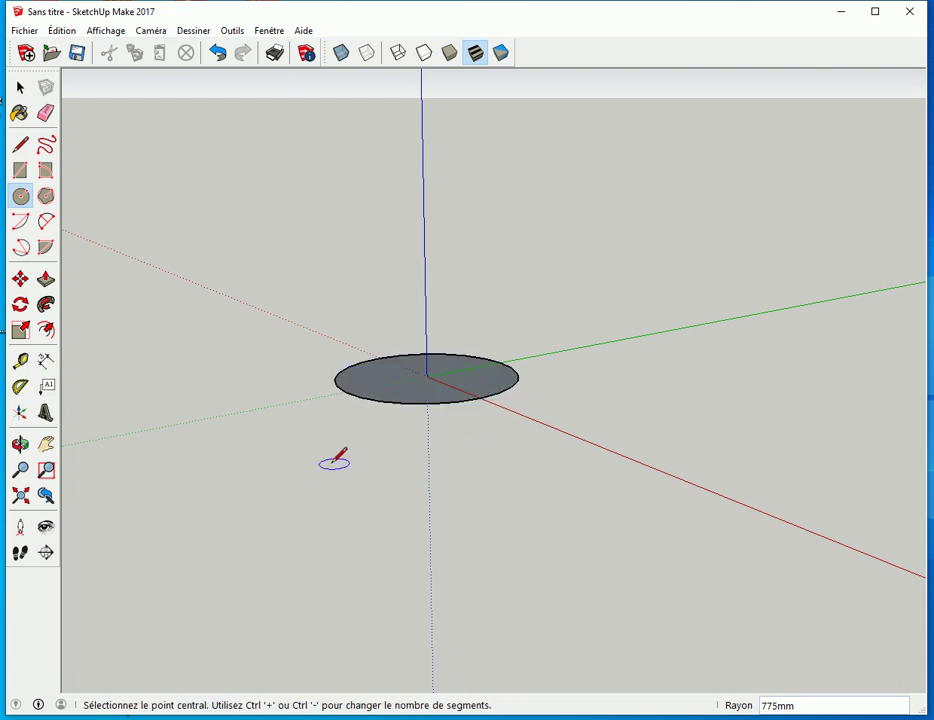
Tilt the view to near-horizontal and draw an upright circle centred at the origin.
key("o")
left_click_drag(312, 472, 670, 392)
key("c")
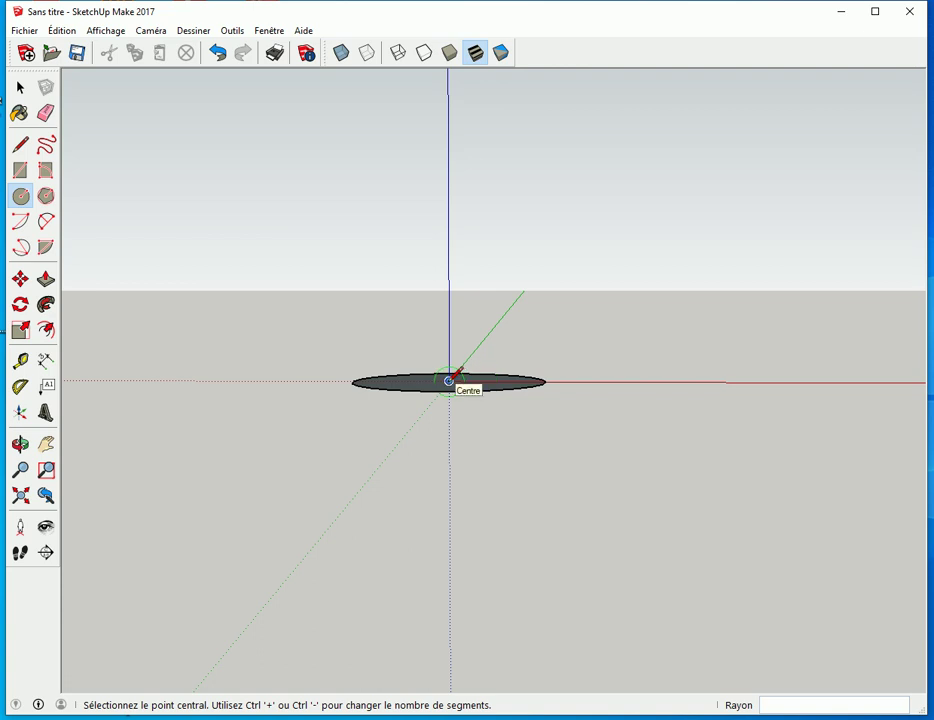
left_click(449, 381)
left_click(545, 381)
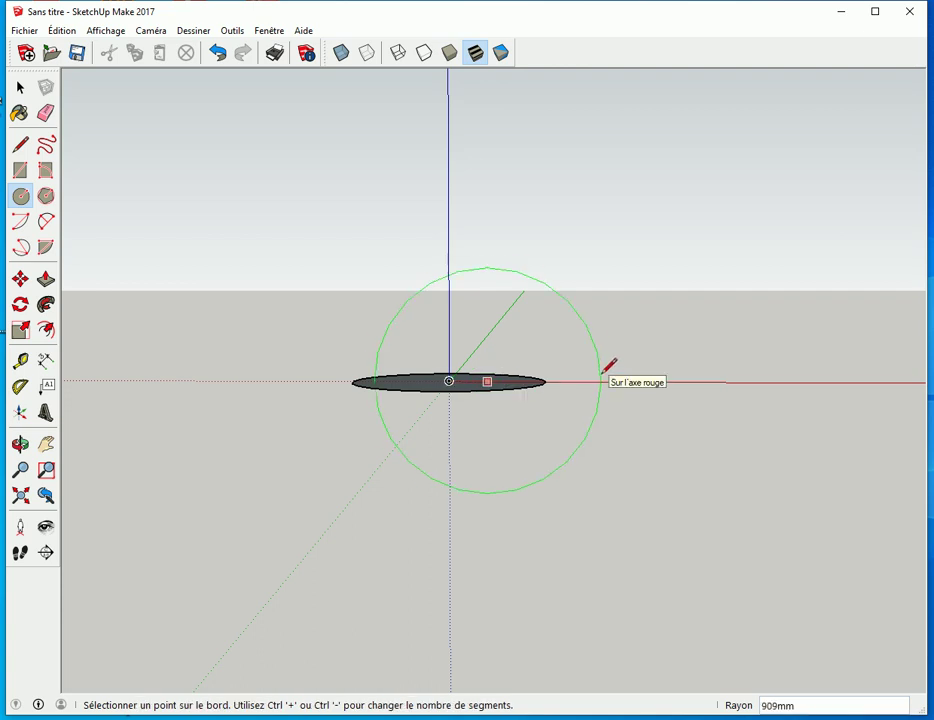
left_click(600, 367)
middle_click_drag(643, 368, 617, 450)
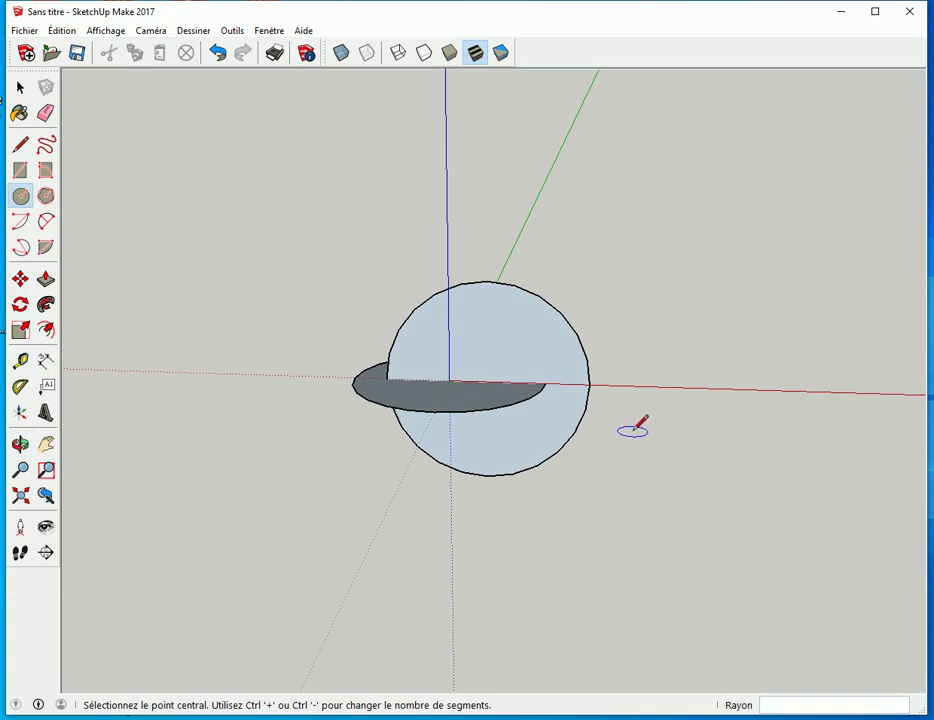
Follow Me the upright circle along the flat circle's edge to form a trial sphere.
key("space")
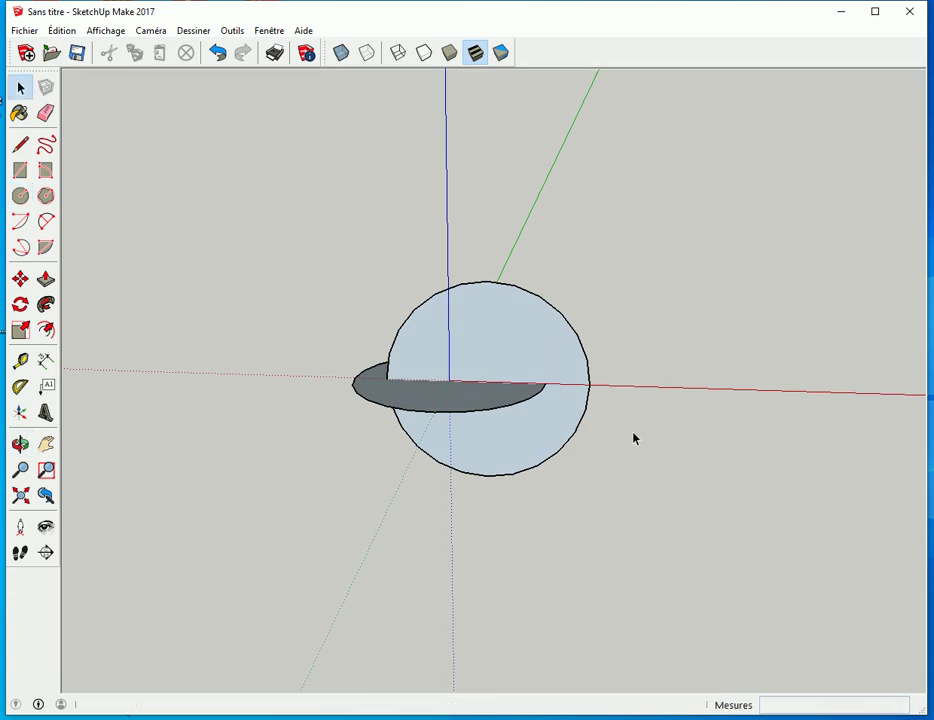
left_click(477, 416)
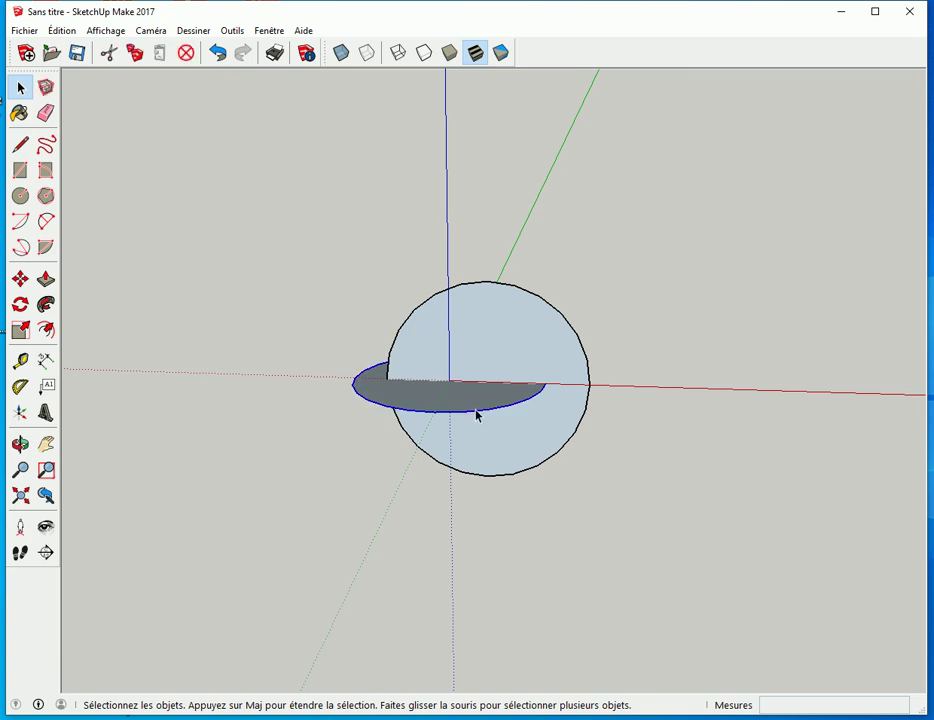
left_click(46, 304)
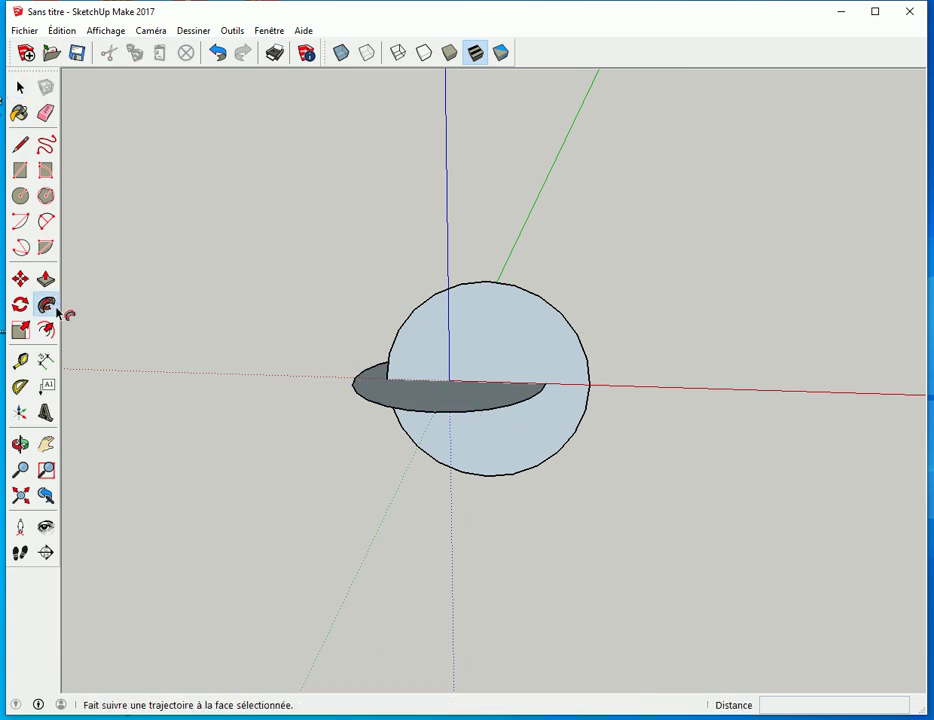
left_click(543, 350)
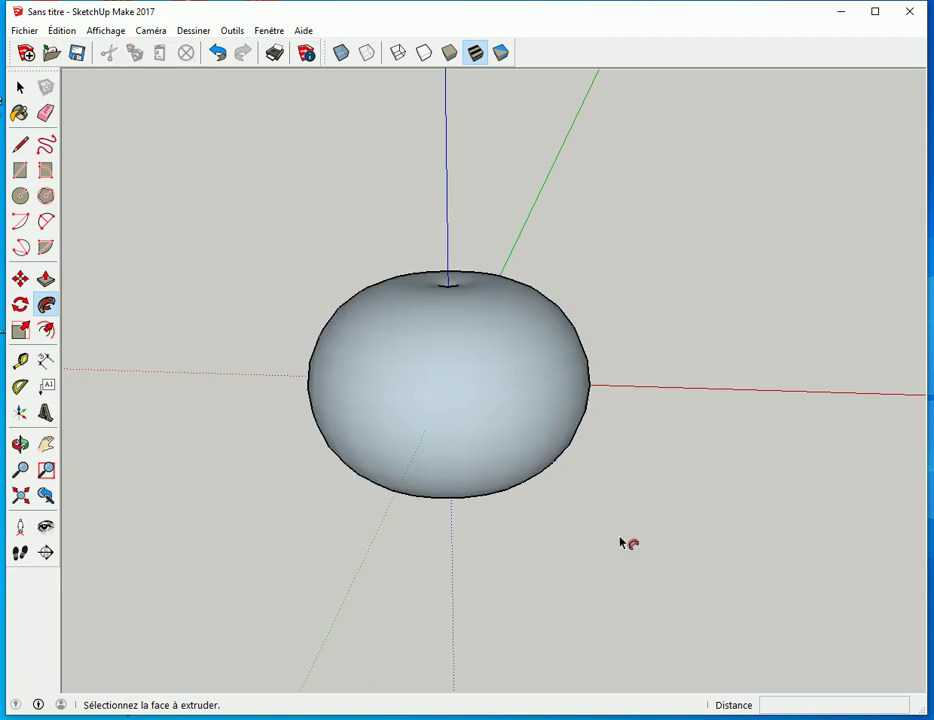
key("o")
left_click_drag(636, 553, 667, 581)
Undo the sweep and the upright circle, leaving only the flat disc.
key("p")
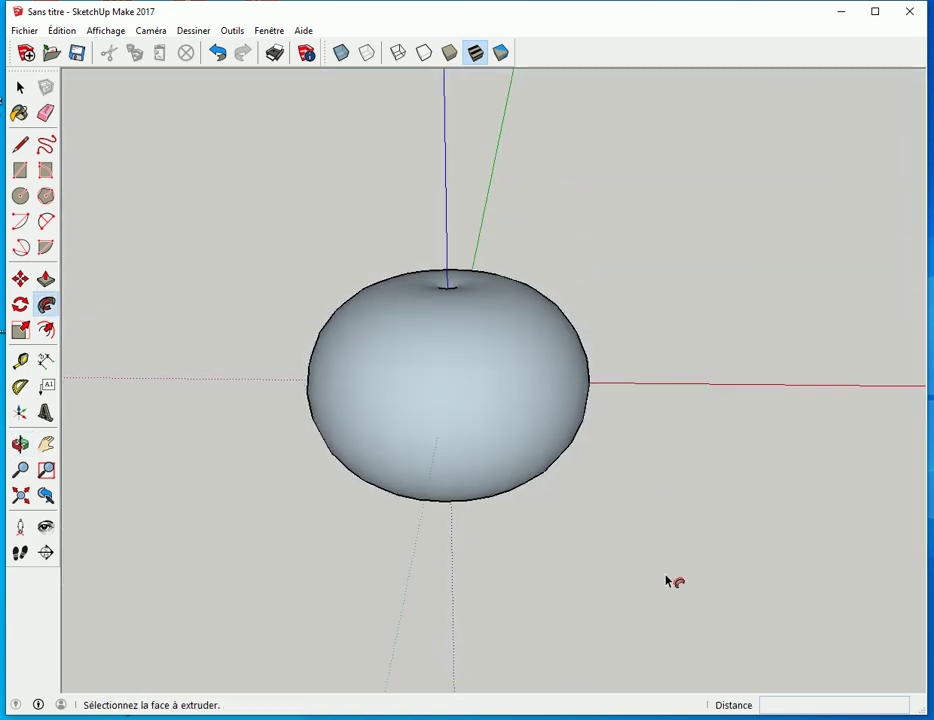
key("ctrl+z")
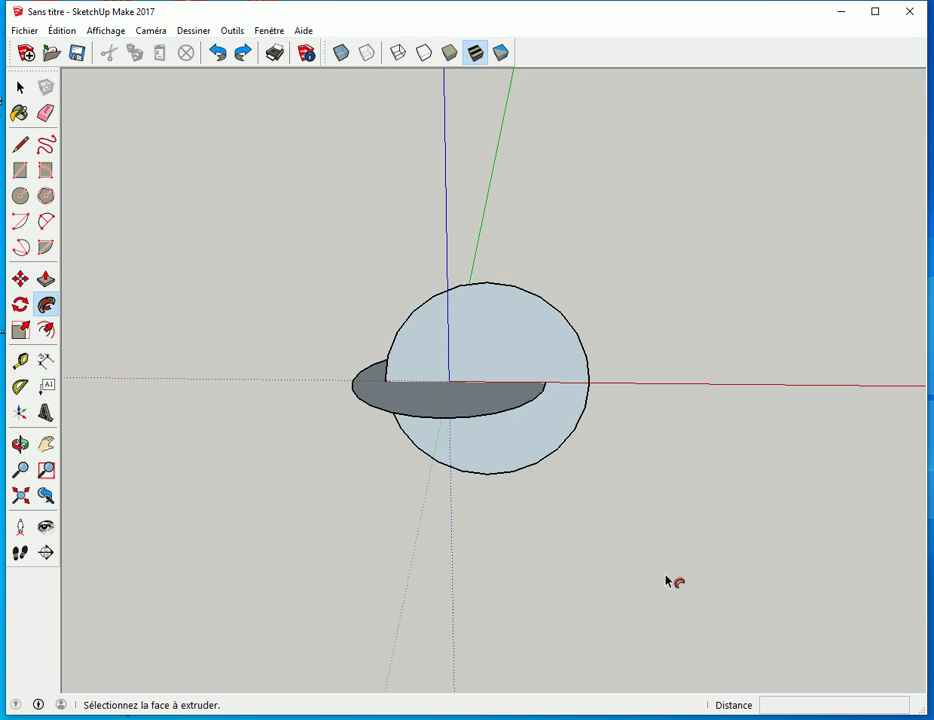
key("ctrl+z")
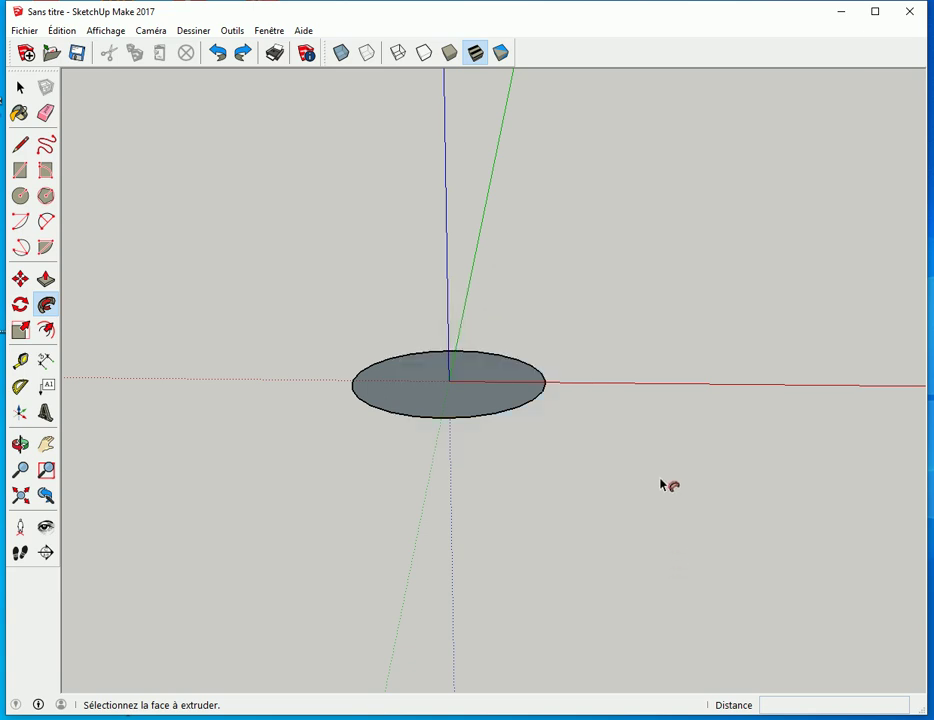
key("c")
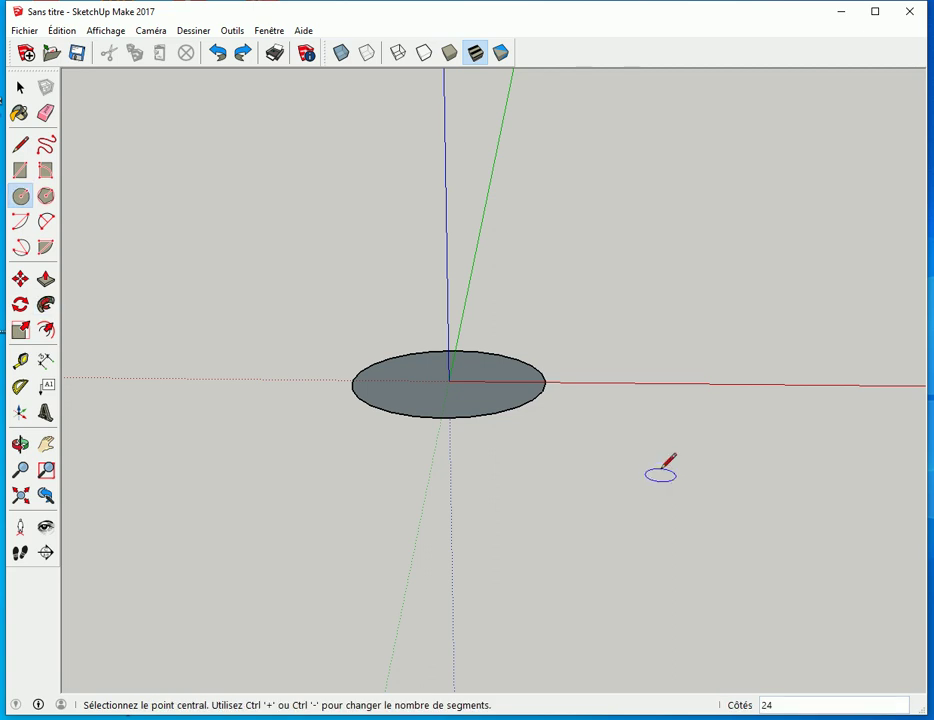
middle_click_drag(653, 386, 620, 348)
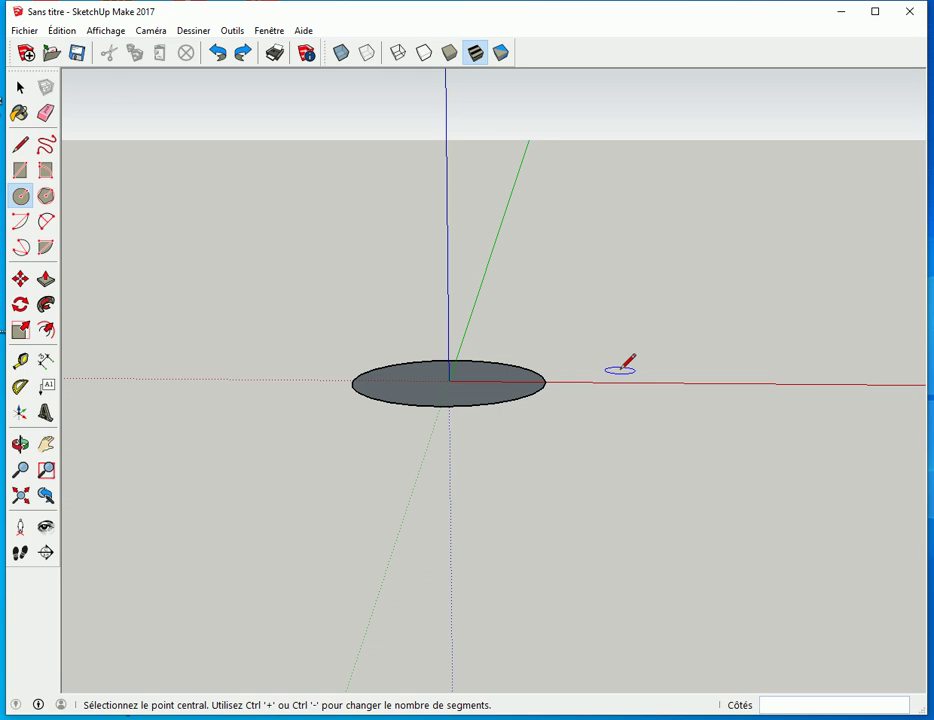
key("Left")
key("Right")
key("Up")
key("Left")
left_click(625, 382)
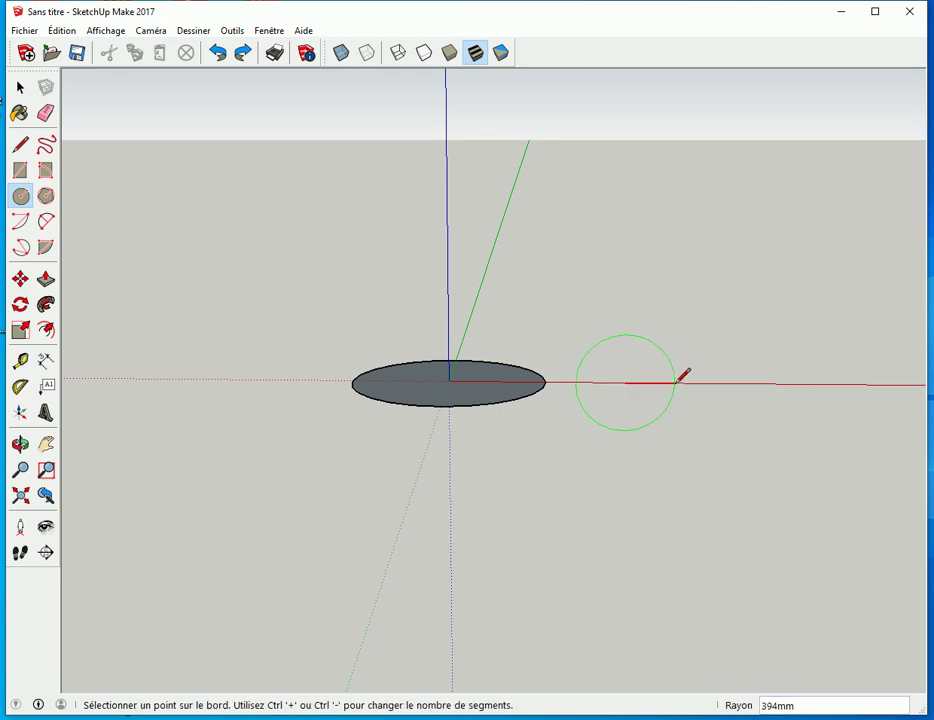
left_click(678, 375)
key("space")
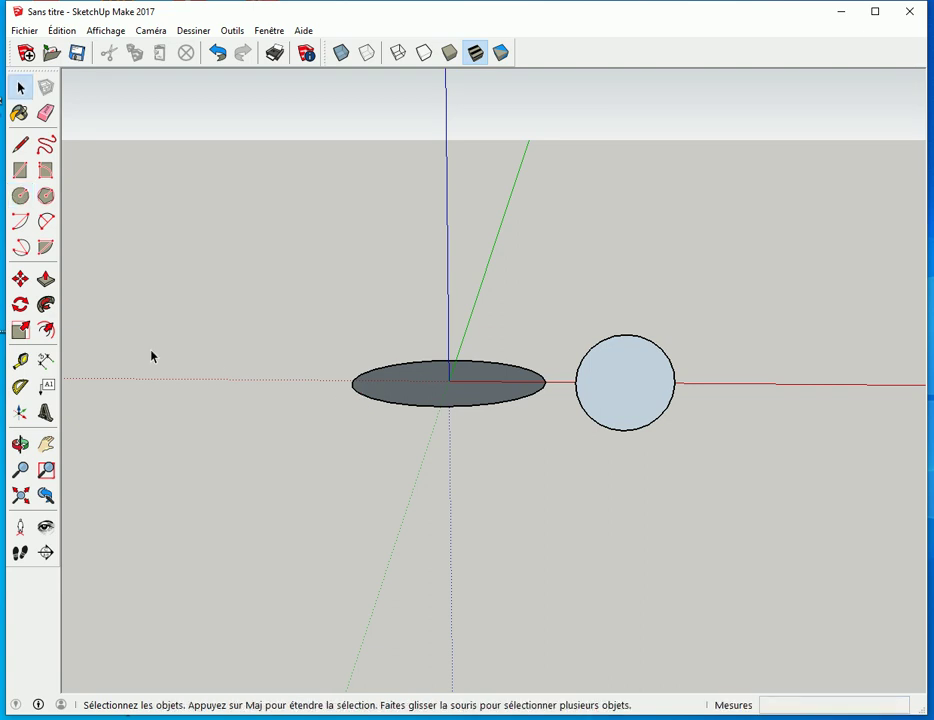
left_click(390, 405)
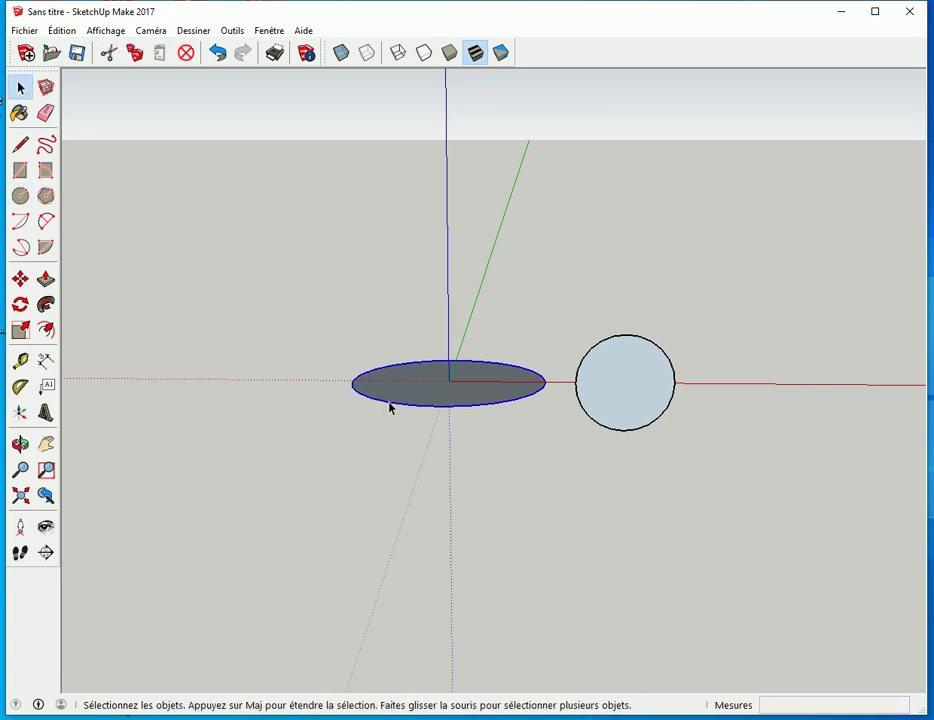
left_click(46, 304)
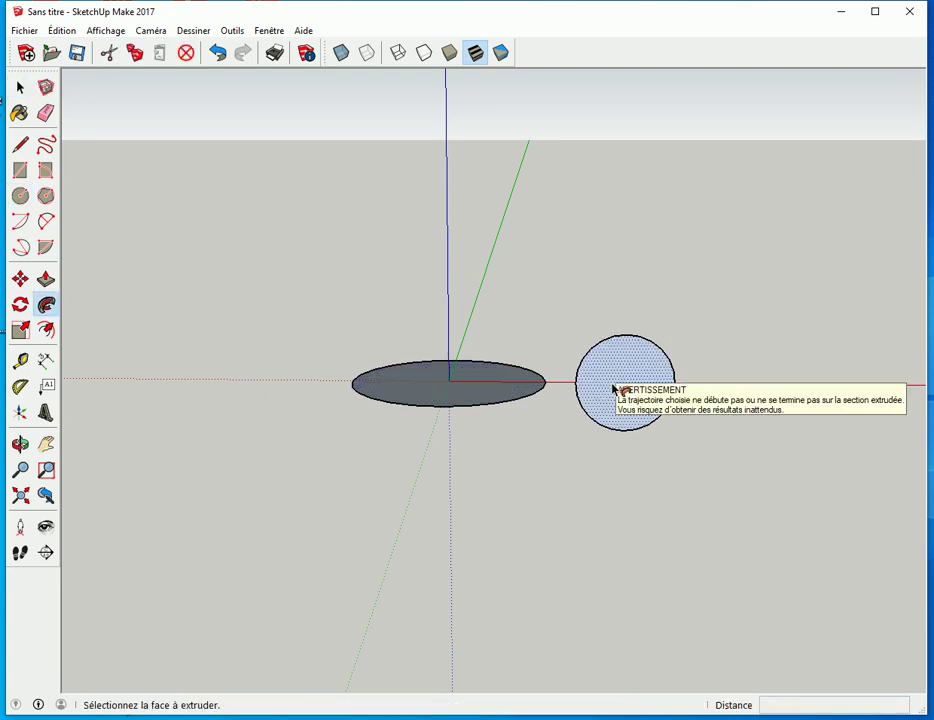
left_click(611, 388)
middle_click_drag(705, 463, 408, 412)
key("space")
left_click(425, 395)
key("Delete")
middle_click_drag(525, 567, 544, 440)
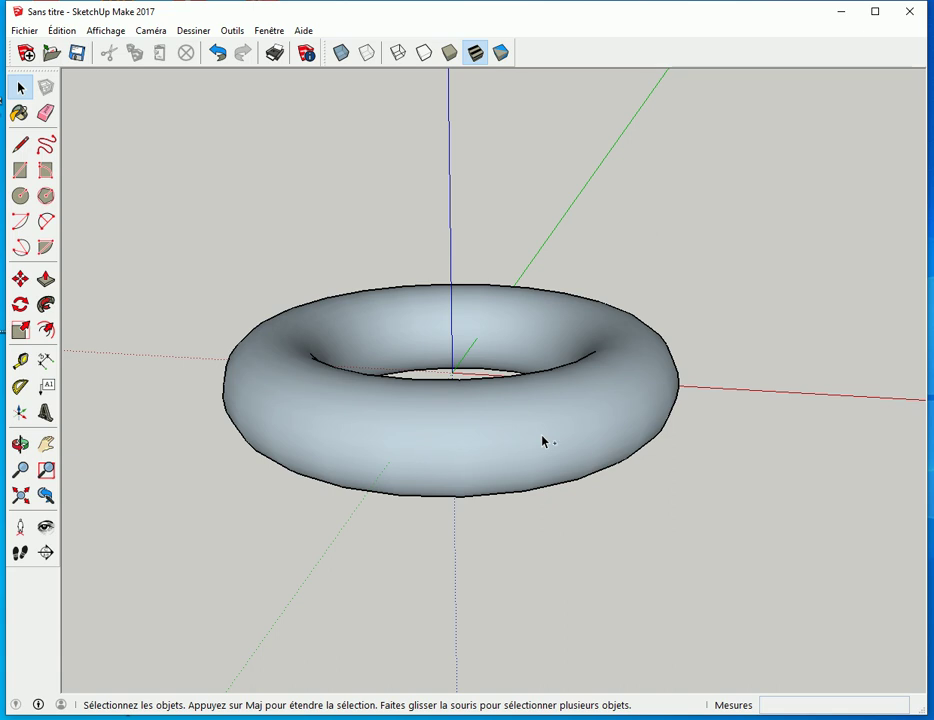
key("ctrl+z")
key("ctrl+z")
key("ctrl+z")
key("c")
Draw a vertical circle, locked to the green axis, centred on the disc centre.
middle_click_drag(532, 463, 592, 444)
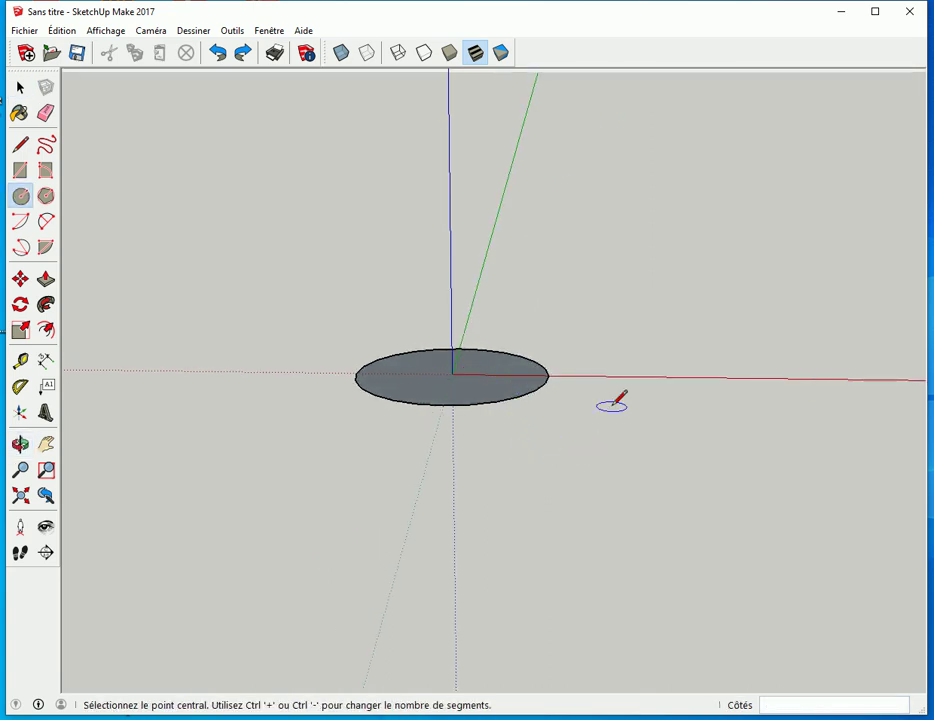
key("Left")
left_click(452, 374)
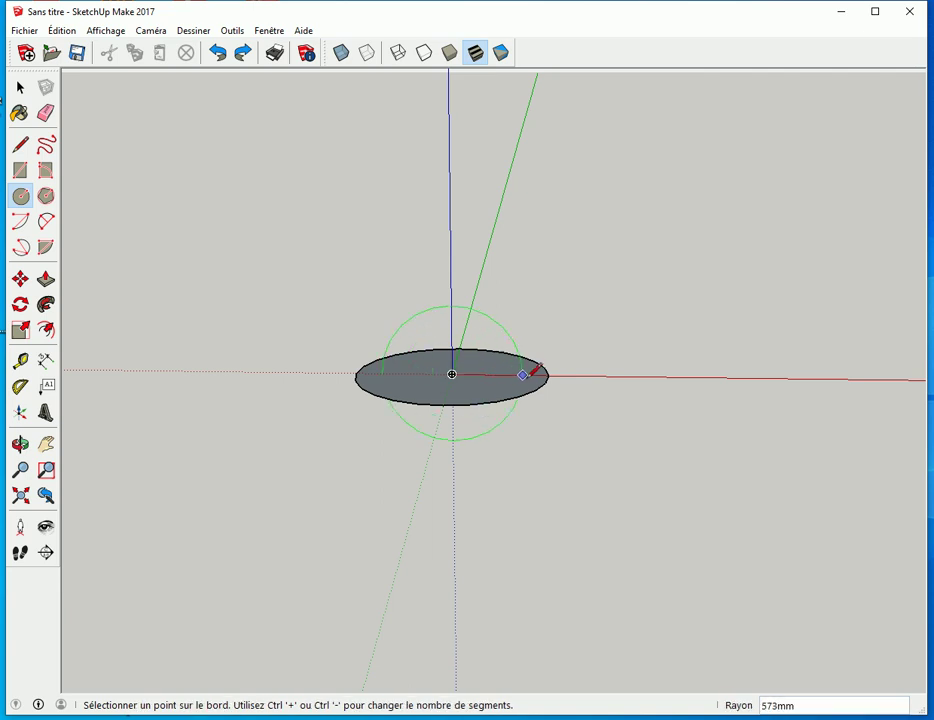
left_click(597, 378)
Sweep the vertical circle along the disc edge into a sphere, then enable X-ray.
key("space")
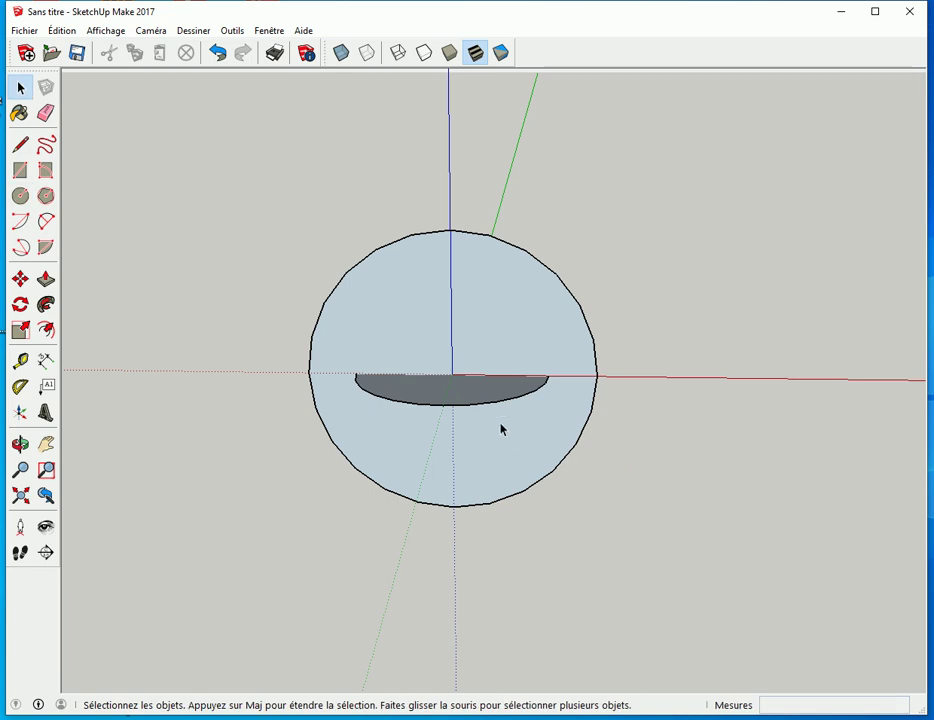
left_click(482, 408)
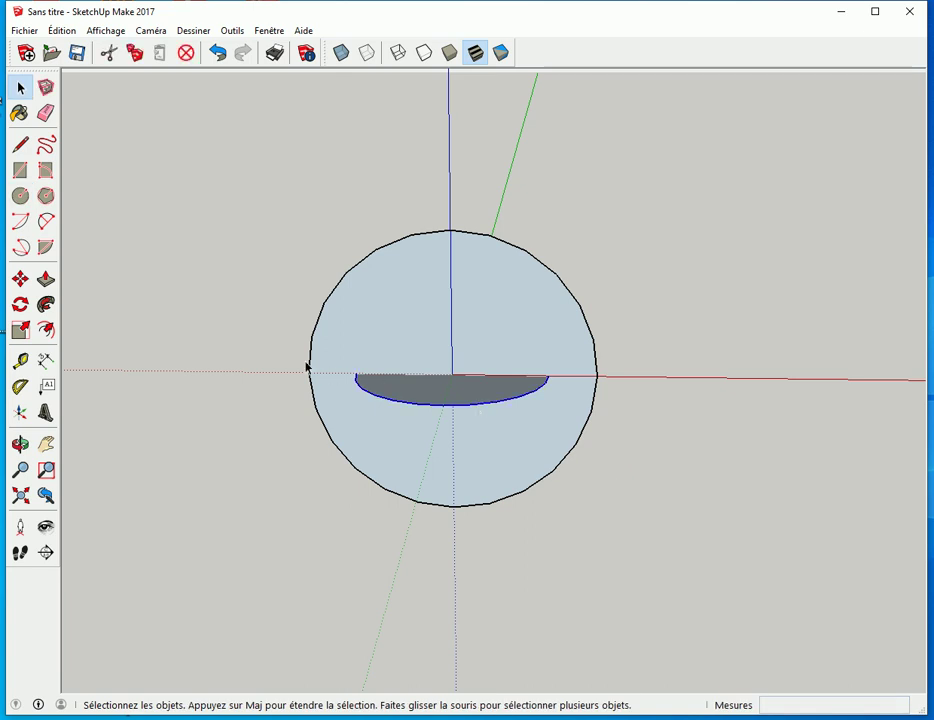
left_click(46, 305)
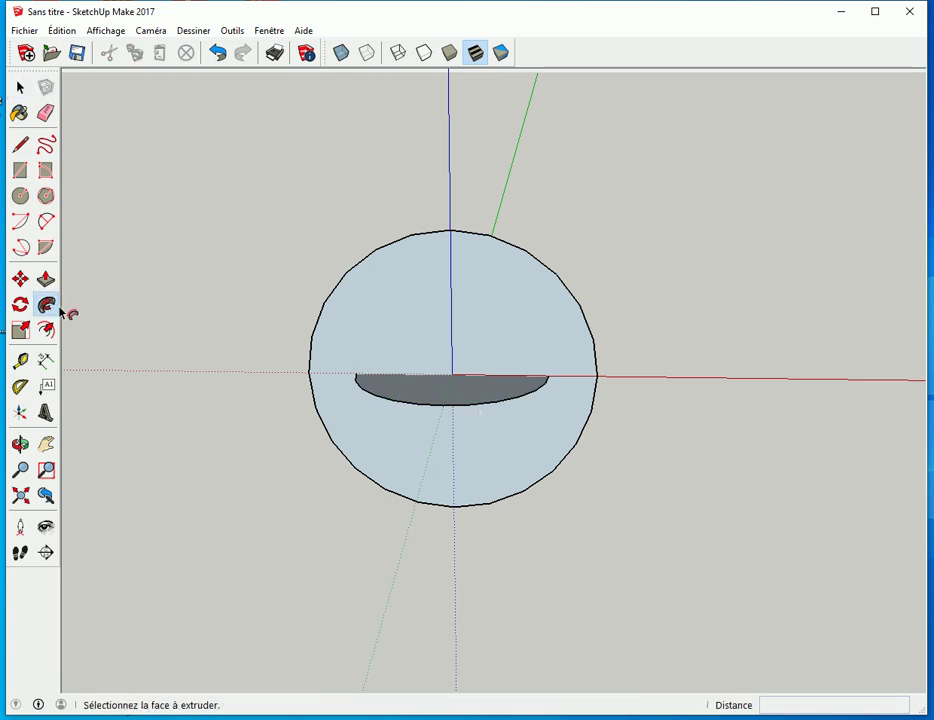
left_click(526, 319)
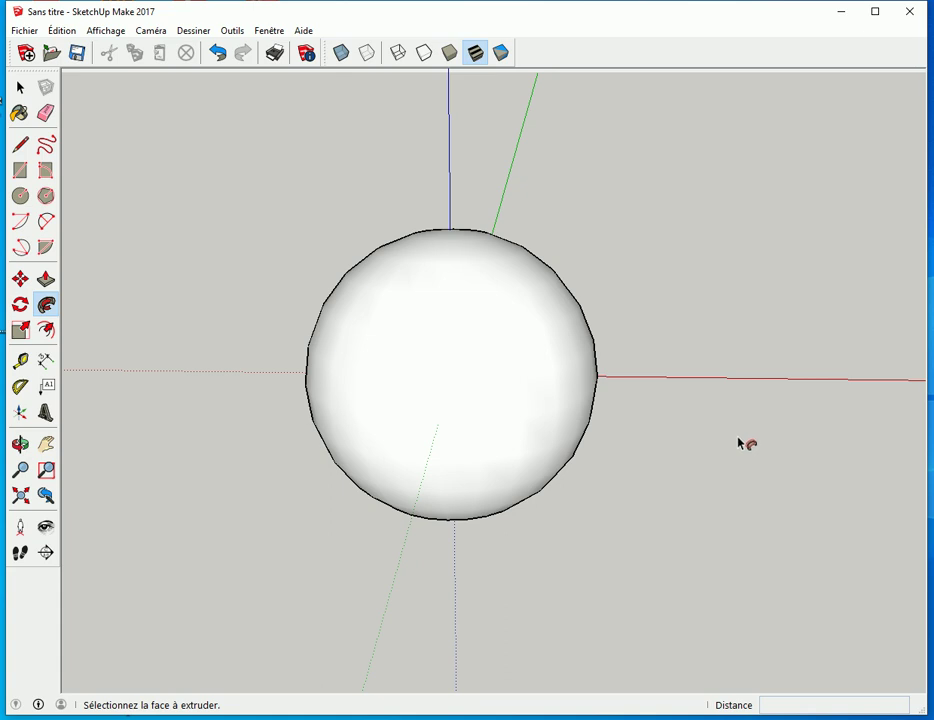
left_click(344, 56)
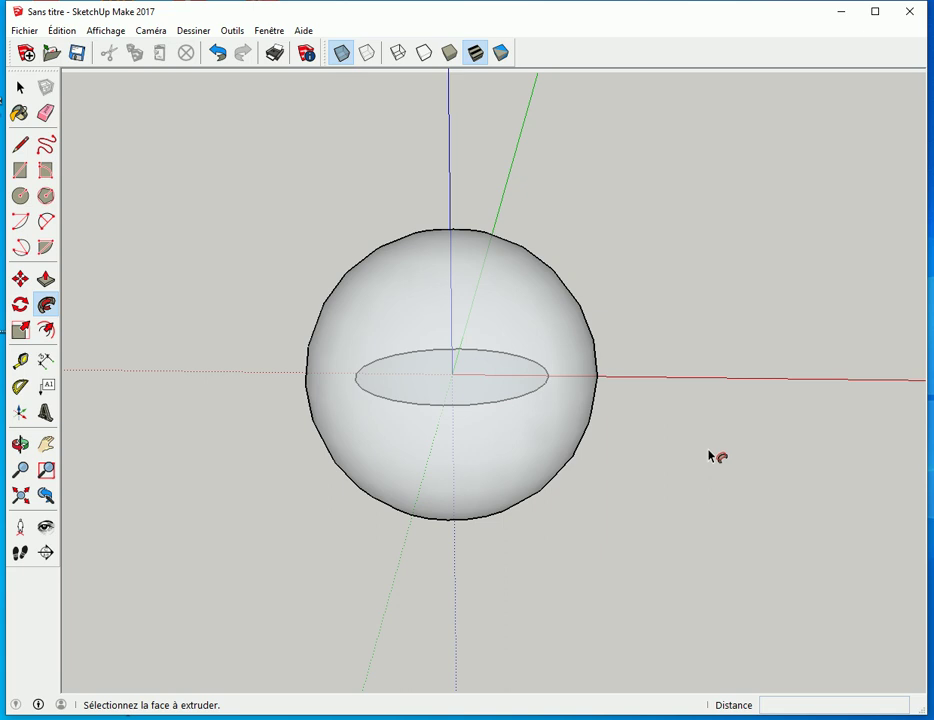
Draw a small circle centred on the blue axis above the sphere.
middle_click_drag(709, 451, 733, 570)
key("c")
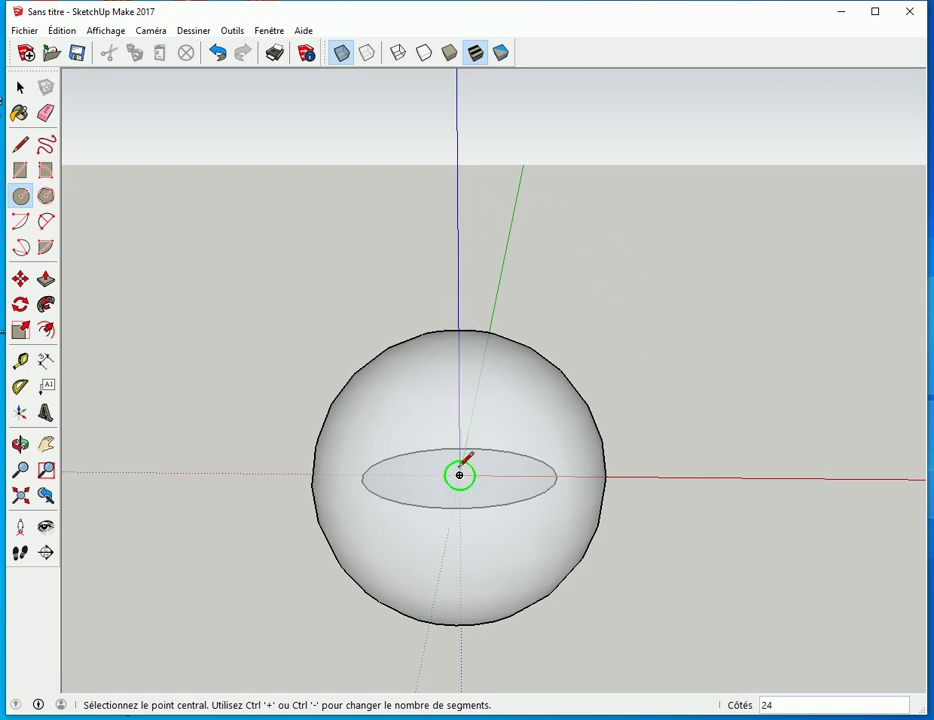
left_click(457, 174)
left_click(532, 172)
Follow Me the top circle along the disc edge into a second sphere, then turn X-ray off.
key("space")
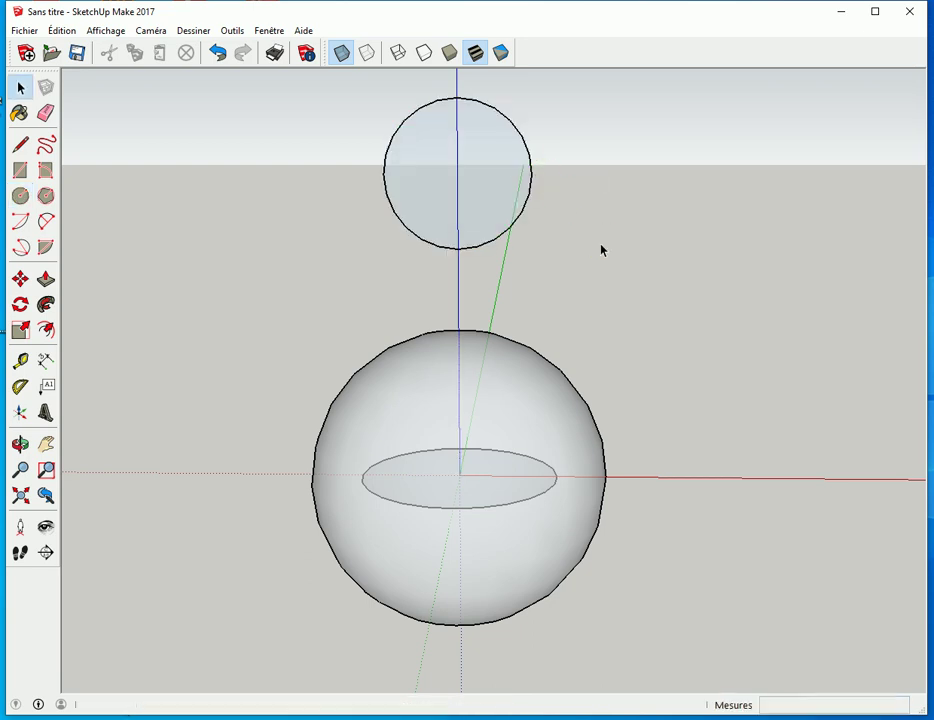
left_click(525, 505)
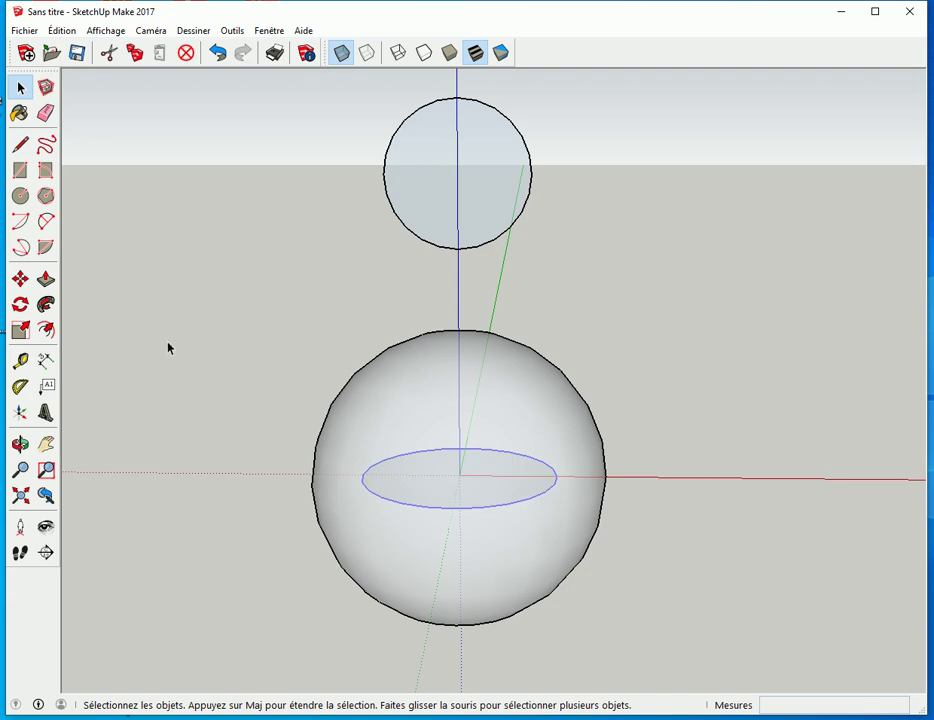
left_click(45, 304)
left_click(507, 184)
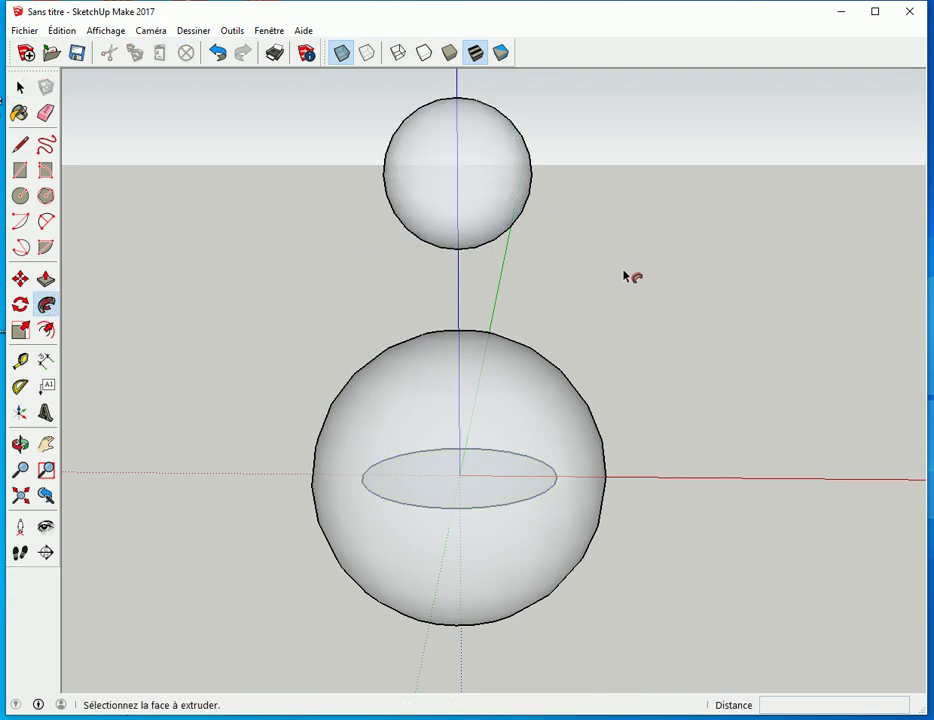
middle_click_drag(700, 284, 461, 215)
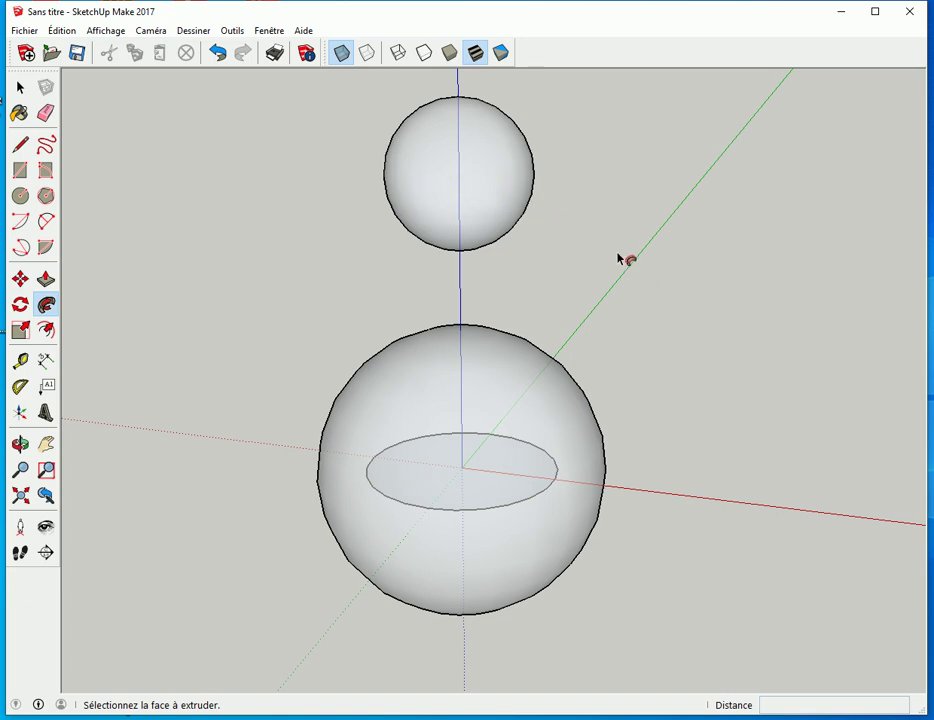
key("space")
left_click(341, 52)
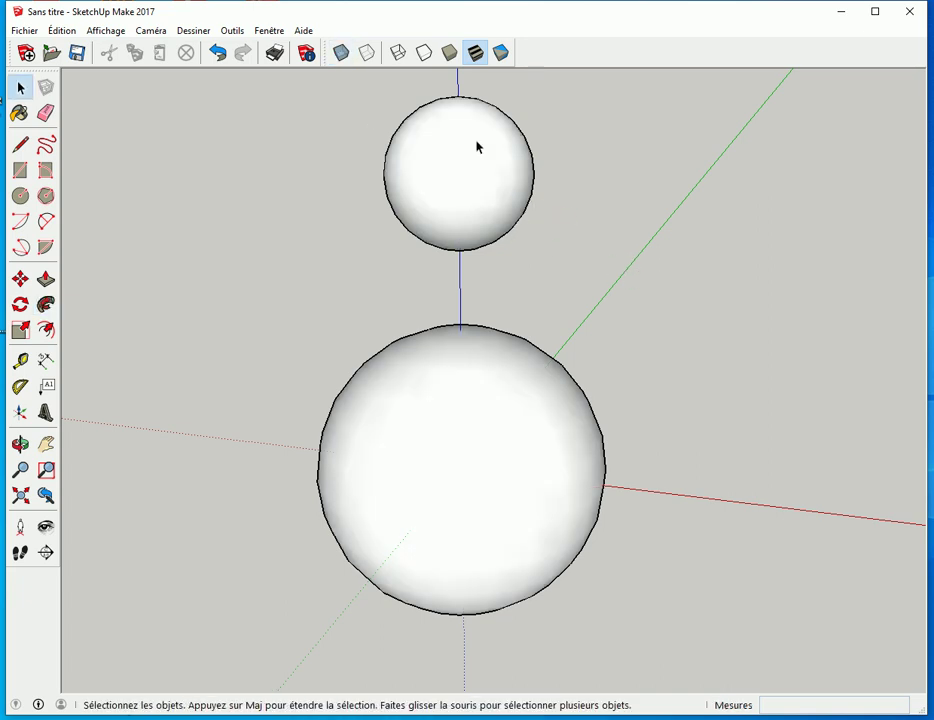
Move the upper sphere out along the red axis.
left_click(487, 172)
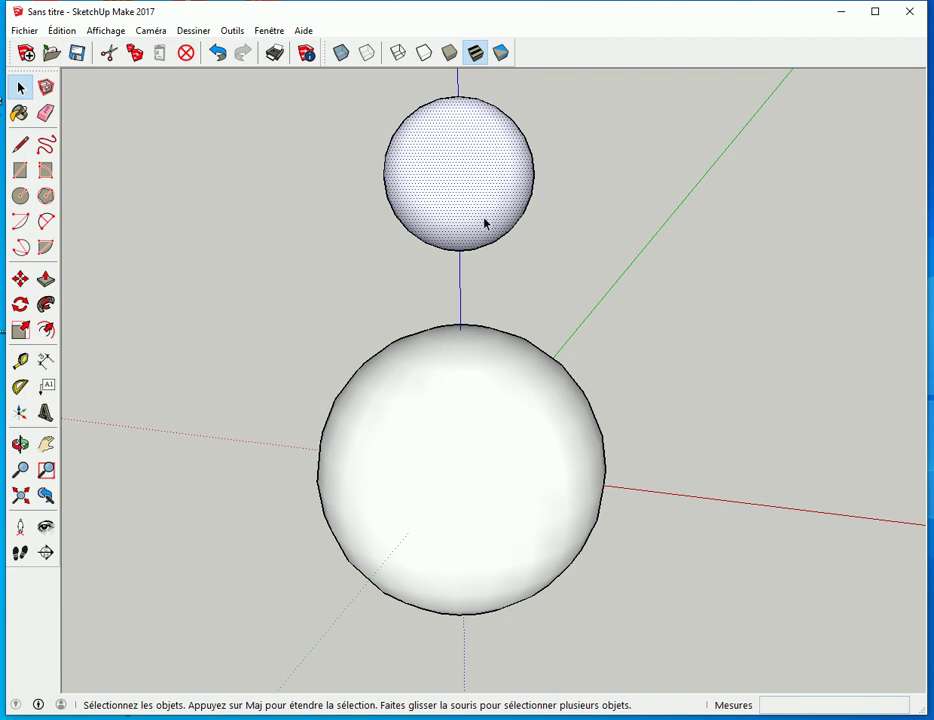
key("m")
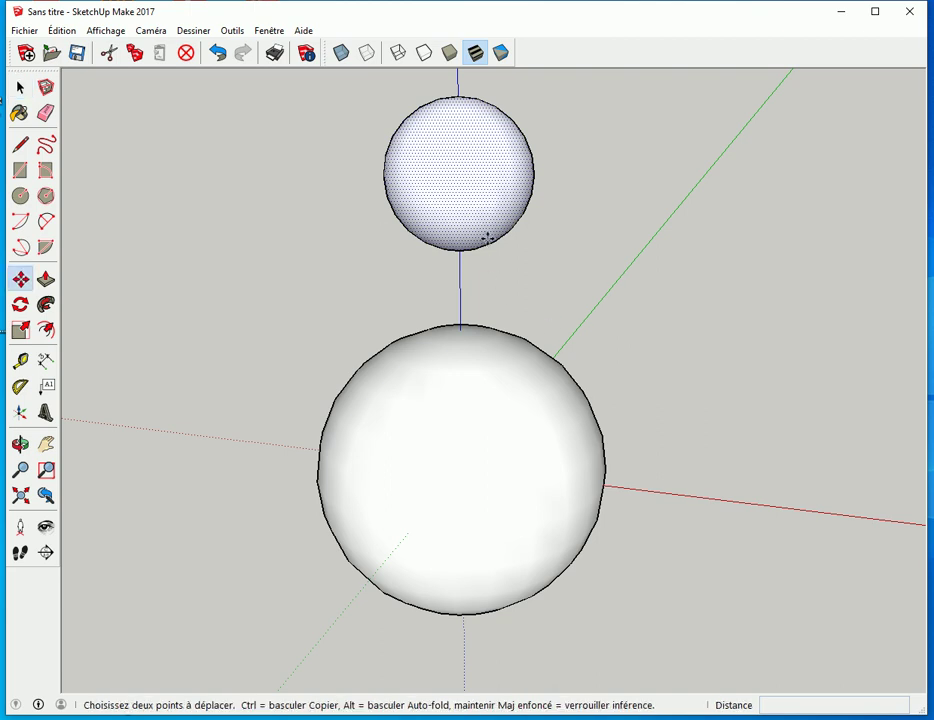
left_click(456, 186)
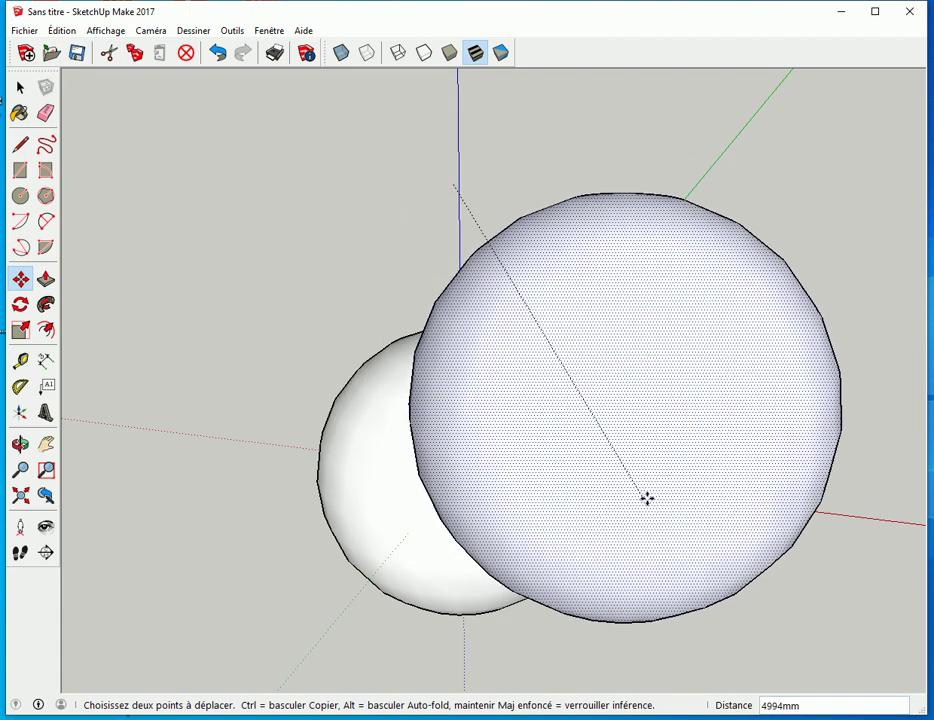
scroll(790, 510, "down", 2)
key("o")
left_click_drag(798, 516, 619, 463)
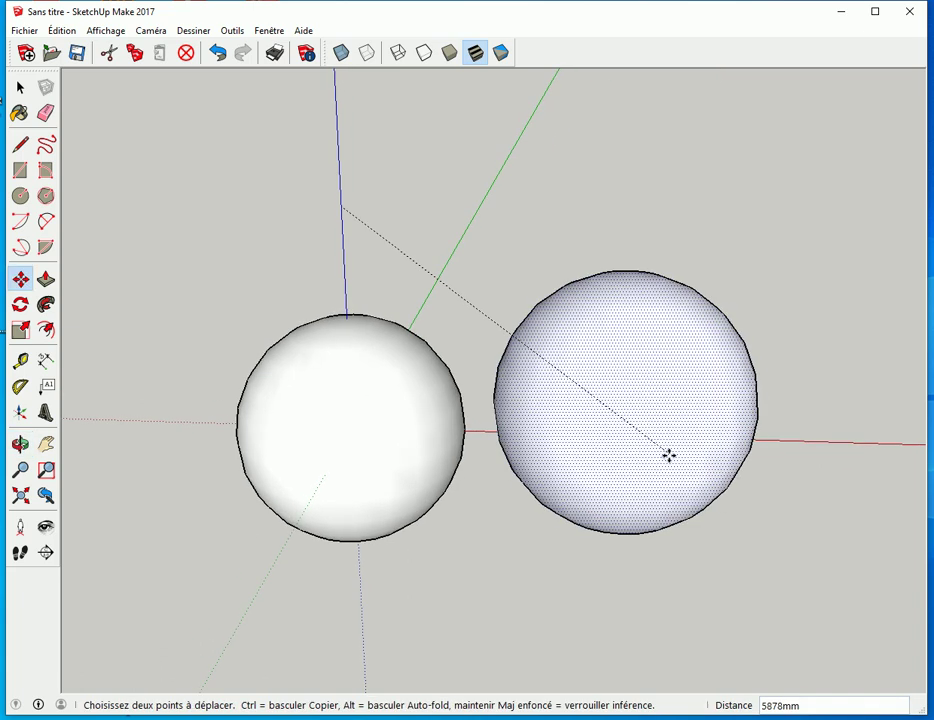
Delete the moved sphere, leaving a single sphere at the origin.
middle_click_drag(796, 546, 805, 592)
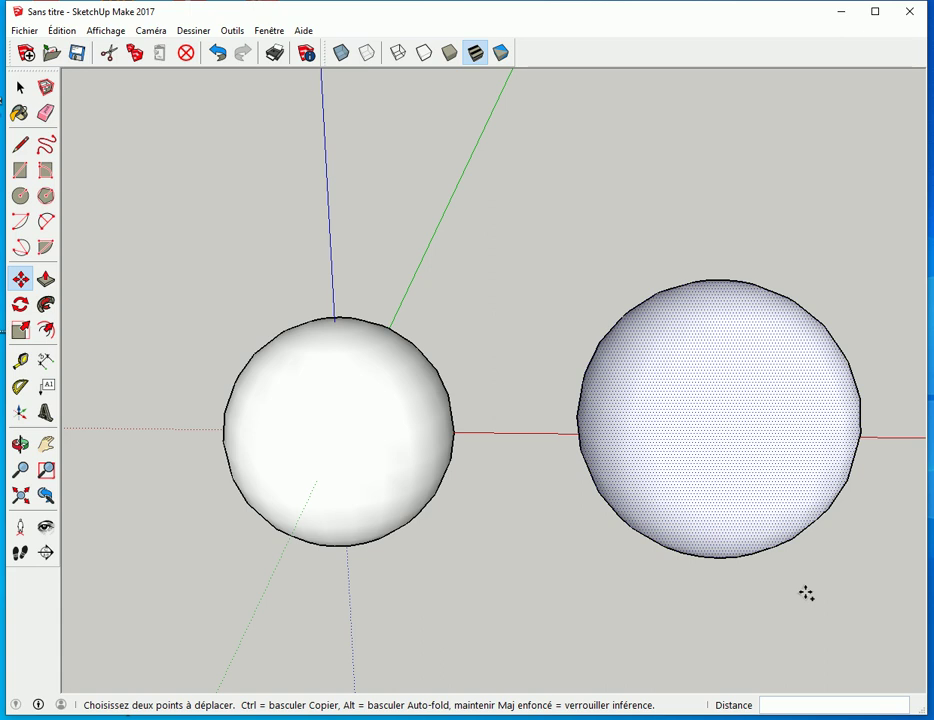
key("Delete")
key("space")
Select the sphere and turn X-ray on to reveal the disc inside.
mouse_move(175, 294)
left_mouse_down()
mouse_move(454, 505)
mouse_move(523, 592)
left_mouse_up()
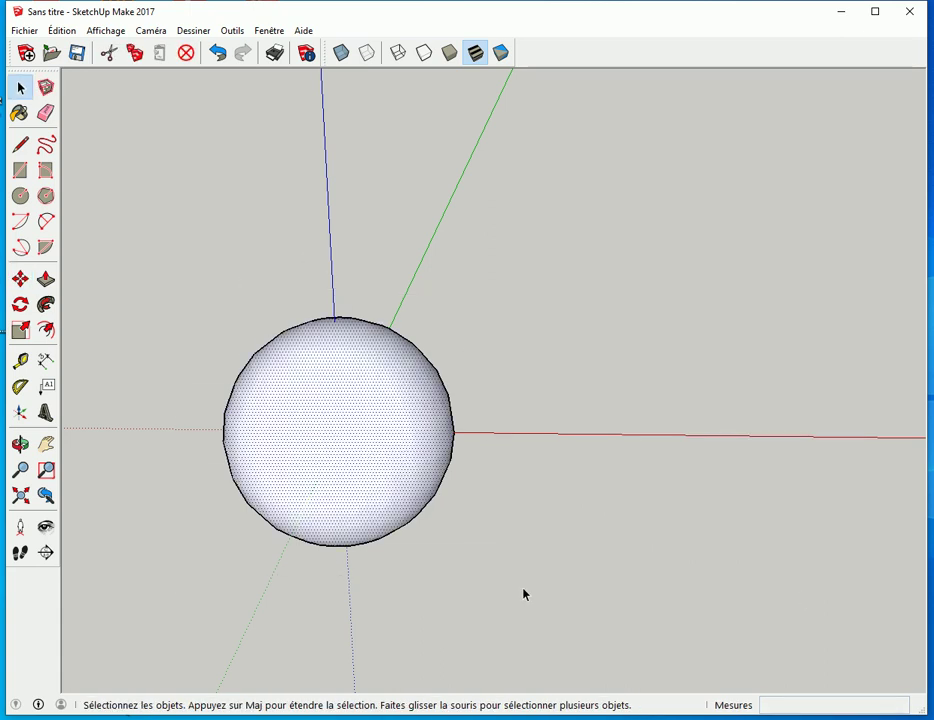
left_click(595, 436)
left_click(367, 415)
left_click(341, 52)
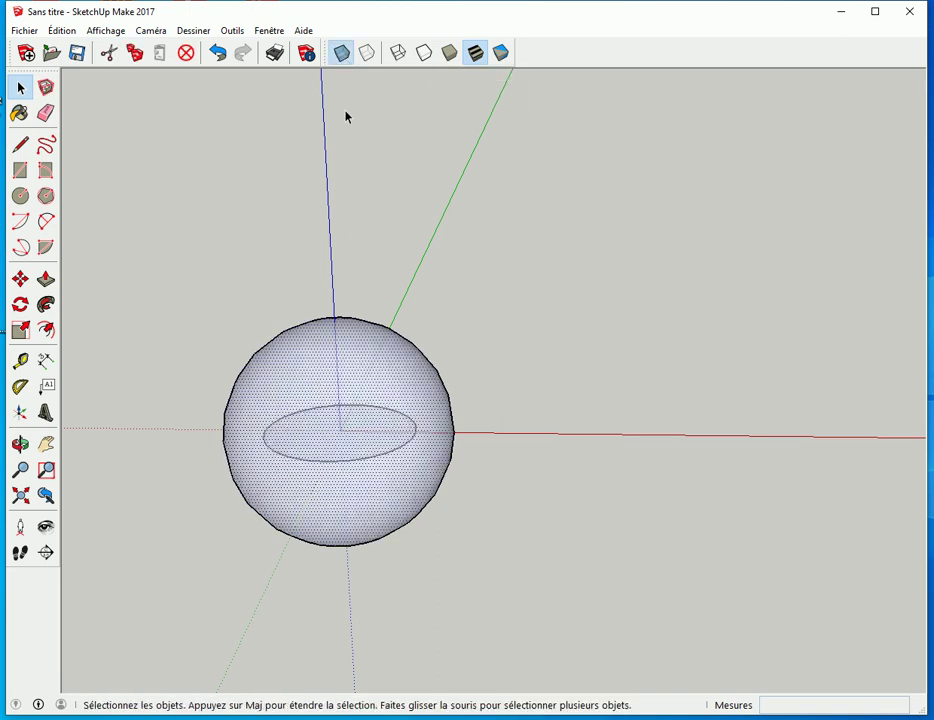
scroll(352, 532, "up", 5)
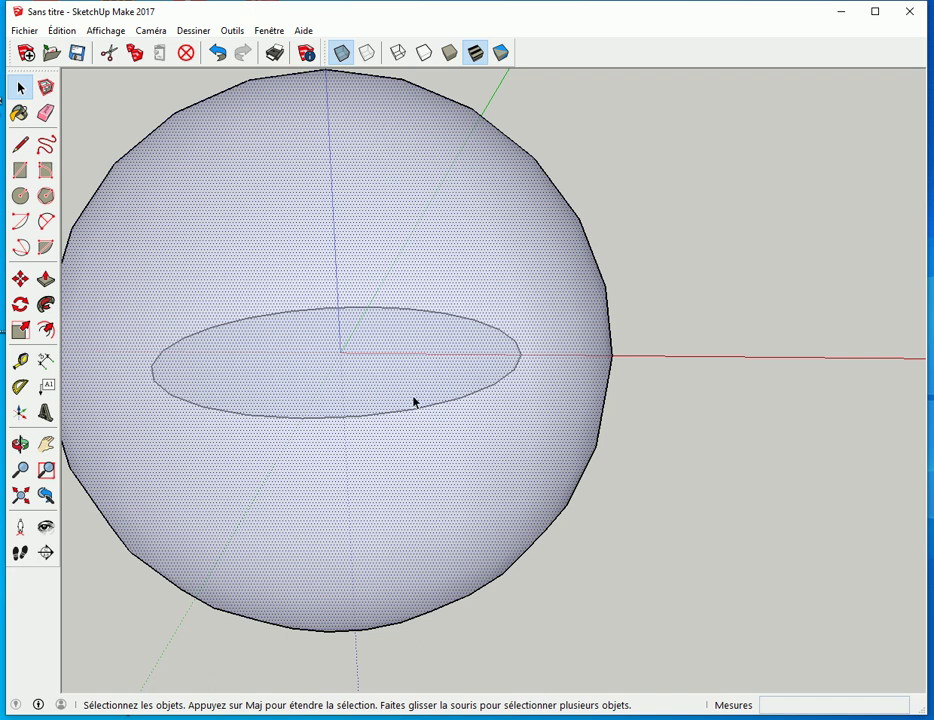
scroll(588, 353, "down", 3)
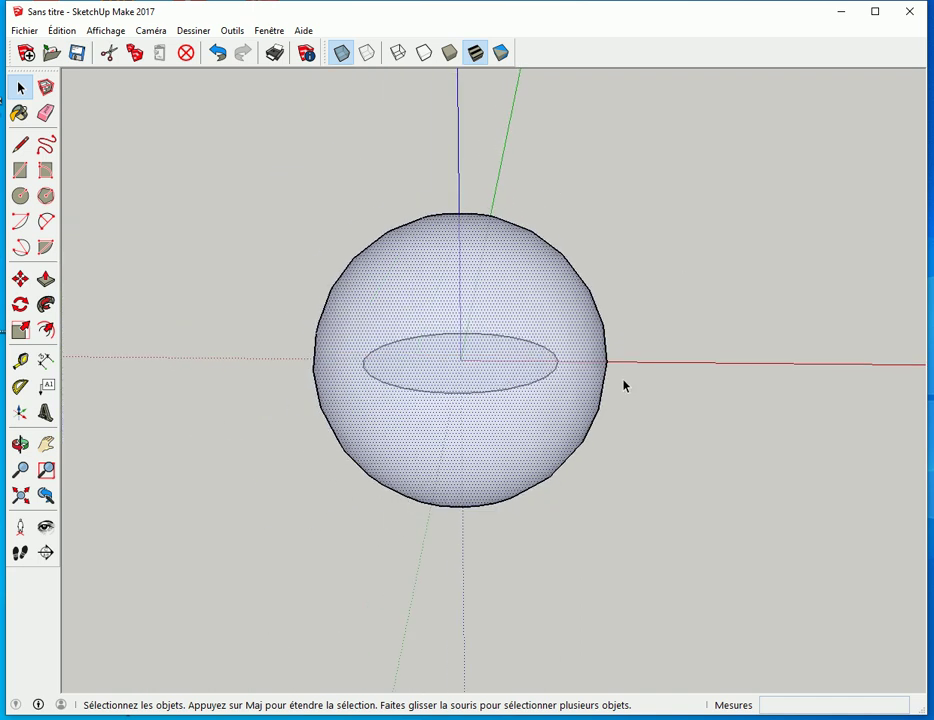
Box-select the whole sphere with its inner disc and switch to Move.
left_click(684, 263)
left_click_drag(275, 177, 636, 554)
scroll(507, 435, "down", 4)
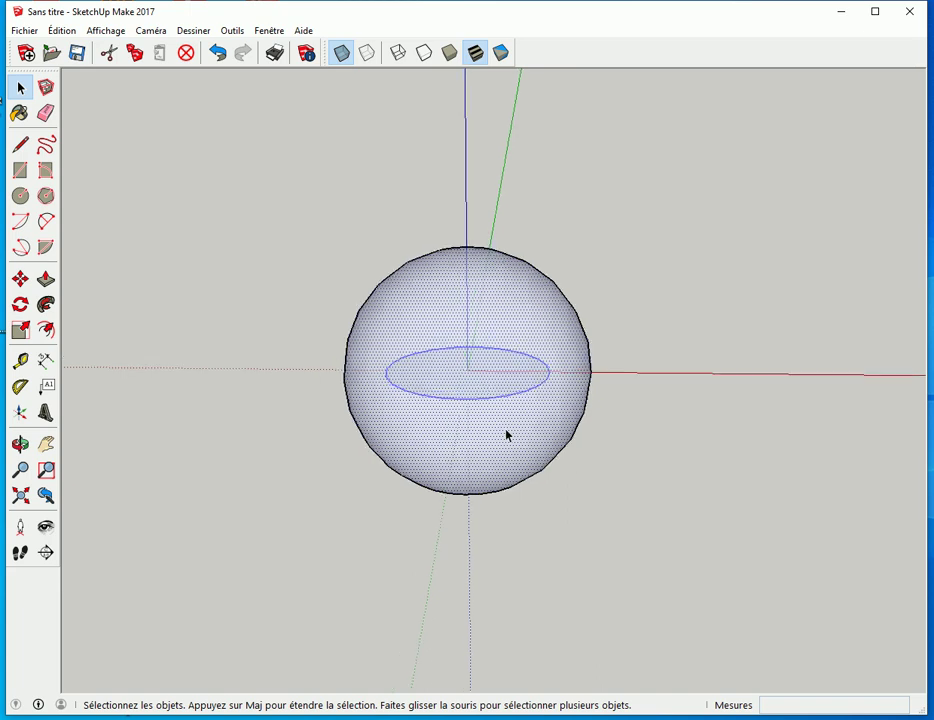
left_click(20, 280)
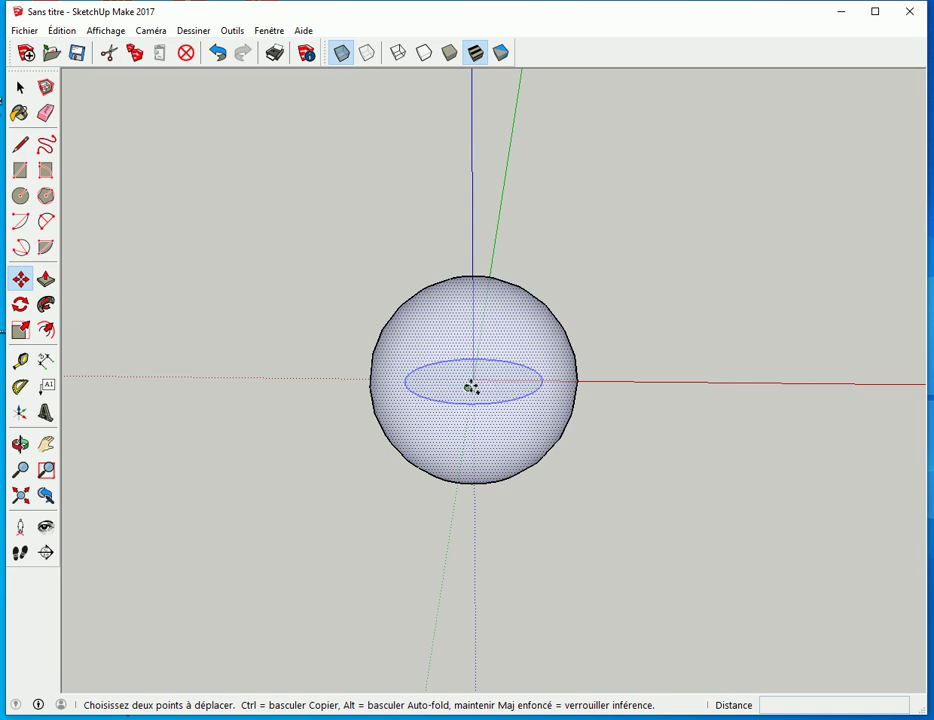
Ctrl-copy the sphere from its centre to the right along the red axis, then deselect it.
scroll(475, 382, "up", 2)
key("ctrl")
left_click(475, 381)
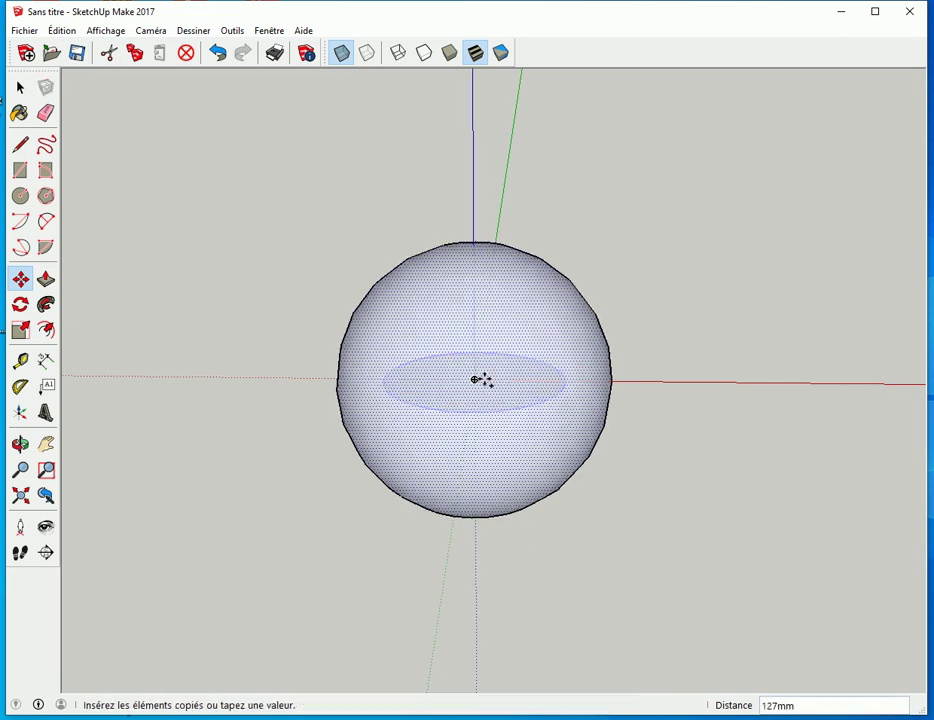
scroll(757, 407, "down", 1)
middle_click_drag(757, 407, 365, 377)
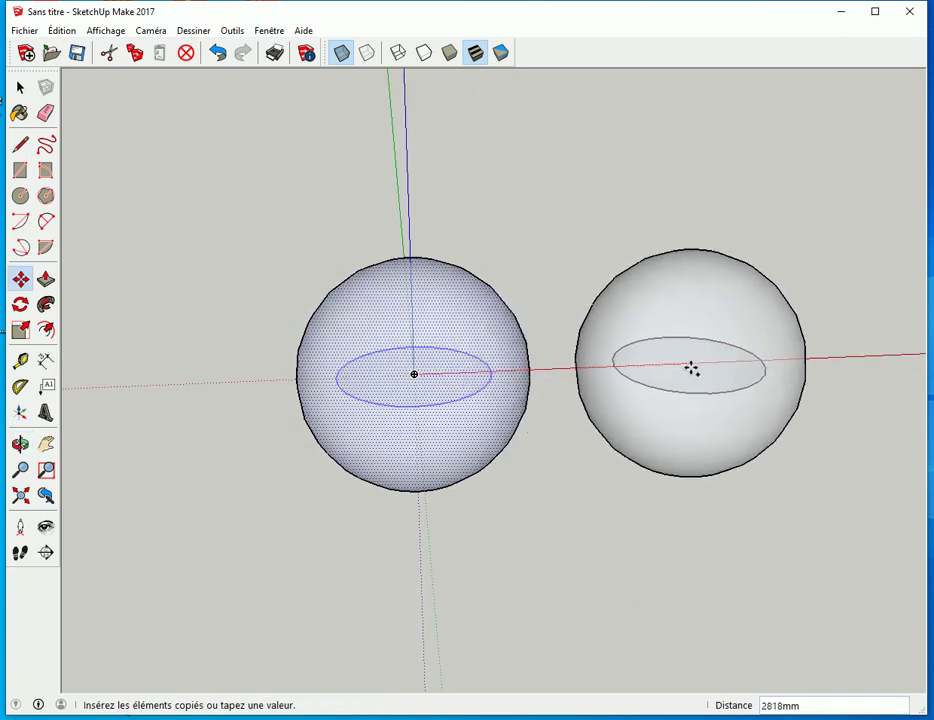
left_click(705, 369)
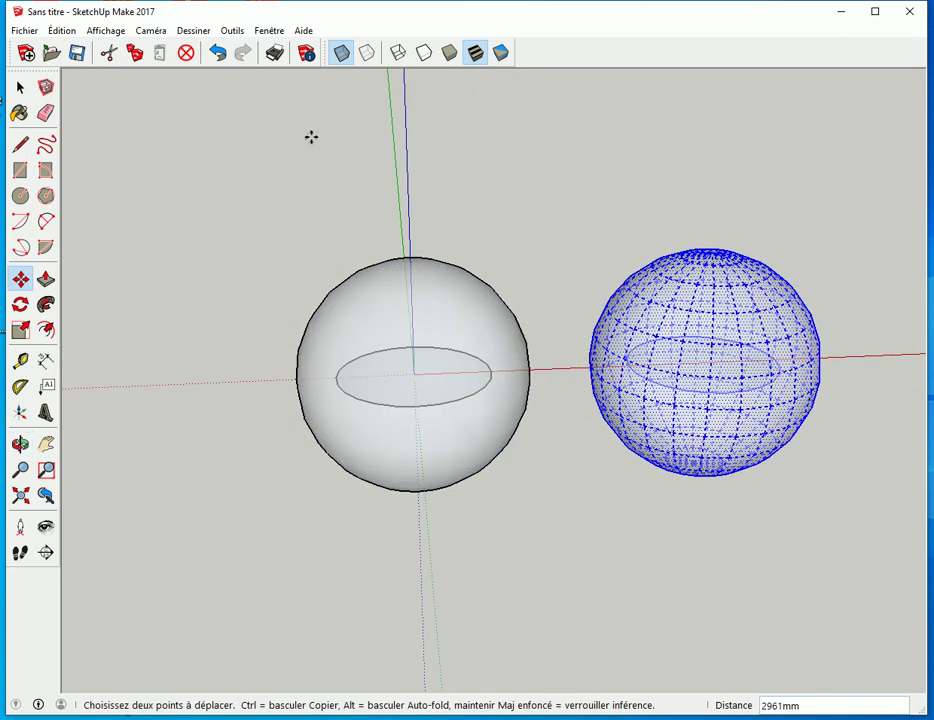
key("space")
left_click(535, 232)
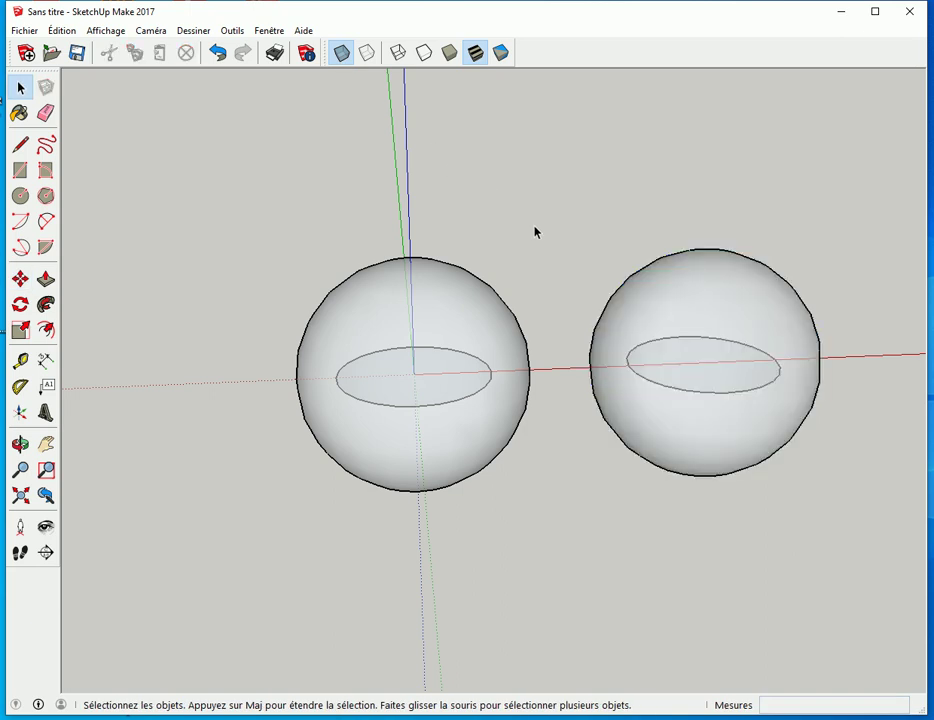
middle_click_drag(696, 536, 703, 456)
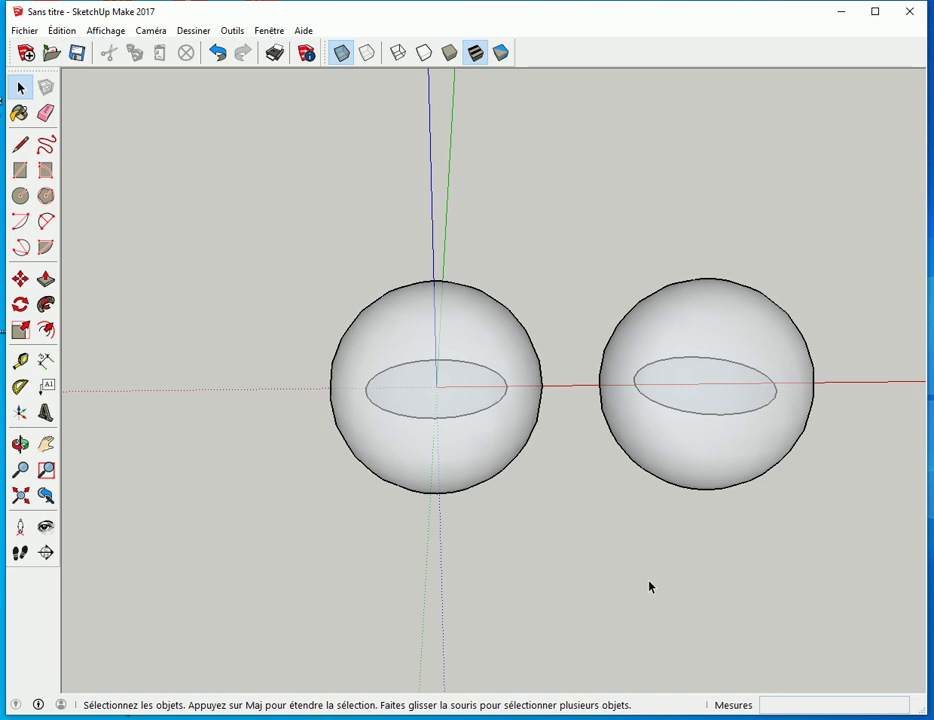
Delete the disc inside the right sphere and turn X-ray off so both spheres look solid.
left_click(688, 413)
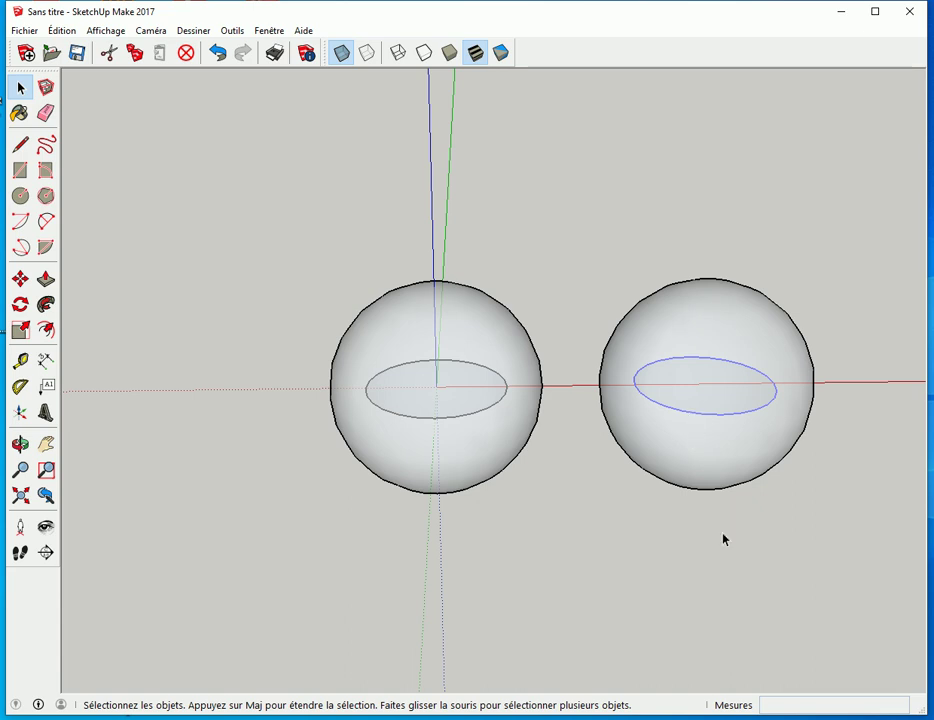
key("Delete")
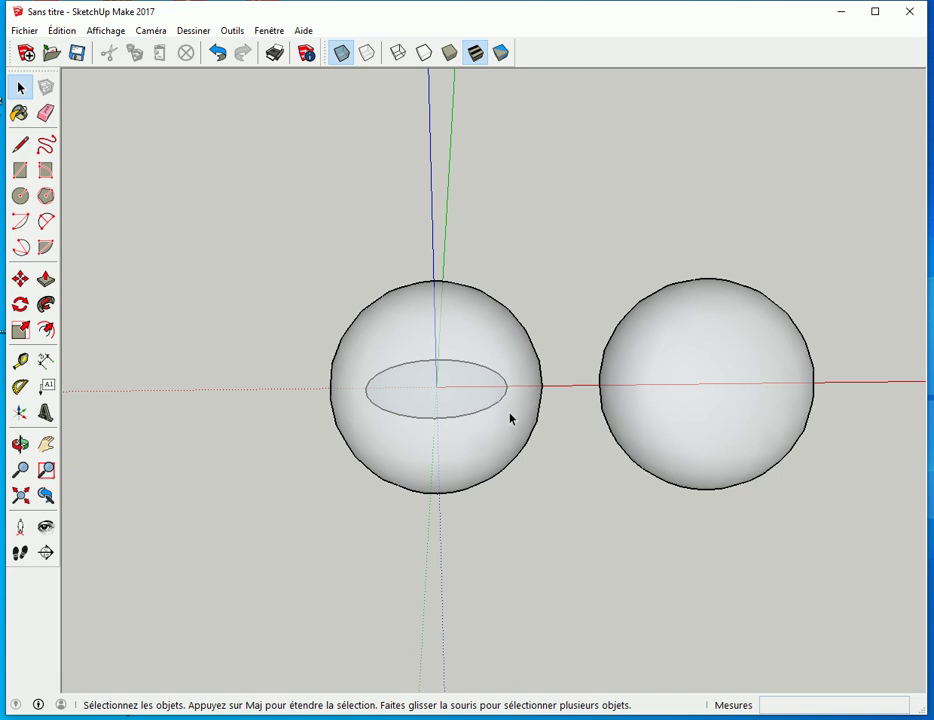
left_click(343, 55)
middle_click_drag(642, 569, 475, 535)
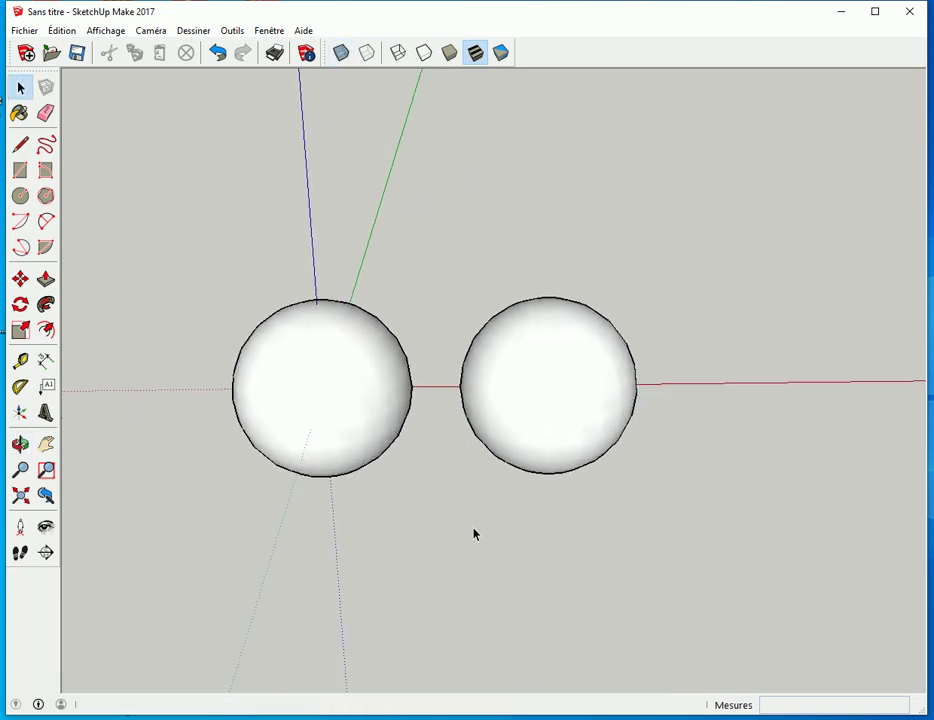
middle_click_drag(530, 552, 450, 555)
middle_click_drag(726, 528, 748, 390)
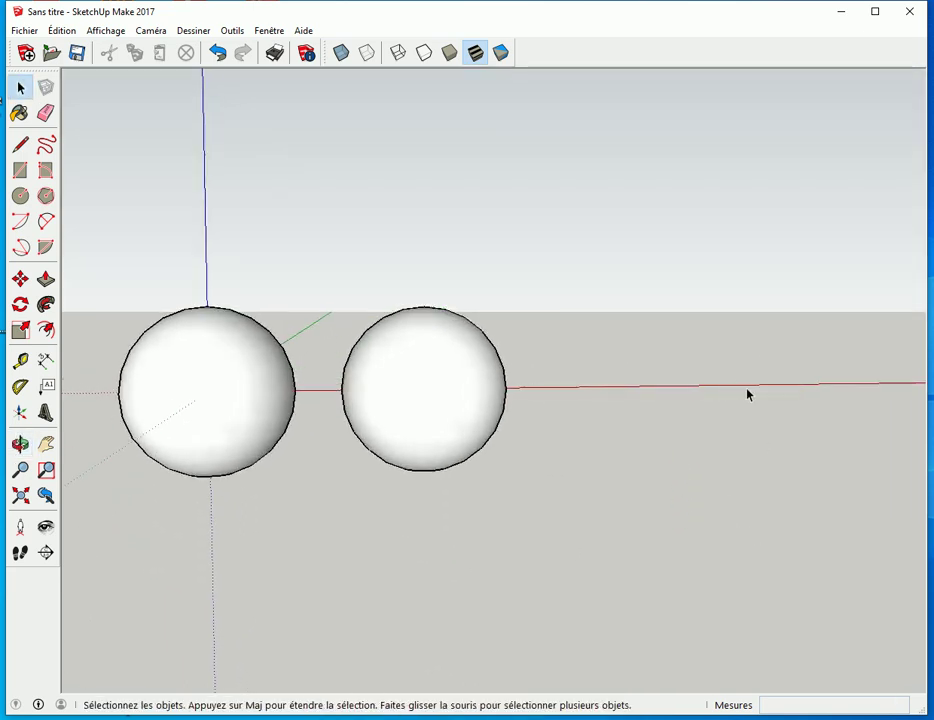
Draw a flat rectangle to the right of the two spheres.
key("r")
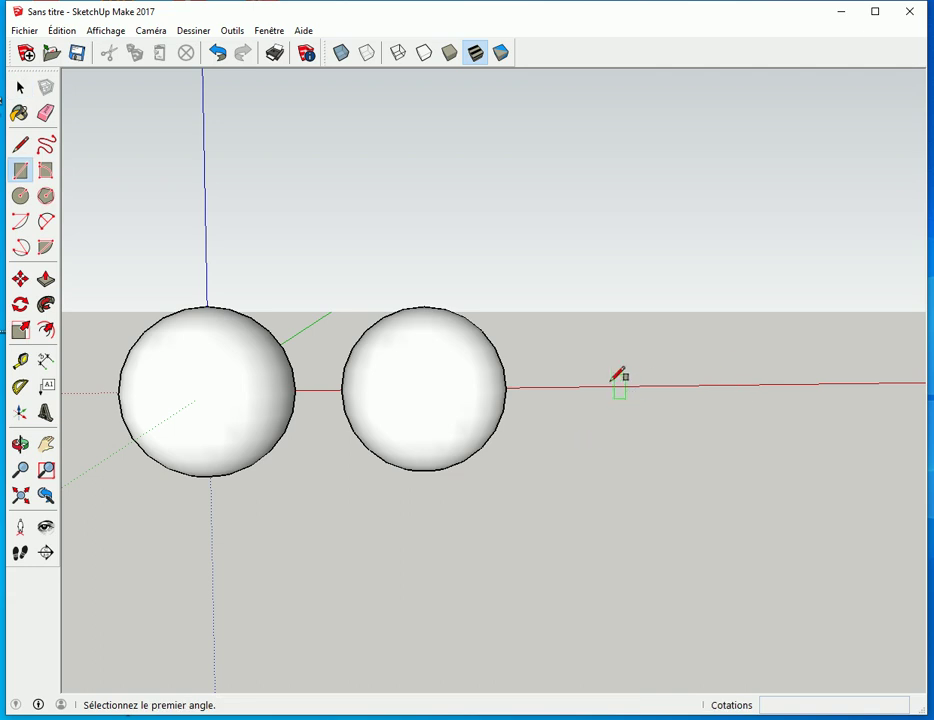
left_click(584, 326)
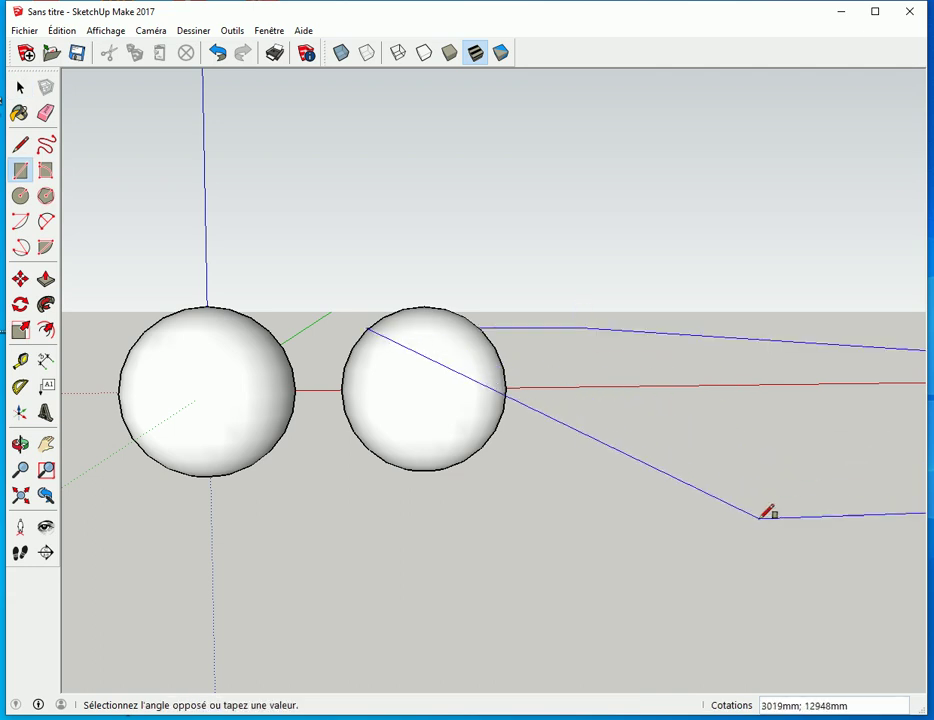
key("Left")
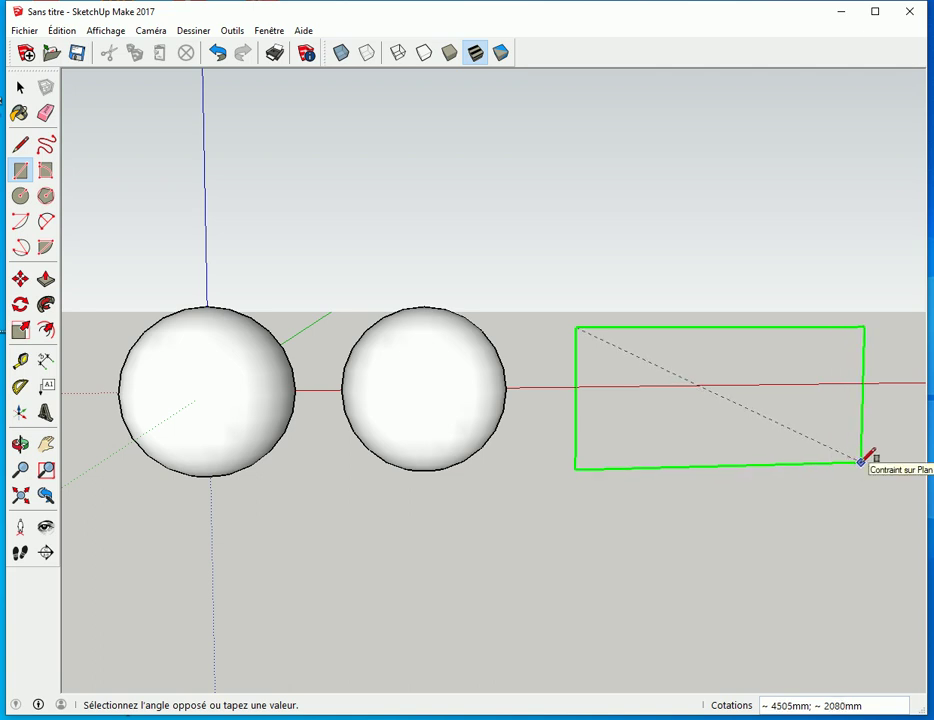
left_click(875, 457)
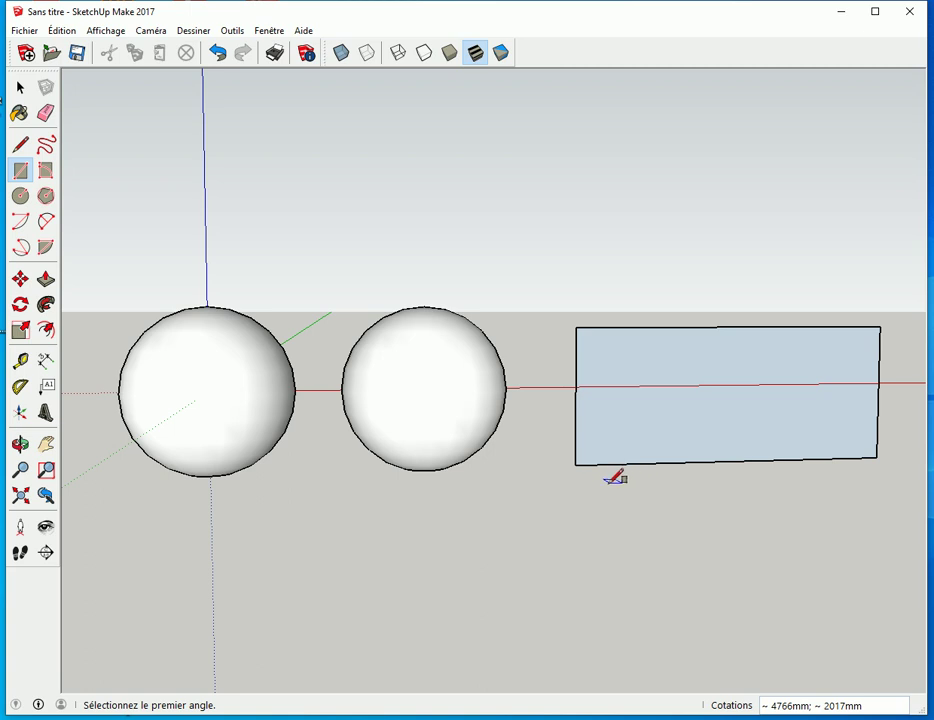
Round the rectangle's top-left and top-right corners with arcs and erase the square corner edges.
key("a")
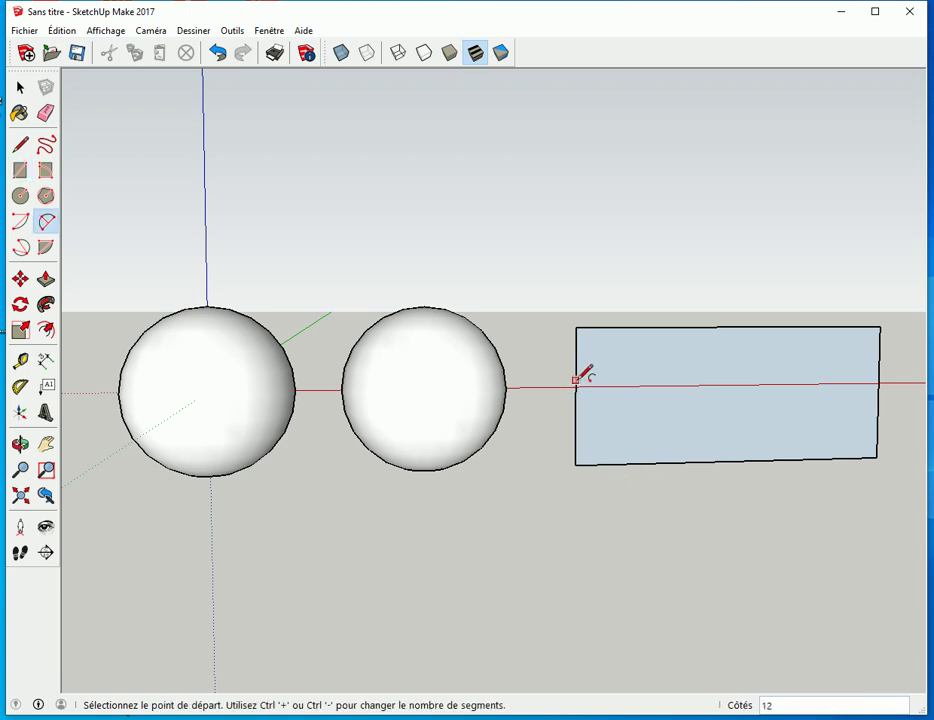
left_click(575, 396)
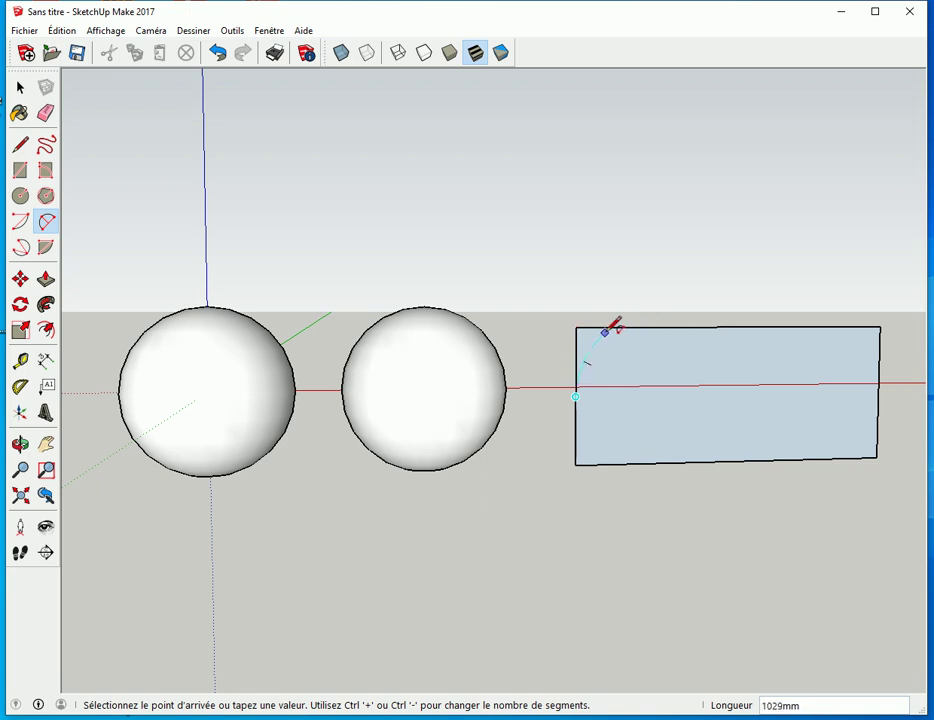
left_click(643, 325)
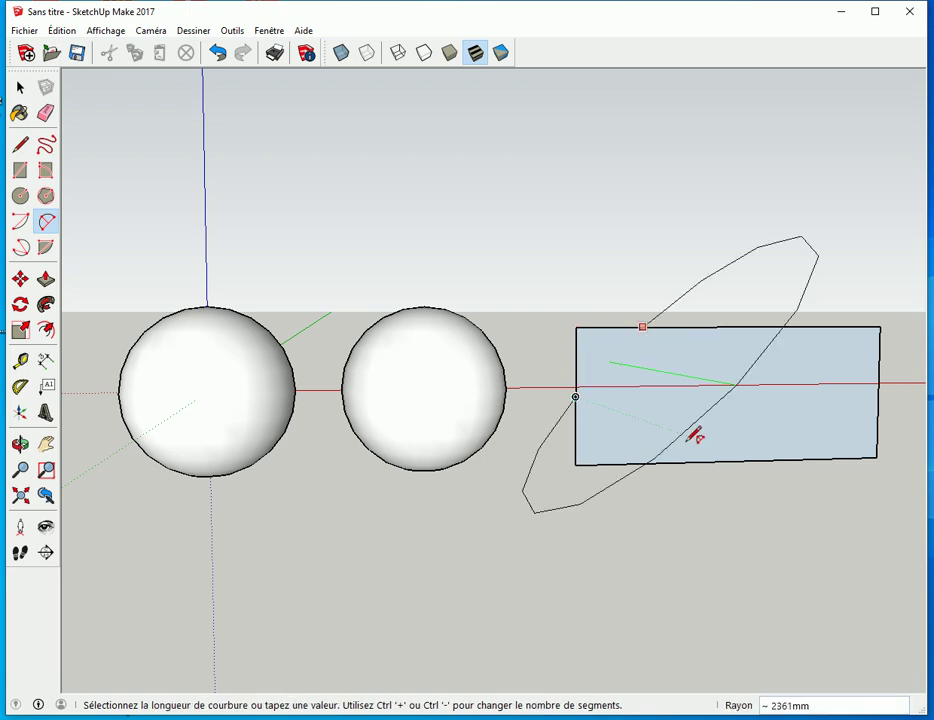
left_click(605, 336)
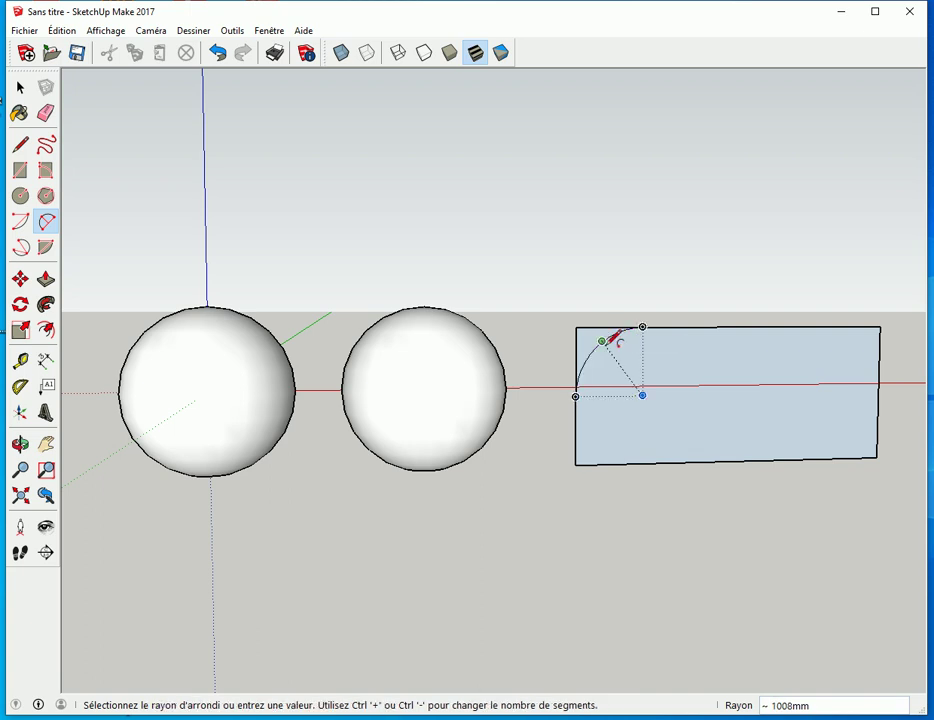
left_click(879, 391)
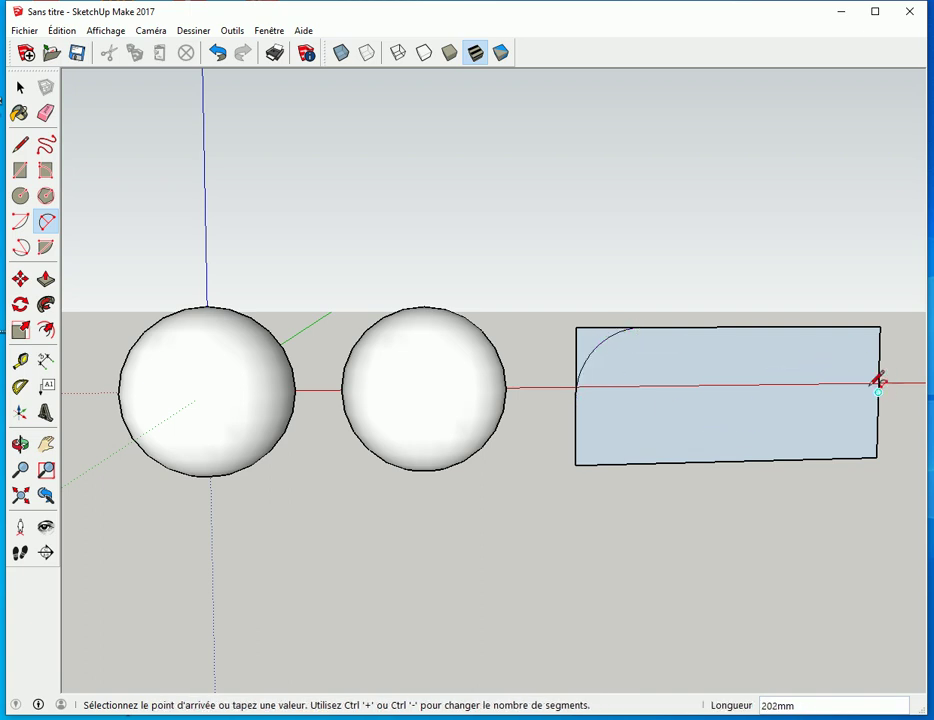
left_click(834, 326)
left_click(829, 325)
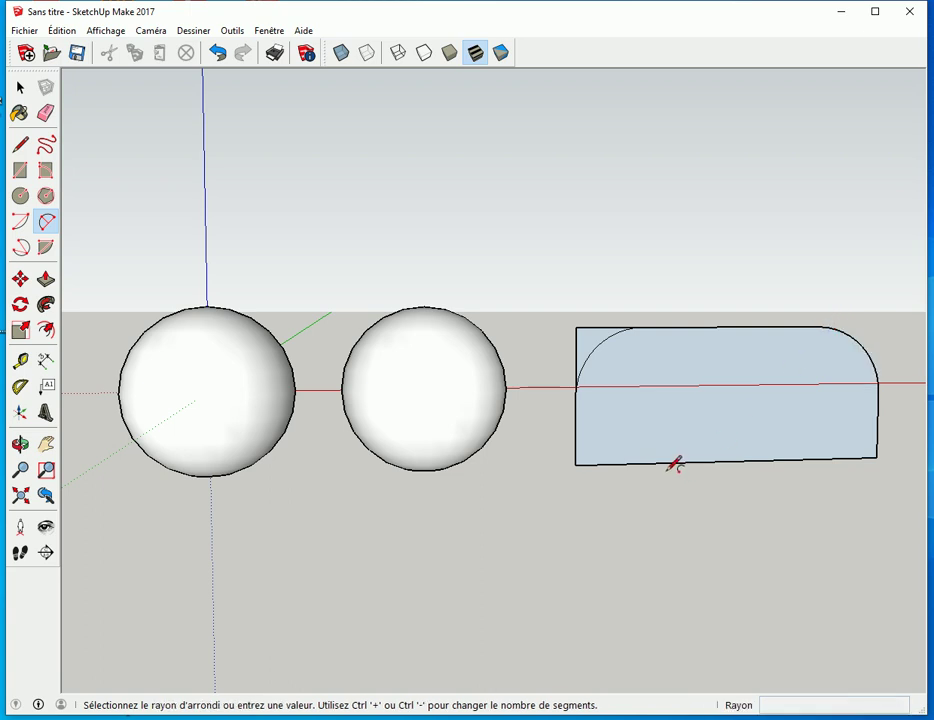
key("e")
left_click_drag(594, 318, 538, 421)
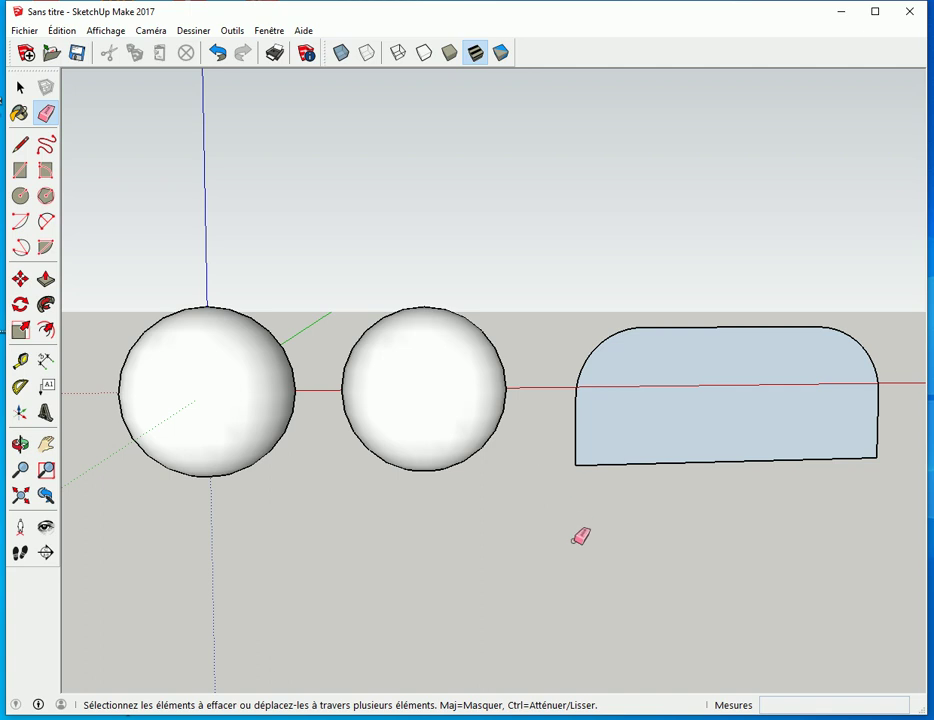
Join the two arc endpoints with a line and erase the rectangle's lower edges.
key("l")
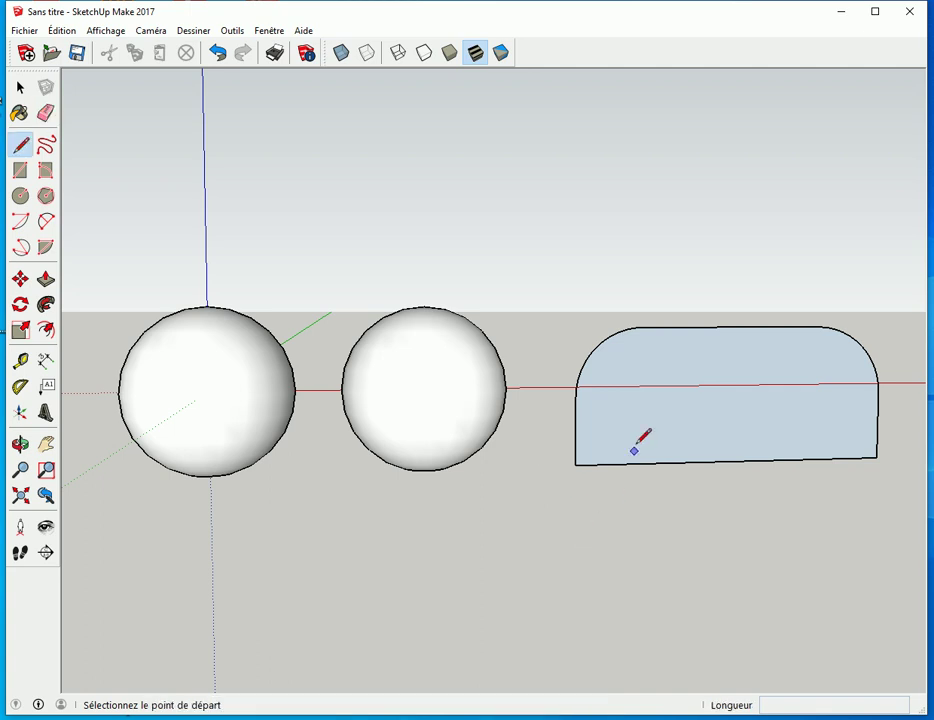
left_click(576, 395)
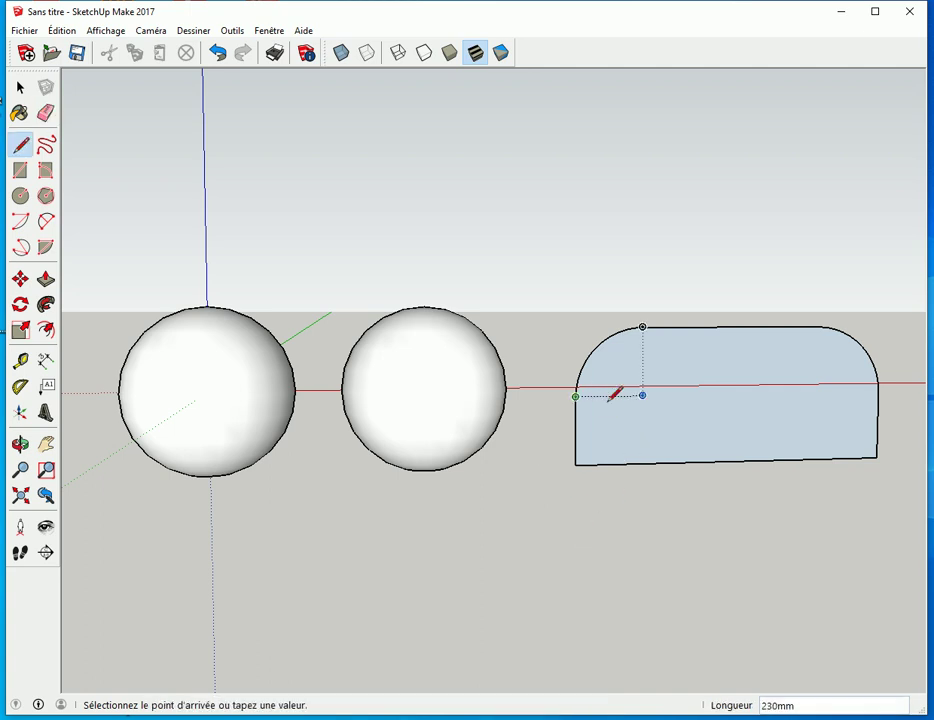
left_click(878, 392)
key("e")
mouse_move(712, 481)
left_mouse_down()
mouse_move(802, 469)
mouse_move(657, 467)
mouse_move(556, 451)
mouse_move(716, 464)
mouse_move(856, 450)
mouse_move(886, 436)
left_mouse_up()
mouse_move(822, 505)
middle_mouse_down()
mouse_move(626, 515)
mouse_move(502, 497)
mouse_move(173, 501)
mouse_move(423, 517)
mouse_move(307, 525)
mouse_move(317, 513)
middle_mouse_up()
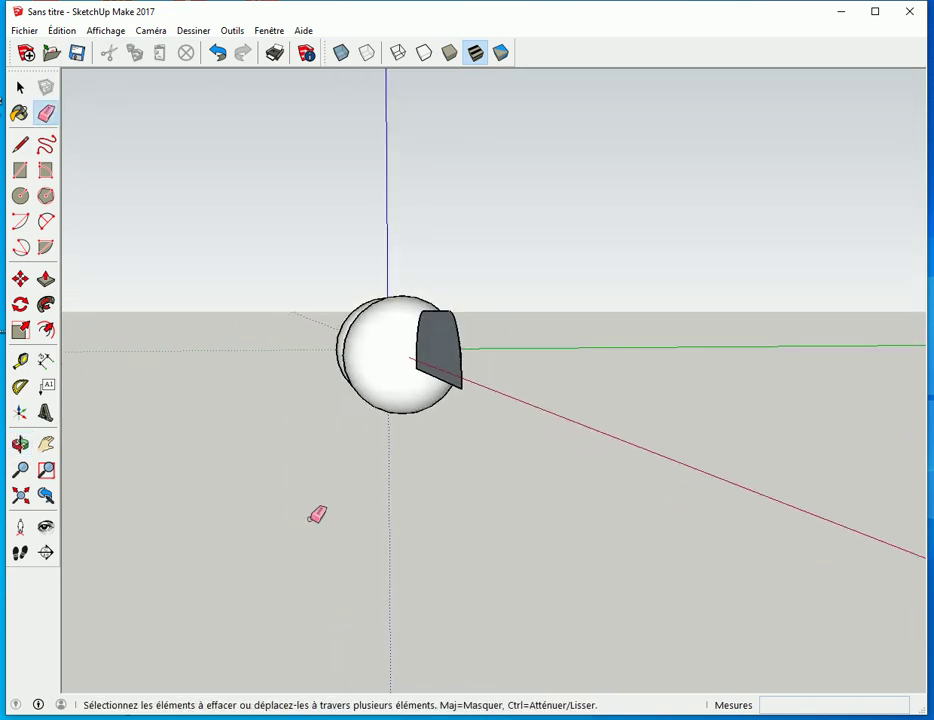
Draw a small circle centred on the red axis beyond the rounded panel.
key("c")
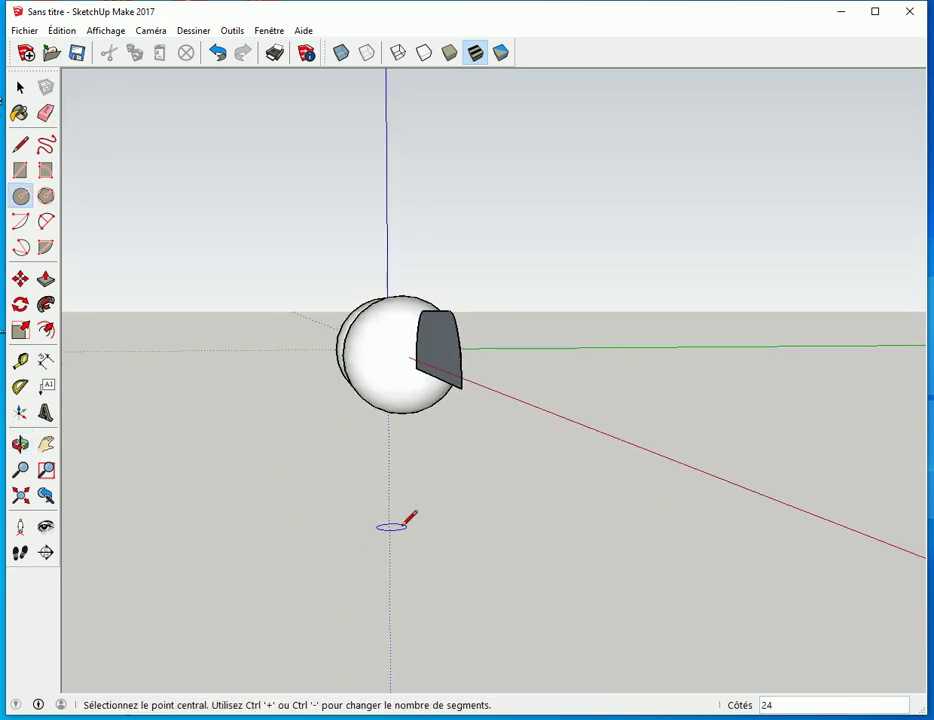
left_click(494, 403)
left_click(521, 398)
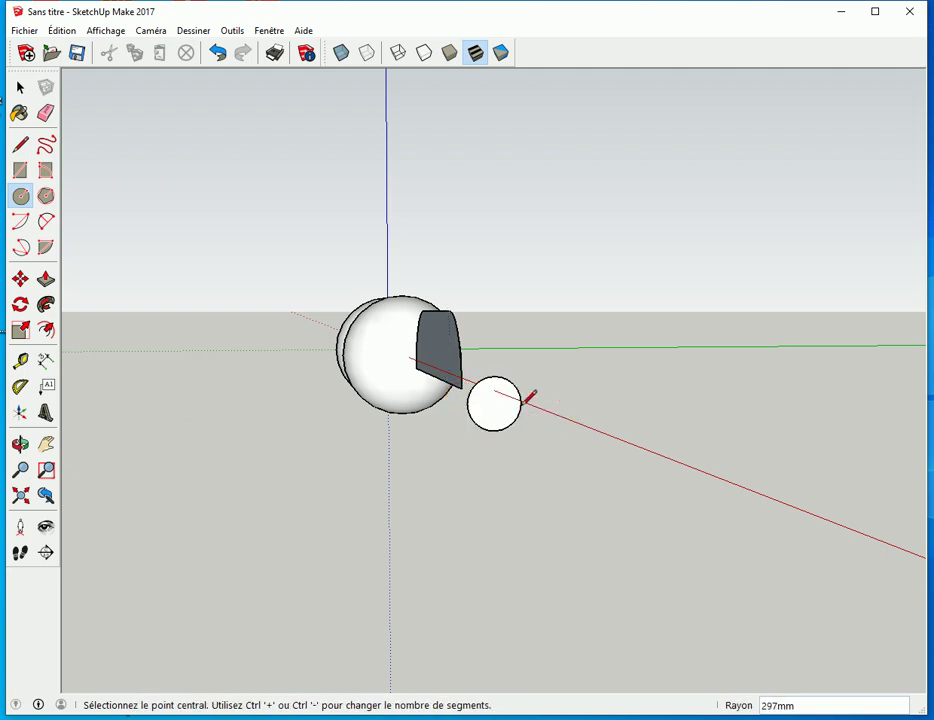
key("space")
middle_click_drag(405, 530, 567, 565)
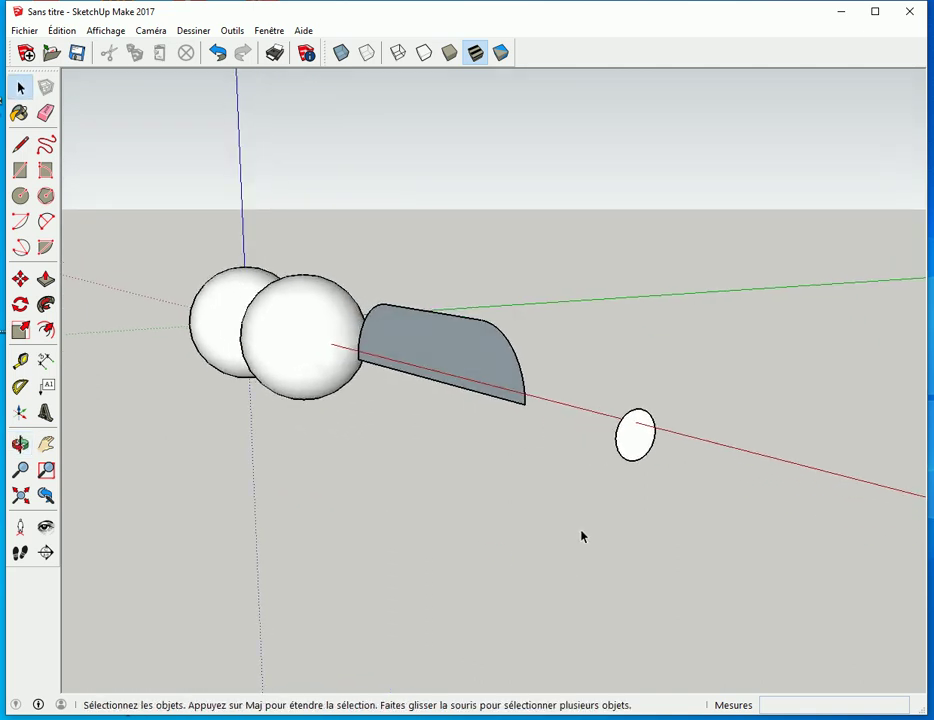
Sweep the rounded profile along the small circle with Follow Me to form a capsule.
left_click(622, 461)
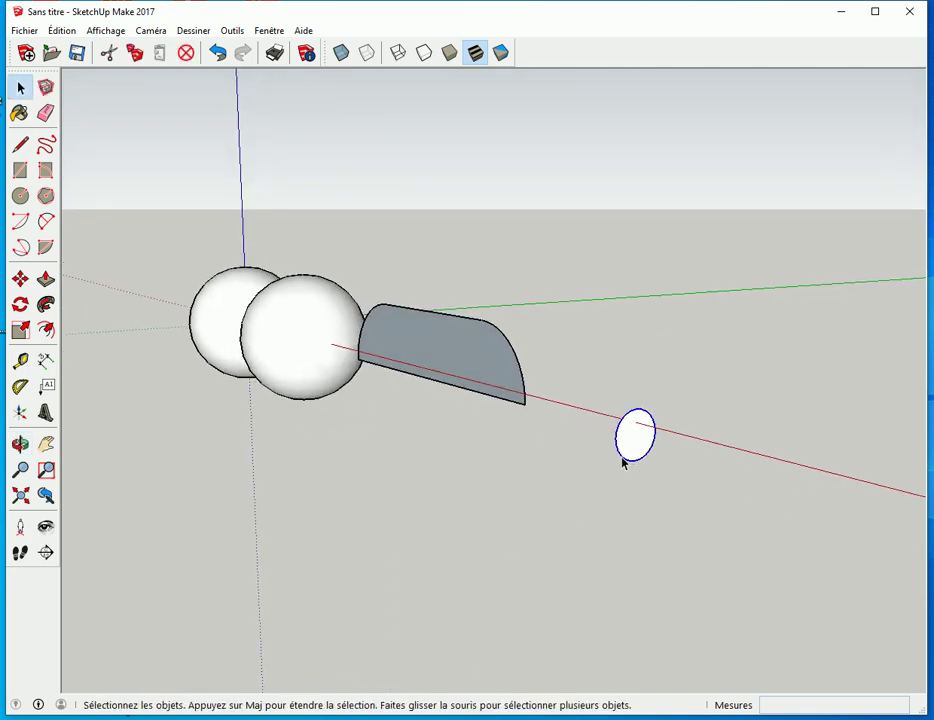
left_click(45, 304)
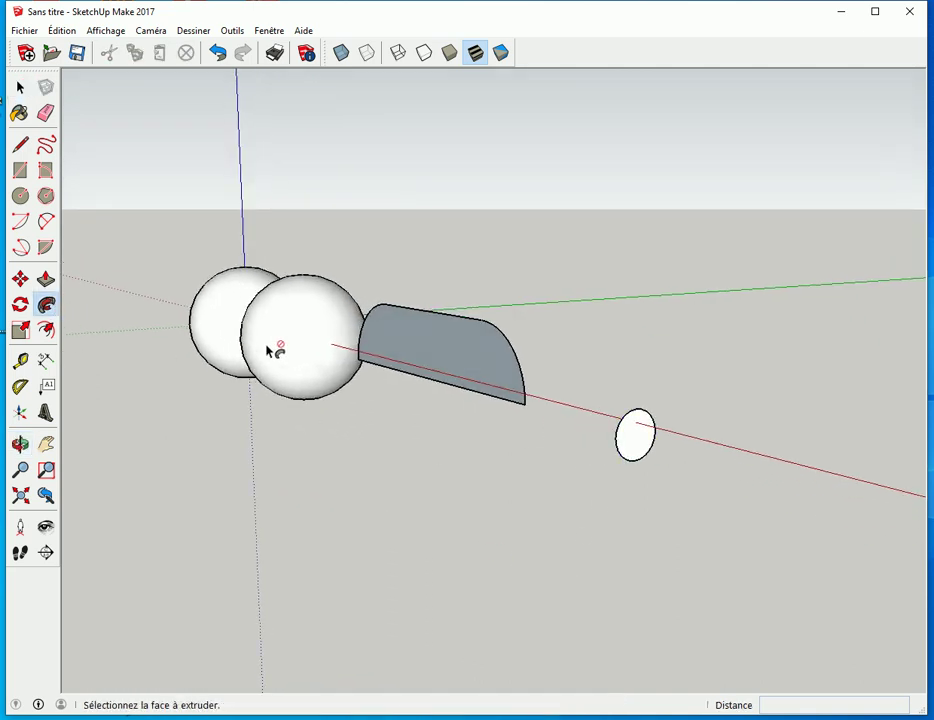
left_click(434, 354)
middle_click_drag(312, 538, 704, 572)
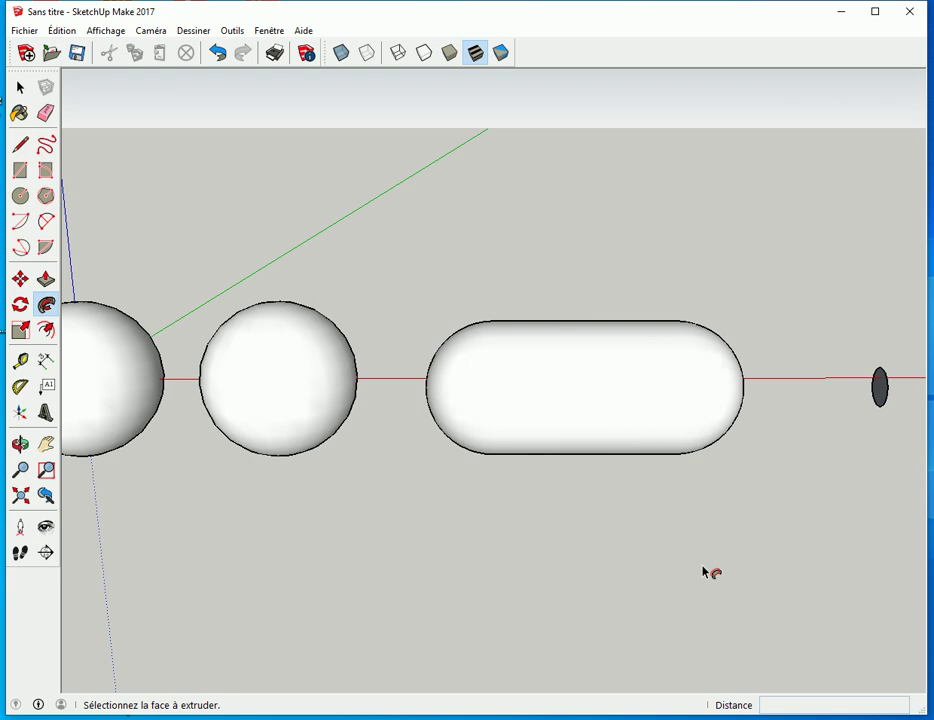
Box-select the capsule and small circle and delete them.
scroll(702, 572, "down", 2)
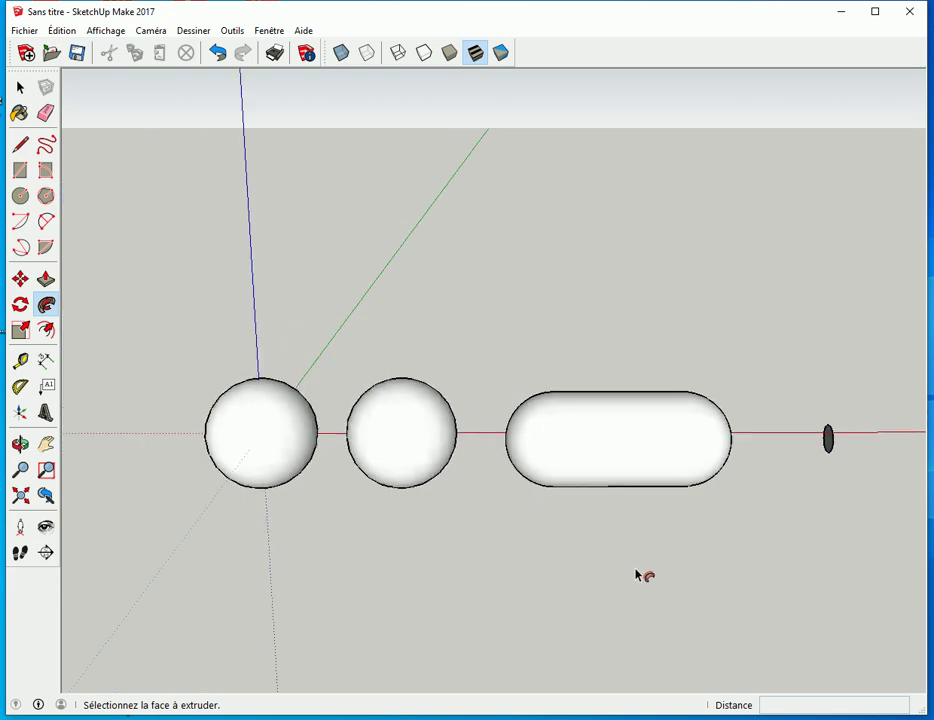
key("space")
left_click_drag(496, 371, 871, 521)
key("Delete")
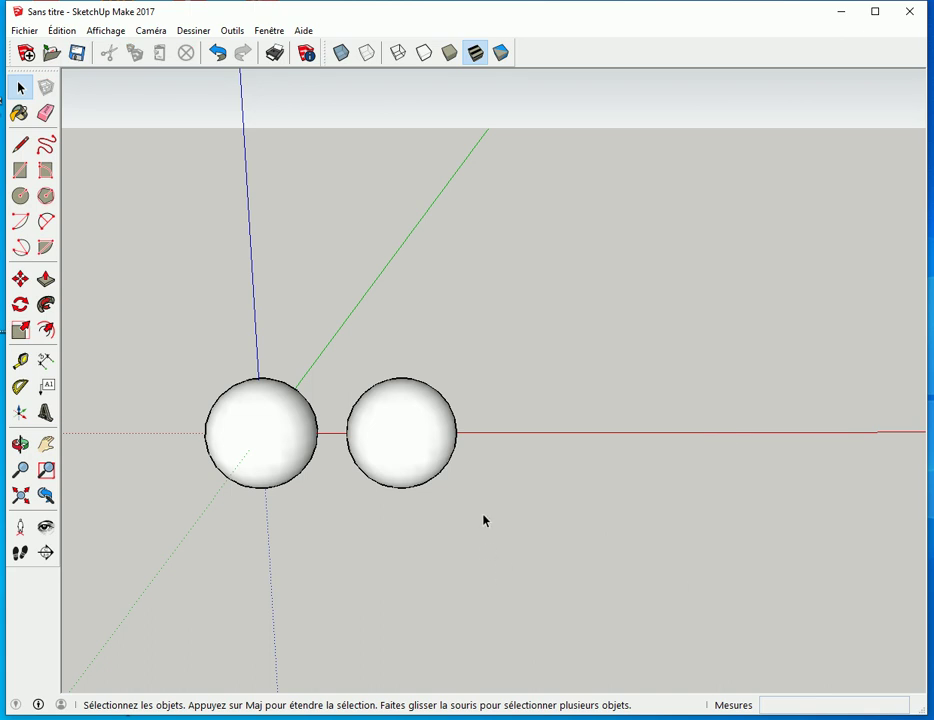
Select the right sphere and turn on hidden geometry display.
scroll(487, 550, "up", 3)
middle_click_drag(490, 559, 578, 567)
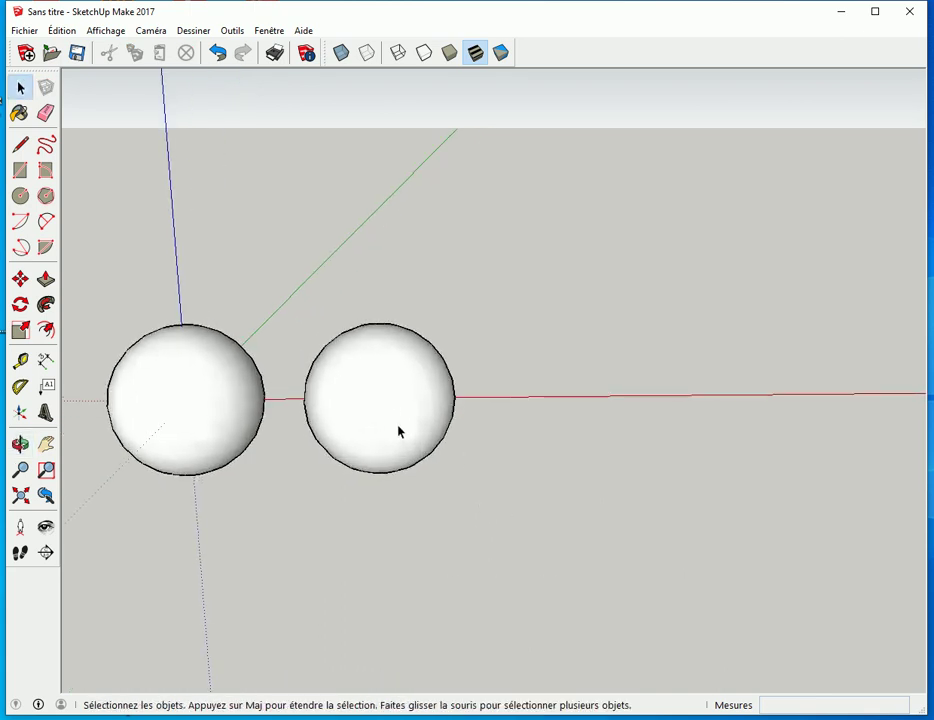
left_click(387, 428)
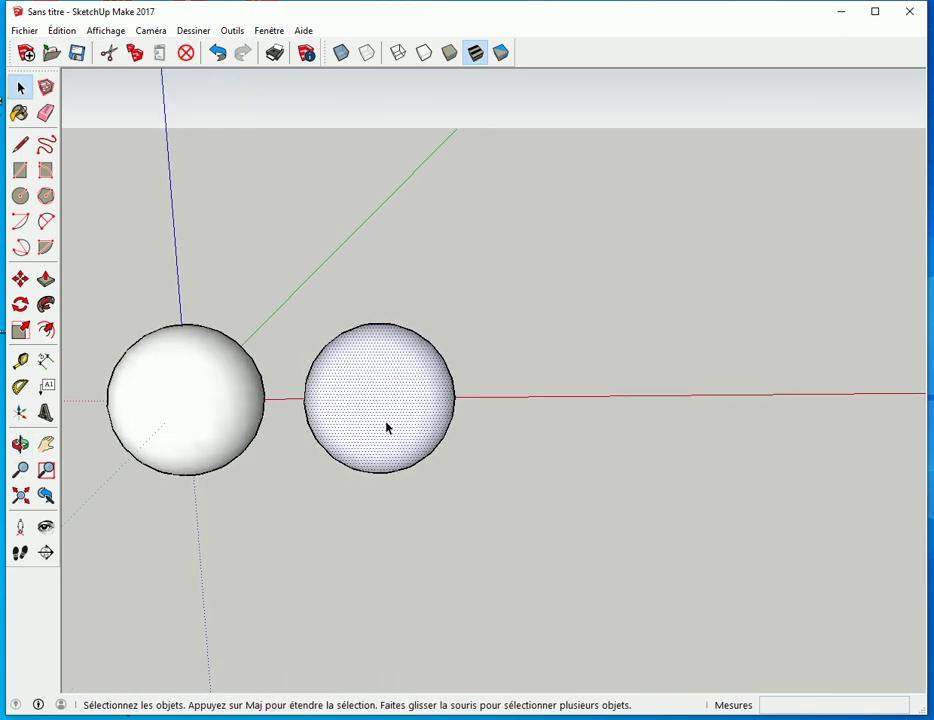
left_click(105, 30)
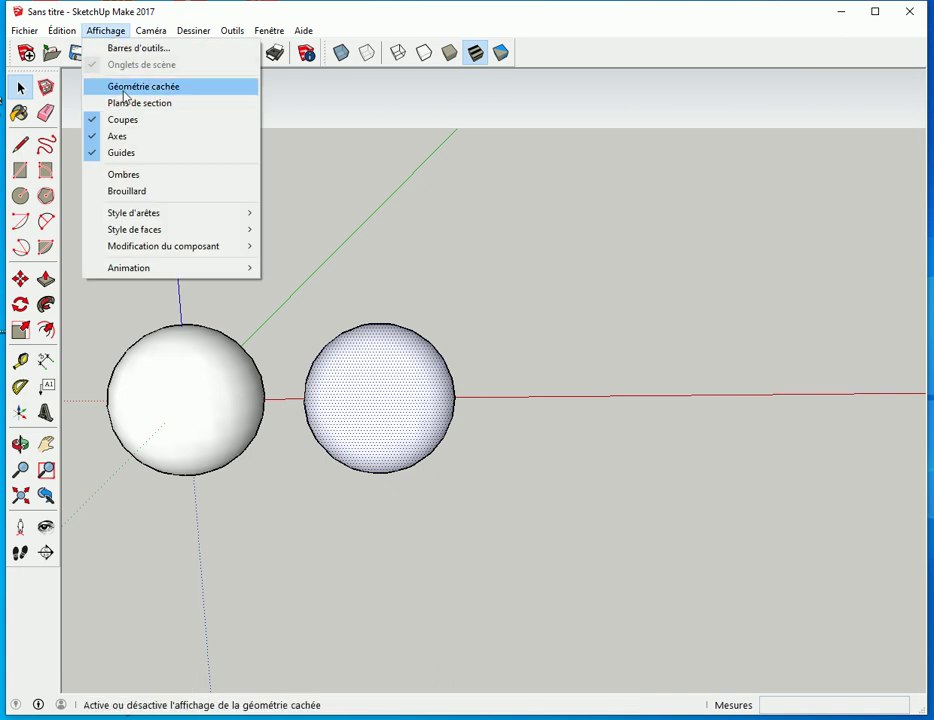
left_click(128, 87)
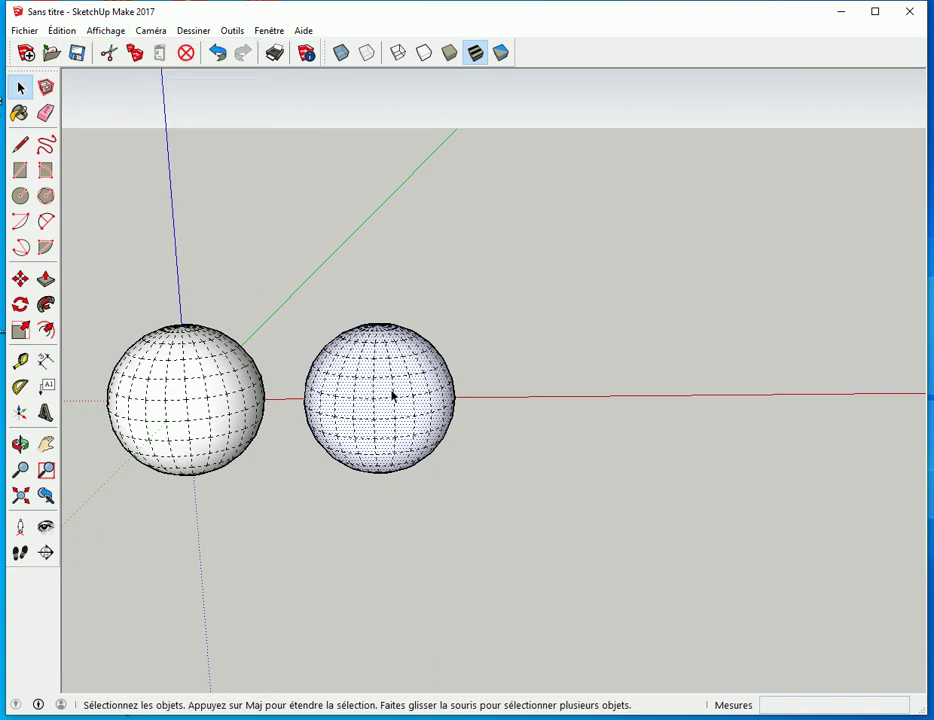
Orbit down to a lower, more level view of the two spheres.
scroll(390, 397, "up", 4)
middle_click_drag(371, 438, 538, 421, "shift")
key("space")
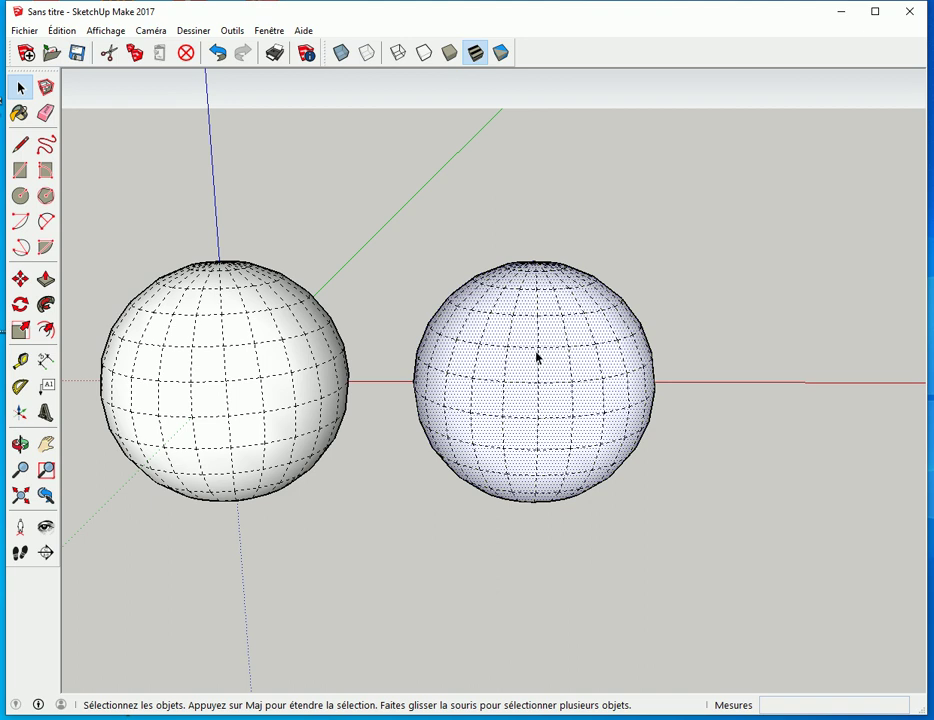
middle_click_drag(455, 544, 538, 487)
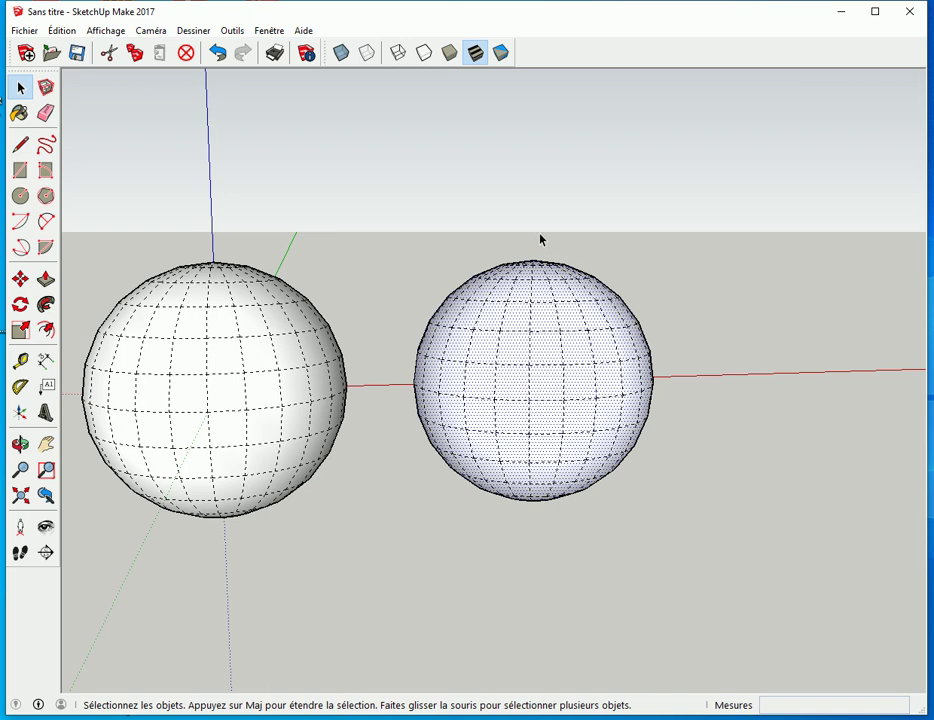
Select the right sphere's right half and move it 3409mm along the red axis.
left_click_drag(540, 232, 766, 544)
scroll(763, 543, "down", 2)
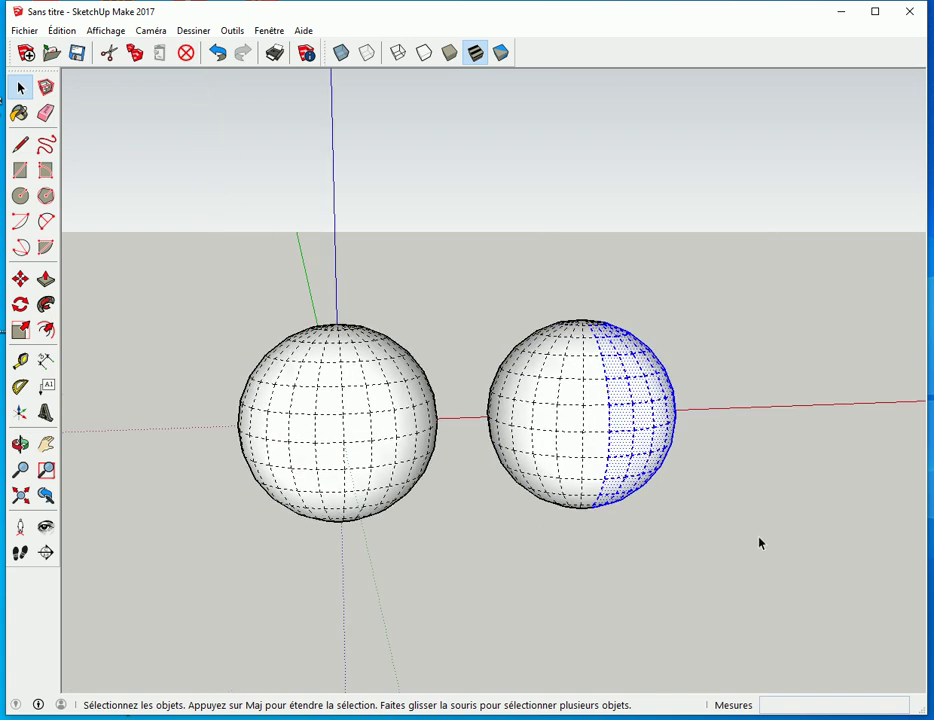
middle_click_drag(773, 542, 613, 503)
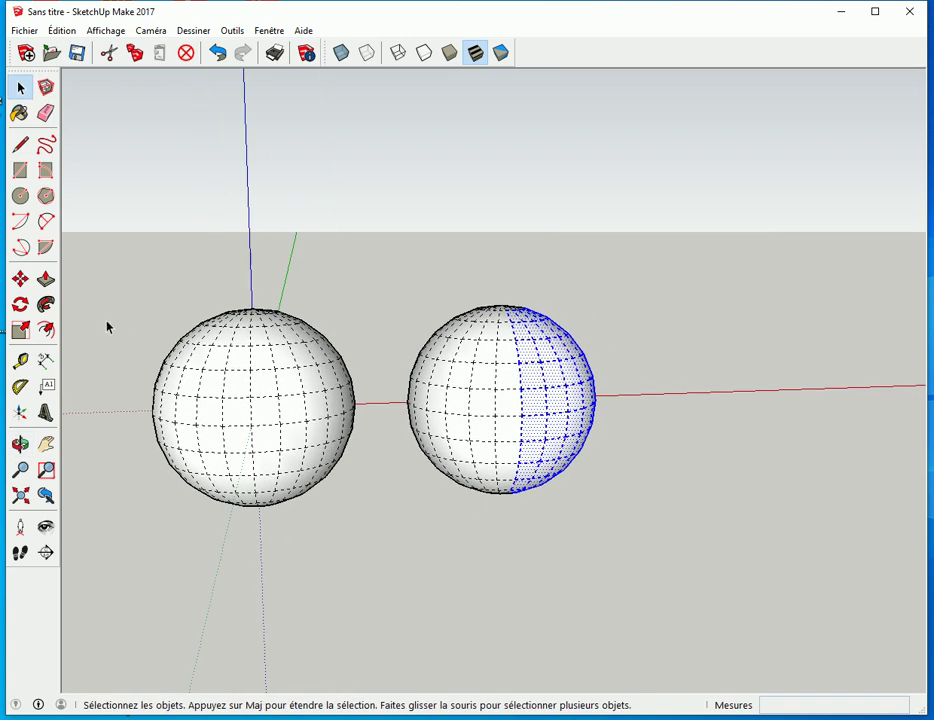
left_click(22, 281)
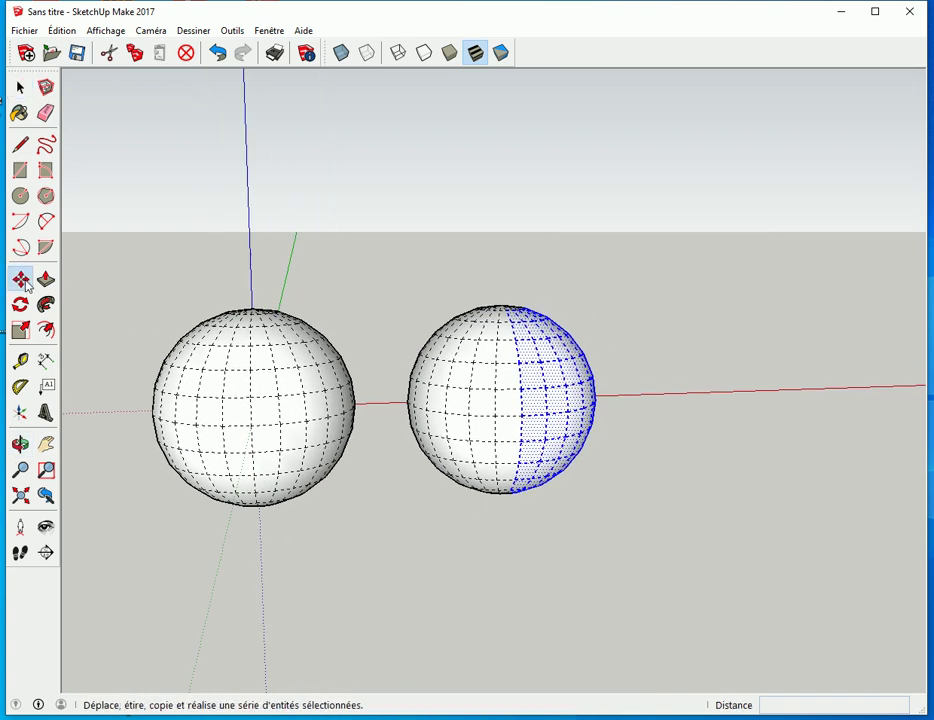
left_click(569, 385)
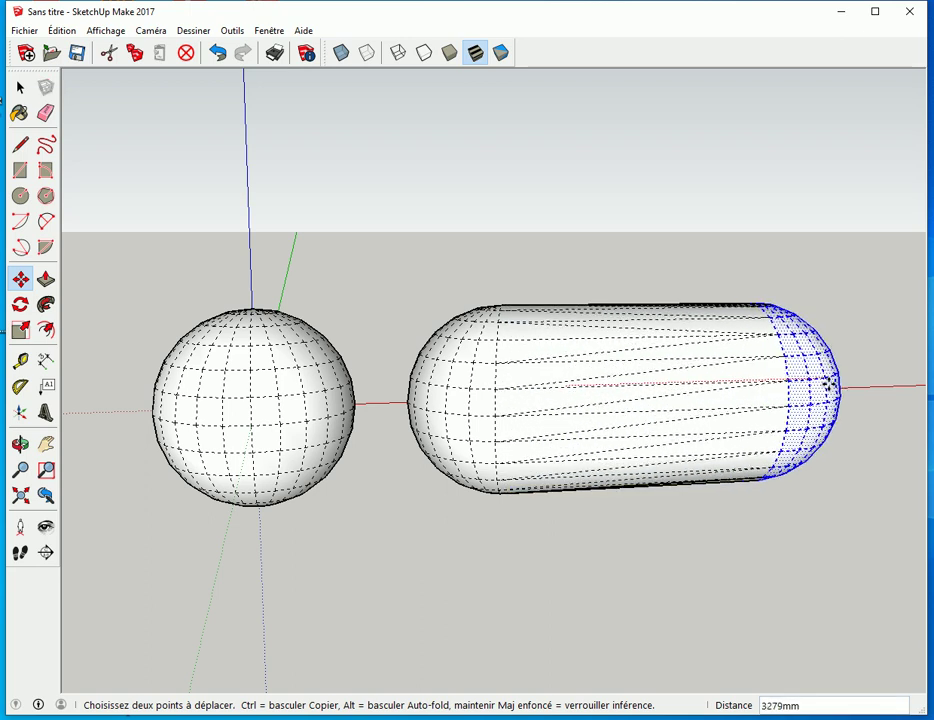
left_click(836, 378)
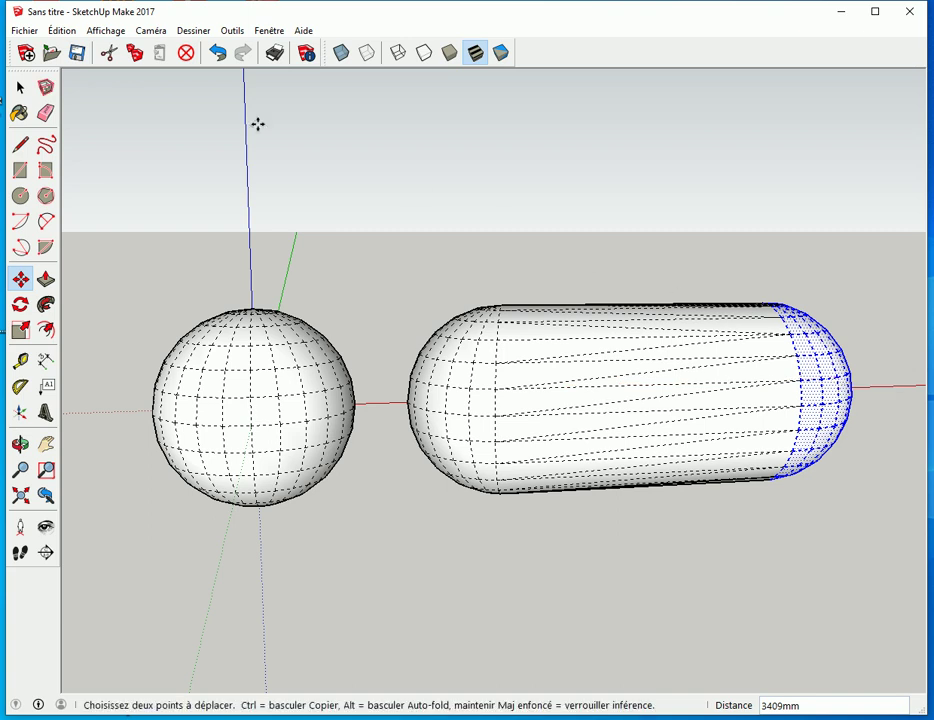
Turn off hidden geometry display and clear the current selection.
left_click(105, 30)
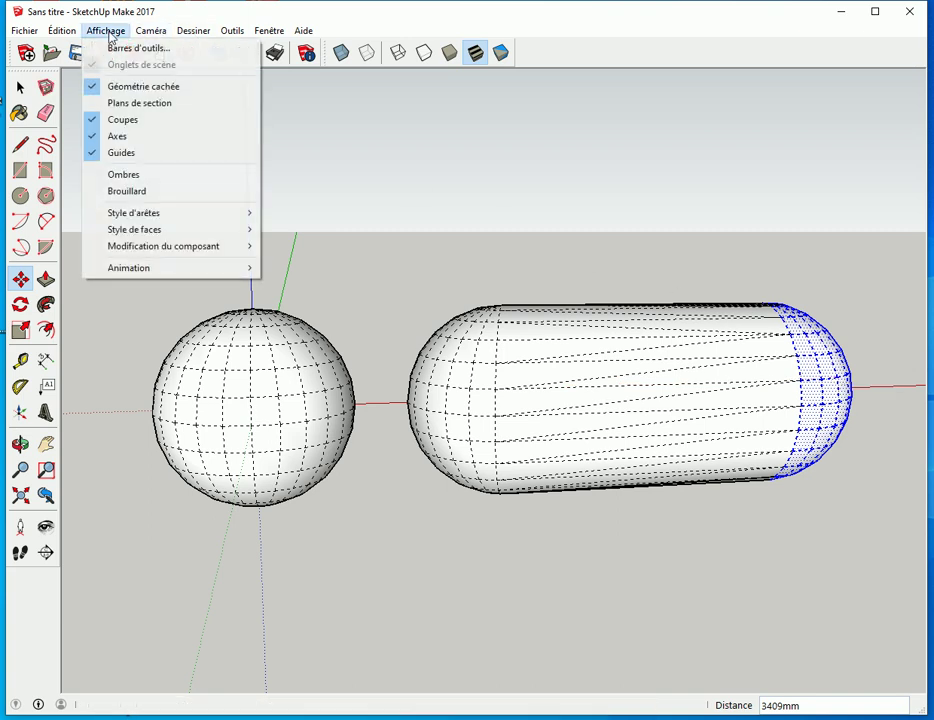
left_click(128, 87)
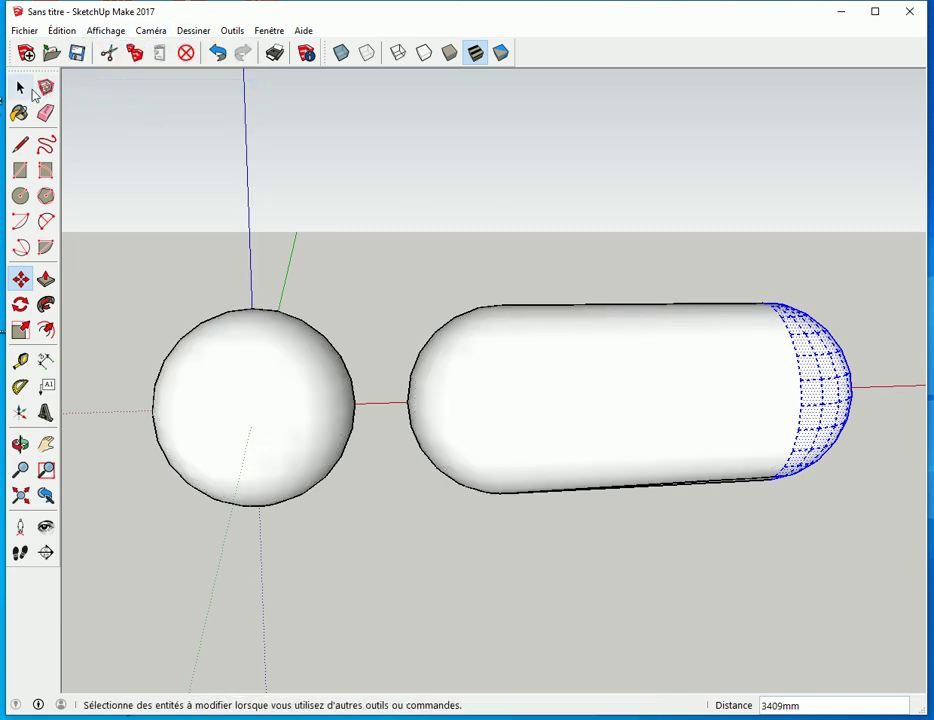
left_click(20, 87)
left_click(400, 280)
Delete the stretched capsule and centre the view on the remaining sphere.
middle_click_drag(557, 429, 548, 620)
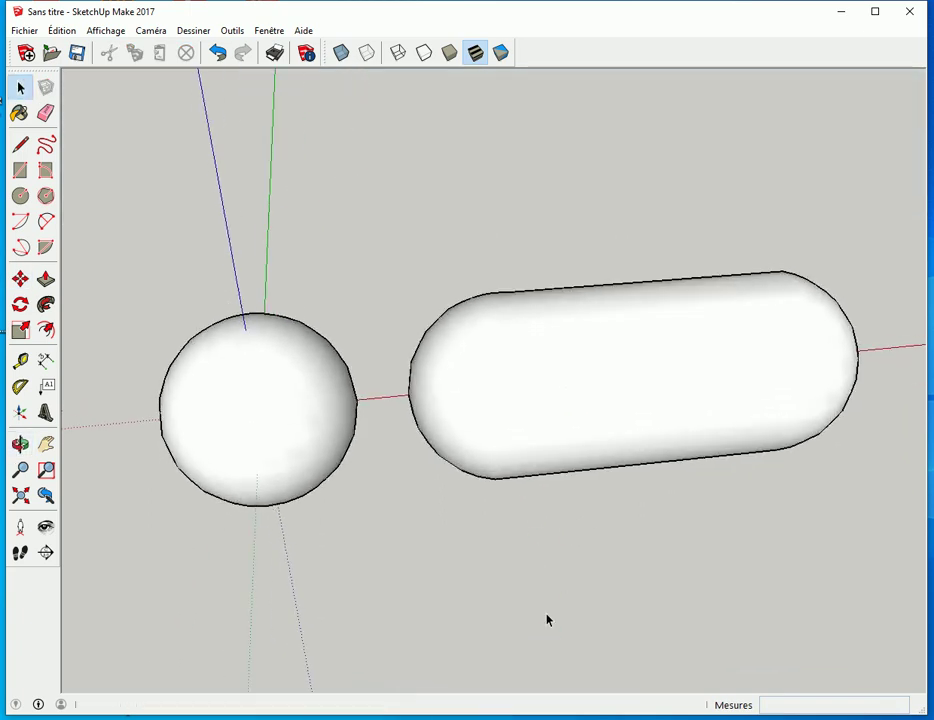
left_click(588, 417)
key("Delete")
middle_click_drag(393, 527, 415, 390)
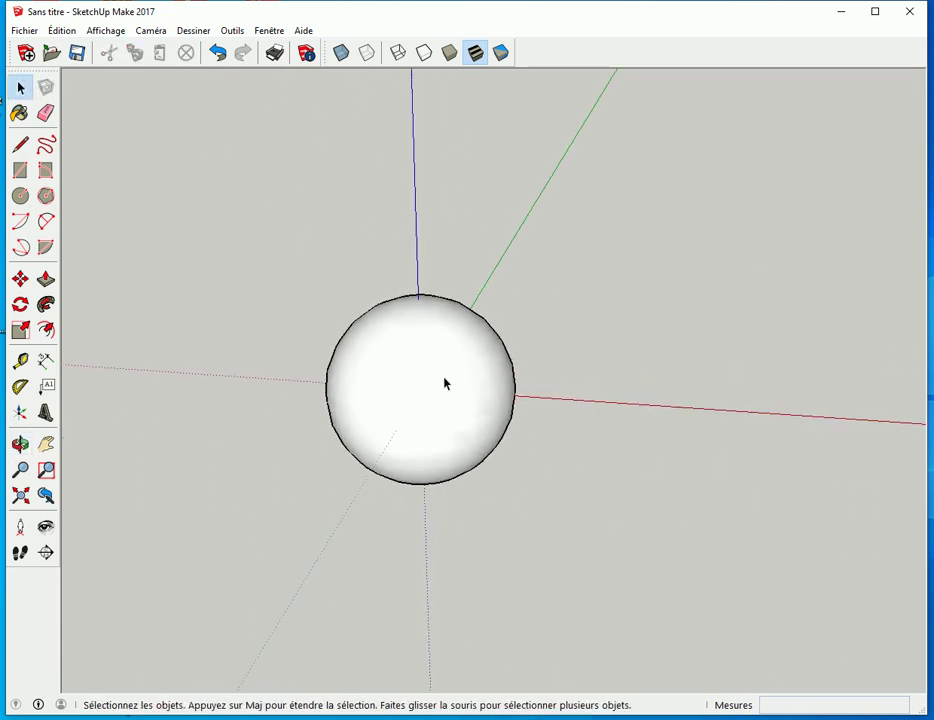
scroll(412, 413, "up", 3)
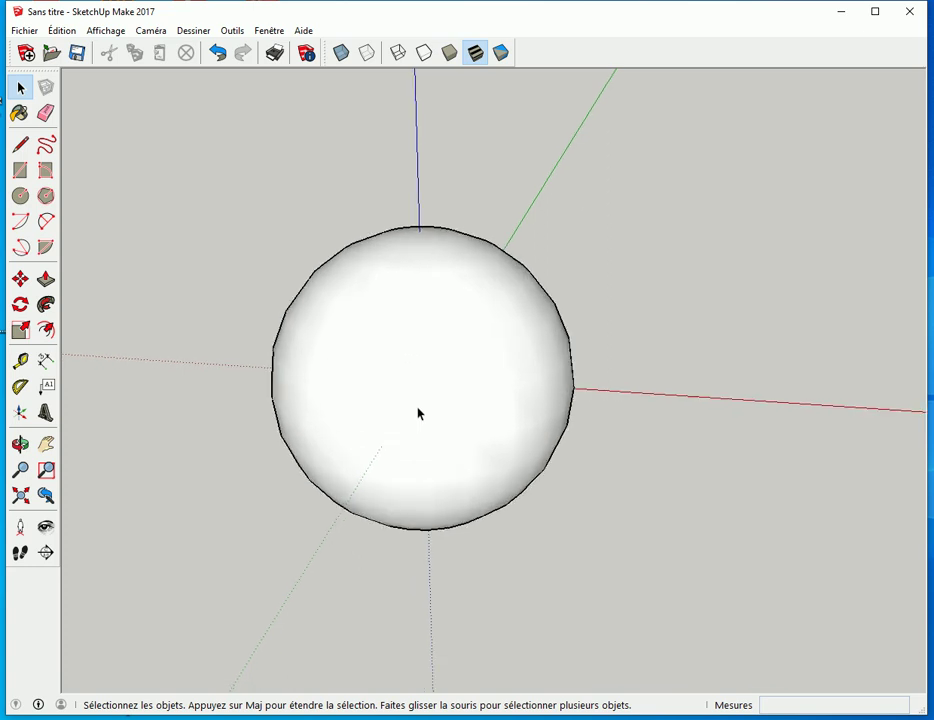
Turn hidden geometry back on and orbit to a level side view of the sphere.
left_click(106, 30)
left_click(118, 87)
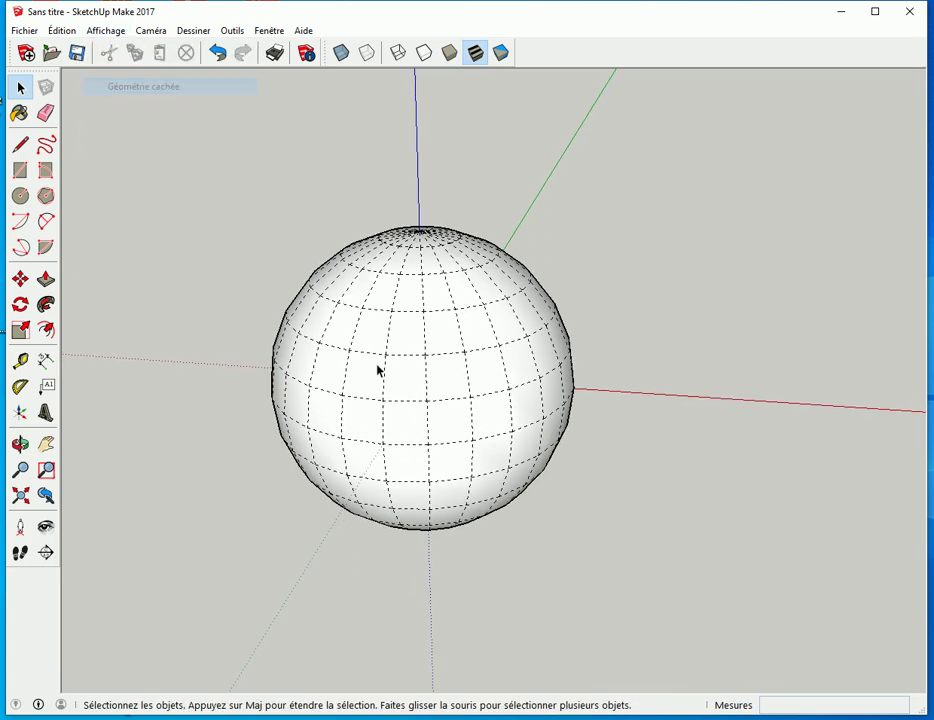
middle_click_drag(320, 458, 398, 311)
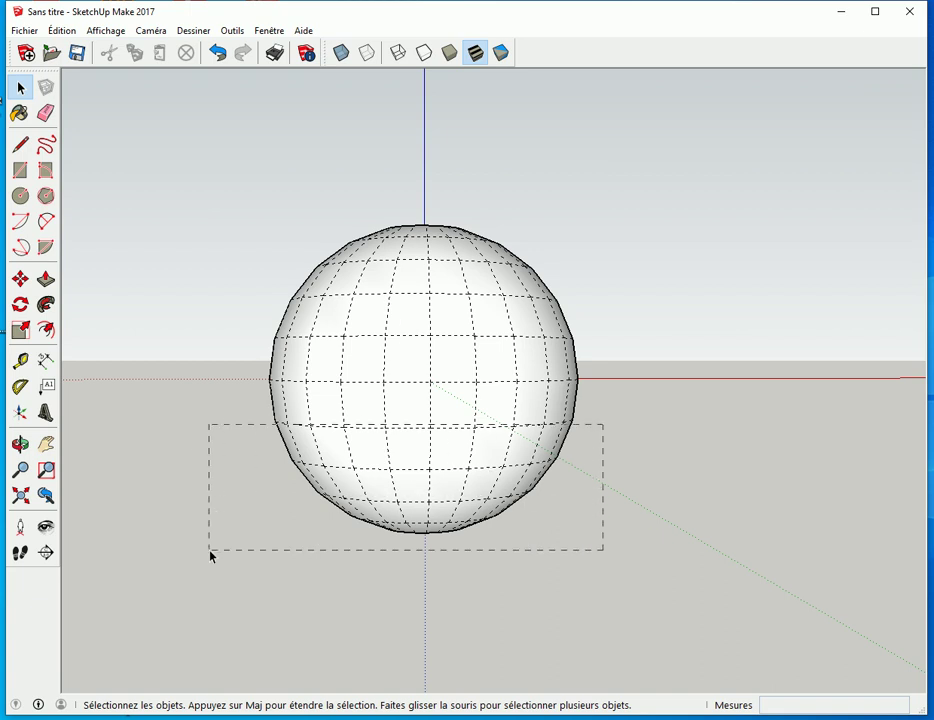
Select all the sphere's faces below the red axis and delete them.
left_click_drag(211, 552, 263, 617)
left_click(680, 518)
left_click_drag(530, 431, 335, 462)
left_click_drag(233, 543, 229, 560)
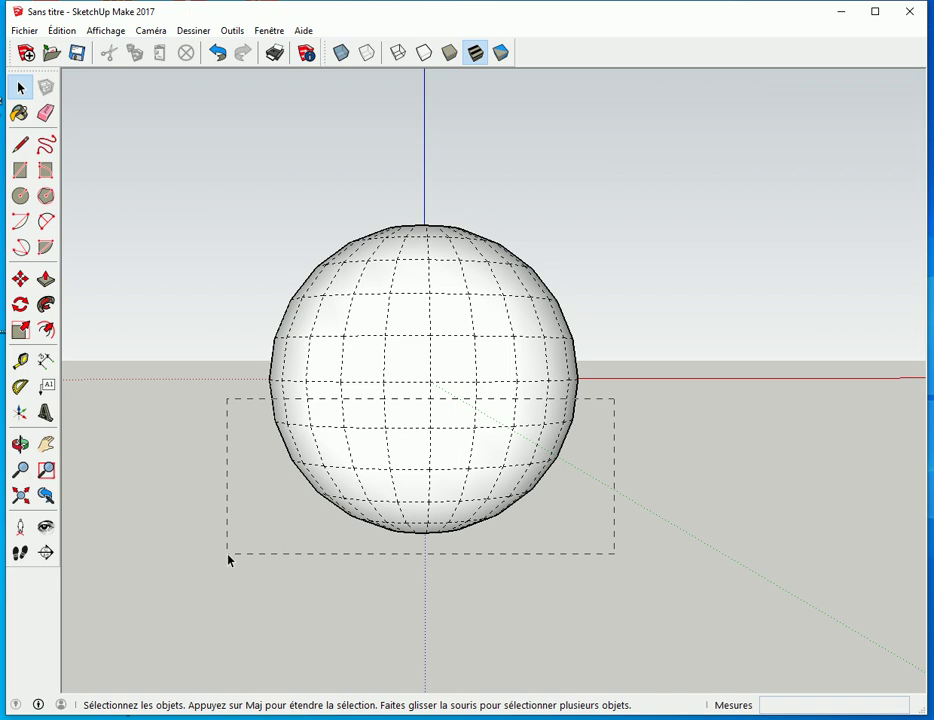
left_click_drag(229, 560, 229, 560)
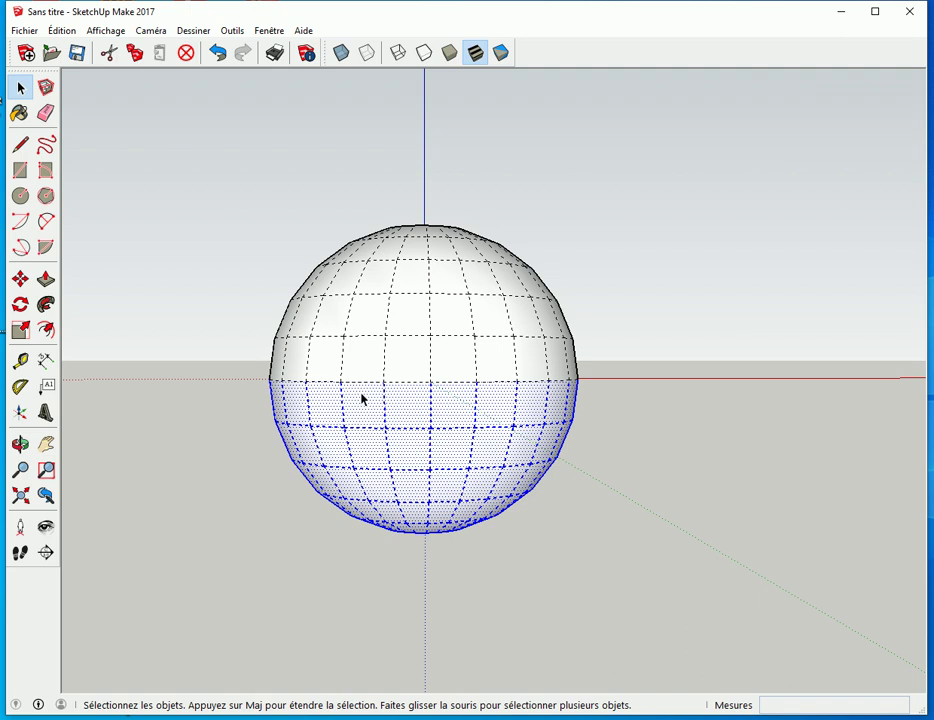
left_click_drag(610, 409, 219, 553)
left_click(623, 444)
left_click_drag(243, 407, 657, 550)
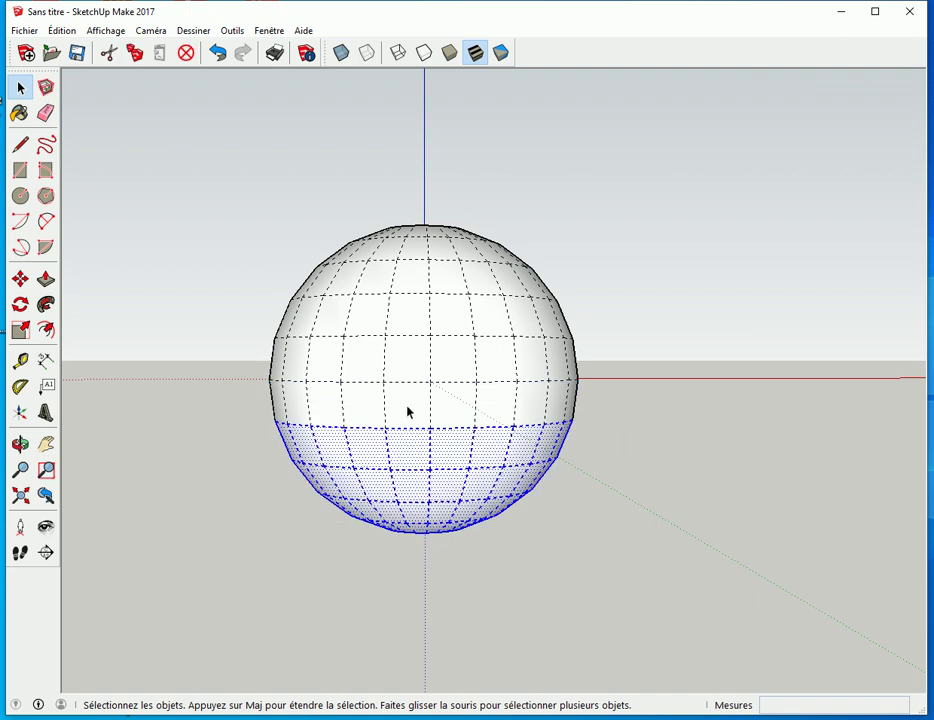
left_click(642, 434)
left_click_drag(608, 405, 247, 552)
key("Delete")
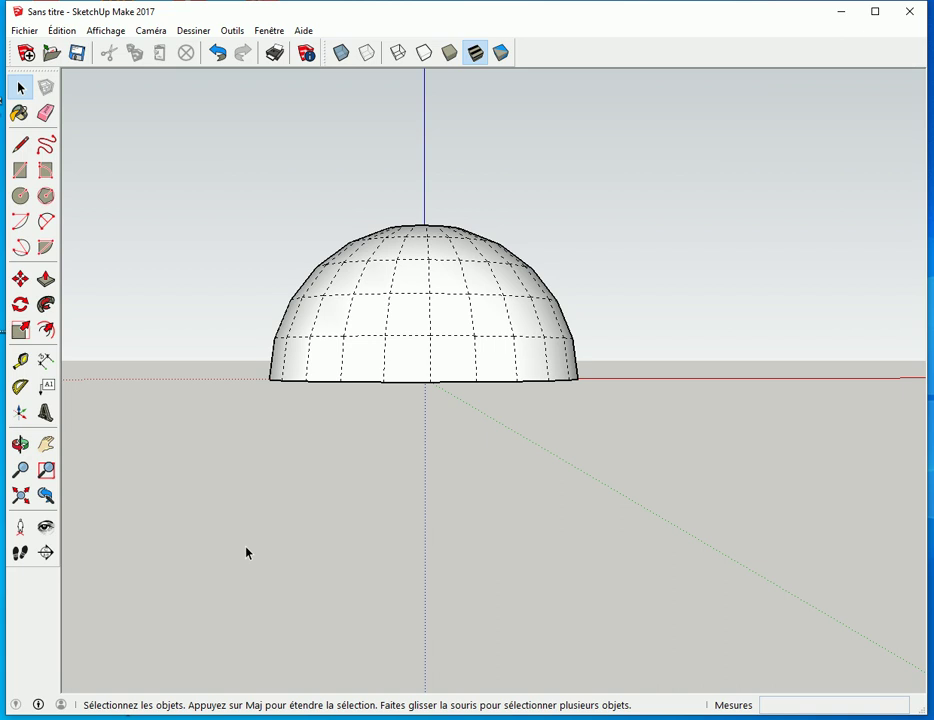
Check the dome's open underside, then orbit back above and zoom in on it.
middle_click_drag(247, 552, 291, 399)
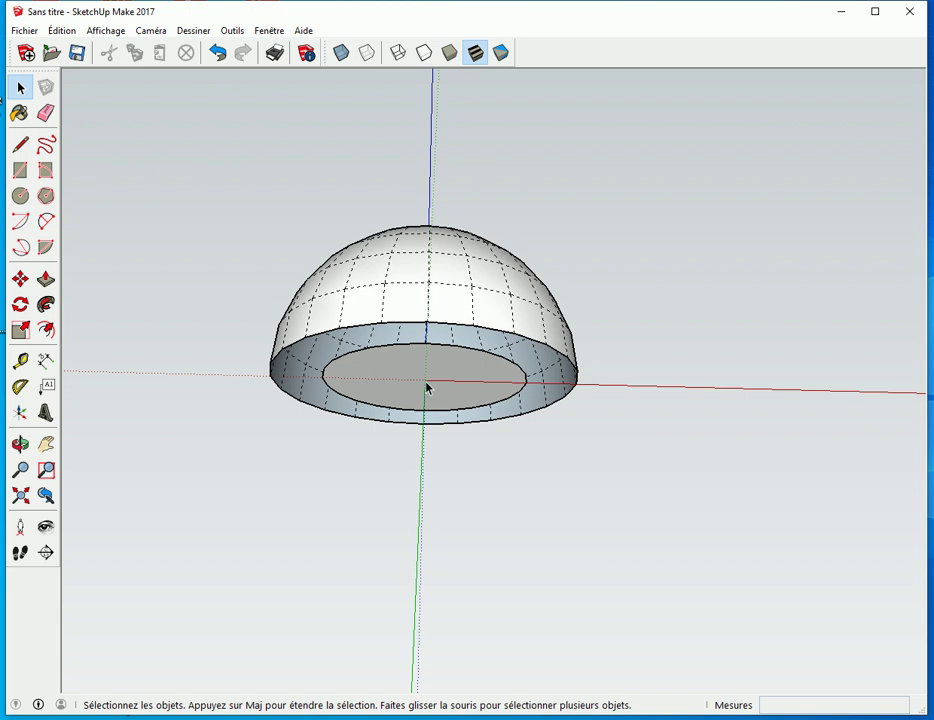
left_click(397, 371)
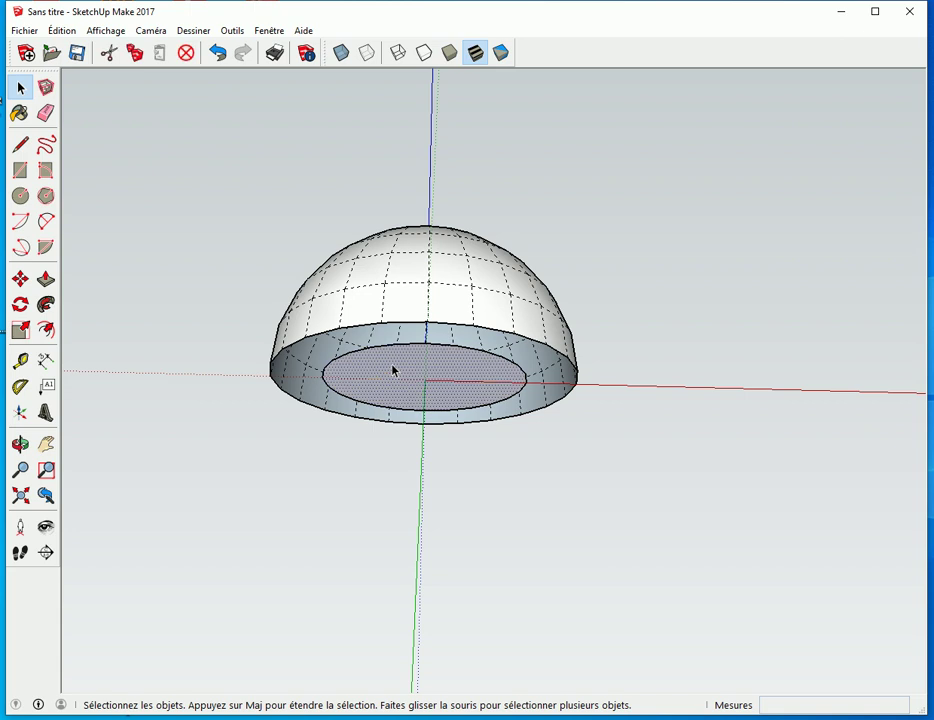
left_click(336, 463)
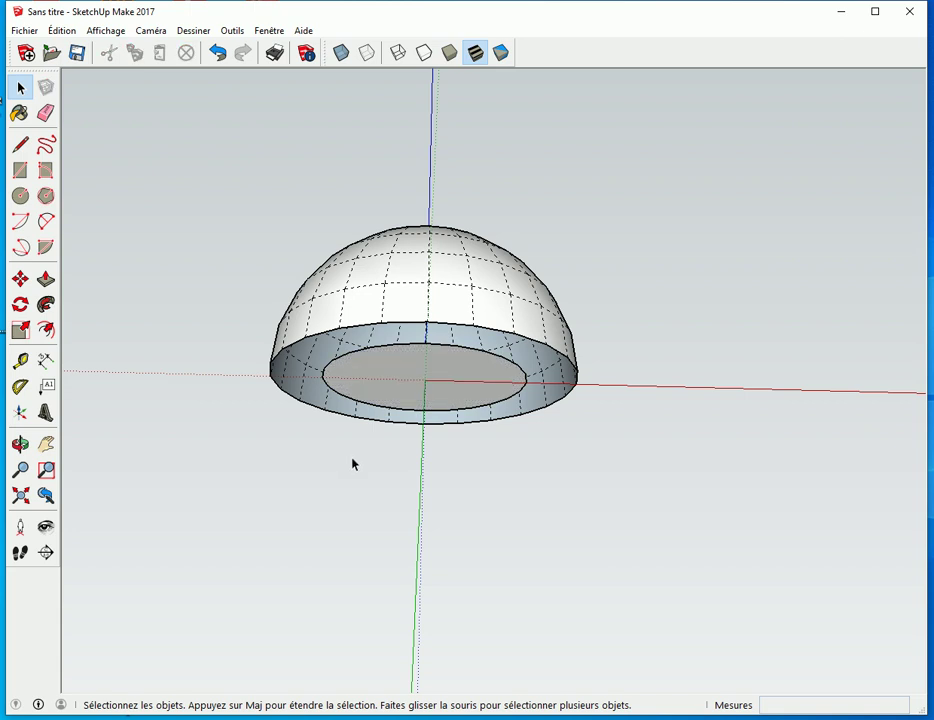
middle_click_drag(352, 428, 413, 369)
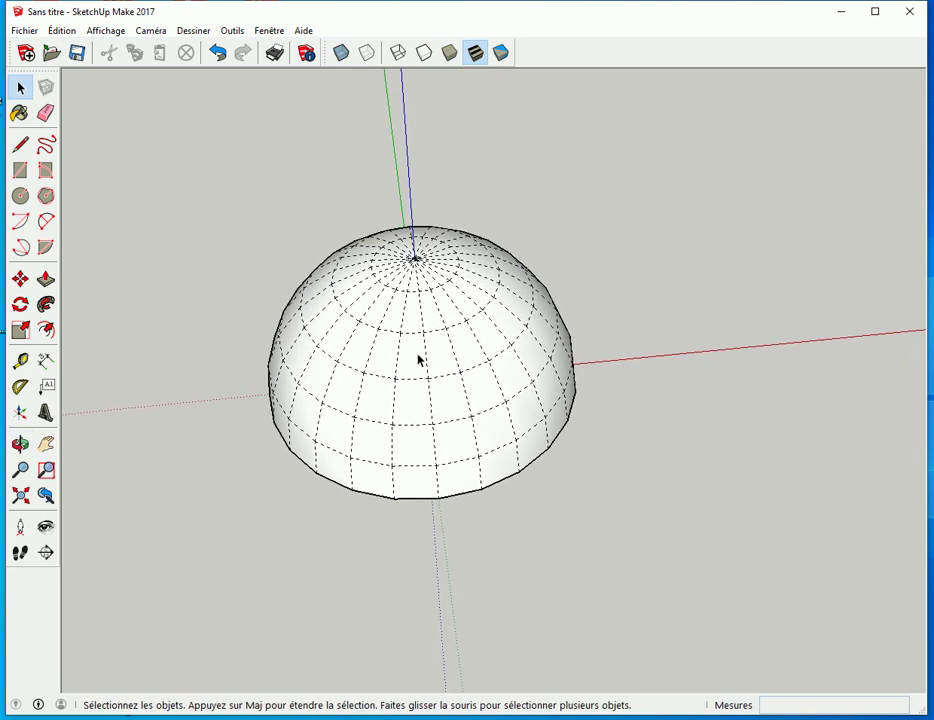
scroll(427, 330, "up", 4)
scroll(427, 330, "up", 1)
Draw trial lines on a dome face, then undo them.
key("l")
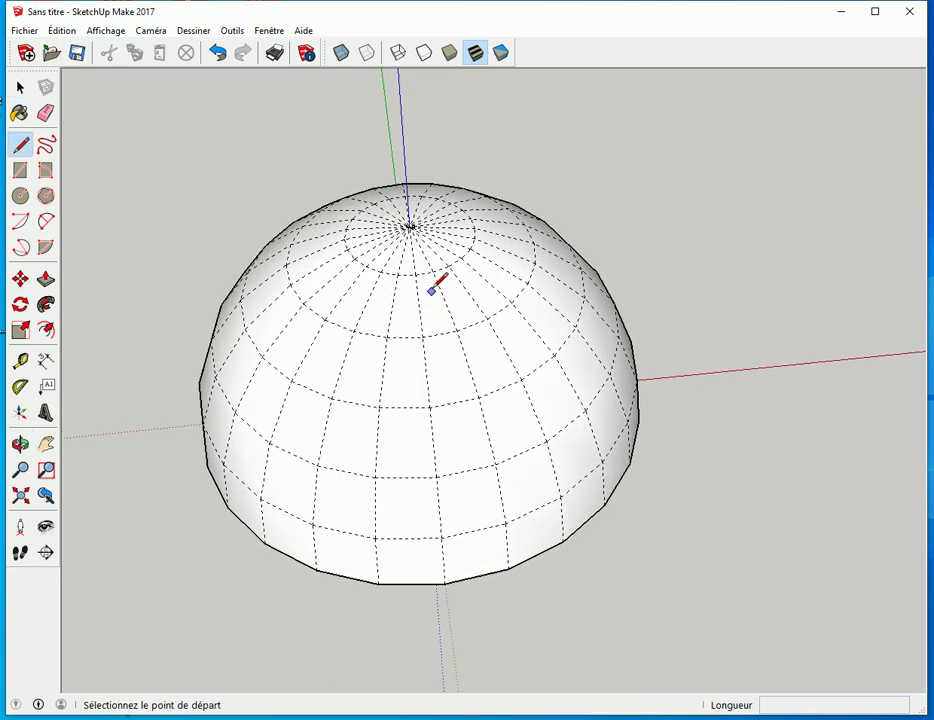
left_click(436, 276)
left_click(424, 336)
left_click(415, 274)
key("Escape")
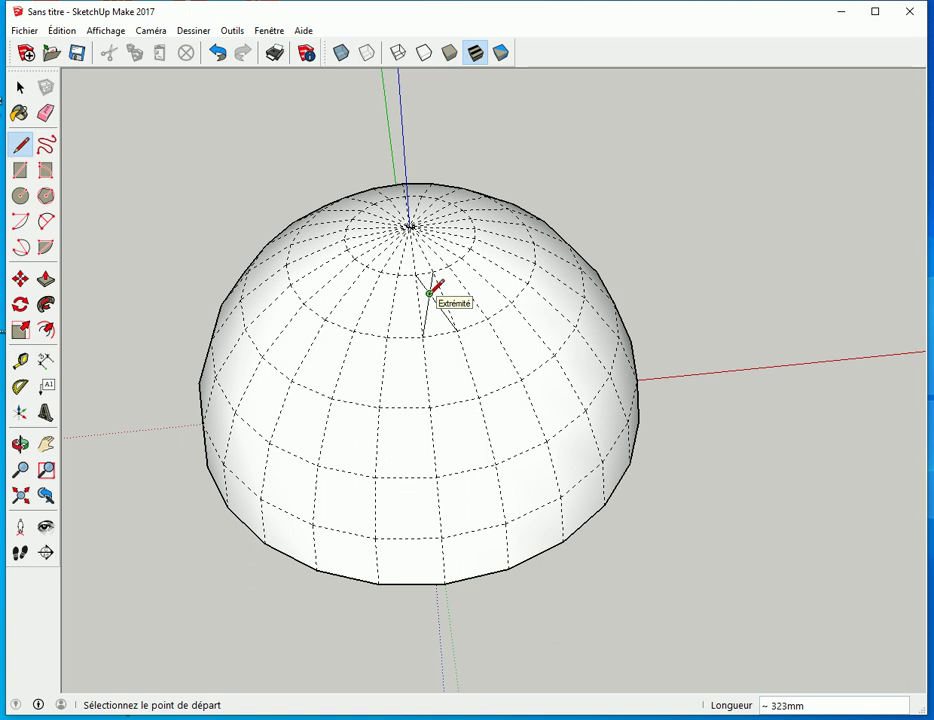
scroll(430, 295, "up", 3)
middle_click_drag(478, 271, 420, 331)
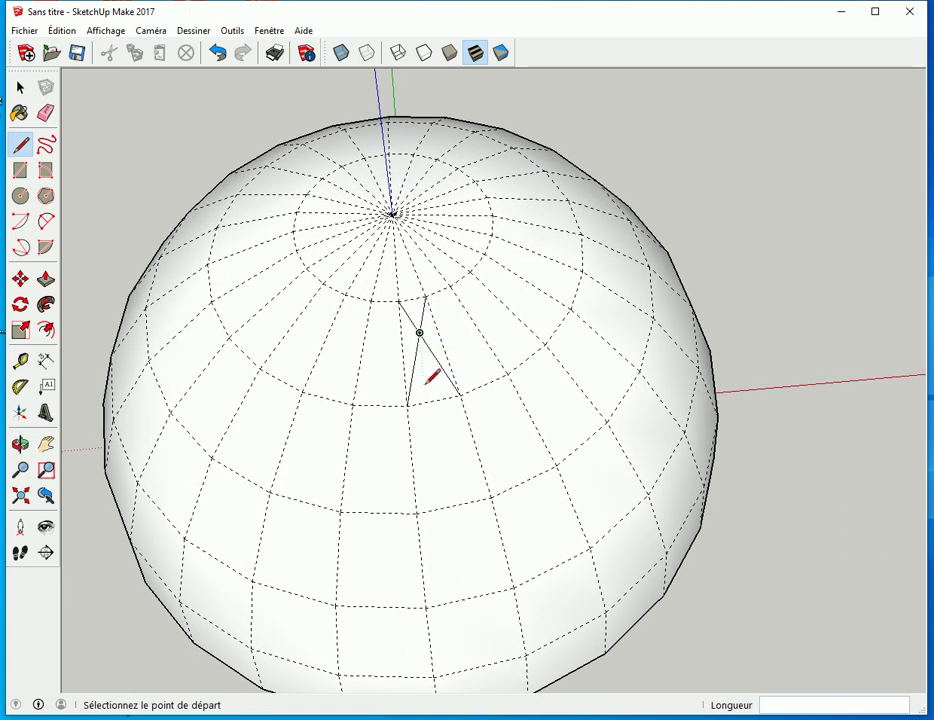
key("ctrl+z")
key("ctrl+z")
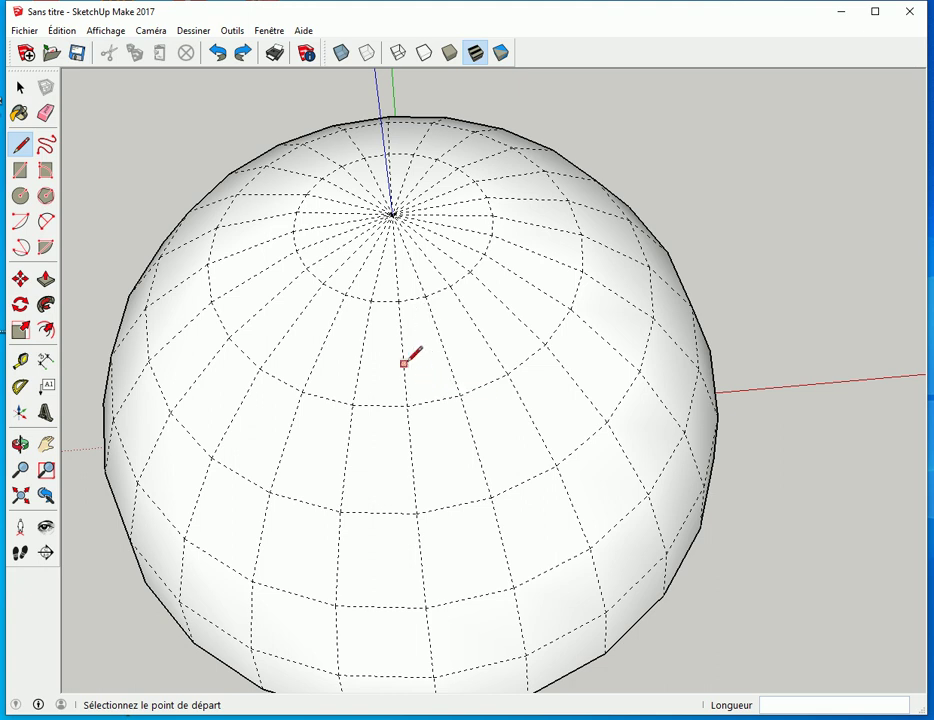
Draw a short line and a second line crossing it on an upper dome face.
left_click(402, 353)
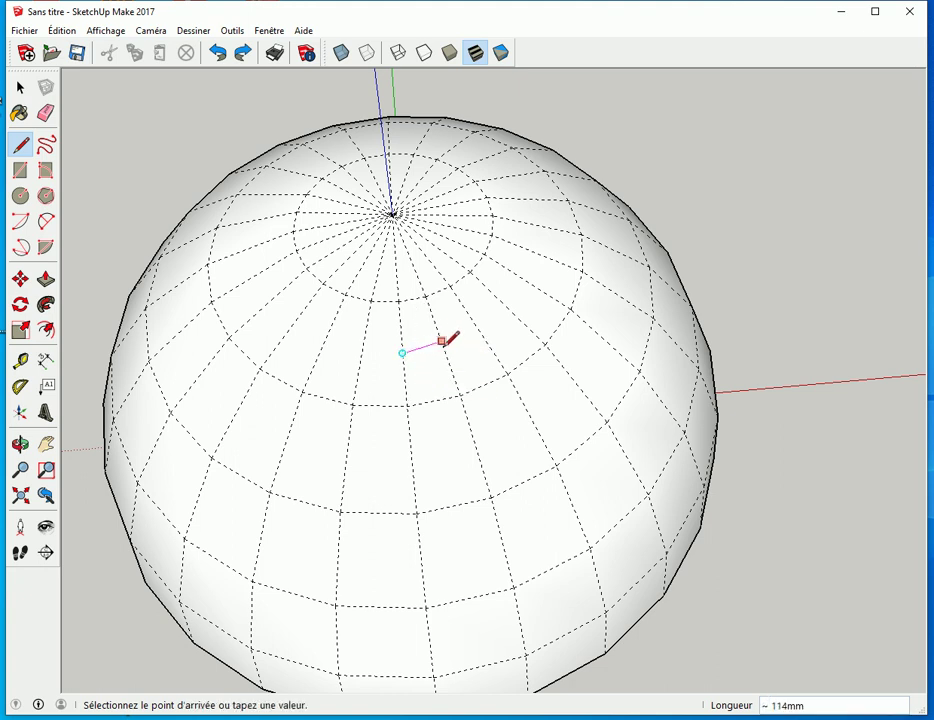
left_click(443, 346)
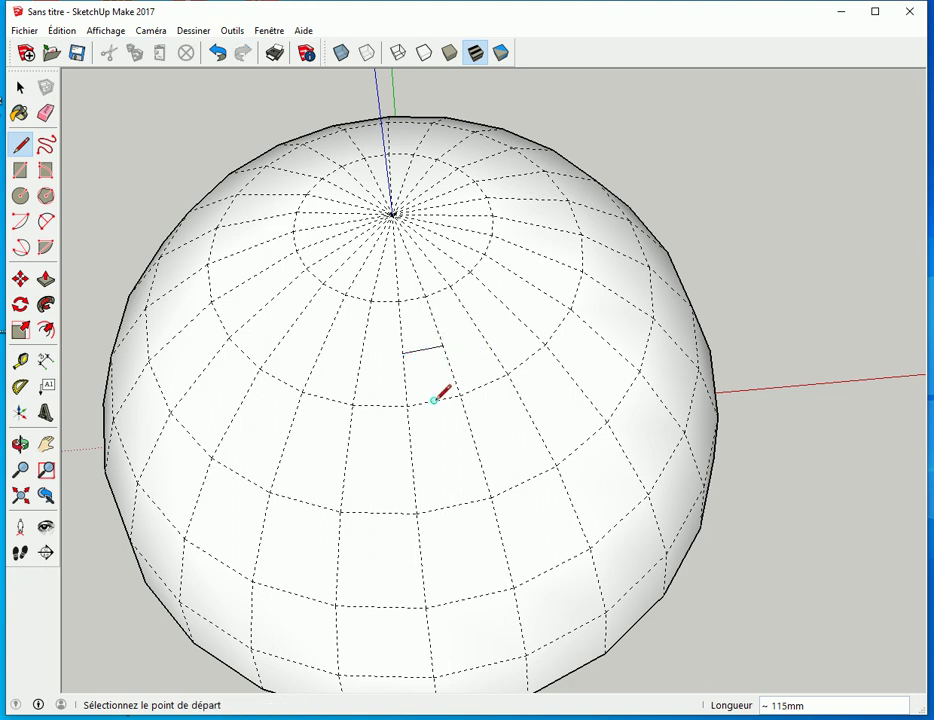
left_click(433, 400)
left_click(418, 297)
mouse_move(377, 410)
middle_mouse_down()
mouse_move(427, 363)
mouse_move(432, 276)
middle_mouse_up()
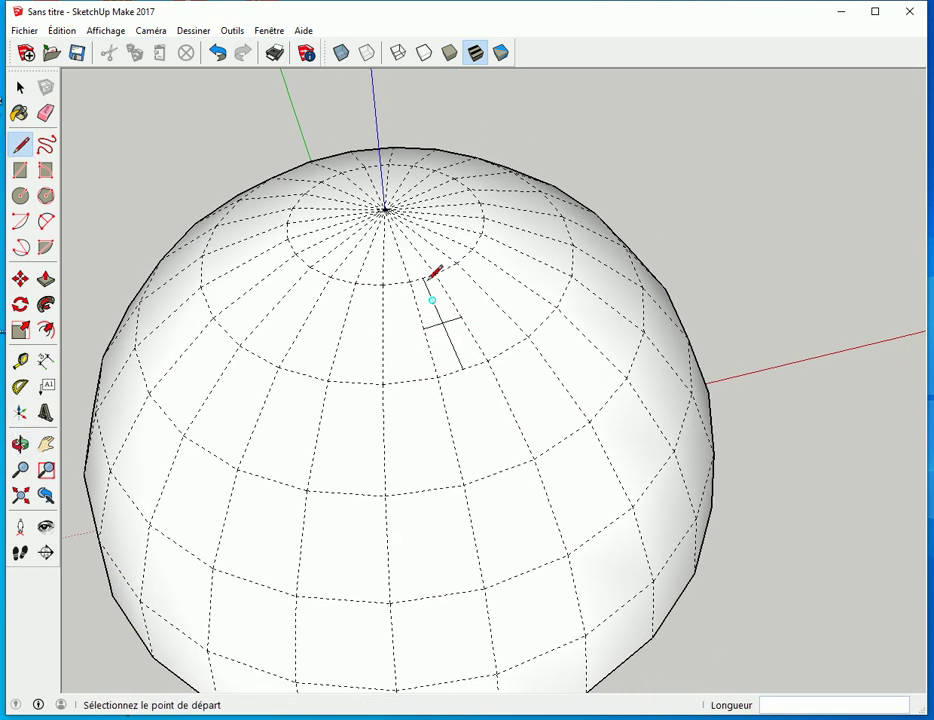
Turn on X-ray and place a Tape Measure guide from the origin through the cross mark.
left_click(341, 53)
mouse_move(313, 434)
middle_mouse_down()
mouse_move(292, 475)
mouse_move(300, 472)
mouse_move(283, 442)
middle_mouse_up()
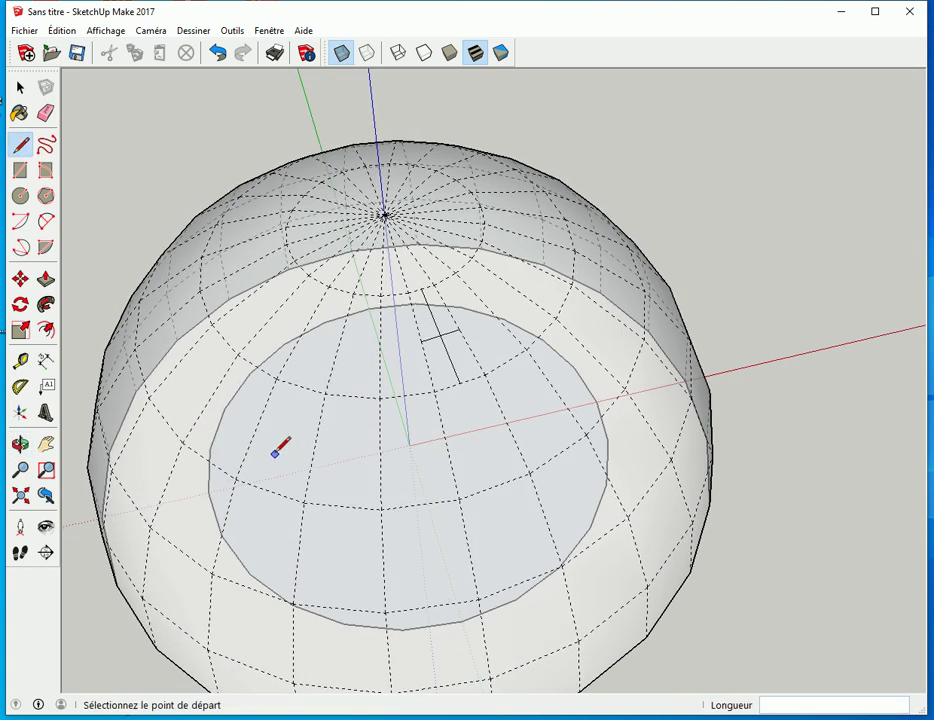
left_click(20, 361)
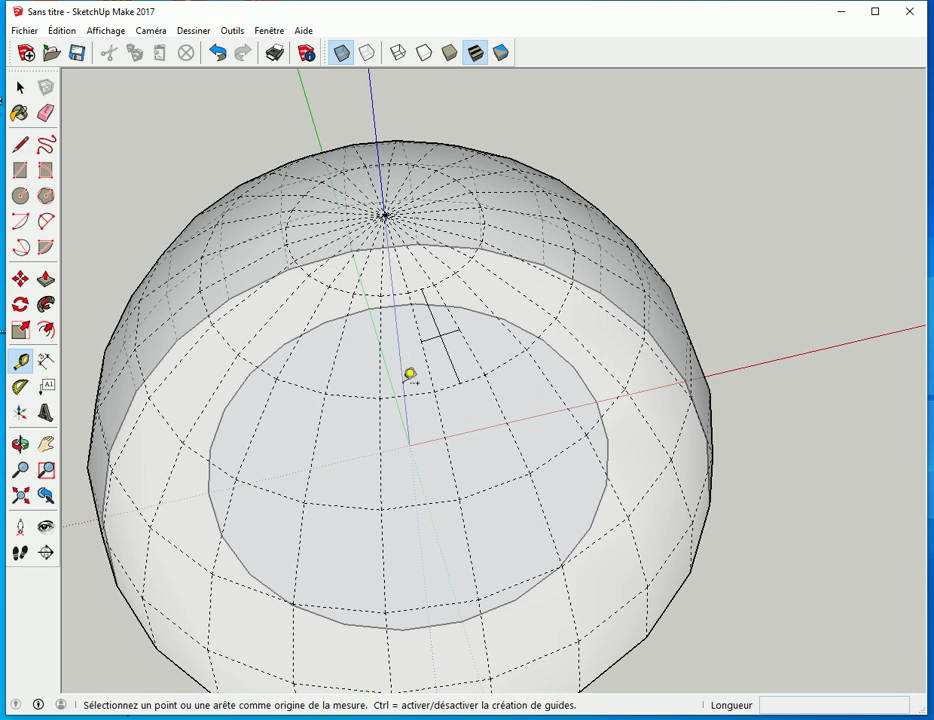
left_click(410, 445)
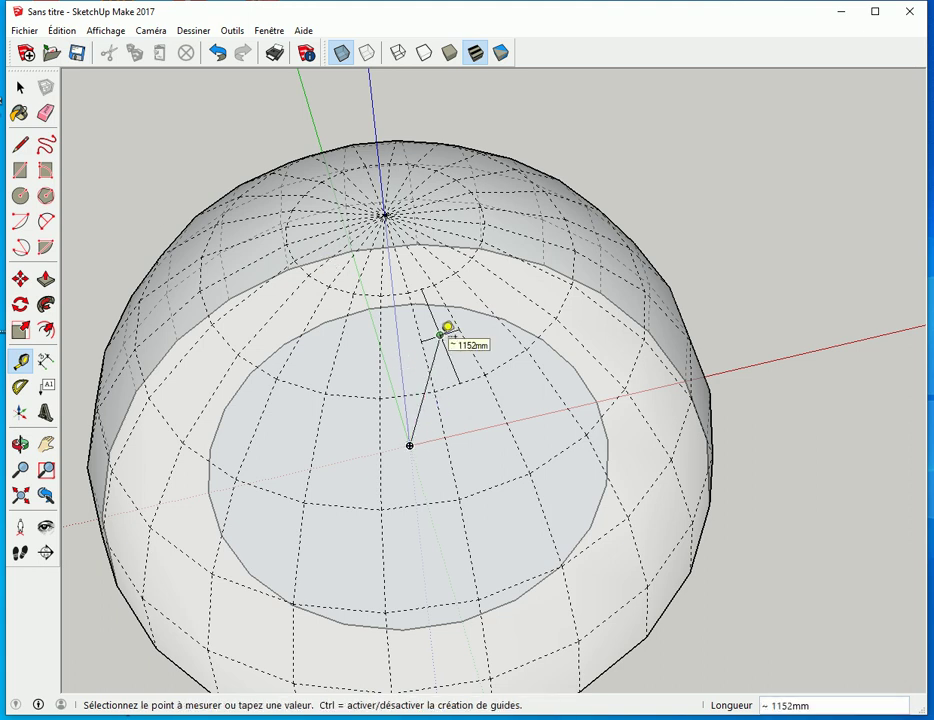
left_click(440, 335)
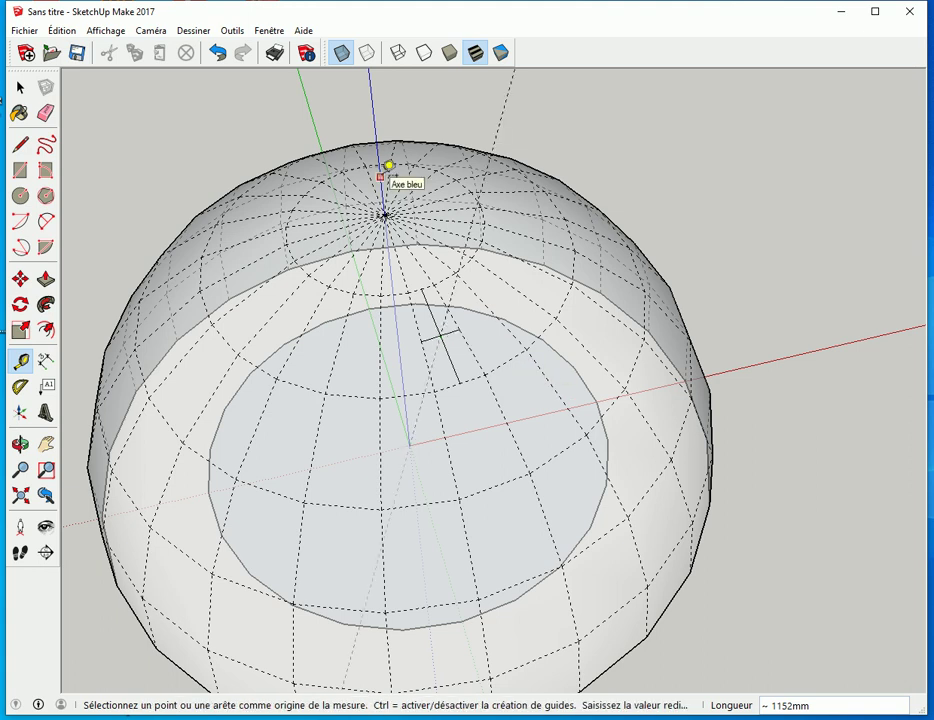
Toggle X-ray off and back on, and orbit to check the guide.
left_click(341, 52)
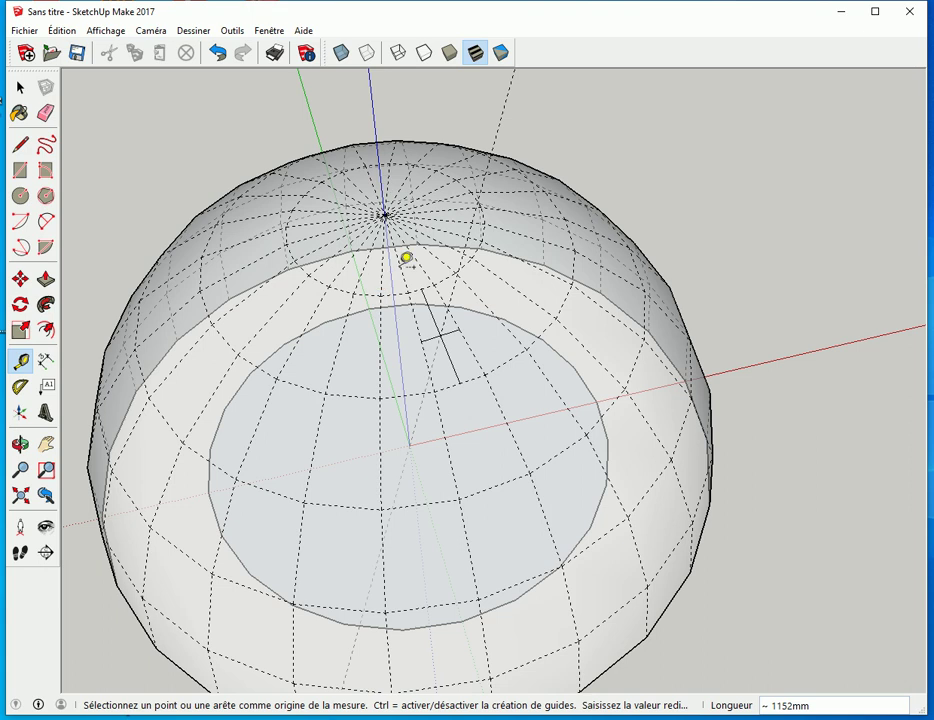
left_click(341, 53)
middle_click_drag(609, 217, 669, 163)
middle_click_drag(746, 229, 824, 206)
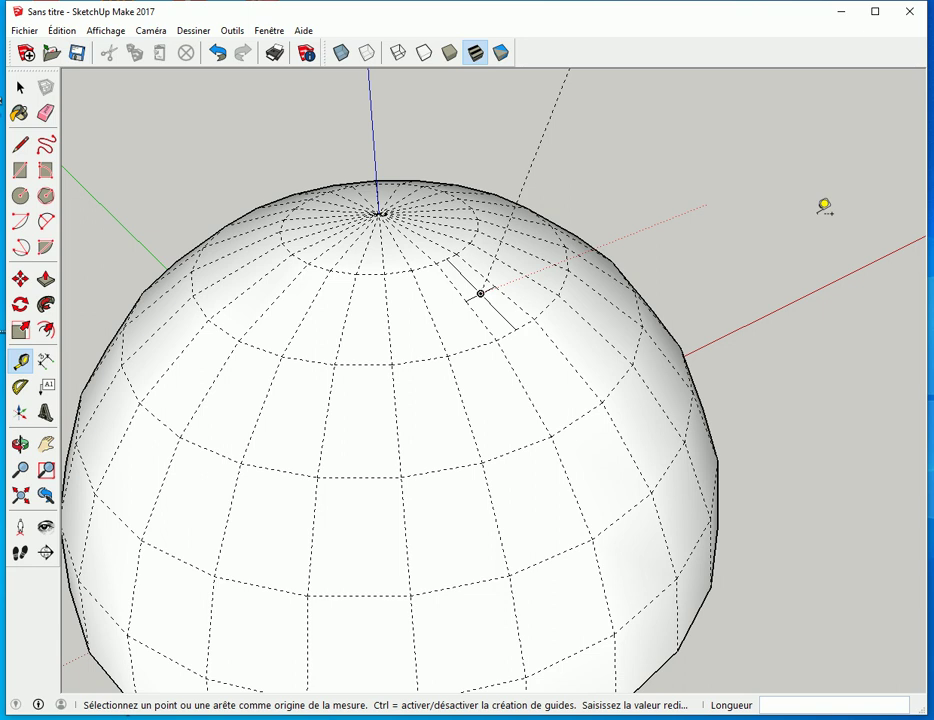
Draw two crossing lines on another face near the dome's top.
key("l")
left_click(413, 268)
left_click(393, 362)
left_click(386, 272)
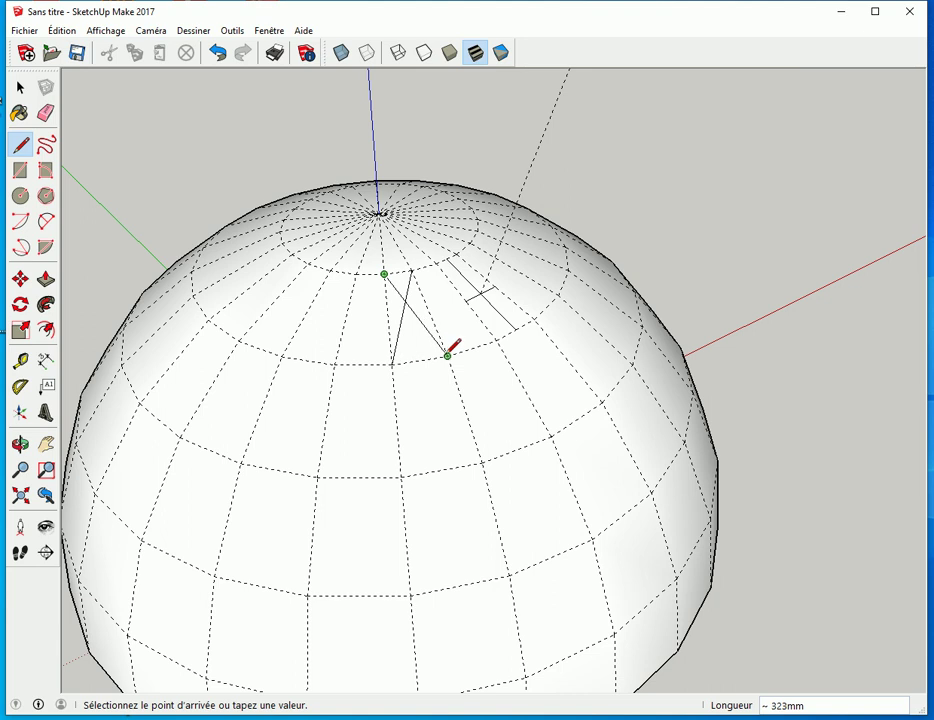
left_click(445, 354)
With X-ray on, place a guide from the origin through the new mark, then turn X-ray off.
left_click(341, 54)
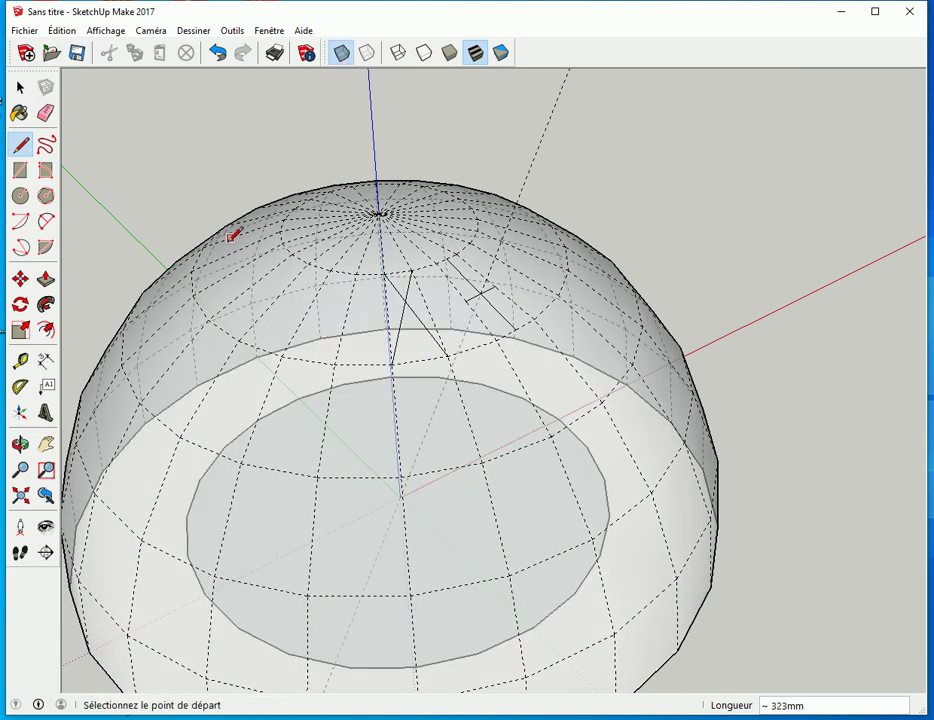
left_click(20, 360)
middle_click_drag(423, 519, 400, 506)
left_click(399, 507)
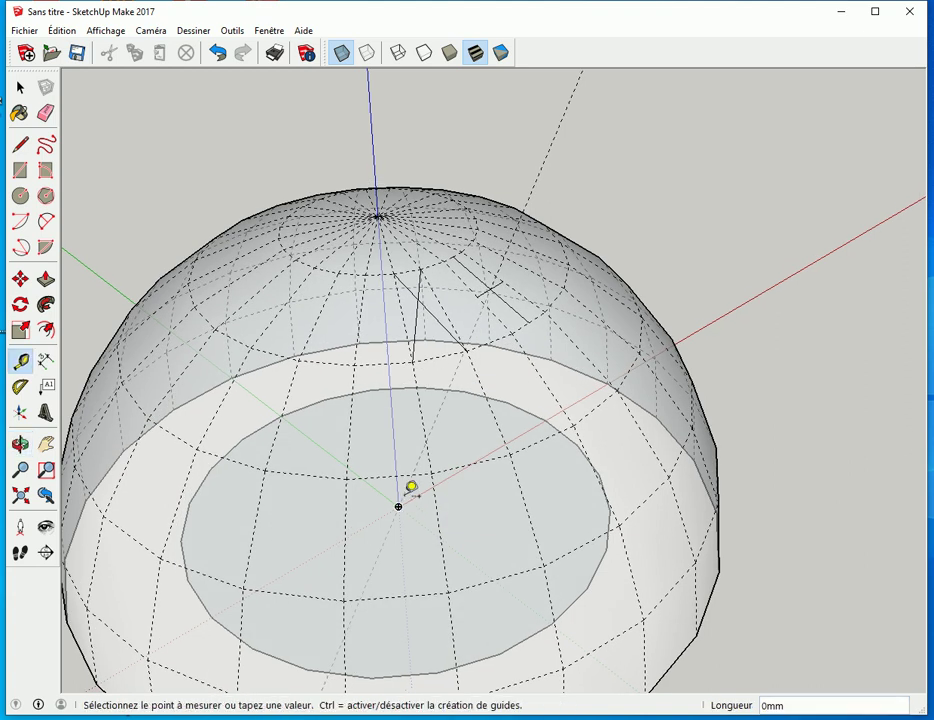
left_click(423, 293)
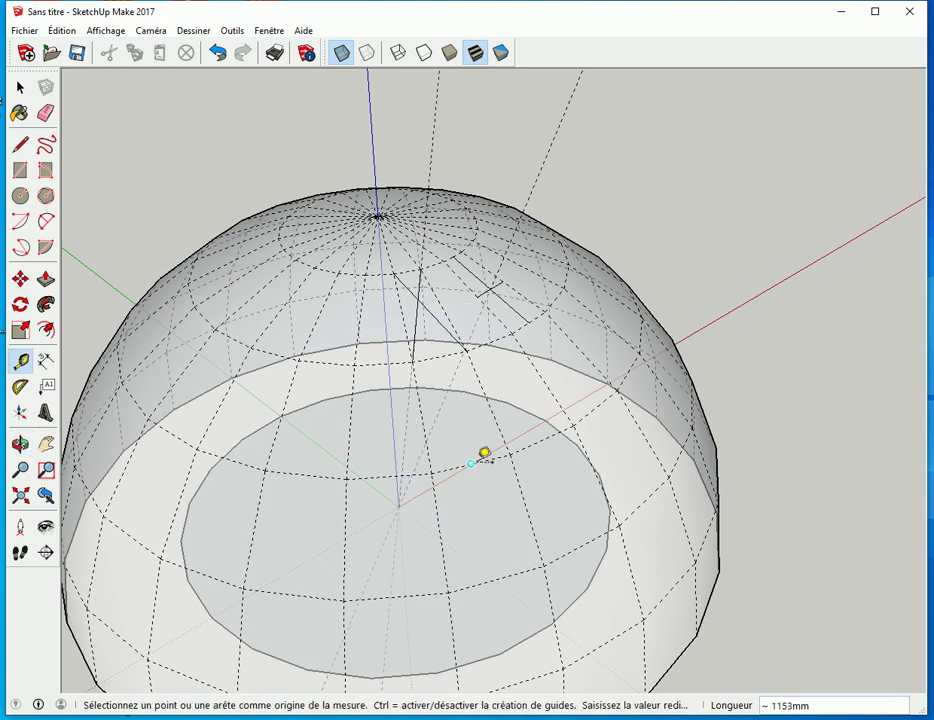
left_click(342, 58)
middle_click_drag(755, 288, 836, 298)
middle_click_drag(813, 384, 776, 388)
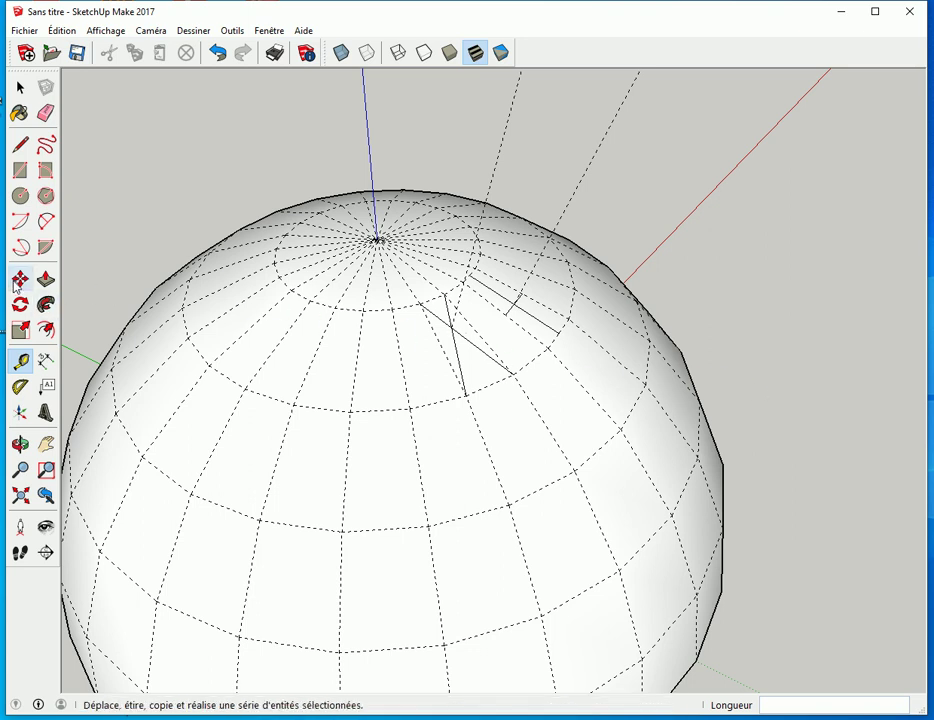
key("m")
left_click(378, 240)
key("Escape")
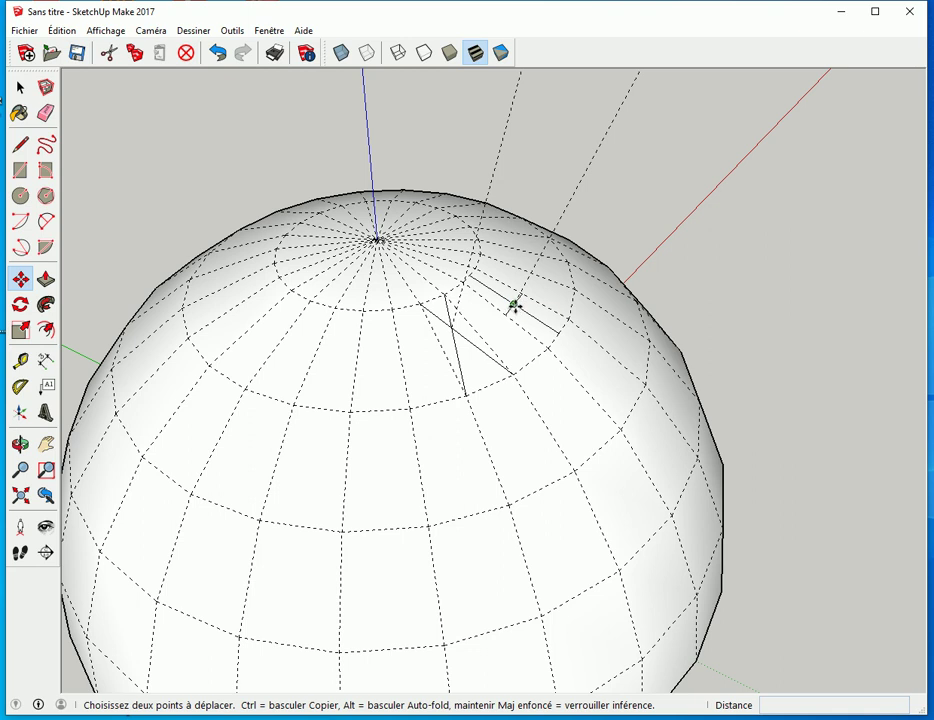
left_click(513, 306)
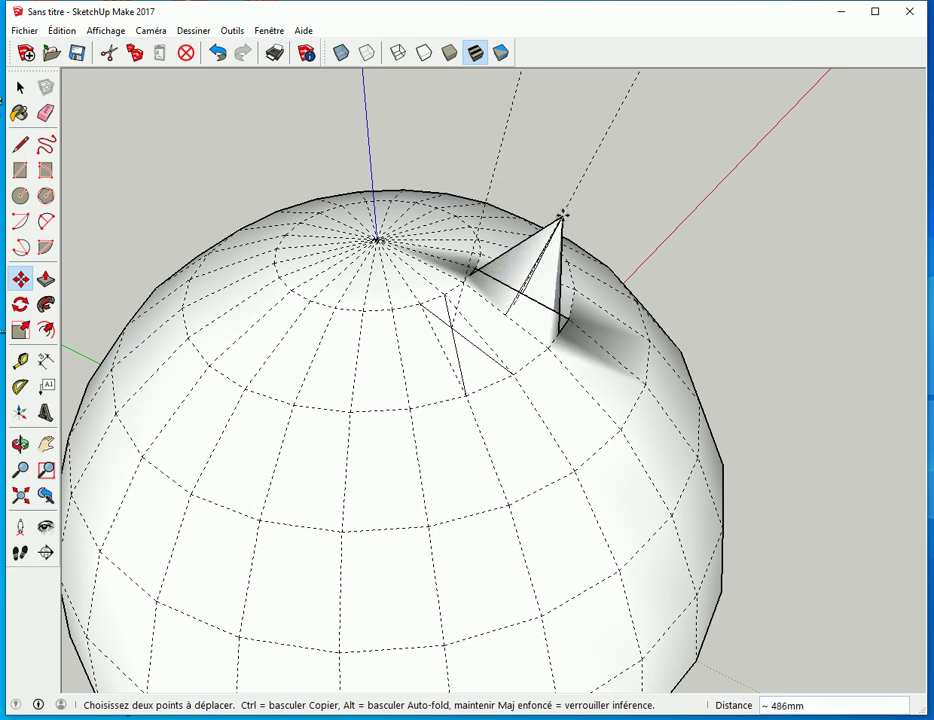
middle_click_drag(588, 194, 503, 256)
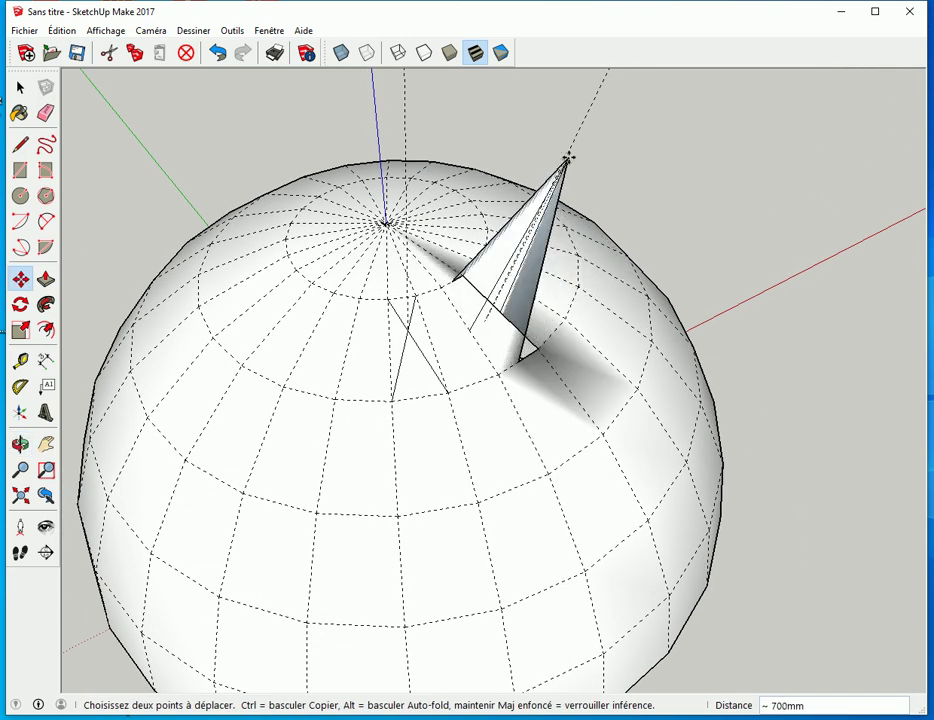
left_click(565, 157)
middle_click_drag(803, 434, 794, 473)
left_click_drag(794, 473, 859, 388)
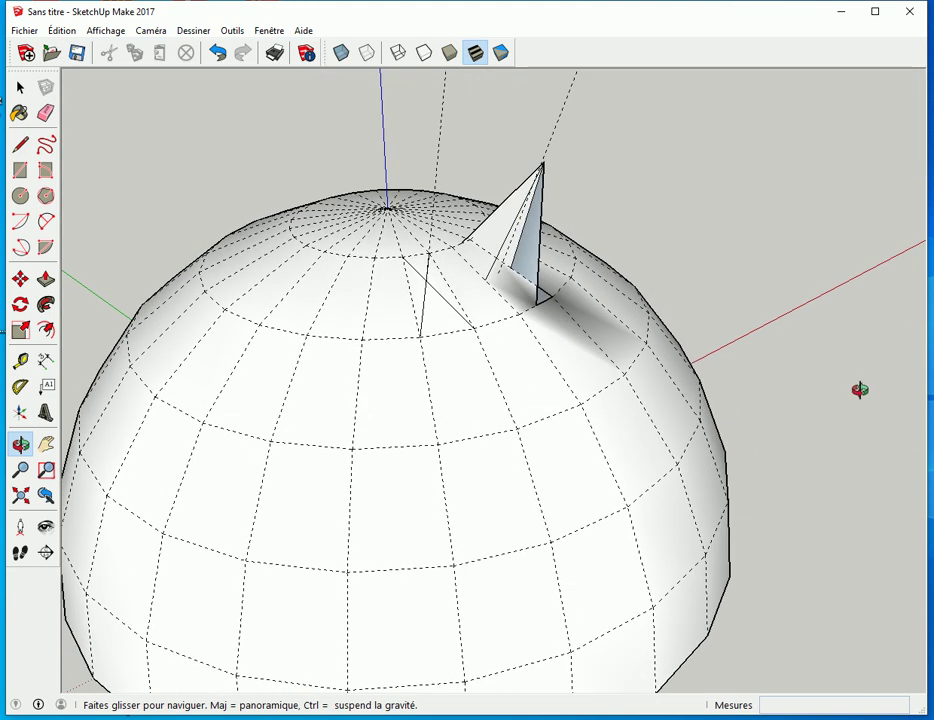
key("m")
key("ctrl+z")
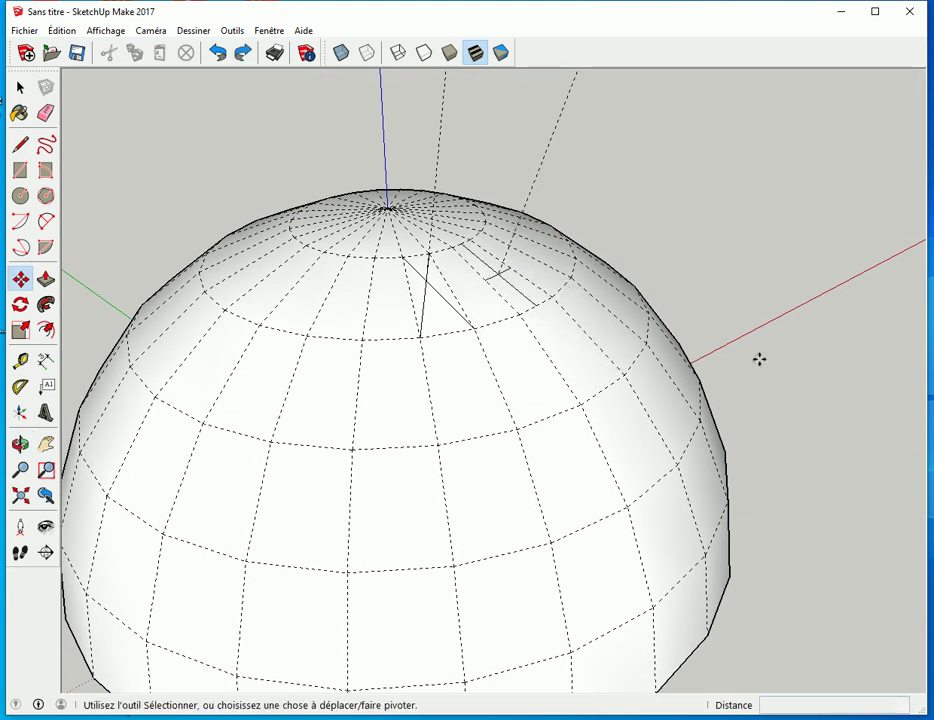
Raise dome vertices into a spike, snapping its tip onto the guide.
left_click(496, 273)
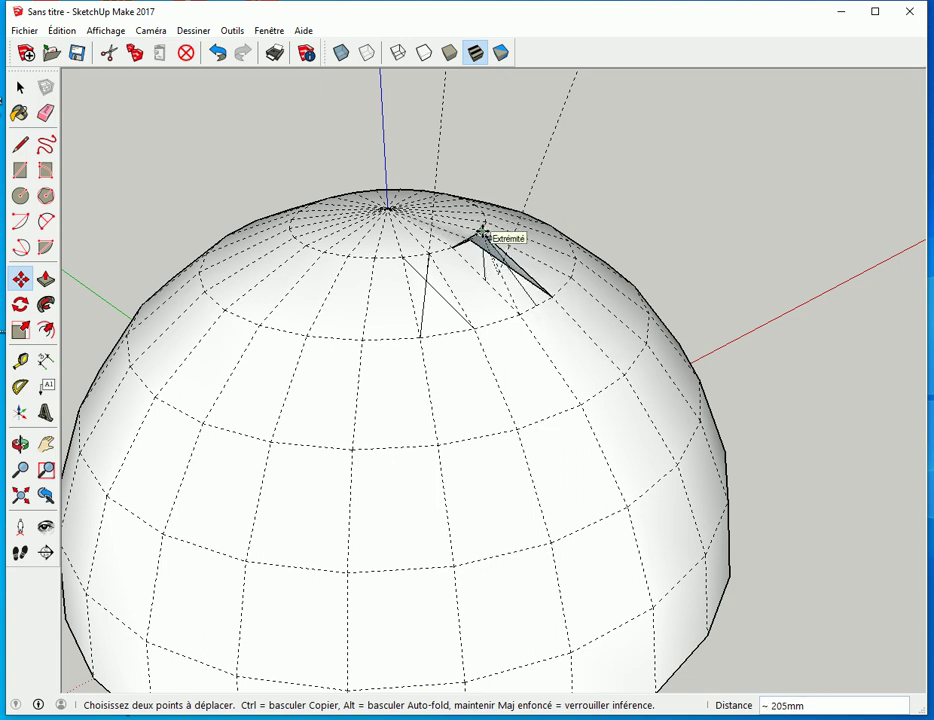
left_click(481, 233)
left_click(481, 233)
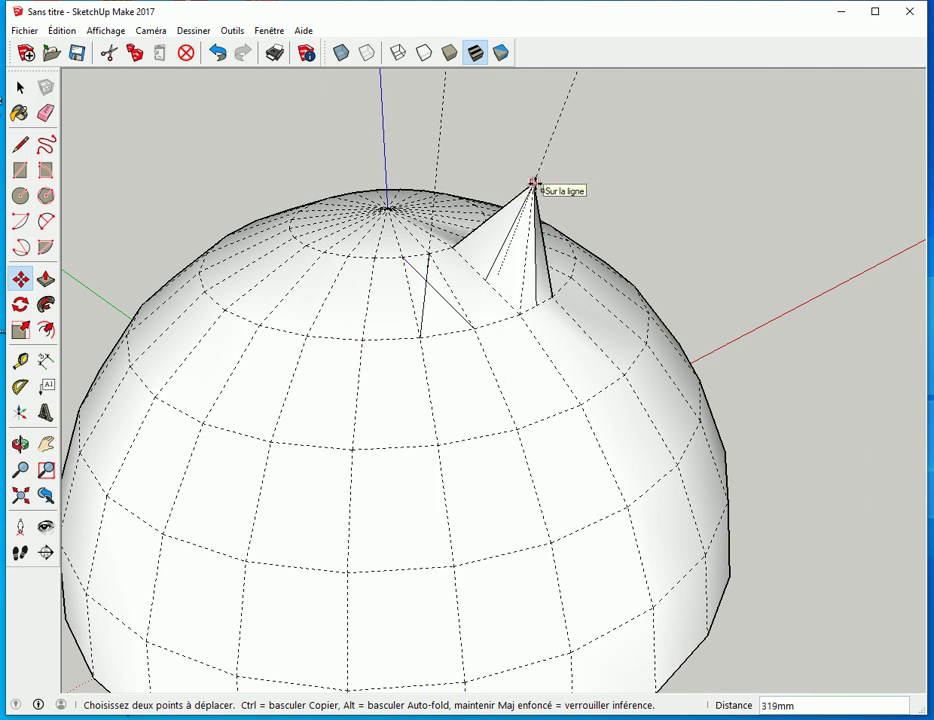
left_click(536, 183)
middle_click_drag(675, 288, 715, 260)
left_click(451, 258)
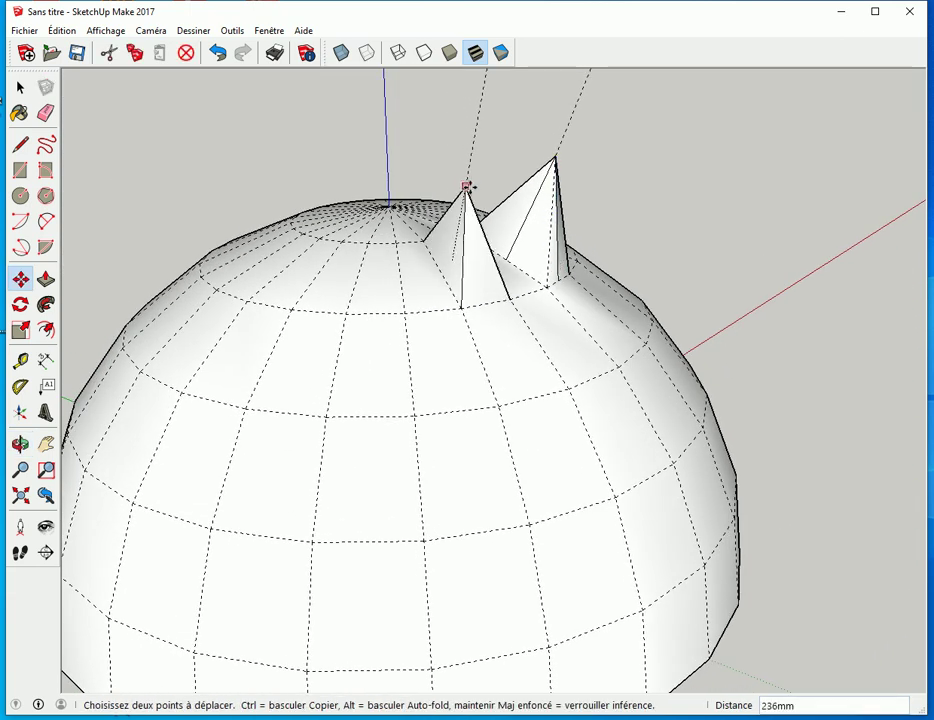
left_click(470, 181)
middle_click_drag(656, 258, 713, 455)
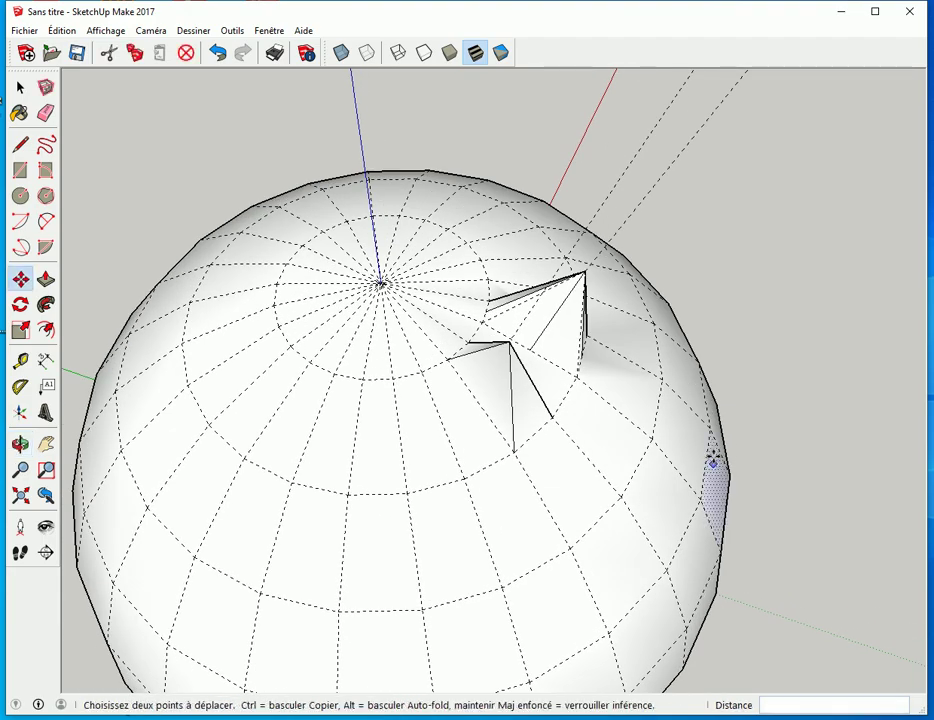
middle_click_drag(784, 444, 420, 470)
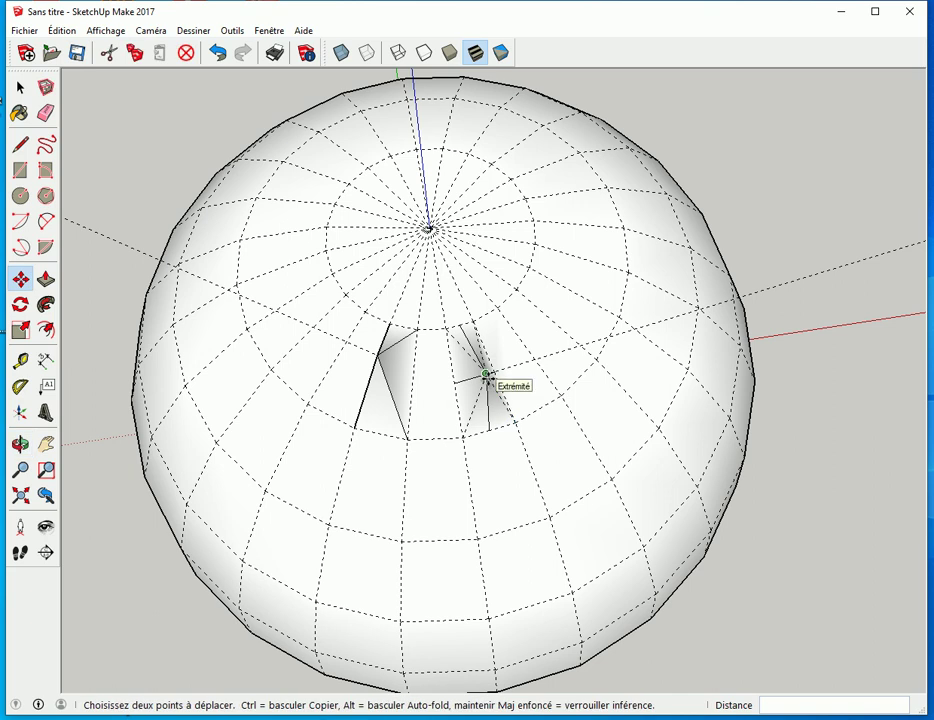
Raise the hole's bottom vertex into a spike, then undo both spike changes.
left_click(407, 436)
middle_click_drag(377, 371, 602, 229)
left_click(413, 396)
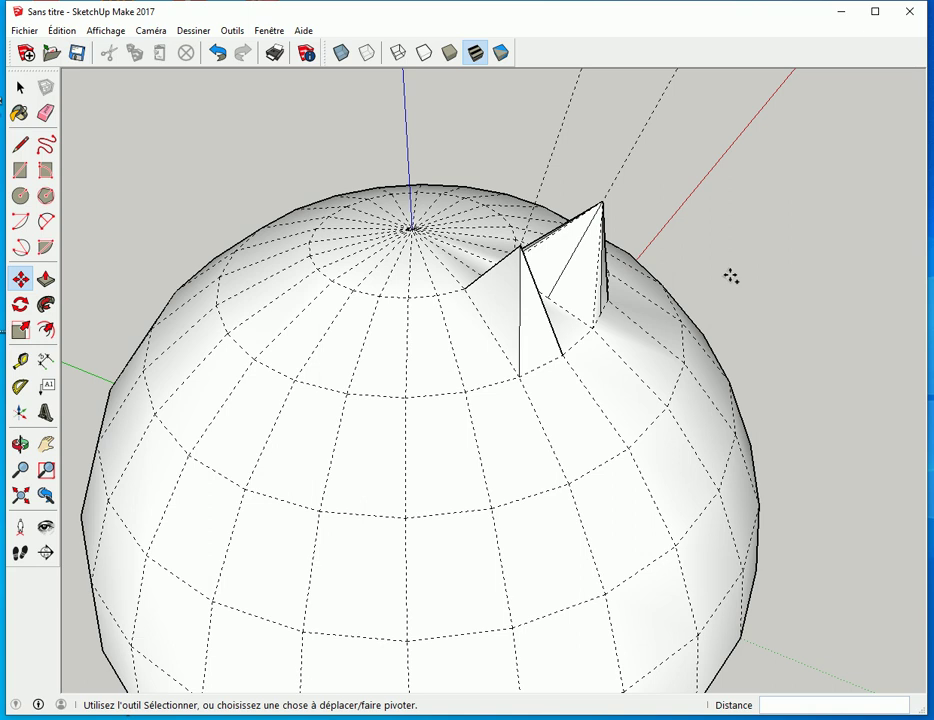
key("ctrl+z")
key("ctrl+z")
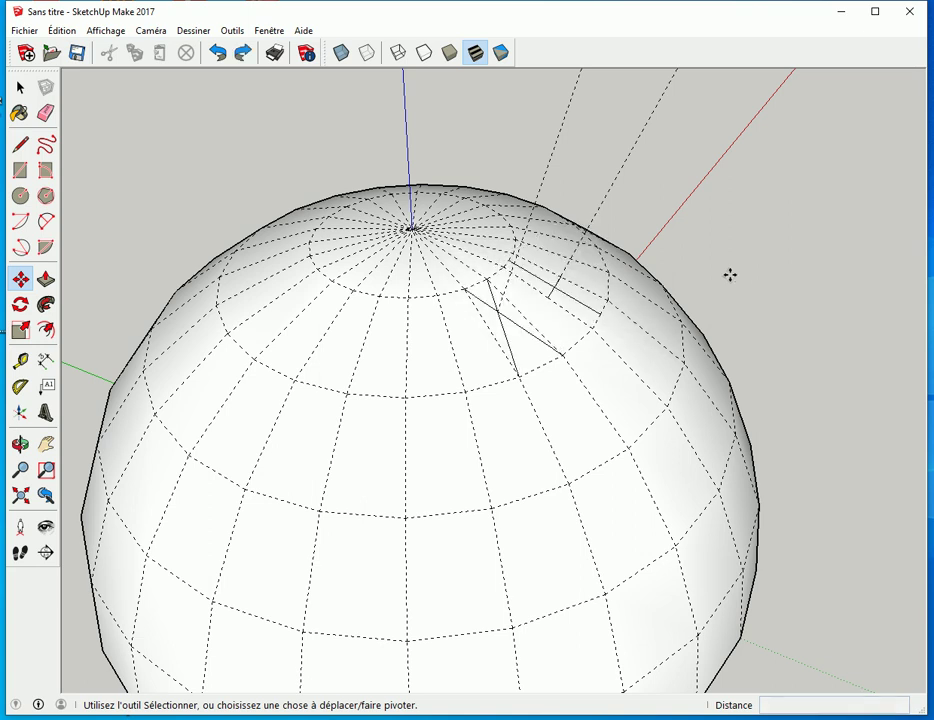
key("ctrl+z")
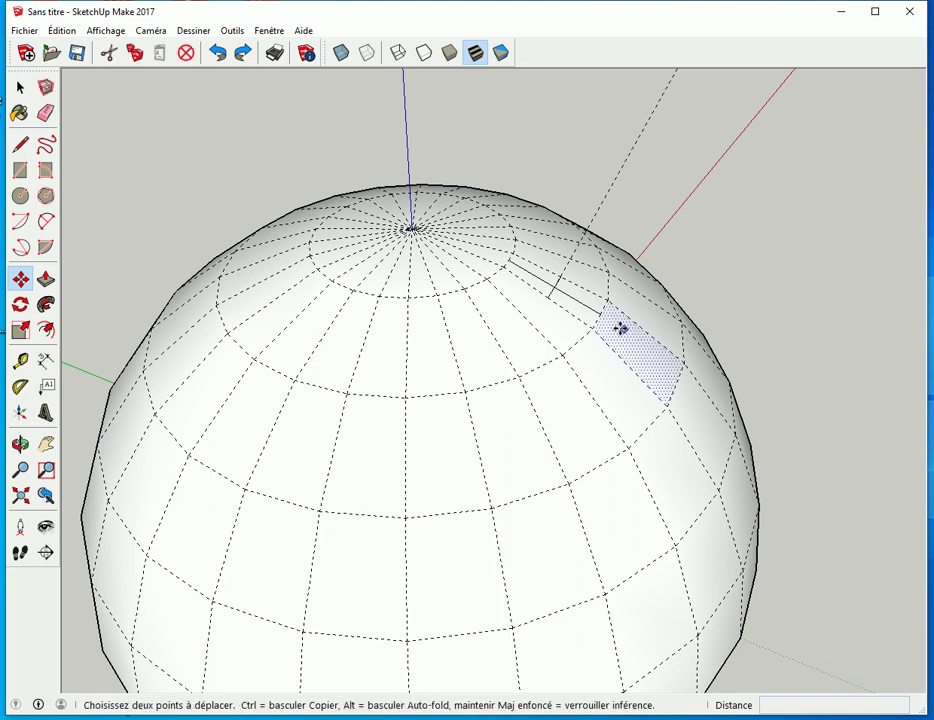
Pull a dome vertex up into a spike on the guide, moved a distance of 350.
left_click(557, 289)
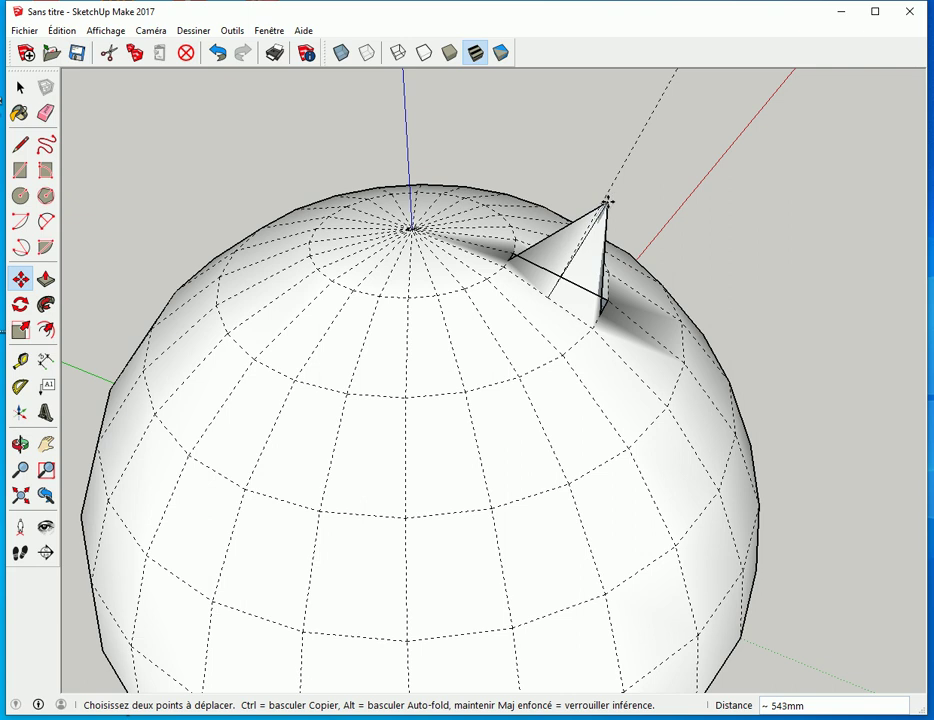
left_click(604, 196)
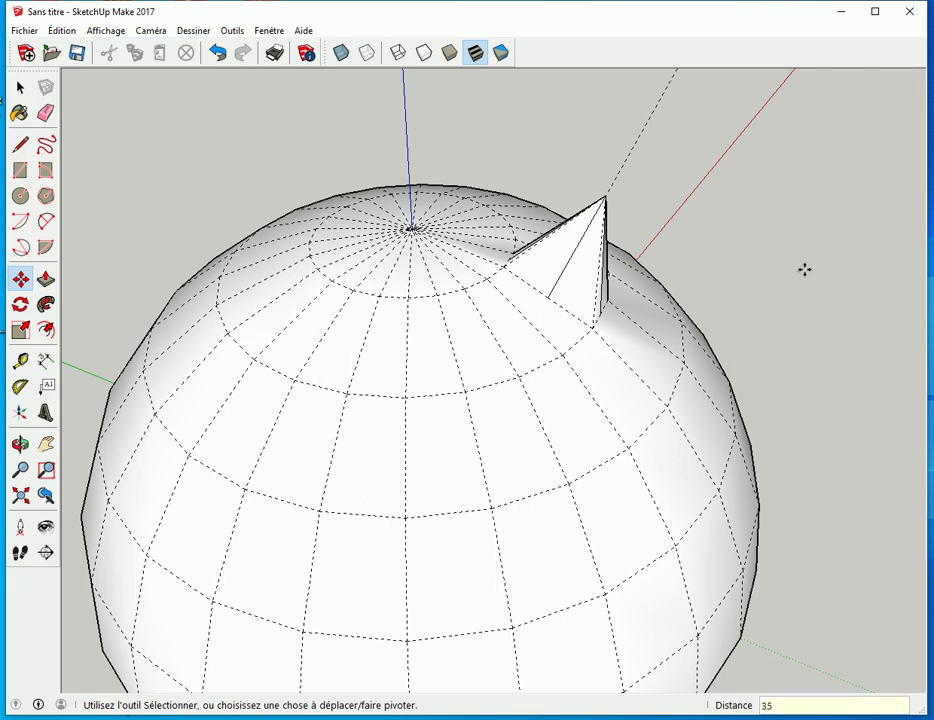
type("350")
key("Return")
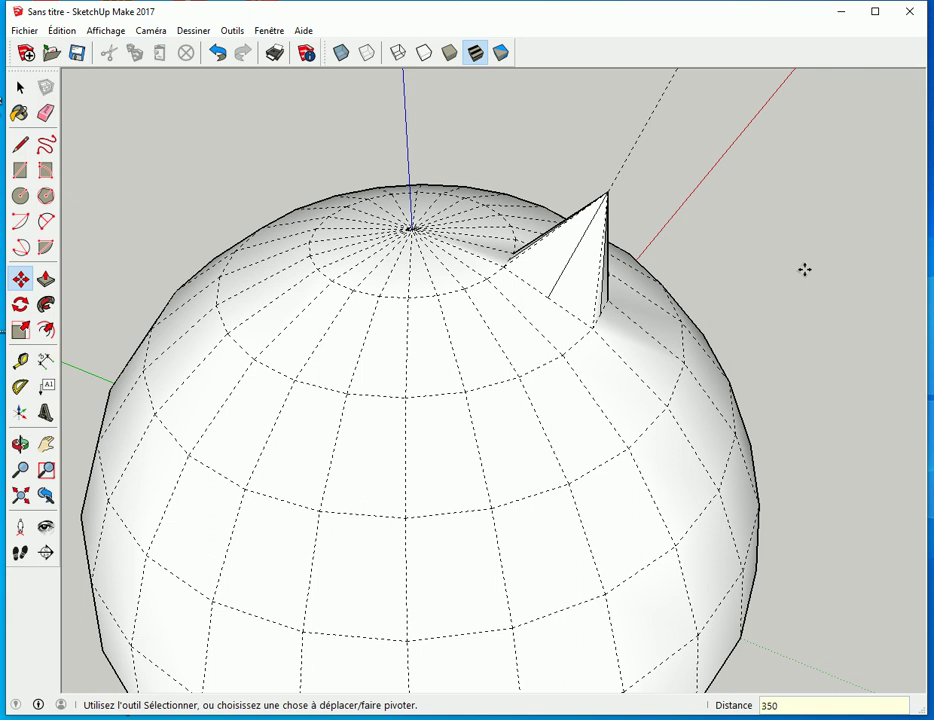
key("ctrl+z")
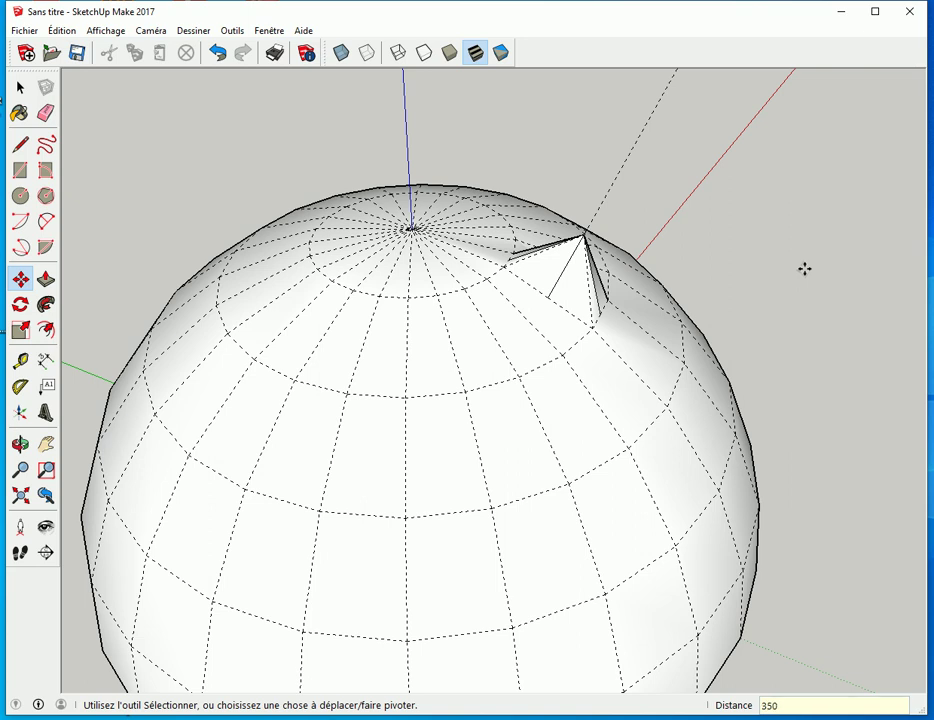
key("ctrl+y")
Change the spike's move distance to 300, then 250, and check the dome from above.
scroll(782, 292, "down", 5)
middle_click_drag(788, 315, 727, 290)
type("00")
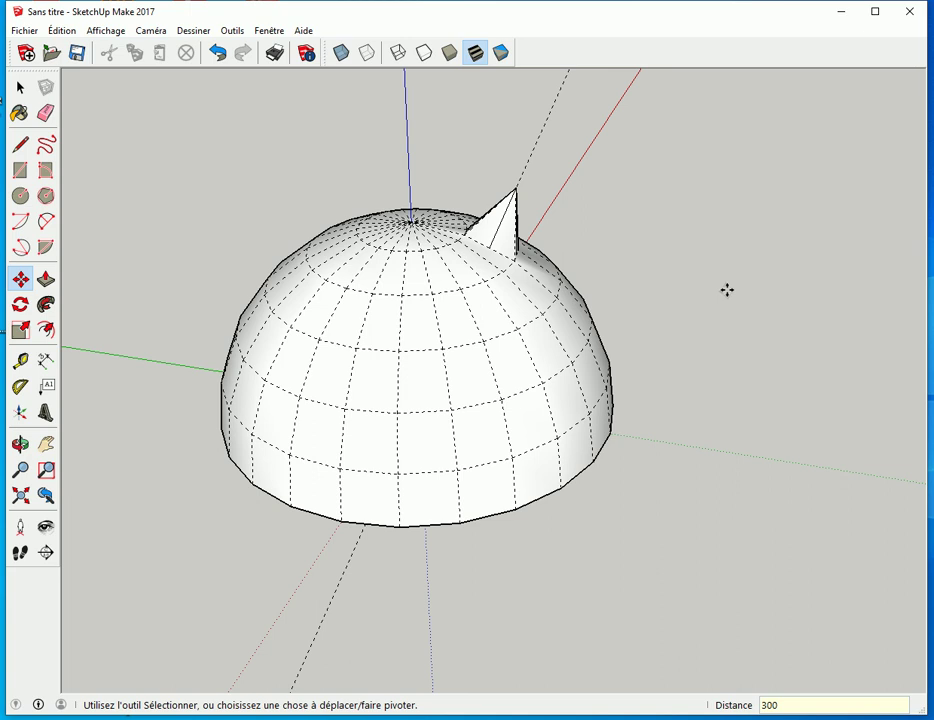
key("Return")
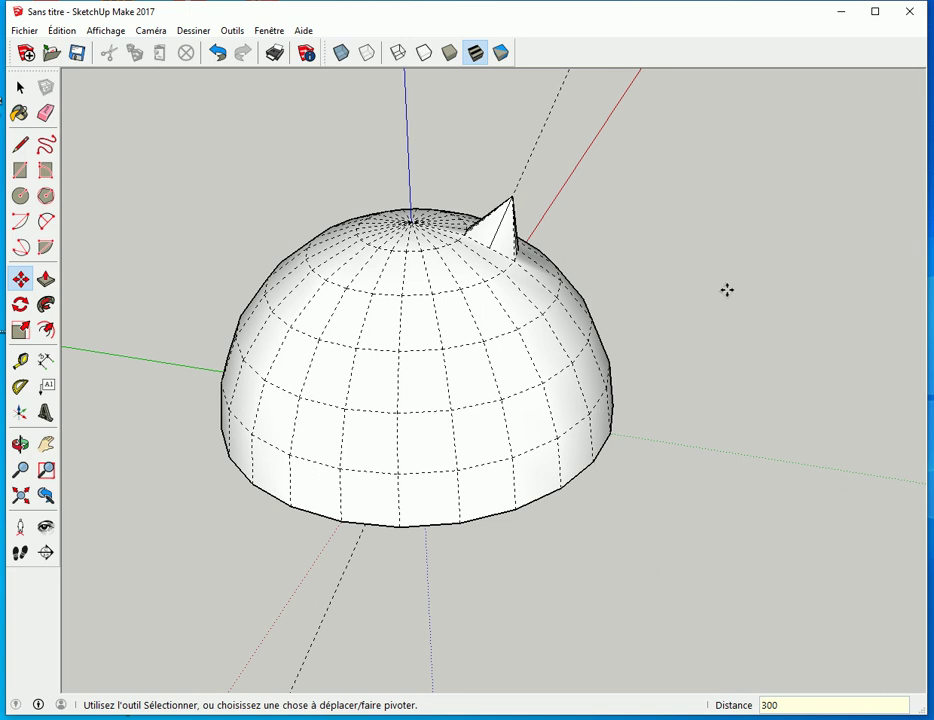
key("Return")
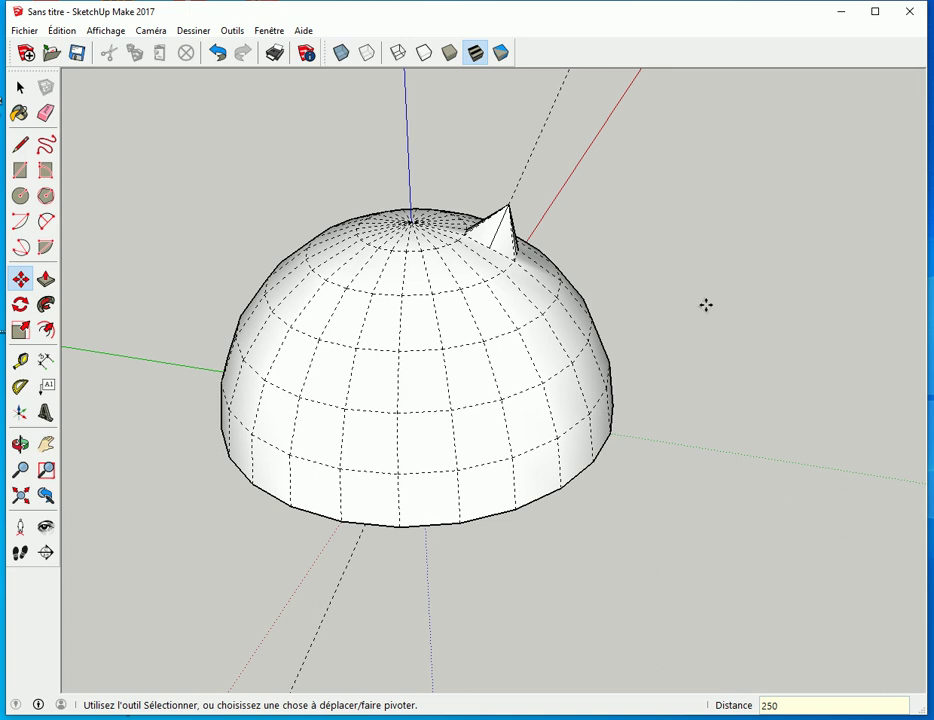
middle_click_drag(671, 286, 503, 292)
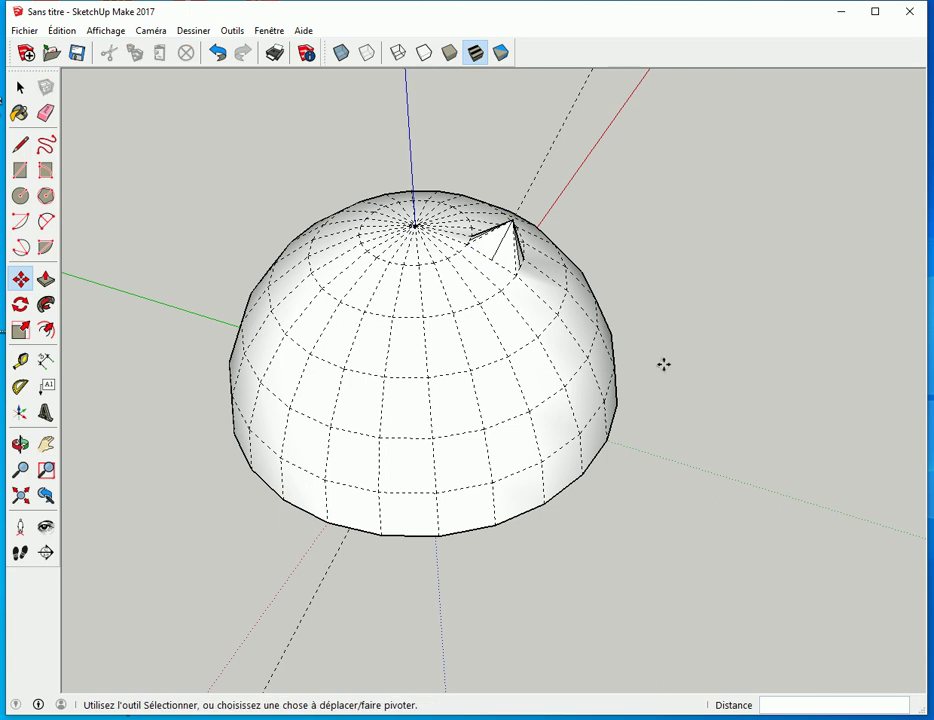
mouse_move(673, 400)
middle_mouse_down()
mouse_move(723, 273)
mouse_move(690, 248)
middle_mouse_up()
key("space")
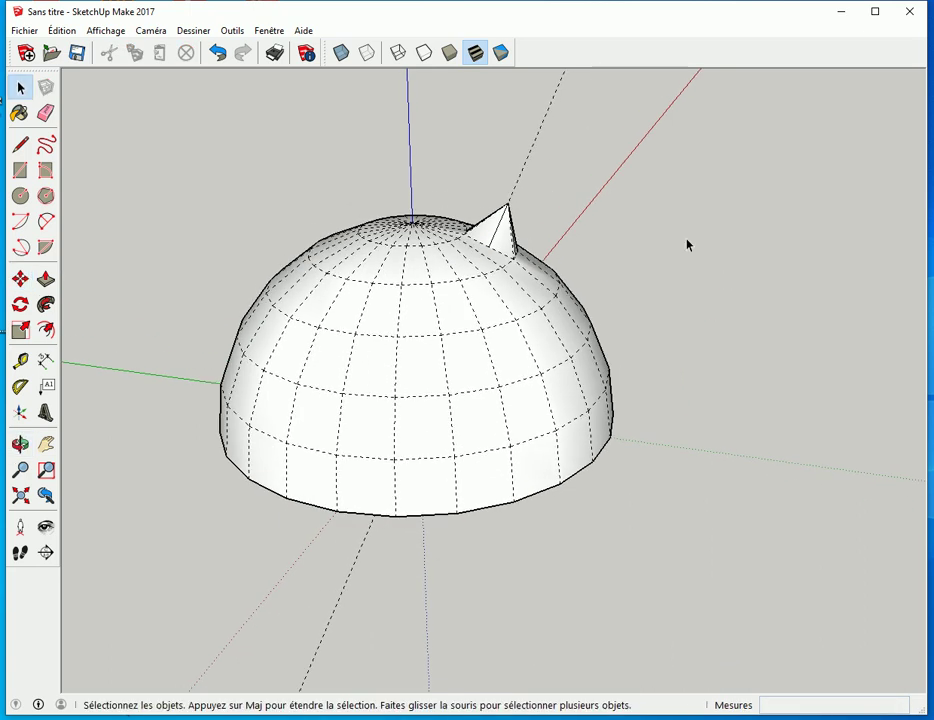
Delete the dashed guide through the spike's tip, then select the spike.
left_click(533, 160)
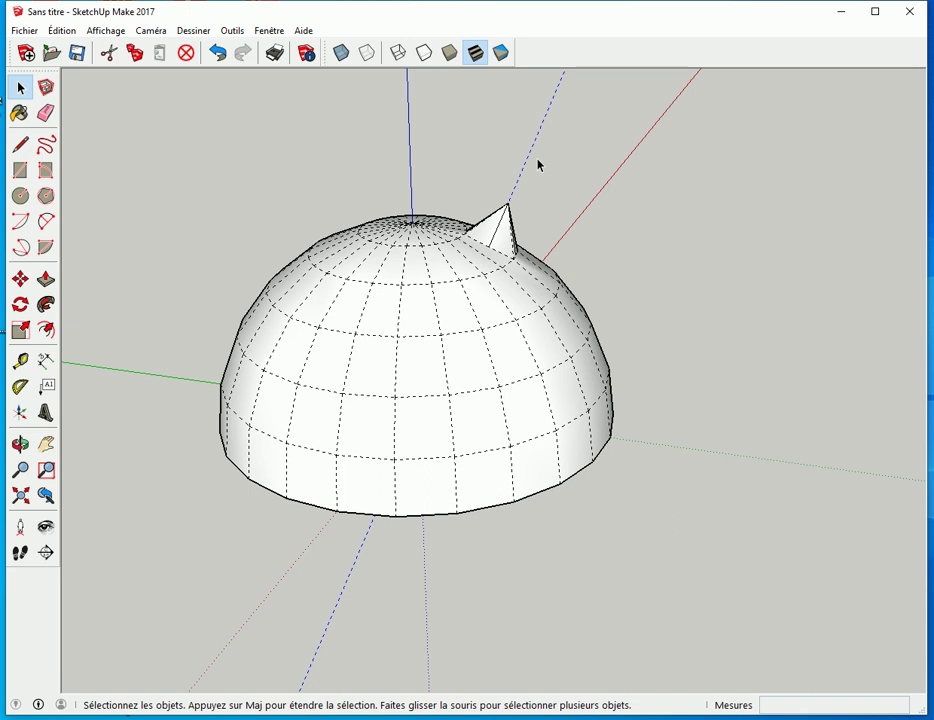
key("Delete")
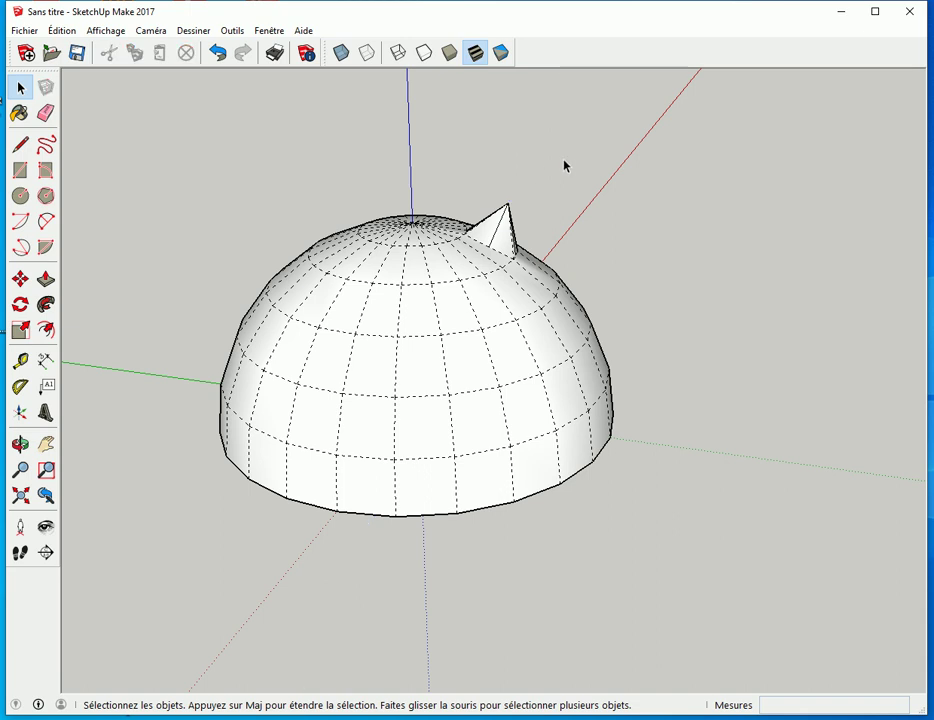
left_click(494, 219)
middle_click_drag(625, 229, 468, 228)
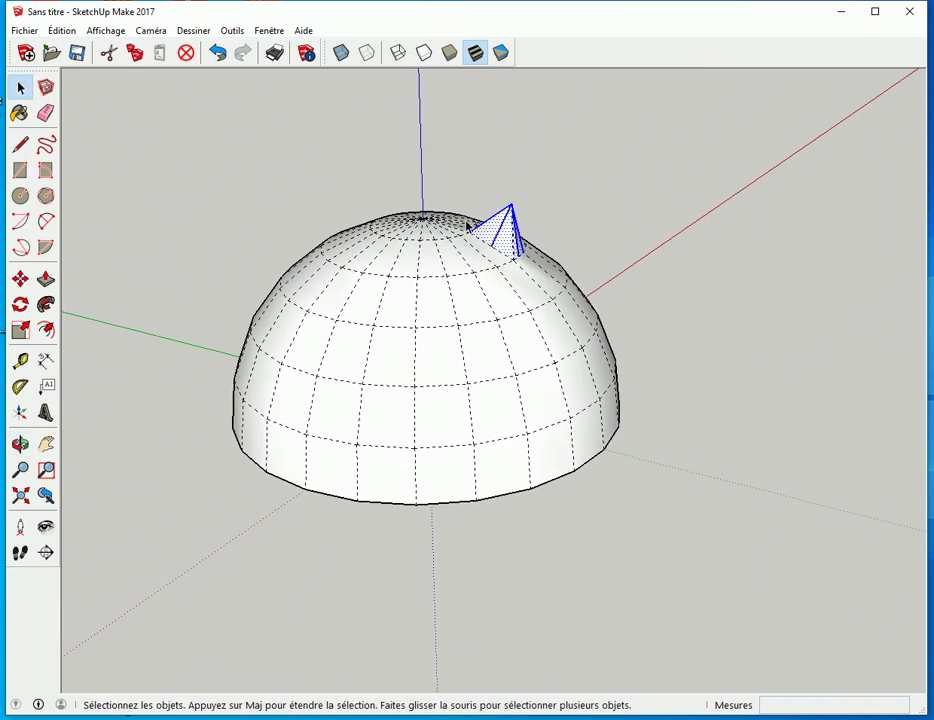
Start Rotate with X-ray on, locking the rotation plane while looking down into the dome.
left_click(21, 306)
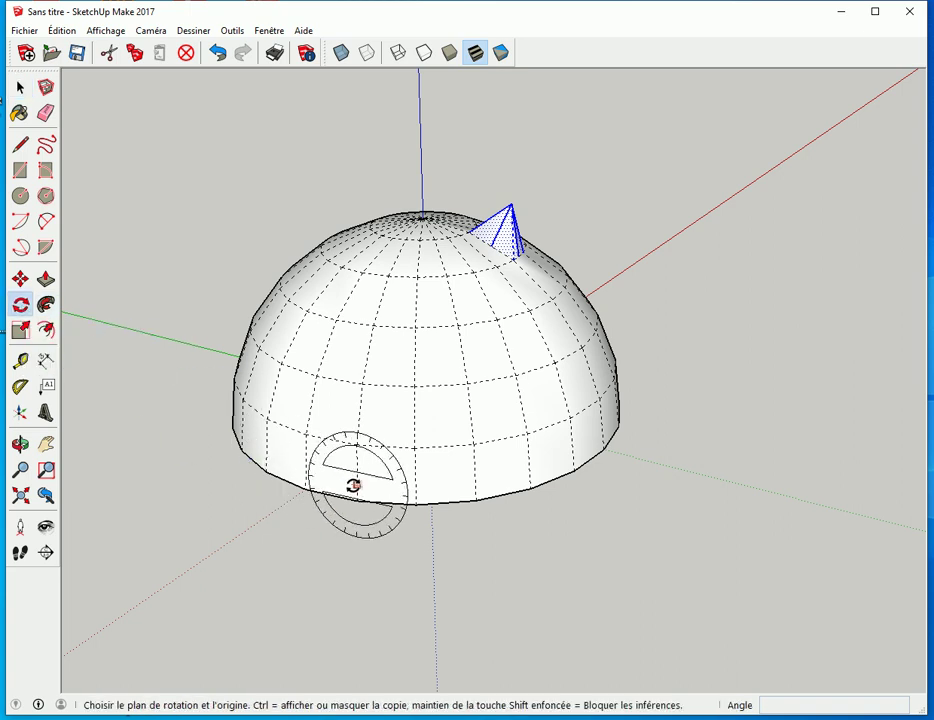
left_click(340, 52)
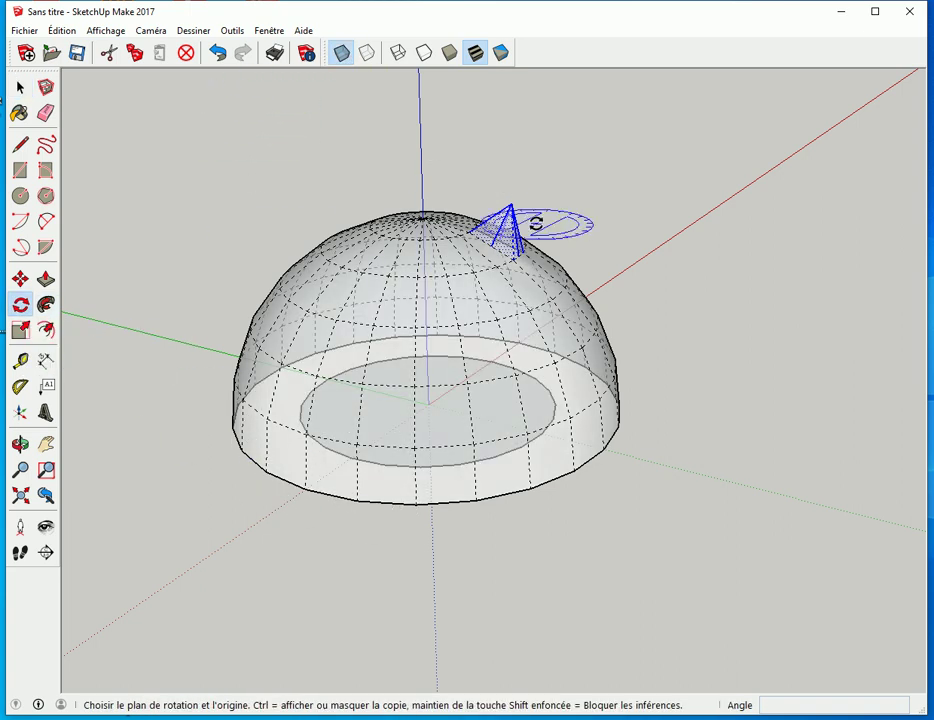
left_click(424, 405)
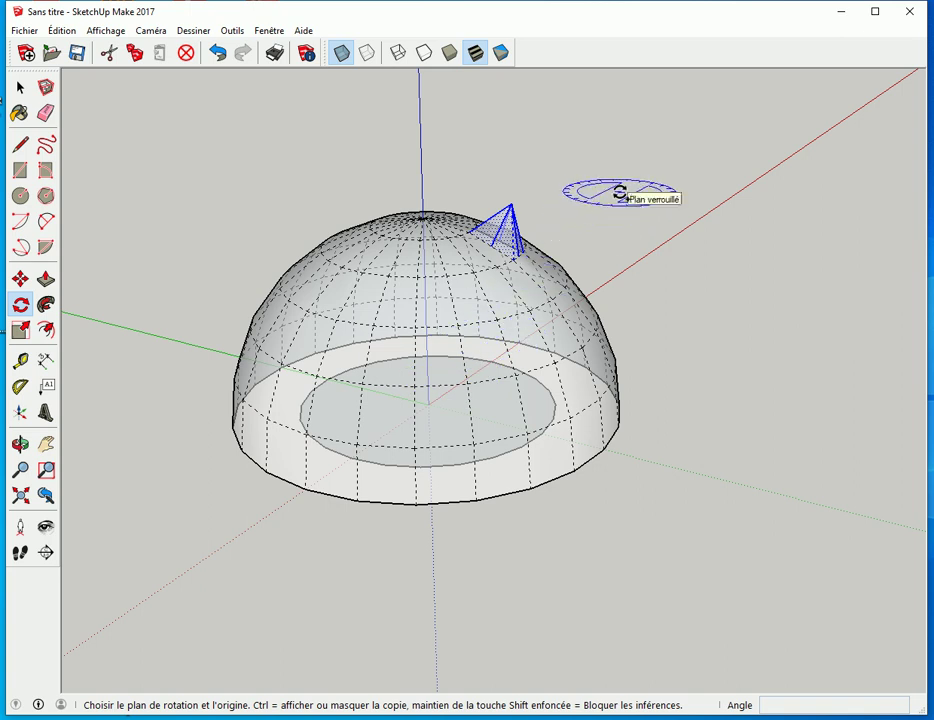
key("shift")
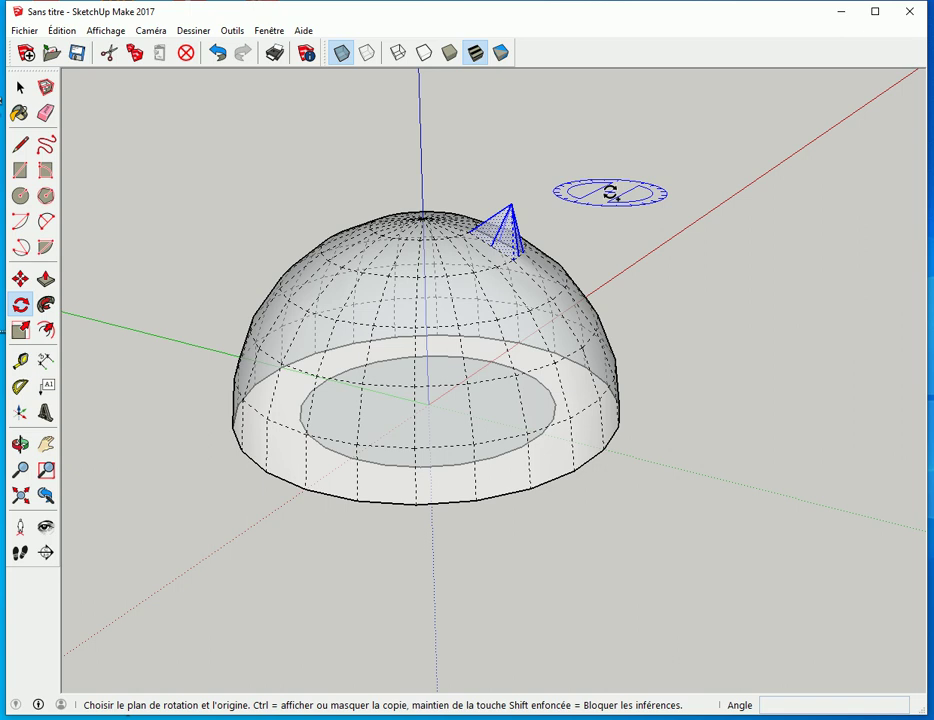
key("shift")
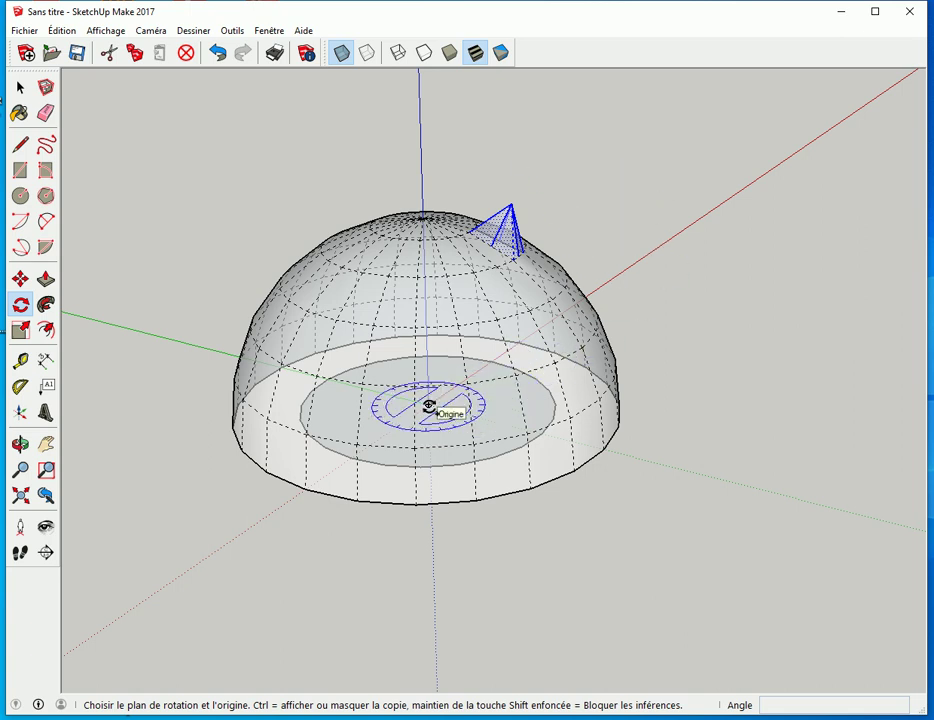
middle_click_drag(463, 319, 457, 448)
scroll(499, 306, "up", 2)
scroll(499, 306, "up", 1)
middle_click_drag(567, 306, 448, 329)
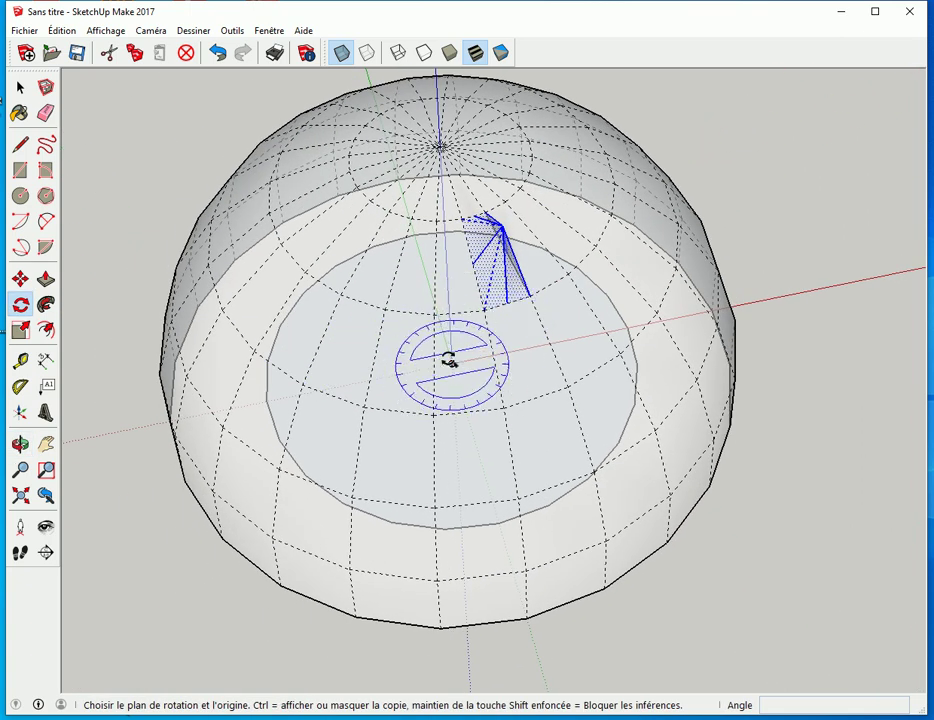
Copy the spike 30° about the origin, repeat it 23 times, then turn X-ray off.
left_click(452, 363)
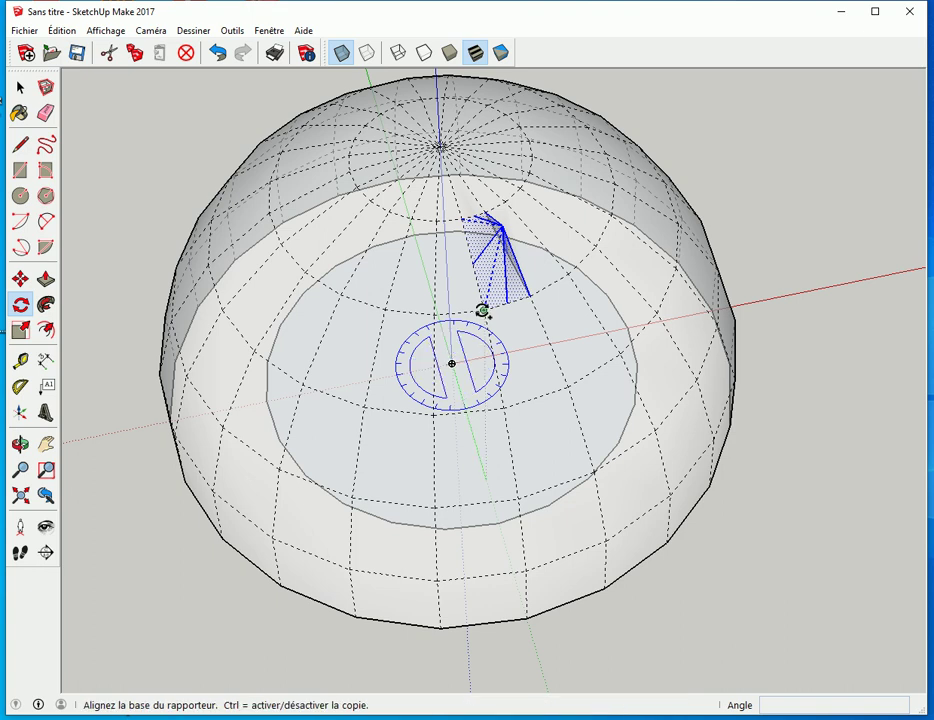
left_click(487, 310)
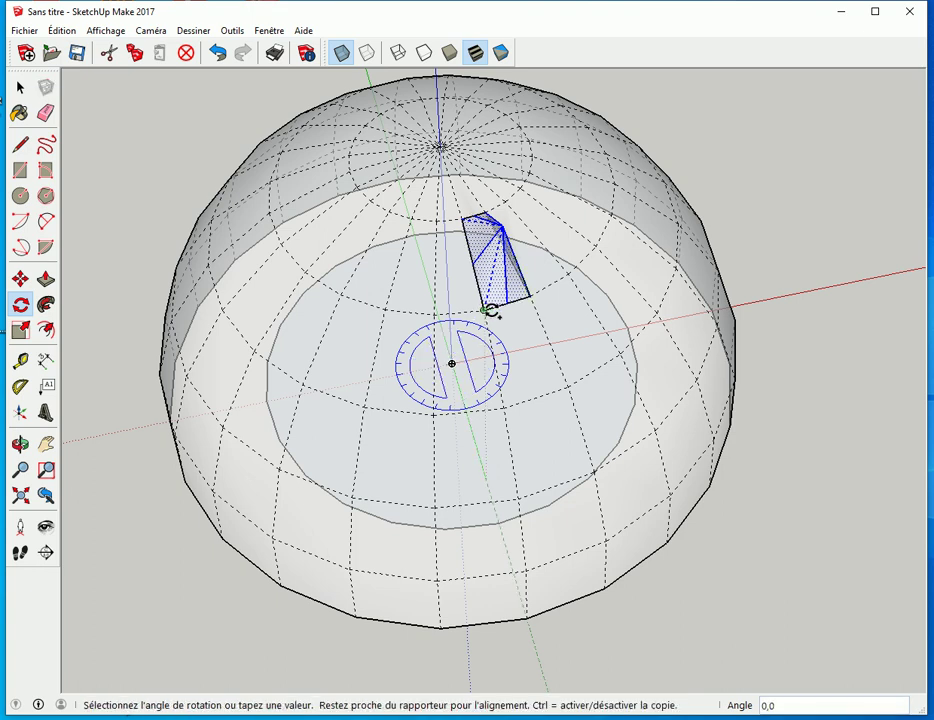
left_click(568, 271)
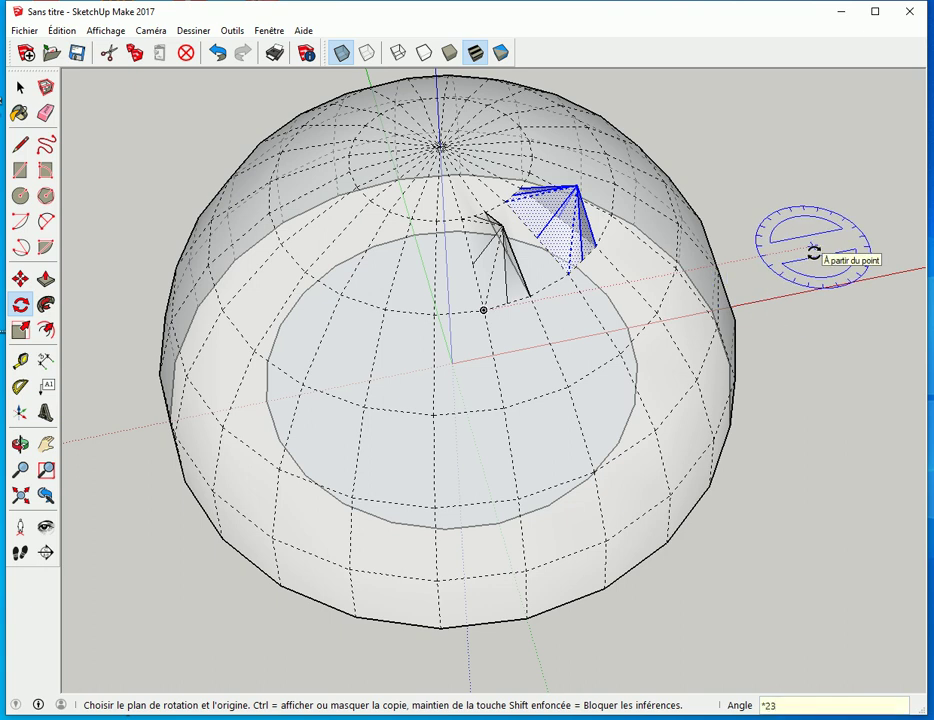
key("Return")
middle_click_drag(486, 432, 581, 298)
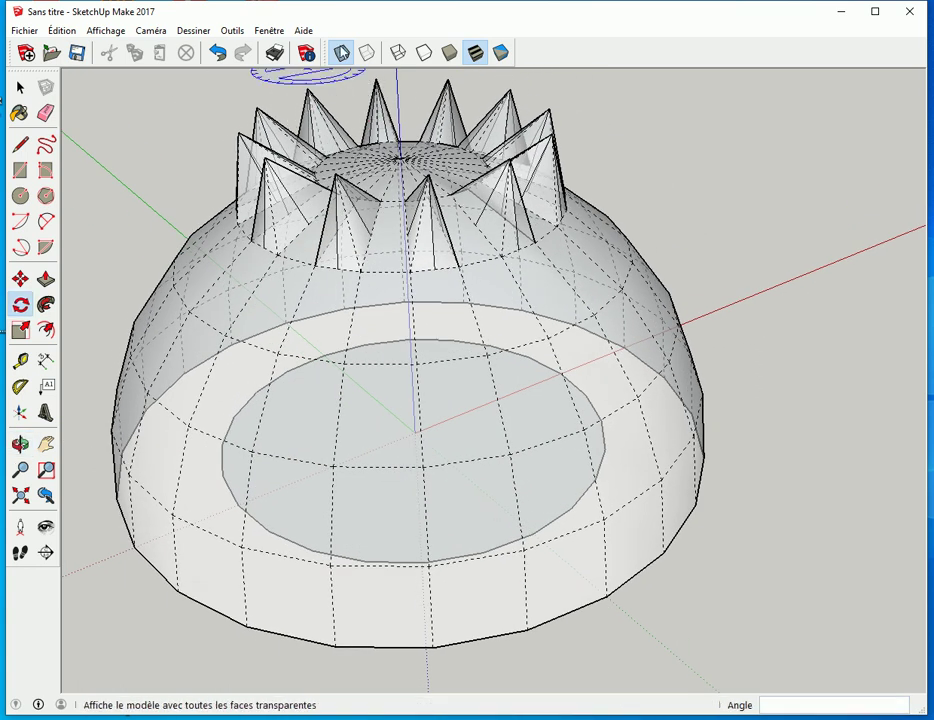
left_click(341, 52)
Turn Hidden Geometry off and orbit around the spiky dome.
left_click(105, 30)
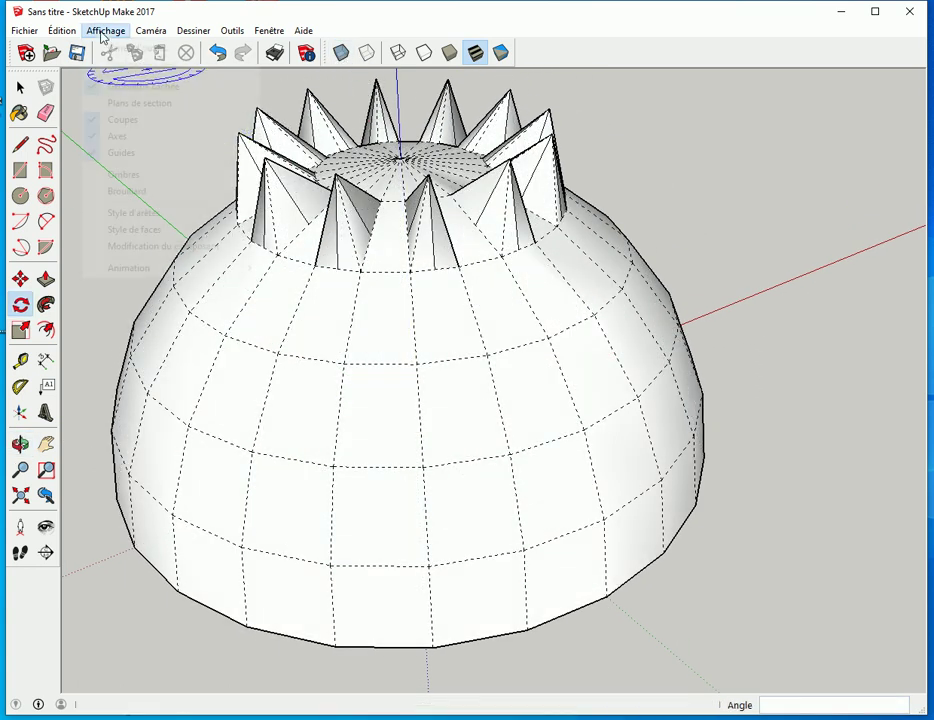
left_click(115, 87)
middle_click_drag(698, 254, 655, 354)
key("q")
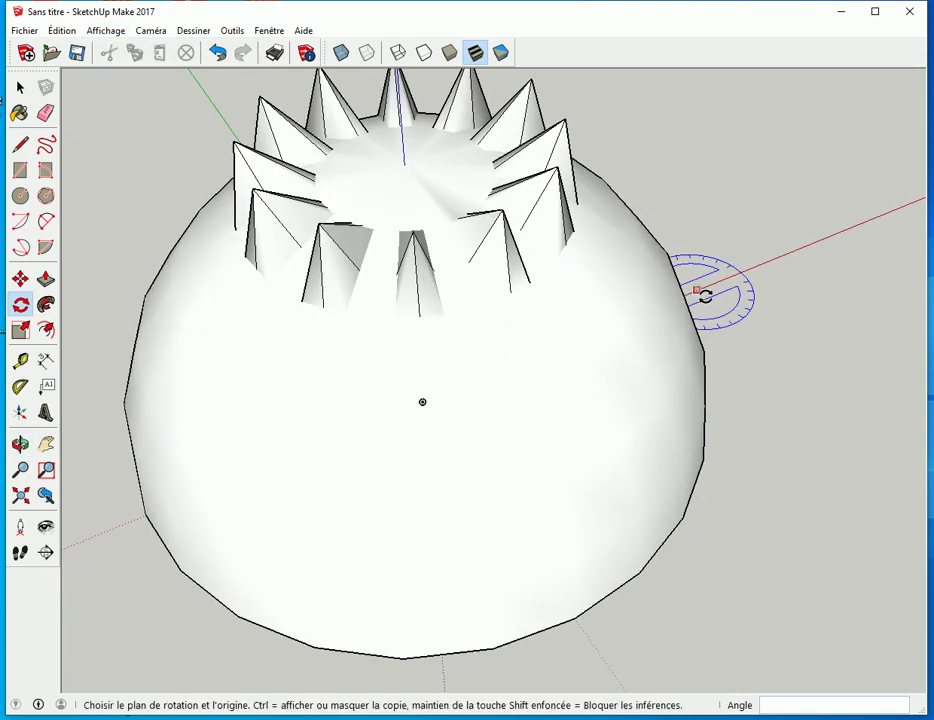
middle_click_drag(743, 330, 494, 345)
scroll(494, 345, "up", 2)
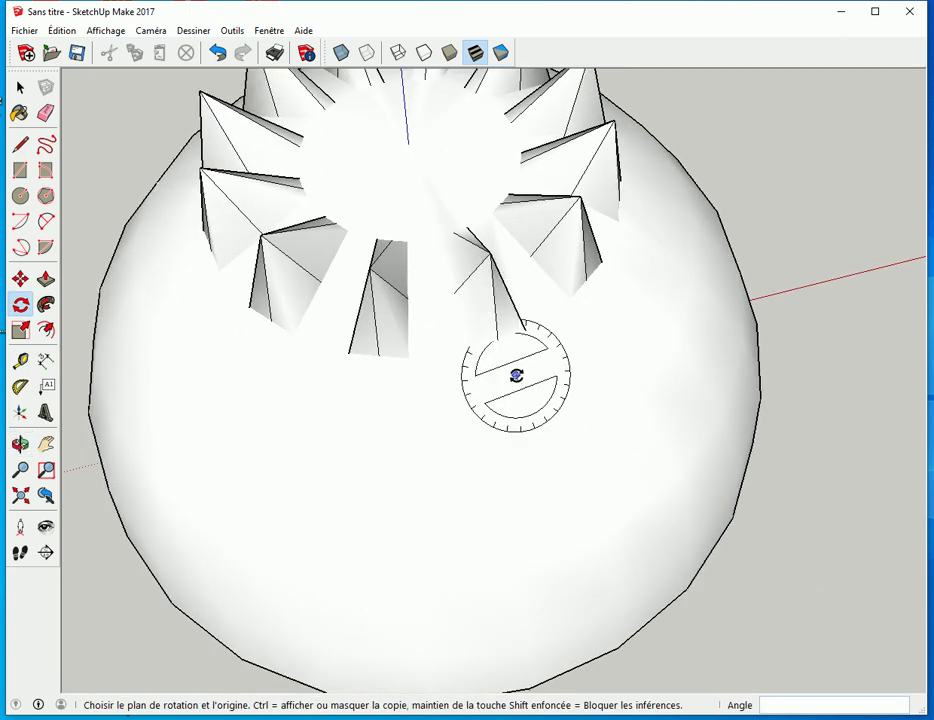
key("space")
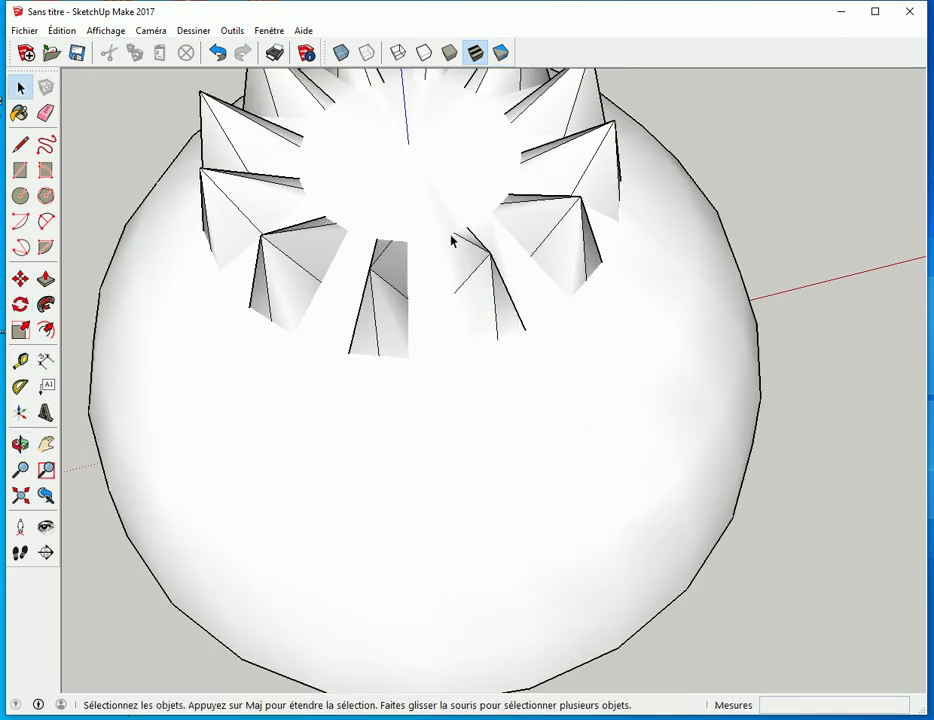
middle_click_drag(466, 296, 438, 225)
middle_click_drag(385, 327, 552, 361)
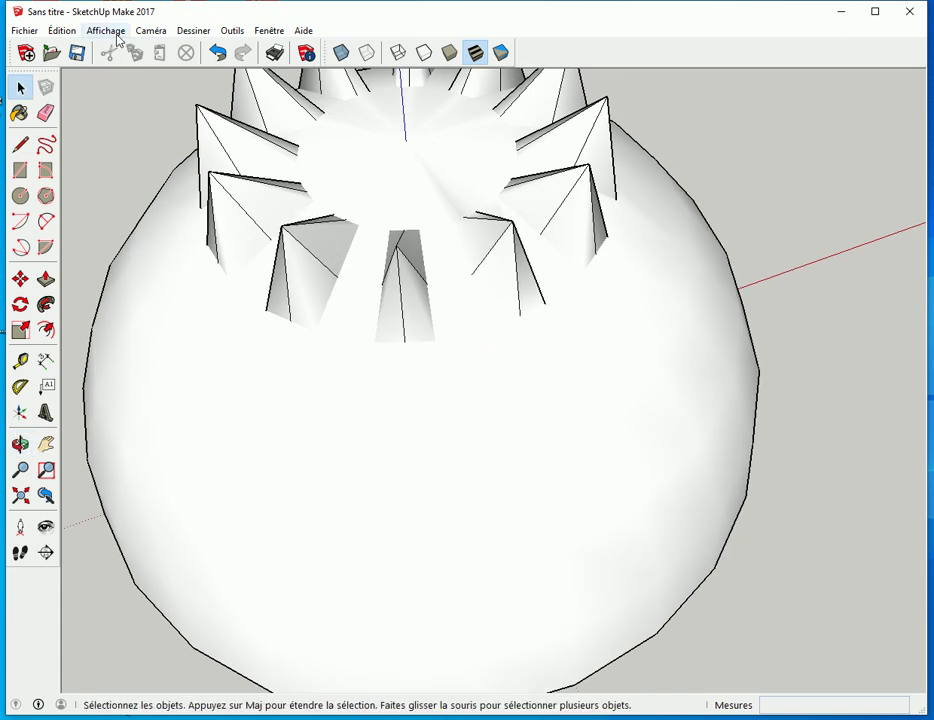
Undo the ring of spike copies and turn Hidden Geometry back on.
key("ctrl+z")
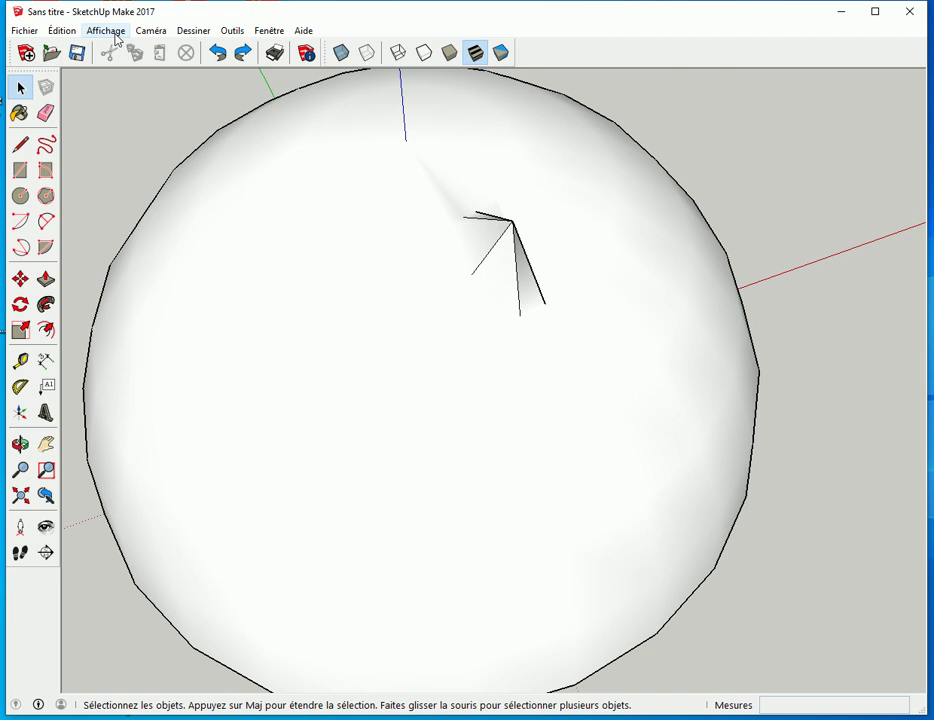
left_click(100, 31)
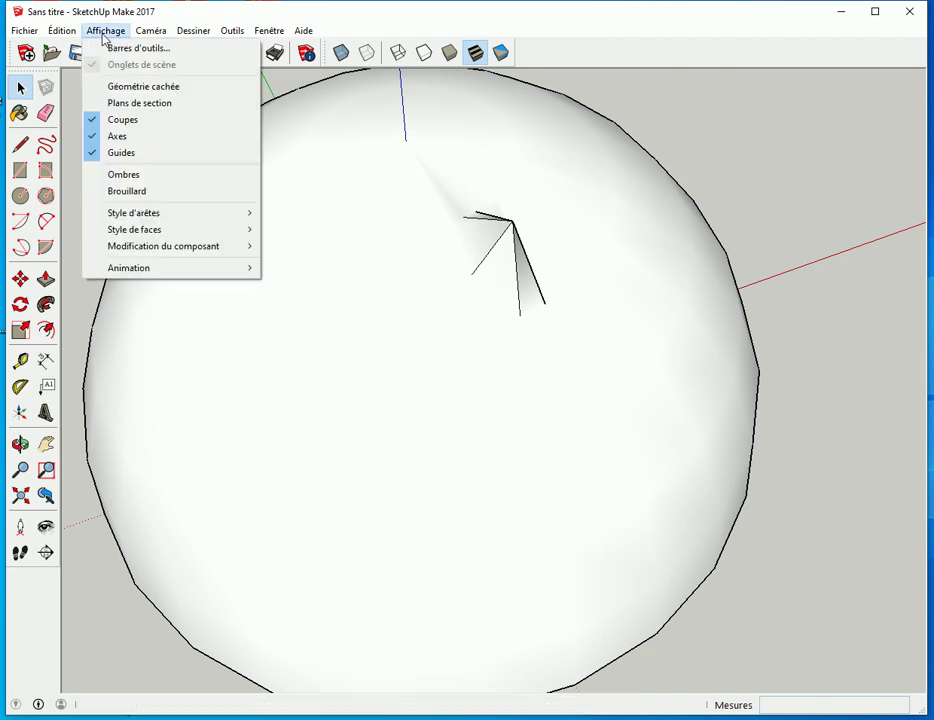
left_click(125, 88)
middle_click_drag(425, 377, 397, 430)
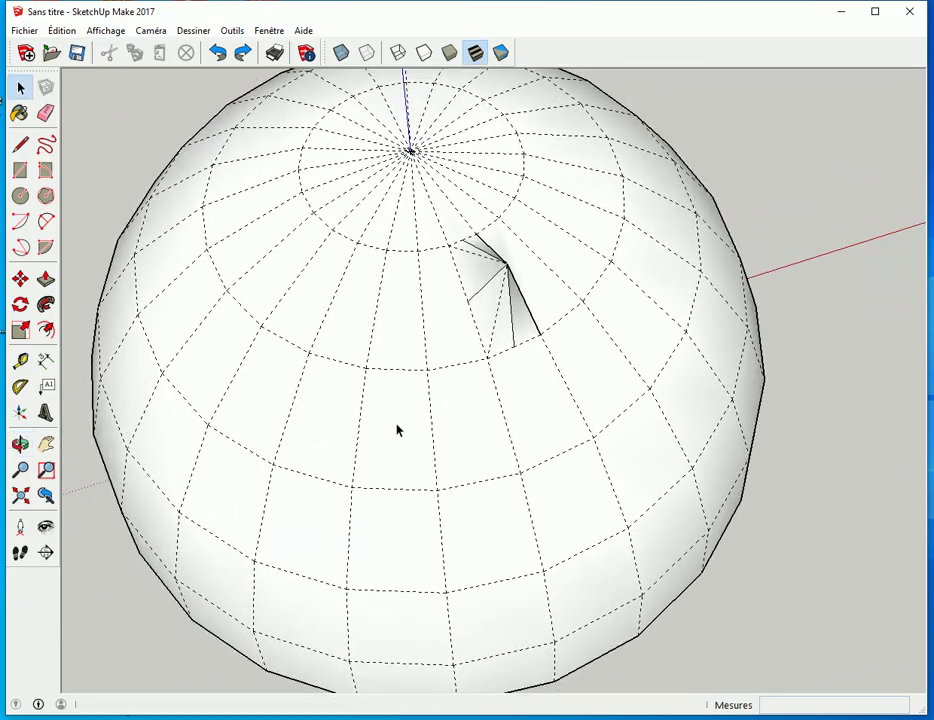
Draw lines from the spike's corners down to its base and along the upper ring.
key("l")
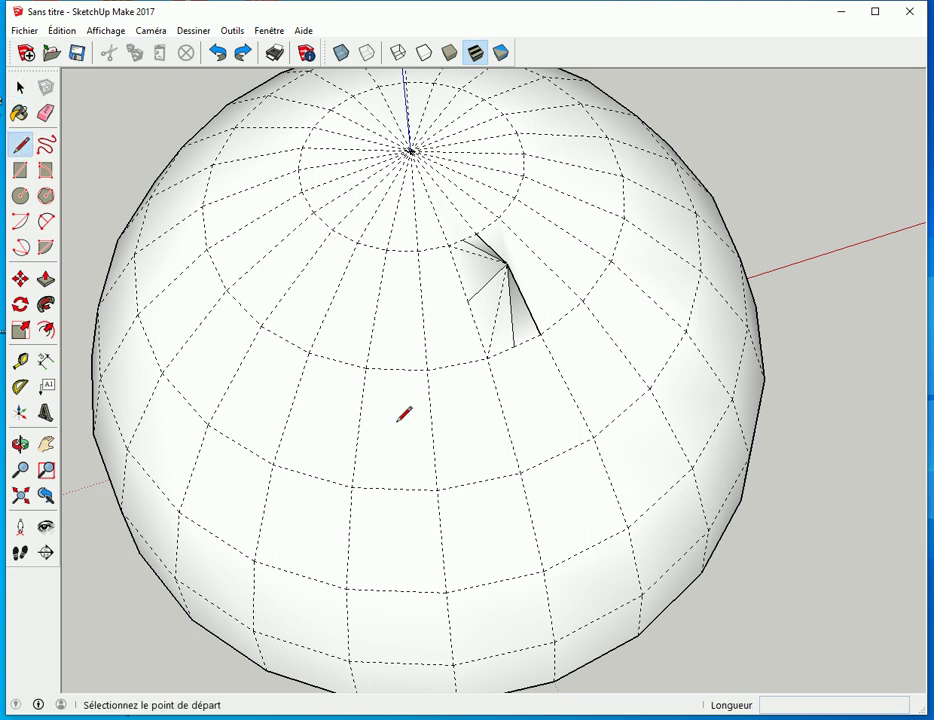
left_click(448, 245)
left_click(487, 357)
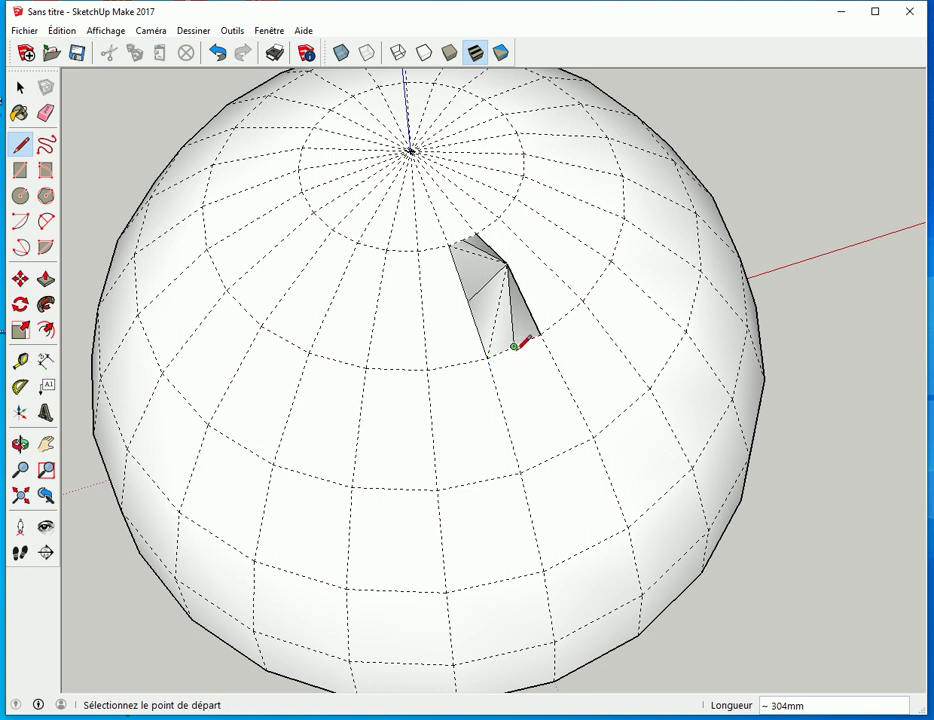
left_click(487, 357)
key("Escape")
middle_click_drag(540, 329, 418, 349)
left_click(494, 359)
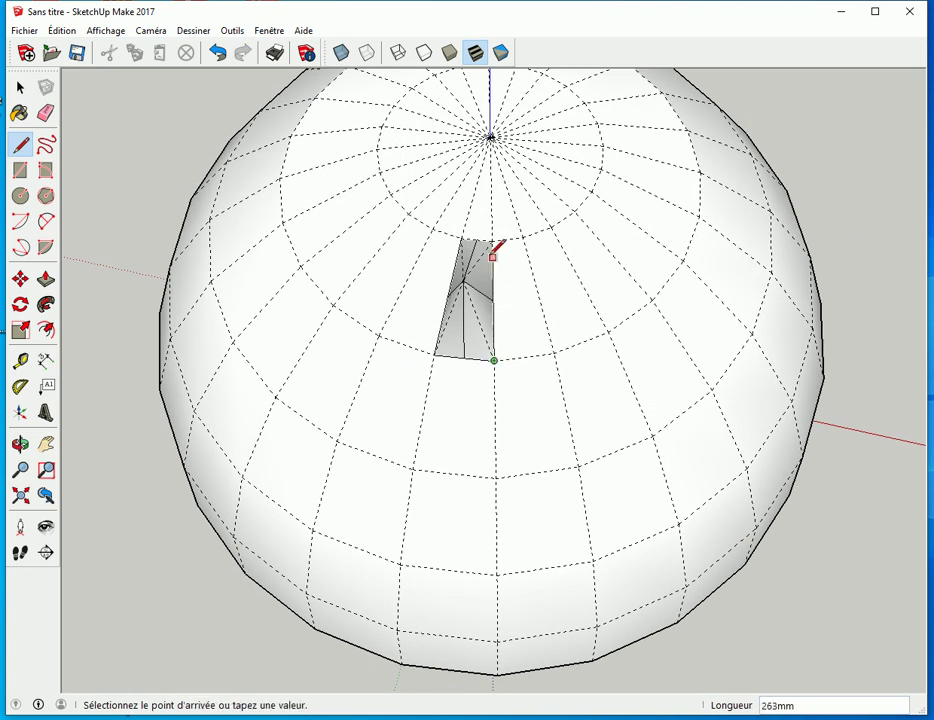
left_click(494, 239)
left_click(461, 238)
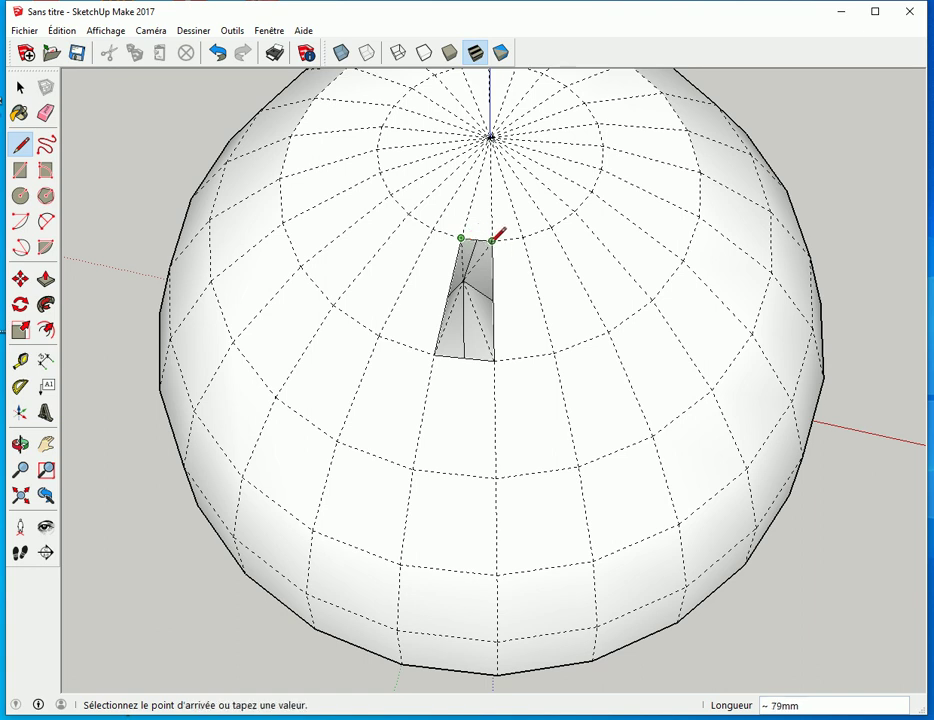
left_click(494, 239)
mouse_move(420, 402)
middle_mouse_down()
mouse_move(548, 340)
mouse_move(503, 262)
middle_mouse_up()
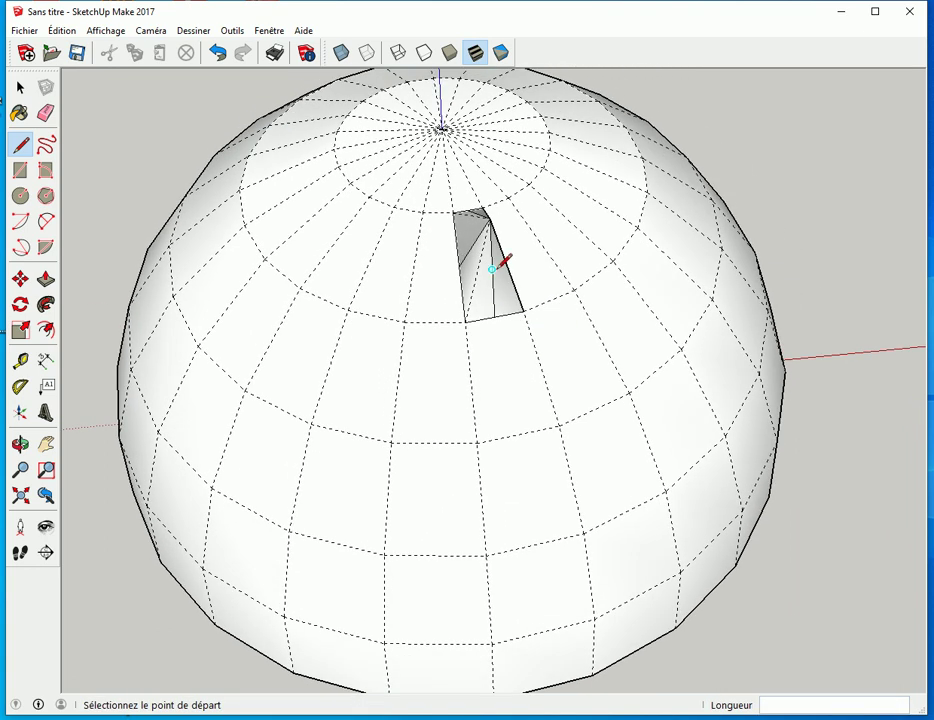
Draw edges from the opening's corners to the spike's top vertex, closing its faces.
left_click(465, 322)
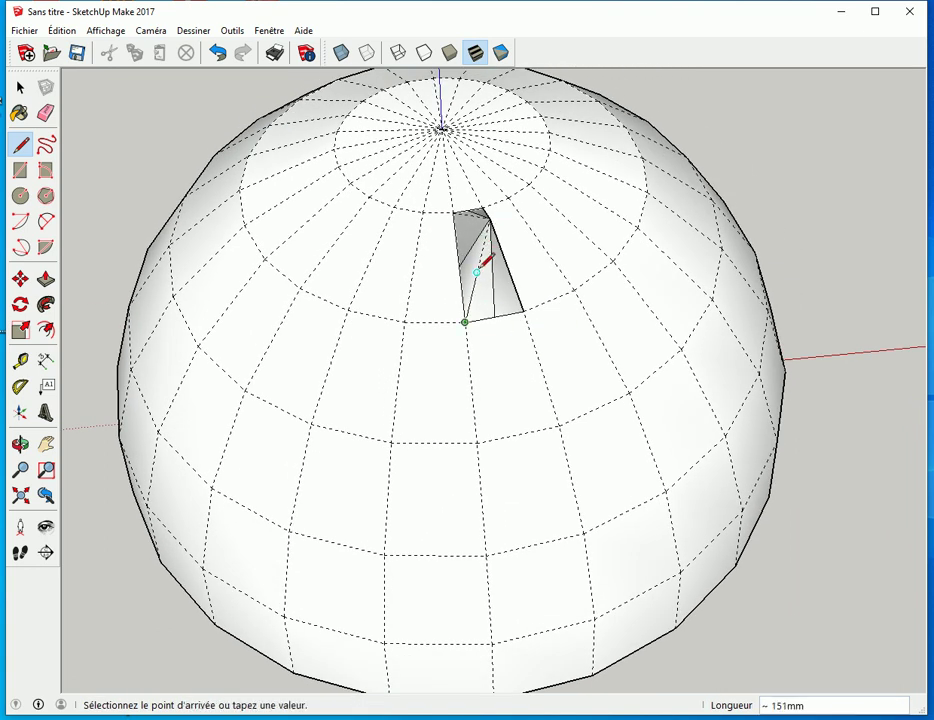
left_click(490, 211)
left_click(490, 216)
left_click(457, 212)
mouse_move(515, 244)
middle_mouse_down()
mouse_move(407, 309)
mouse_move(467, 230)
middle_mouse_up()
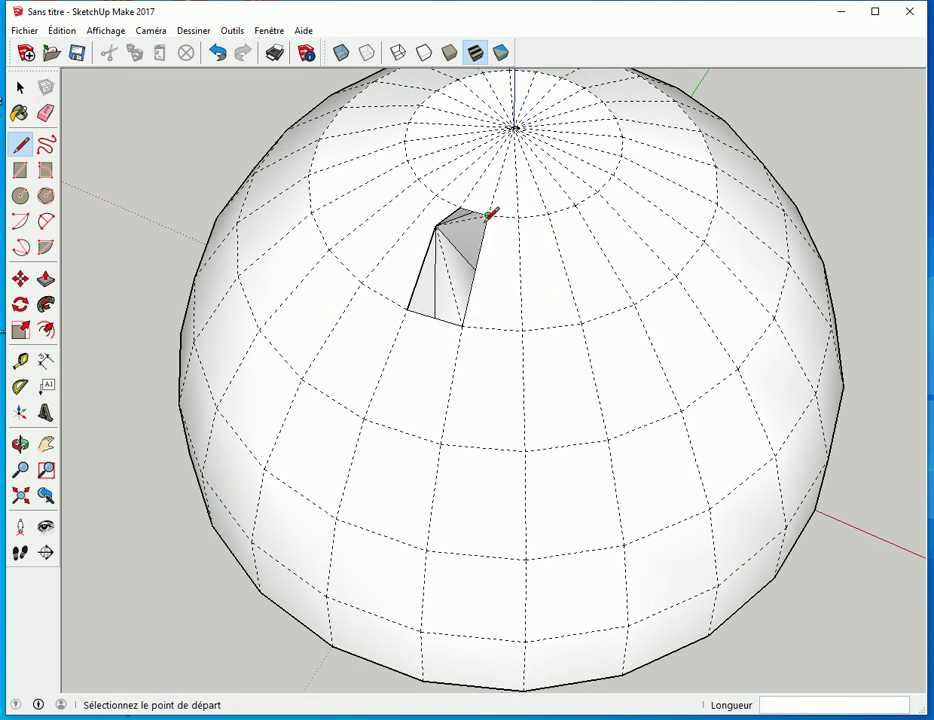
left_click(490, 214)
left_click(437, 224)
left_click(436, 226)
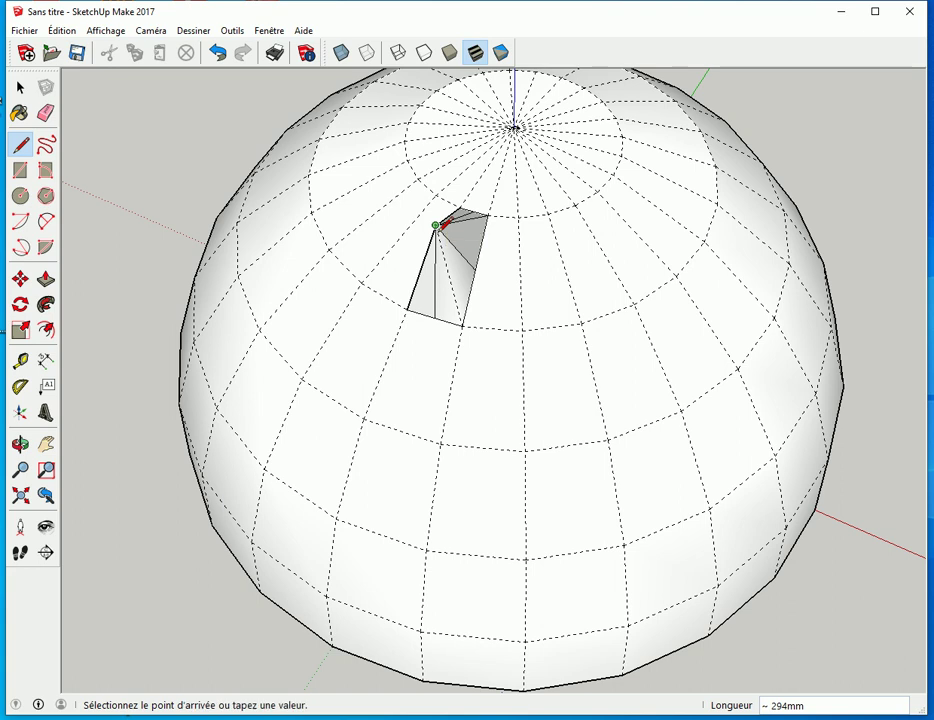
left_click(462, 325)
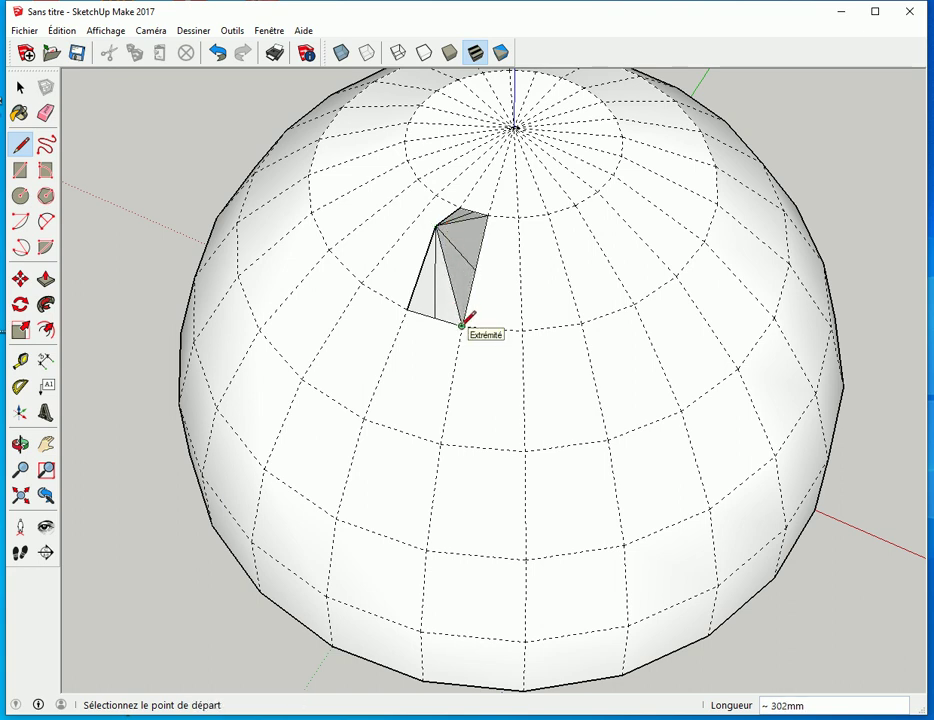
Review the closed spike from zoomed-out orbits with the Eraser active.
key("e")
mouse_move(471, 248)
middle_mouse_down()
mouse_move(477, 325)
mouse_move(490, 259)
middle_mouse_up()
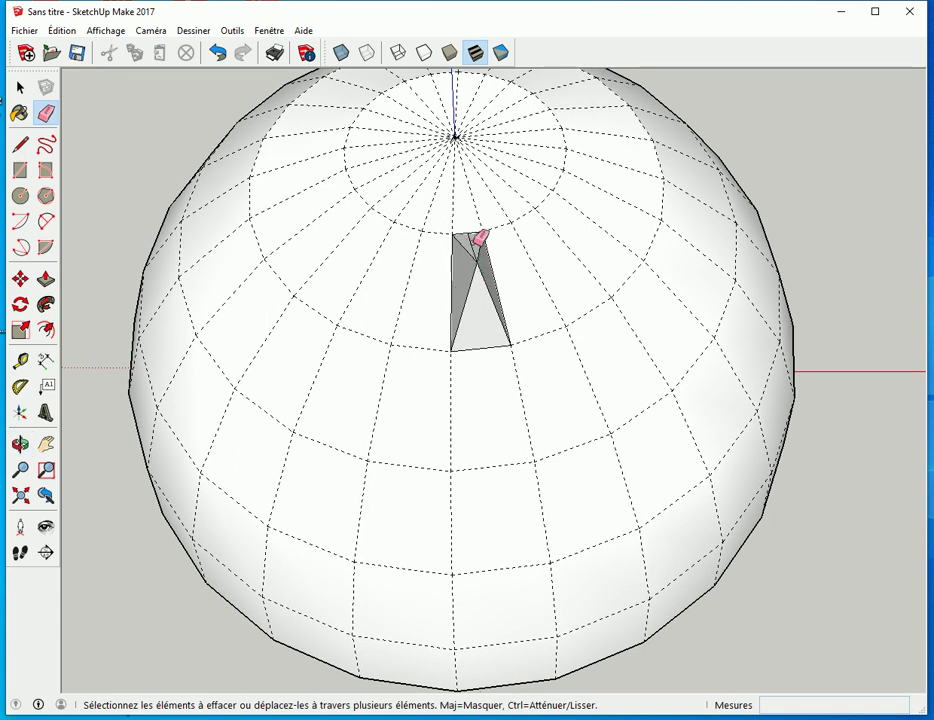
middle_click_drag(471, 340, 573, 286)
scroll(490, 400, "down", 4)
mouse_move(413, 494)
middle_mouse_down()
mouse_move(601, 362)
mouse_move(675, 265)
middle_mouse_up()
key("space")
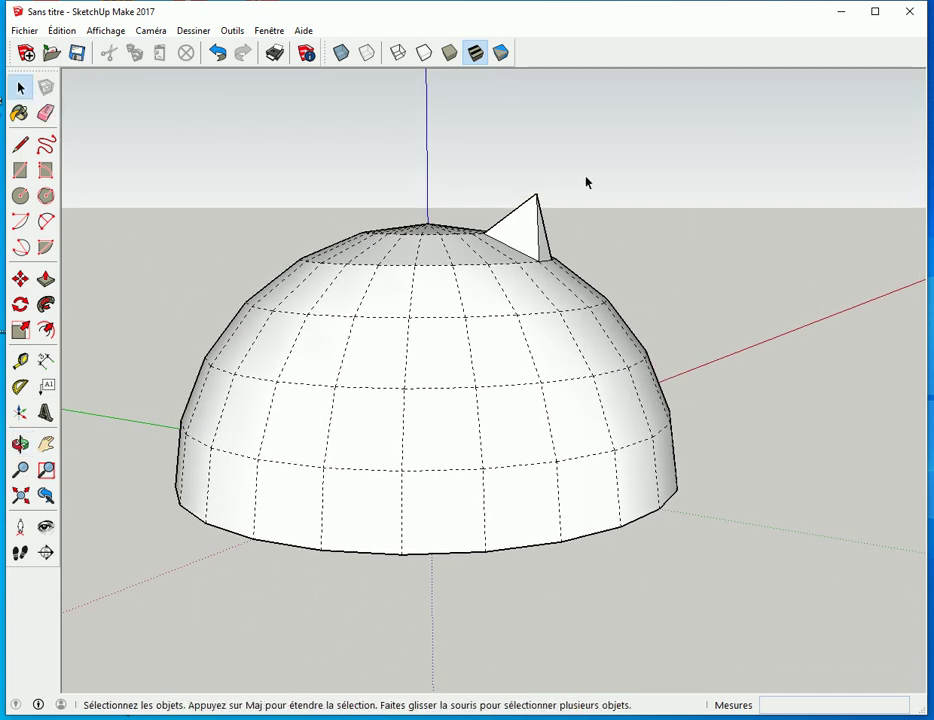
Select the triangular spike, turn on X-ray and set the rotation centre at the origin.
left_click_drag(507, 215, 523, 240)
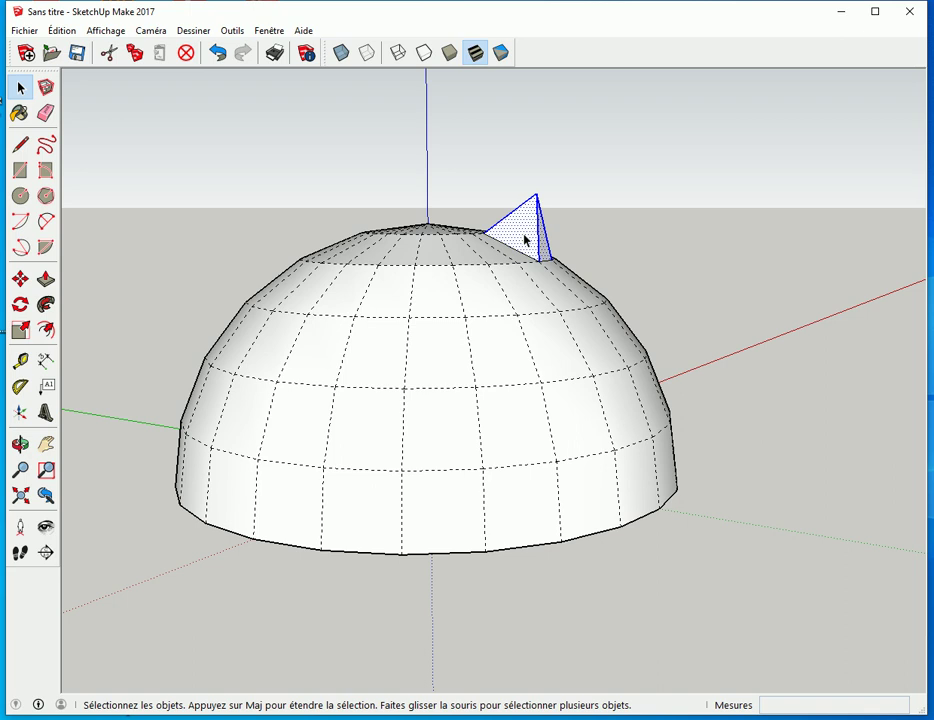
left_click(341, 52)
middle_click_drag(430, 188, 308, 338)
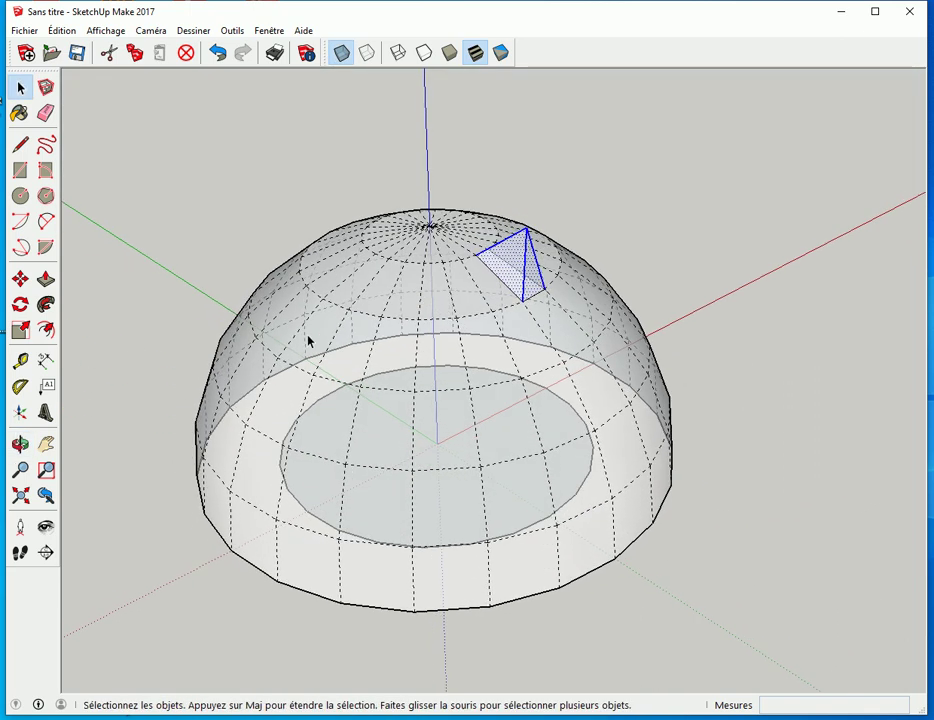
left_click(20, 304)
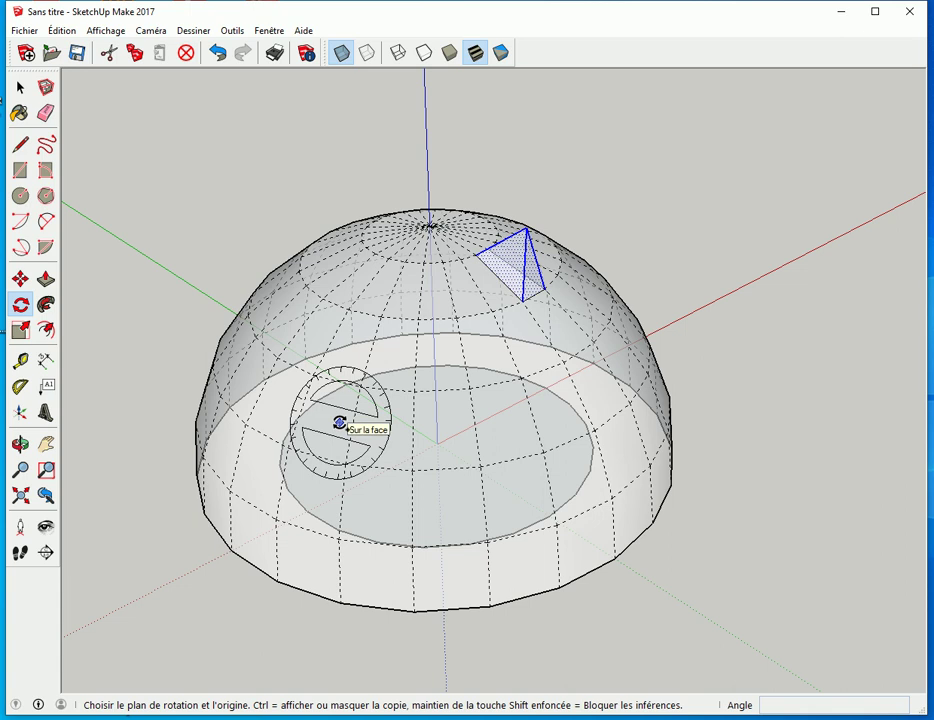
left_click(434, 443)
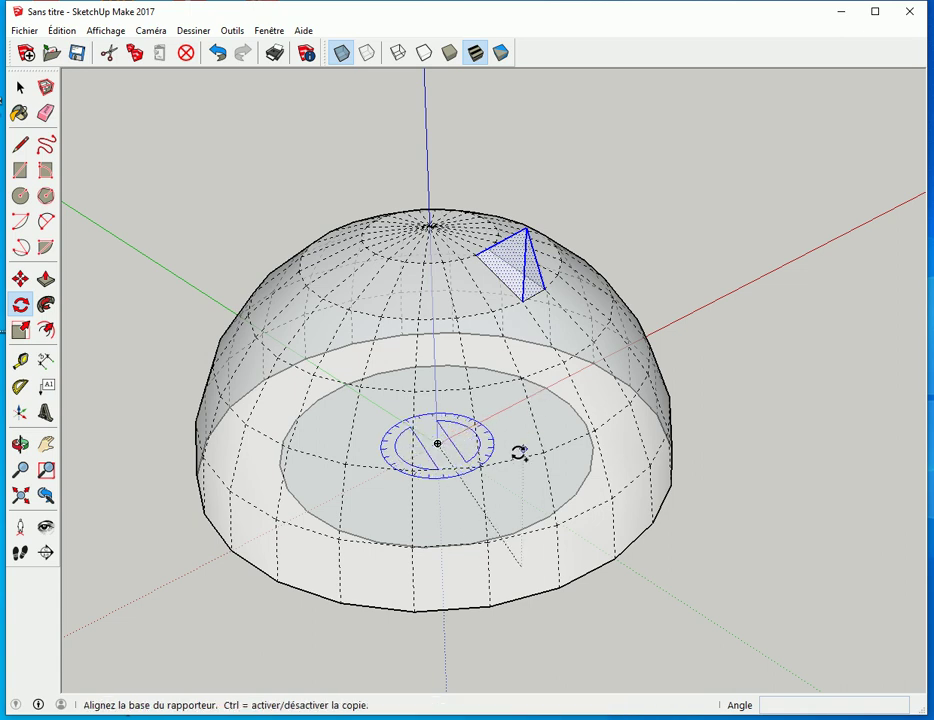
middle_click_drag(521, 361, 484, 309)
scroll(493, 366, "up", 2)
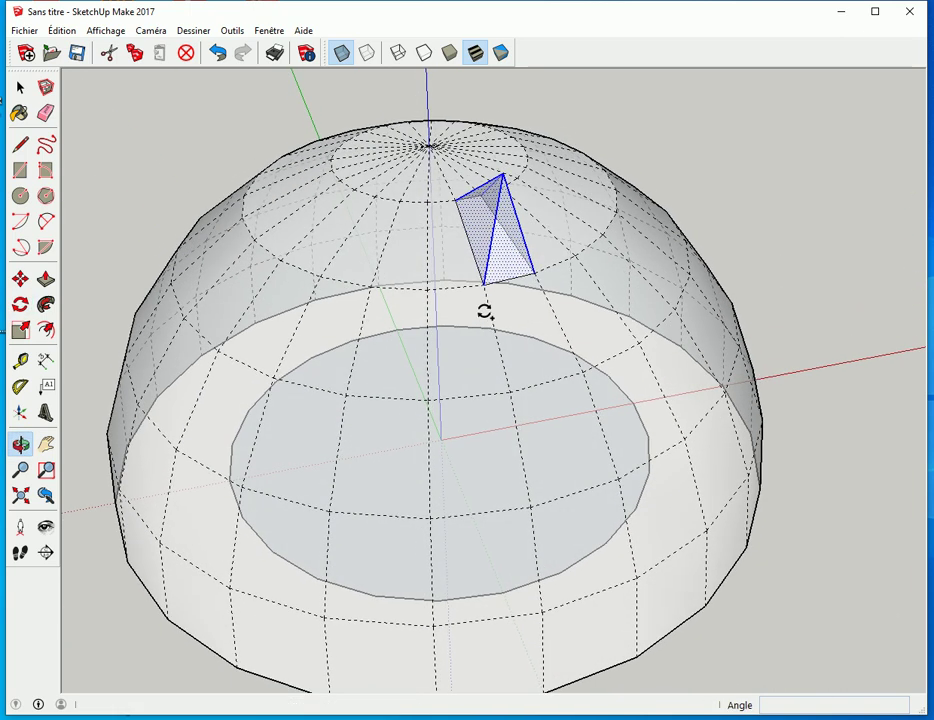
Place a 30° rotated copy of the spike, array it around the top, and turn X-ray off.
left_click(485, 286)
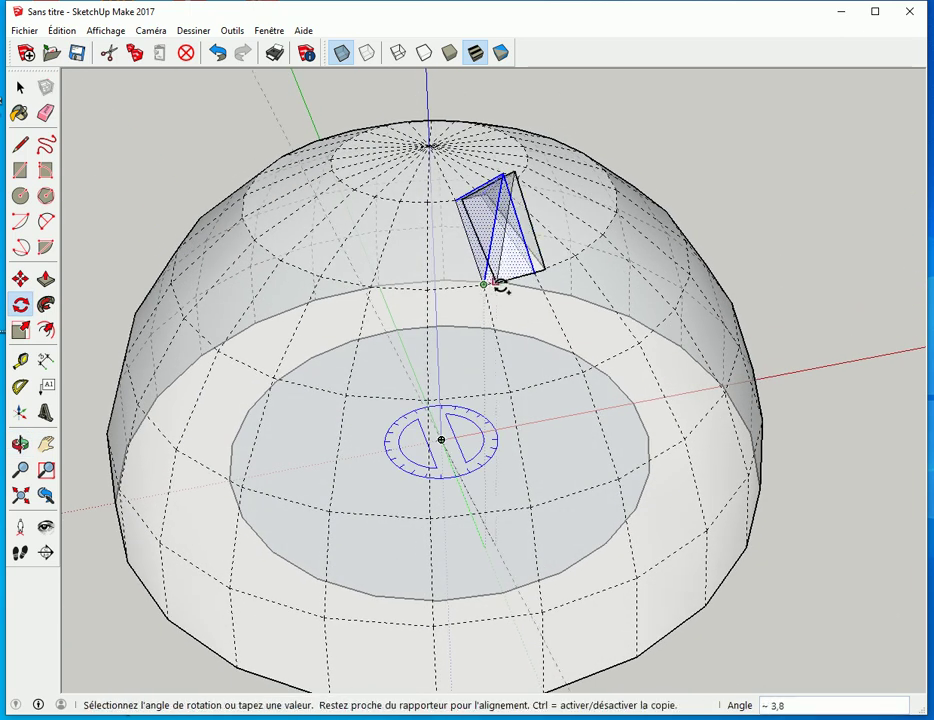
left_click(573, 261)
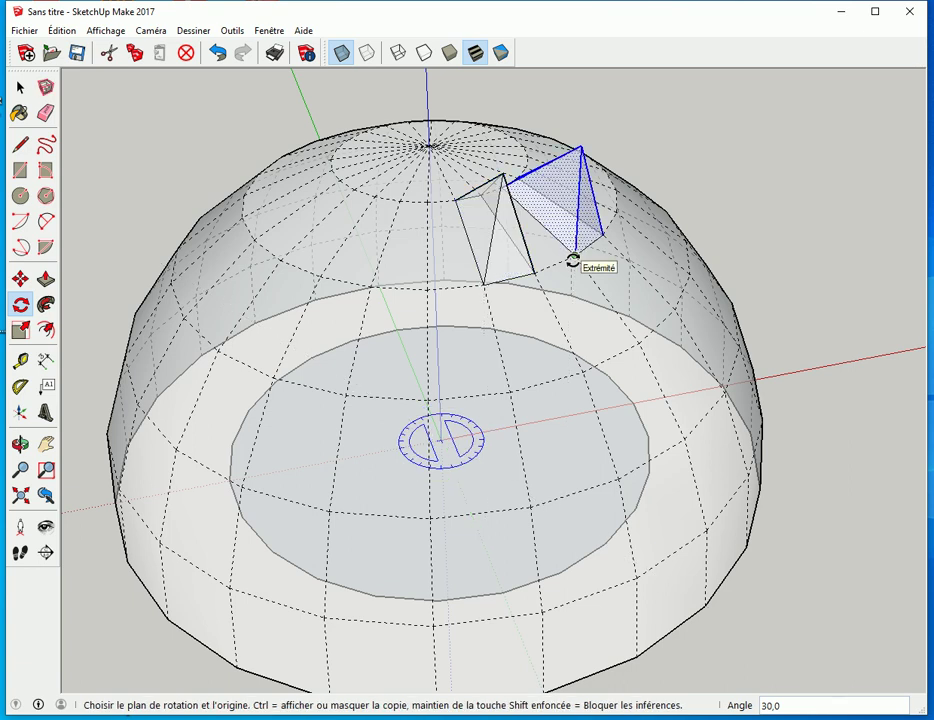
key("Return")
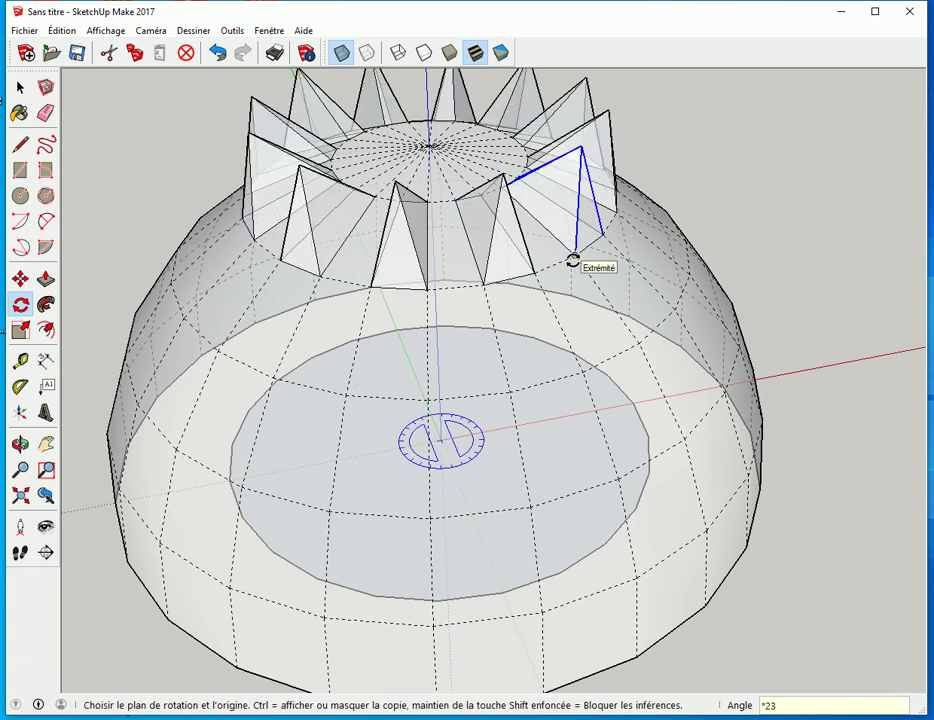
scroll(573, 261, "down", 4)
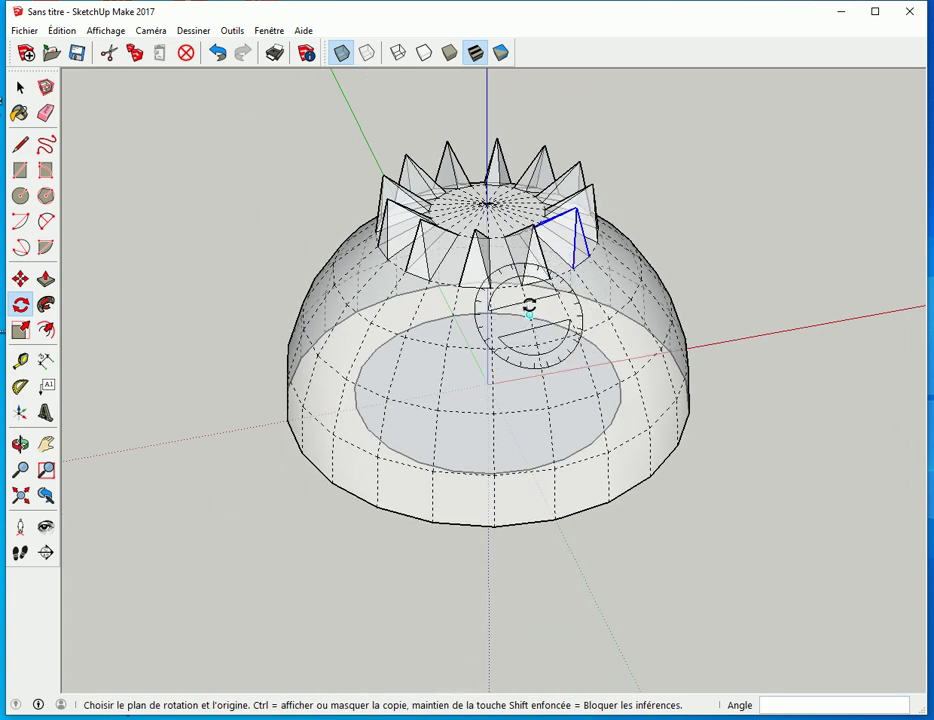
left_click(343, 57)
key("space")
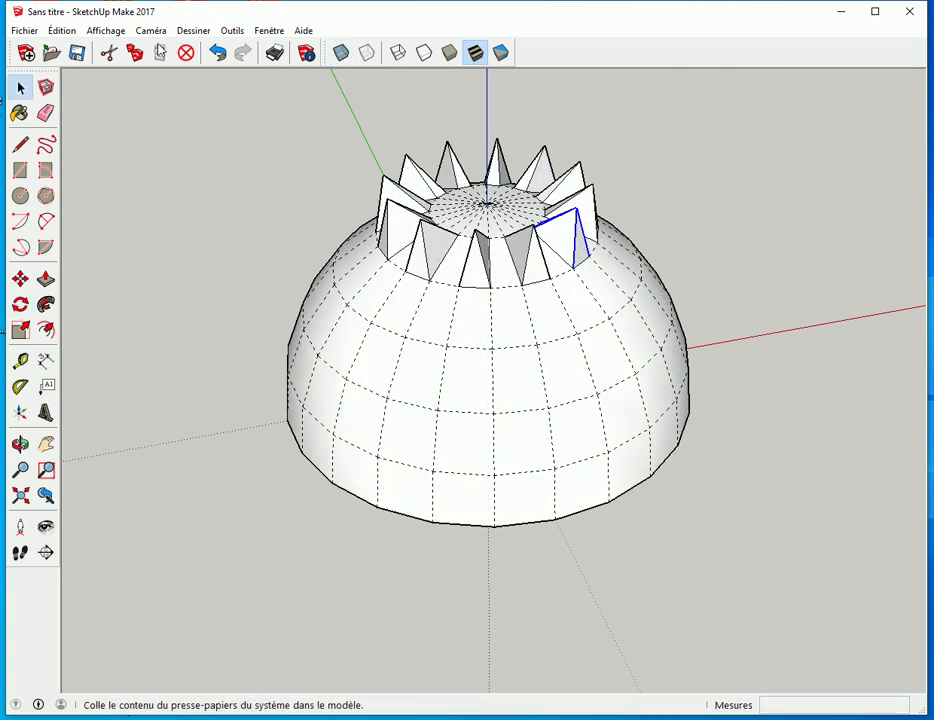
Hide the hidden geometry and undo the ring of spike copies.
left_click(110, 32)
left_click(140, 86)
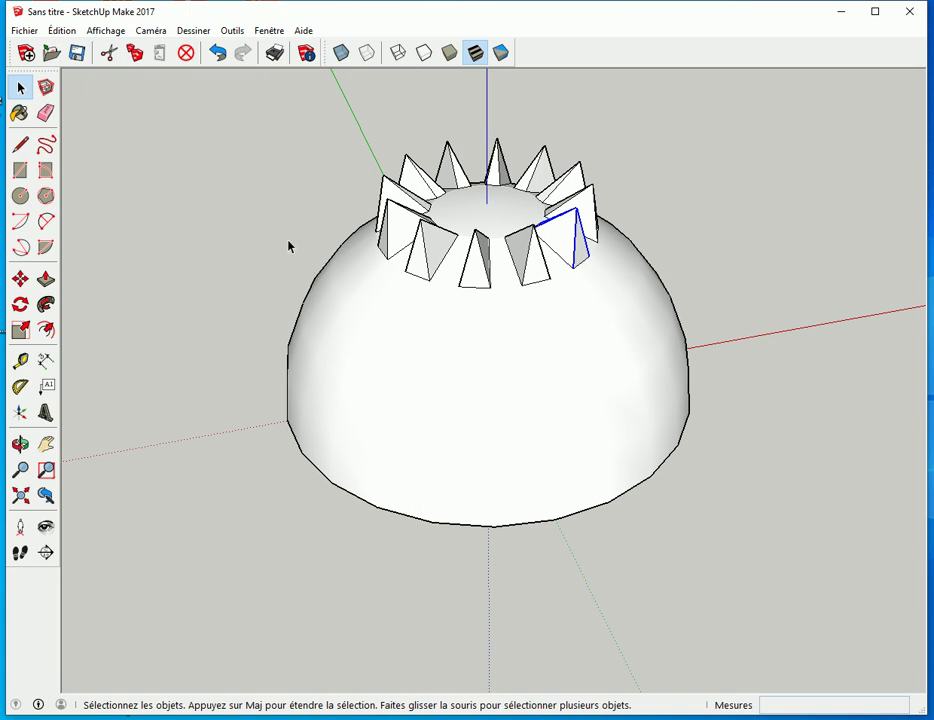
key("o")
left_click_drag(257, 243, 388, 262)
key("space")
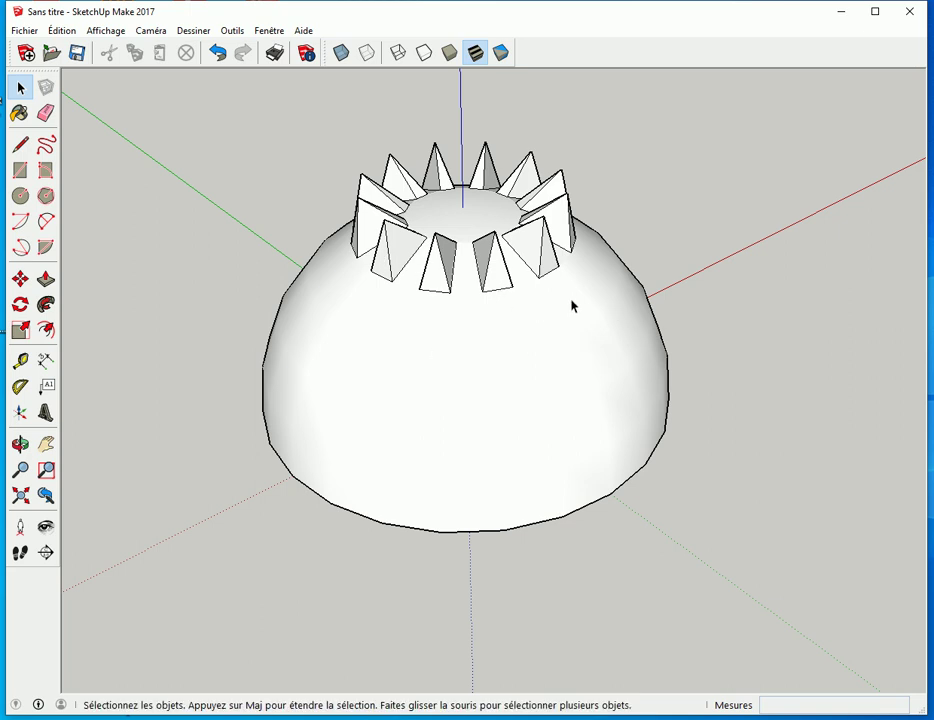
left_click(219, 54)
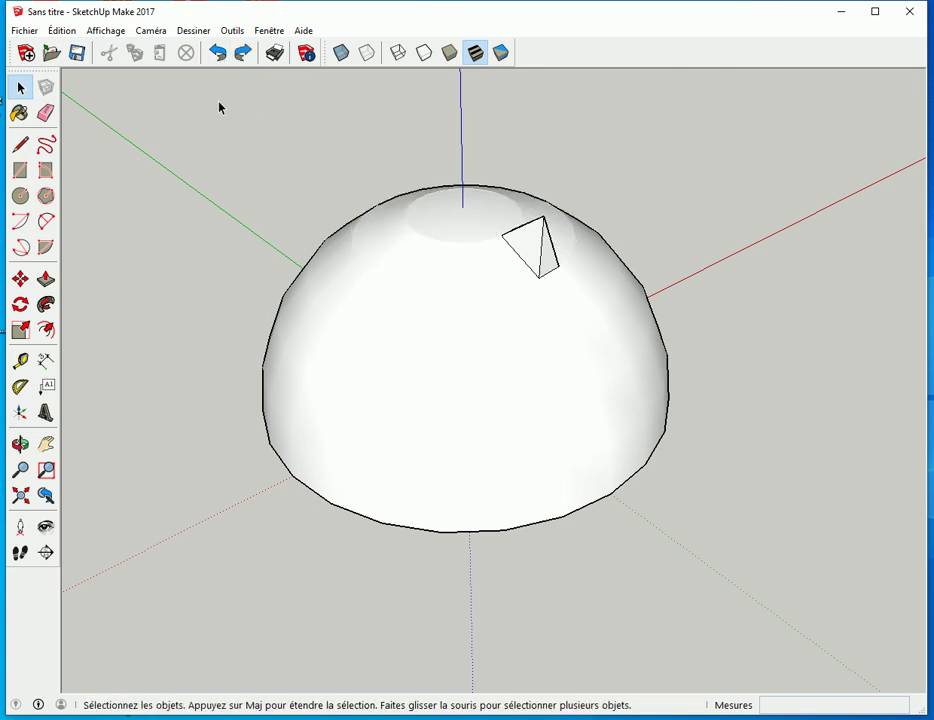
middle_click_drag(362, 386, 481, 297)
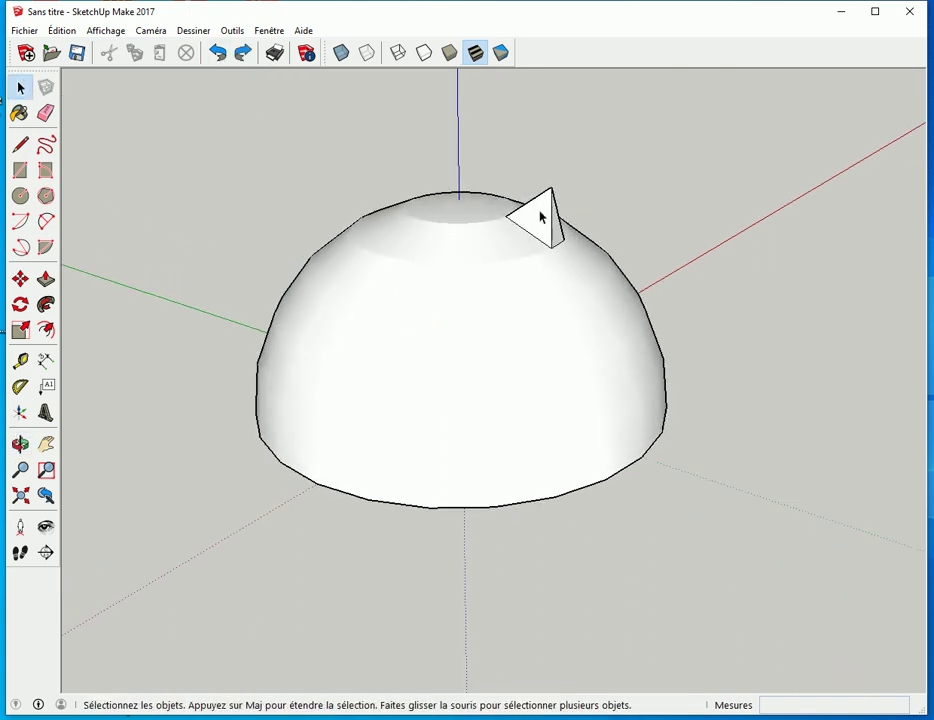
Delete the inner face on the dome's underside after checking its face selections.
left_click(396, 272)
left_click(427, 223)
left_click(429, 212)
left_click(431, 236)
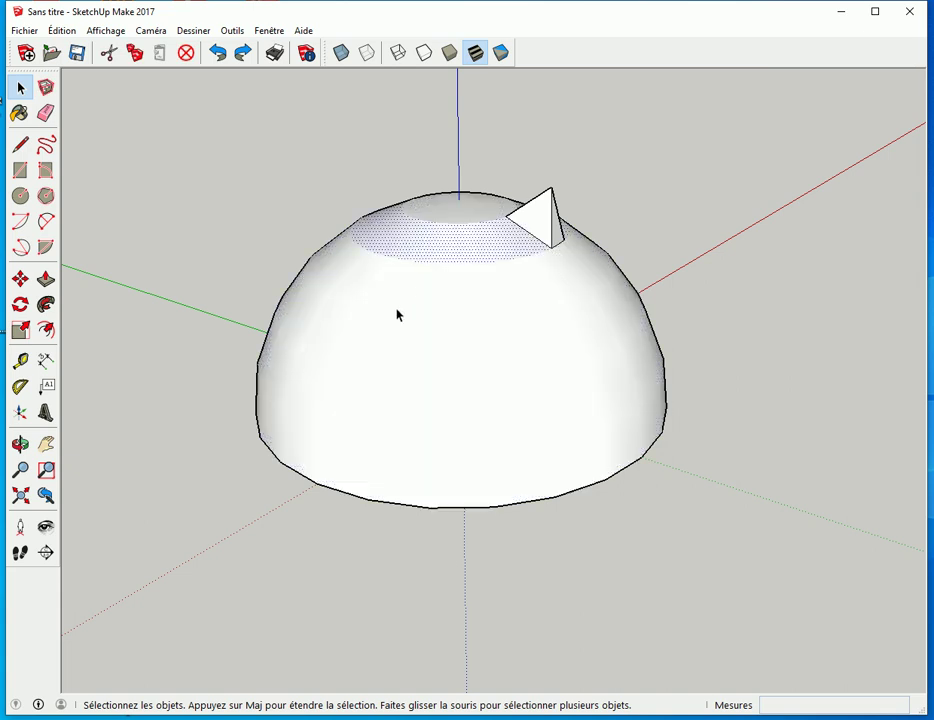
left_click(405, 324)
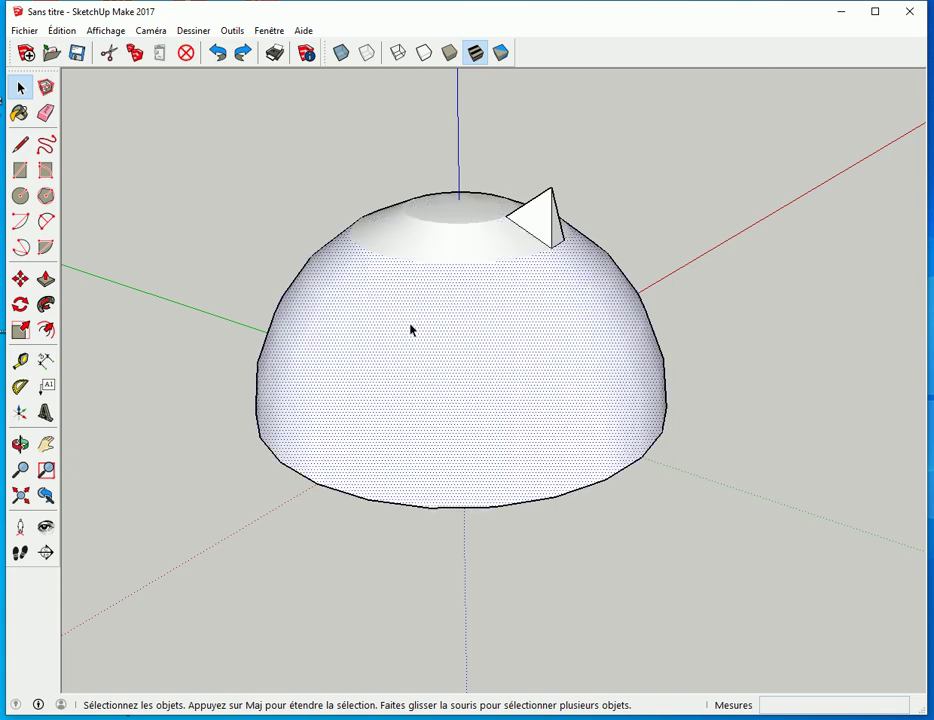
left_click(423, 256)
middle_click_drag(419, 352, 412, 270)
left_click(412, 270)
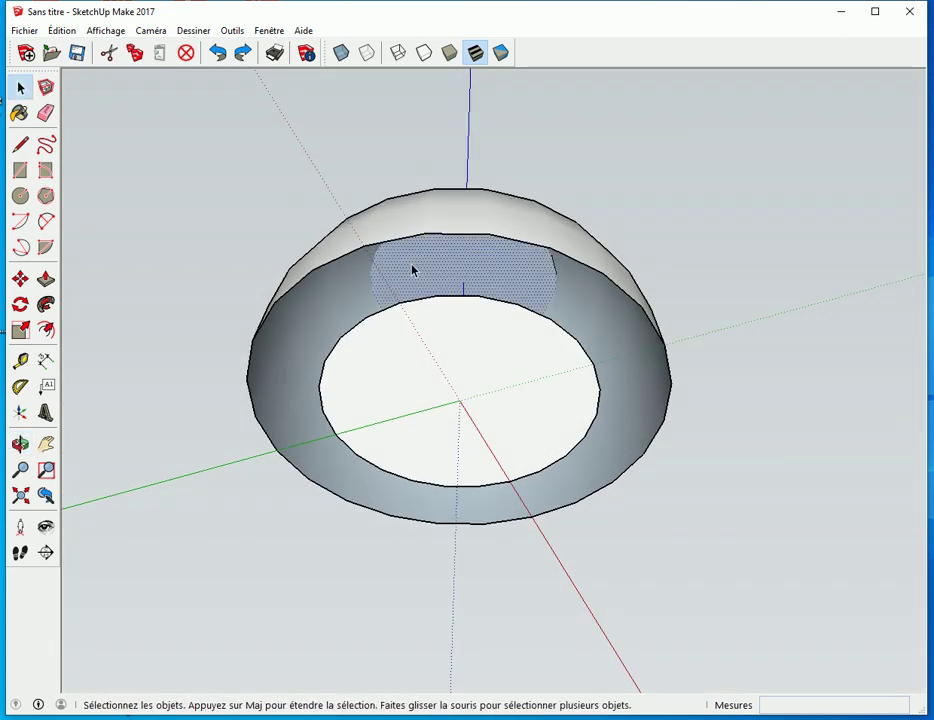
key("Delete")
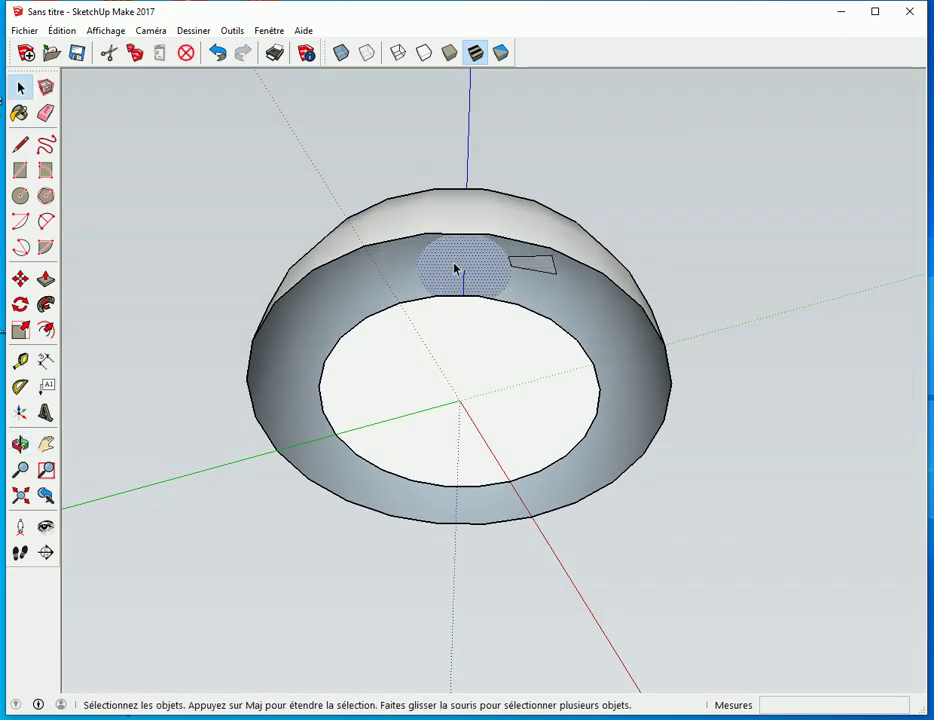
middle_click_drag(350, 281, 392, 335)
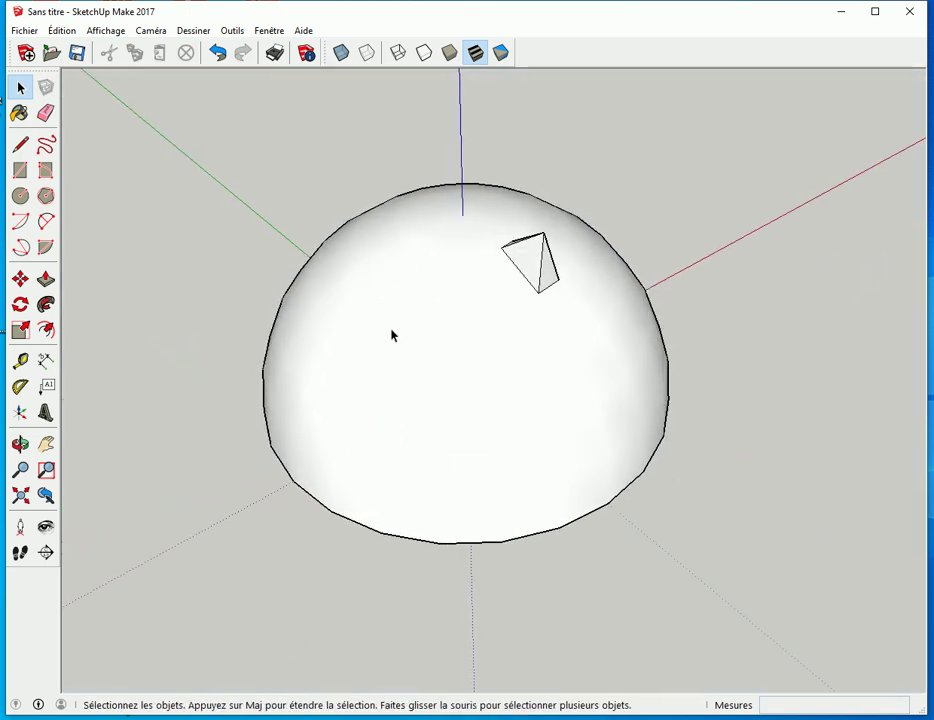
left_click(379, 389)
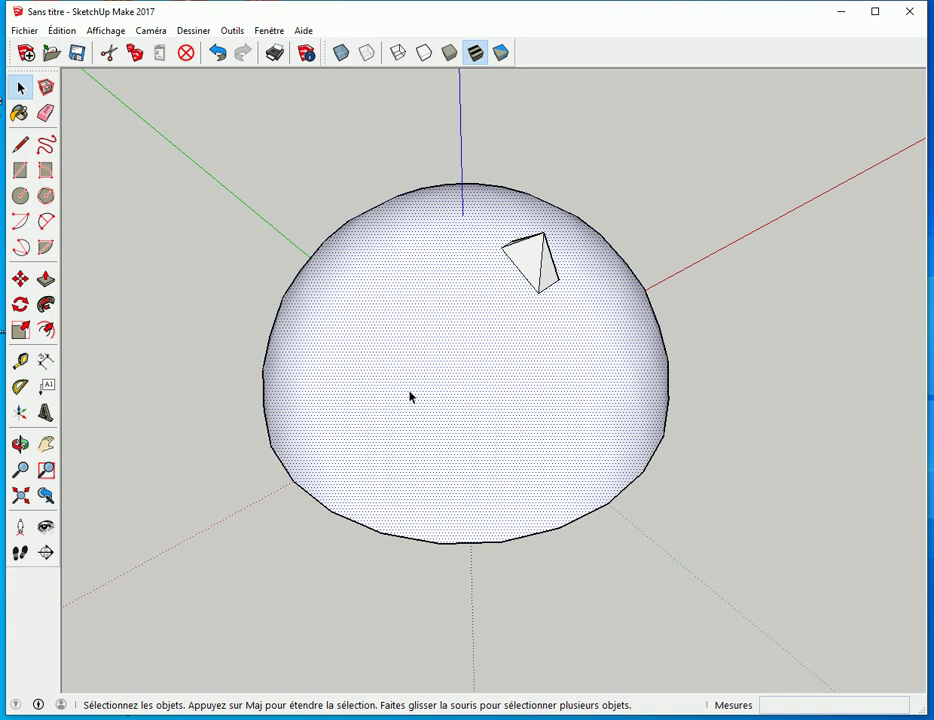
key("ctrl+z")
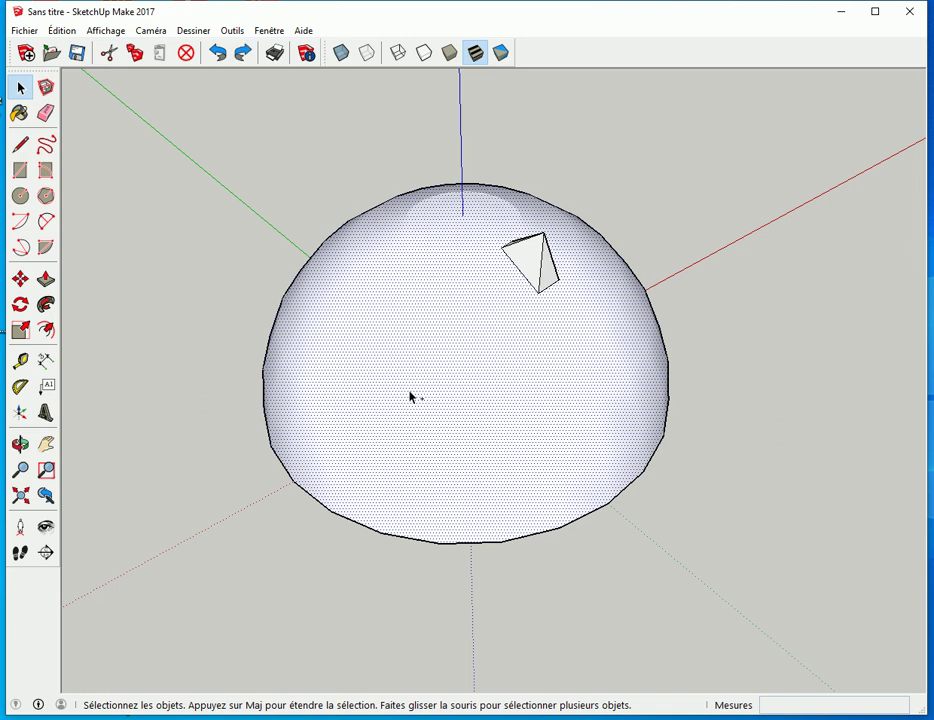
Delete another inner face on the dome's hollow underside, then clear the selection.
left_click(311, 188)
left_click(446, 230)
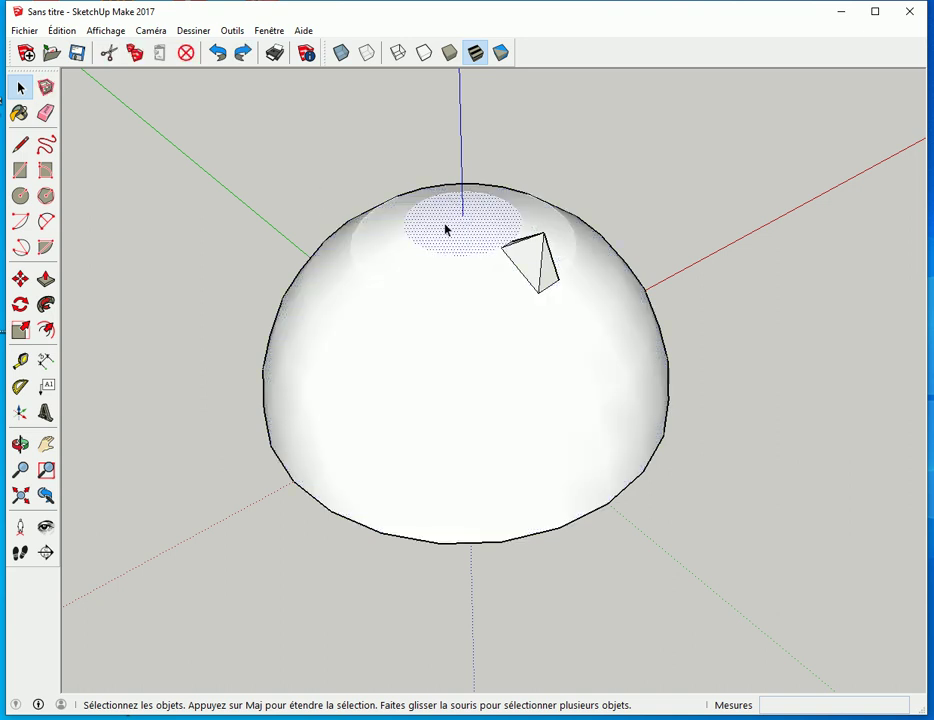
left_click(400, 279)
left_click(350, 365)
left_click(400, 284)
left_click(452, 236)
middle_click_drag(375, 475, 432, 331)
left_click(452, 265)
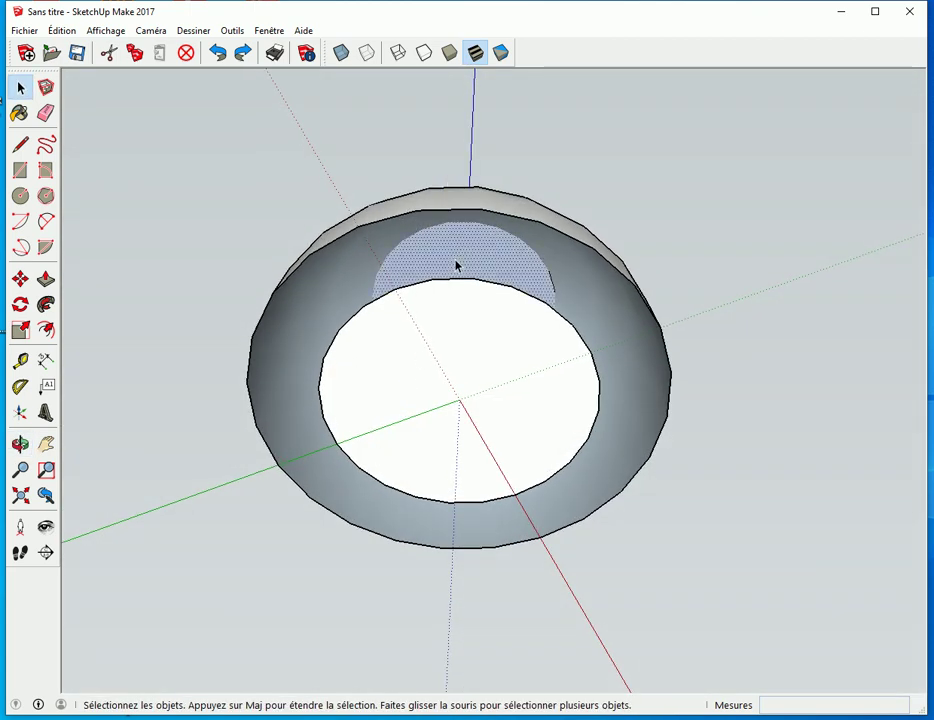
key("Delete")
left_click(462, 268)
middle_click_drag(375, 148, 375, 378)
left_click(375, 378)
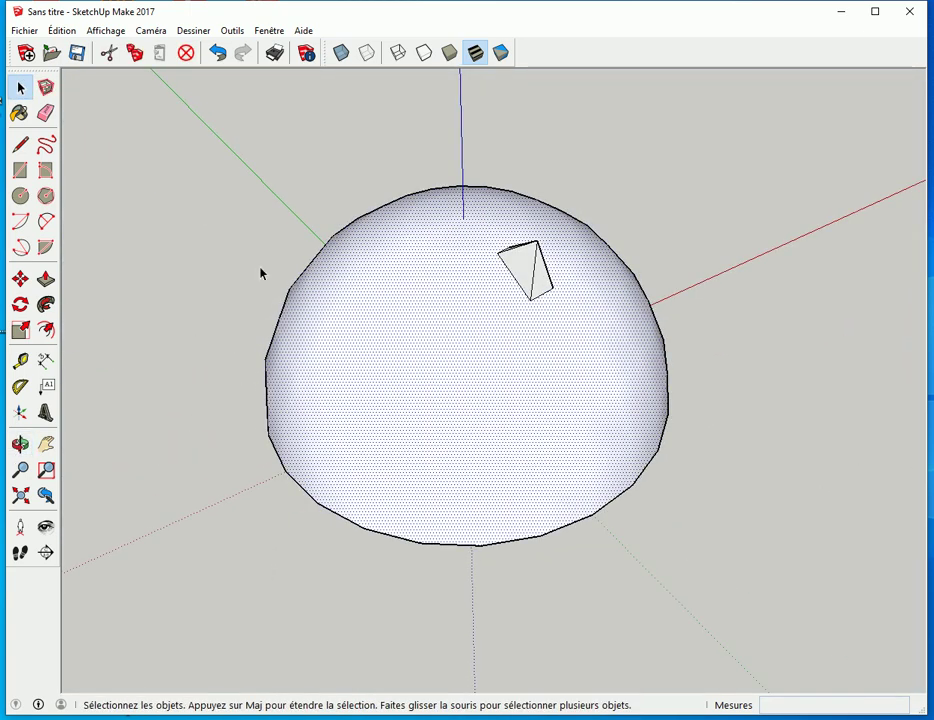
left_click(236, 253)
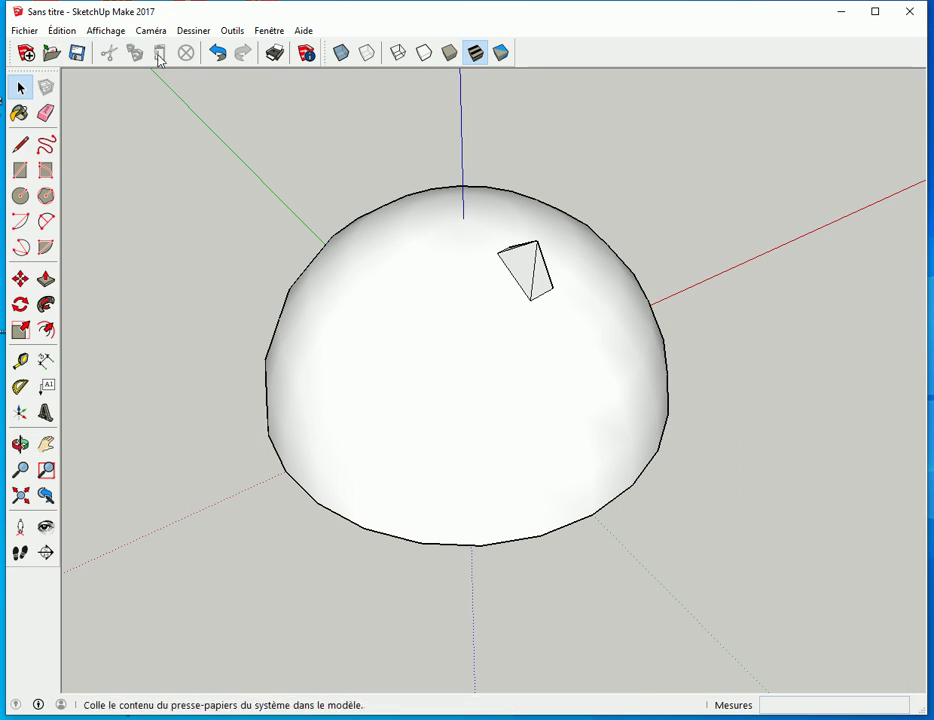
Show the dome's hidden geometry as dashed edges and orbit to face the spike.
left_click(106, 30)
left_click(124, 84)
middle_click_drag(513, 367, 410, 416)
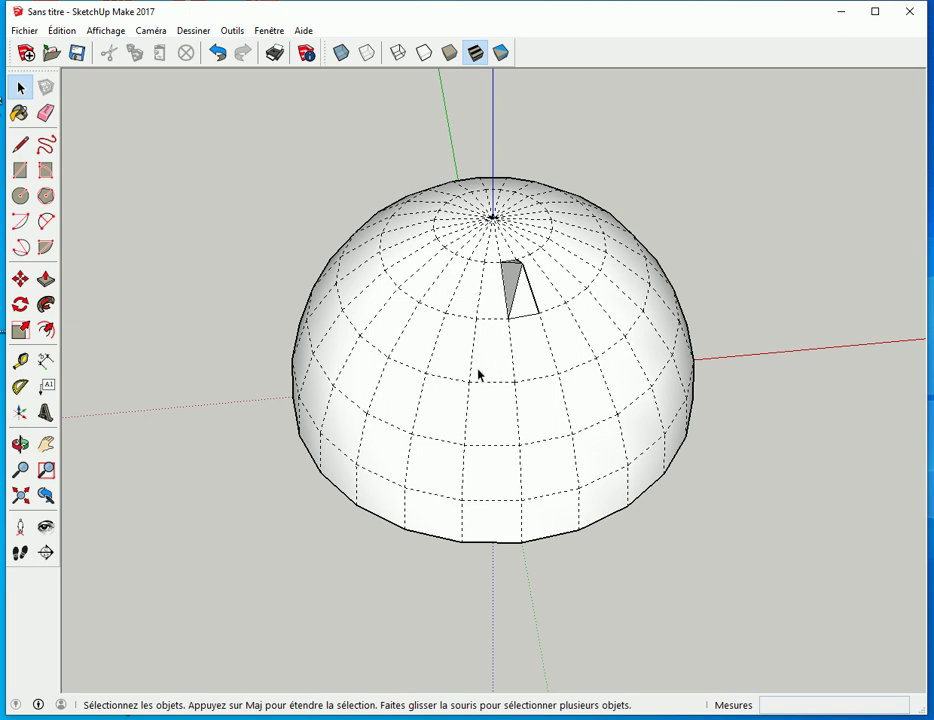
Draw the first two line crosses on the dome faces just below the spike.
scroll(490, 365, "up", 4)
key("l")
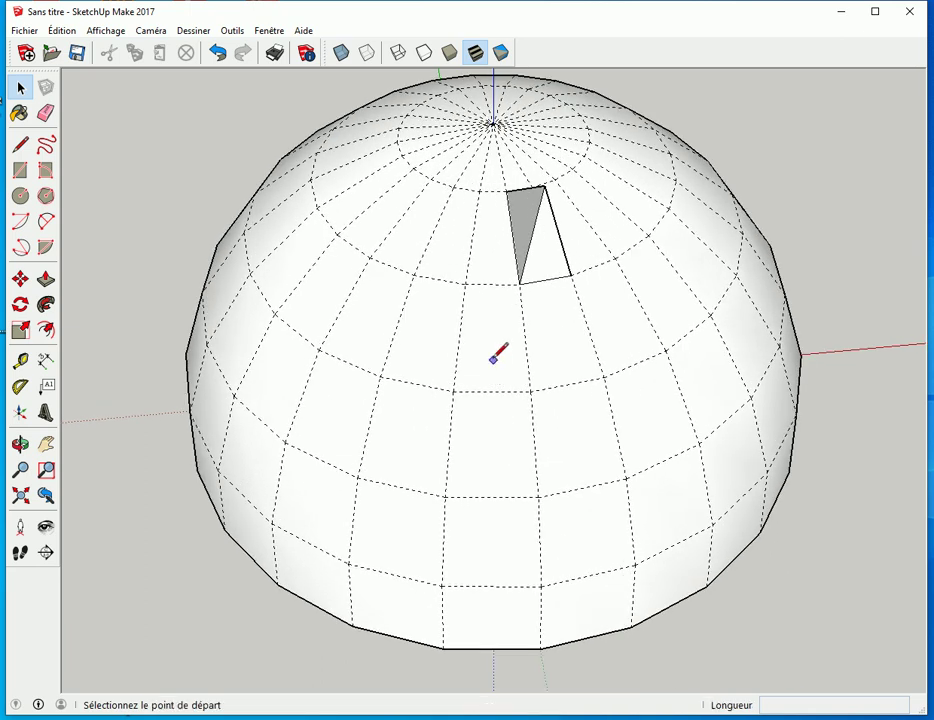
left_click(492, 284)
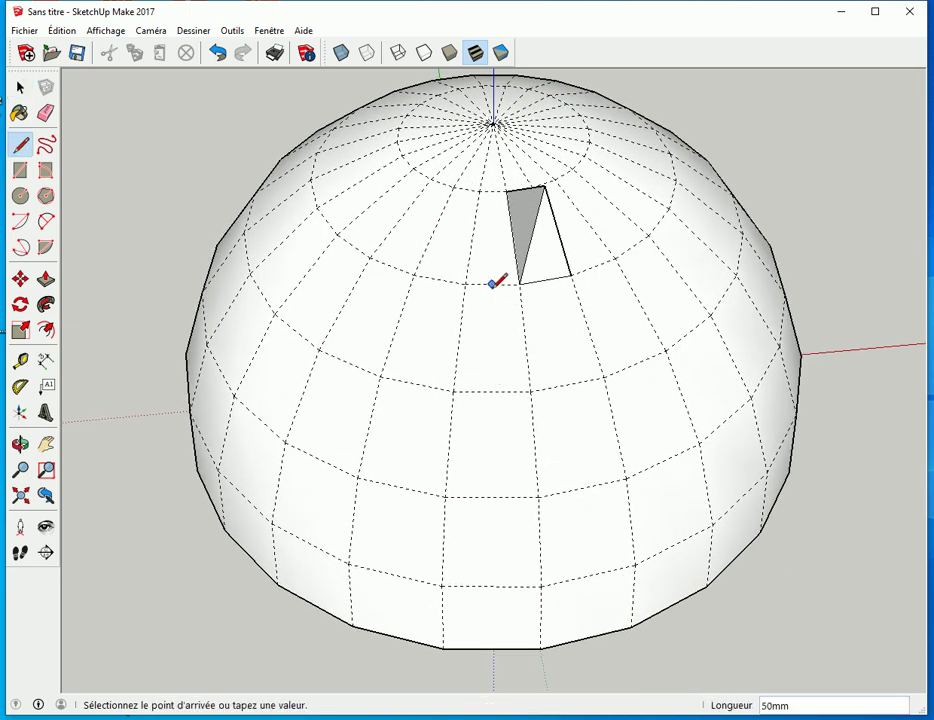
left_click(492, 391)
left_click(524, 337)
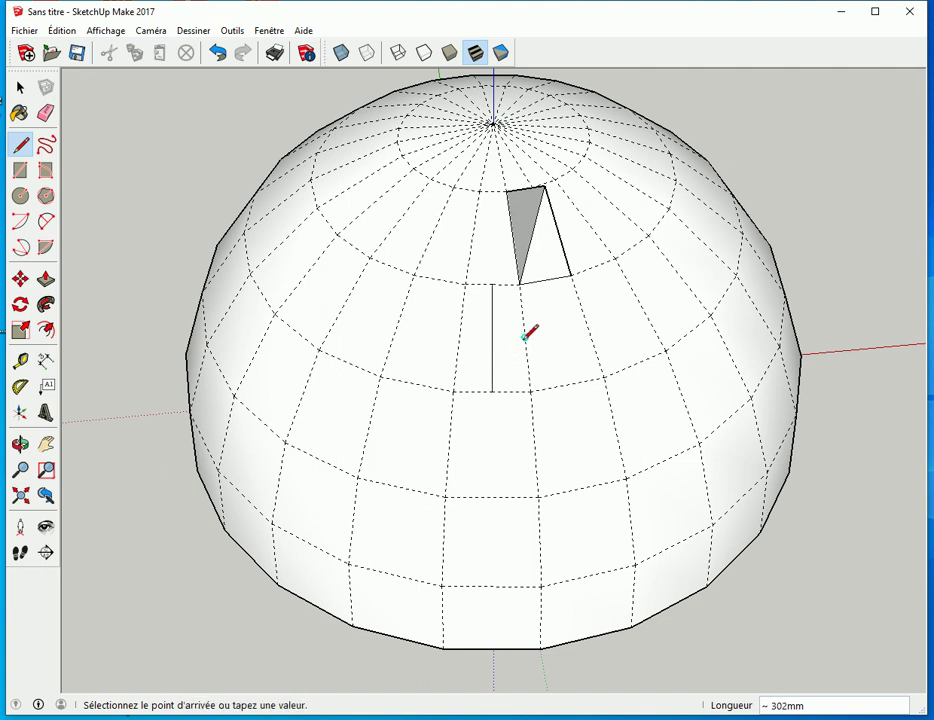
left_click(459, 337)
left_click(534, 443)
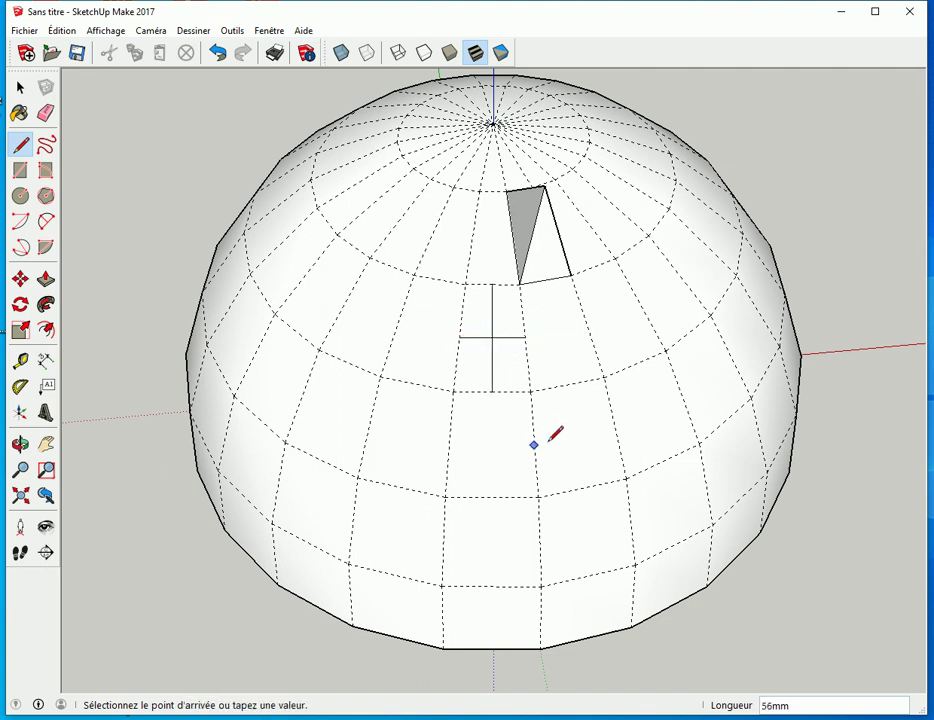
left_click(615, 429)
left_click(569, 386)
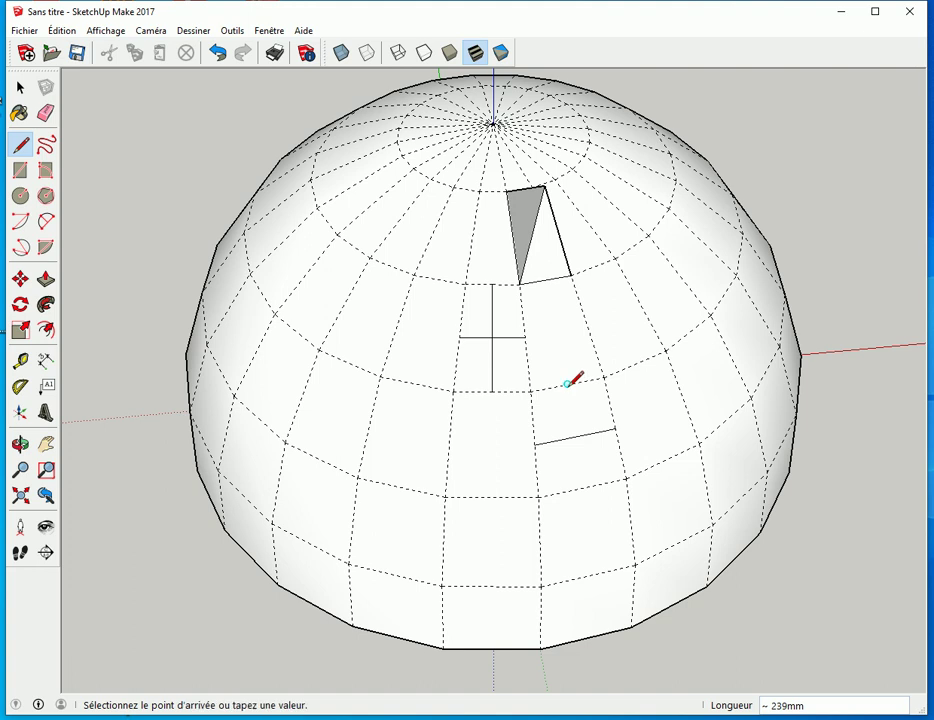
left_click(581, 487)
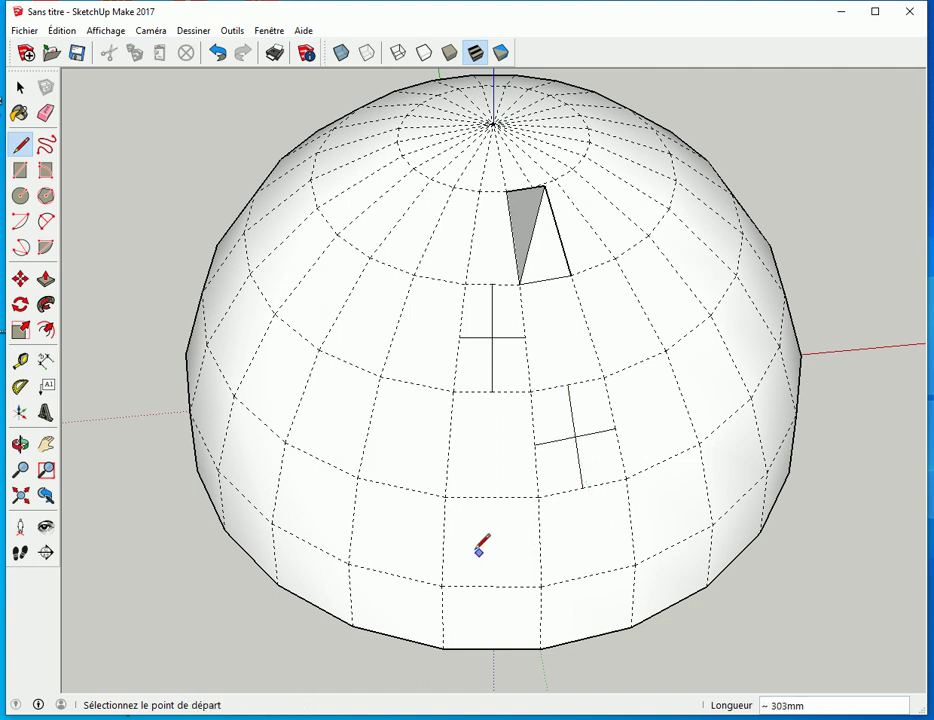
Draw the third and fourth crosses down to the dome's bottom edge, then turn on X-ray.
left_click(443, 541)
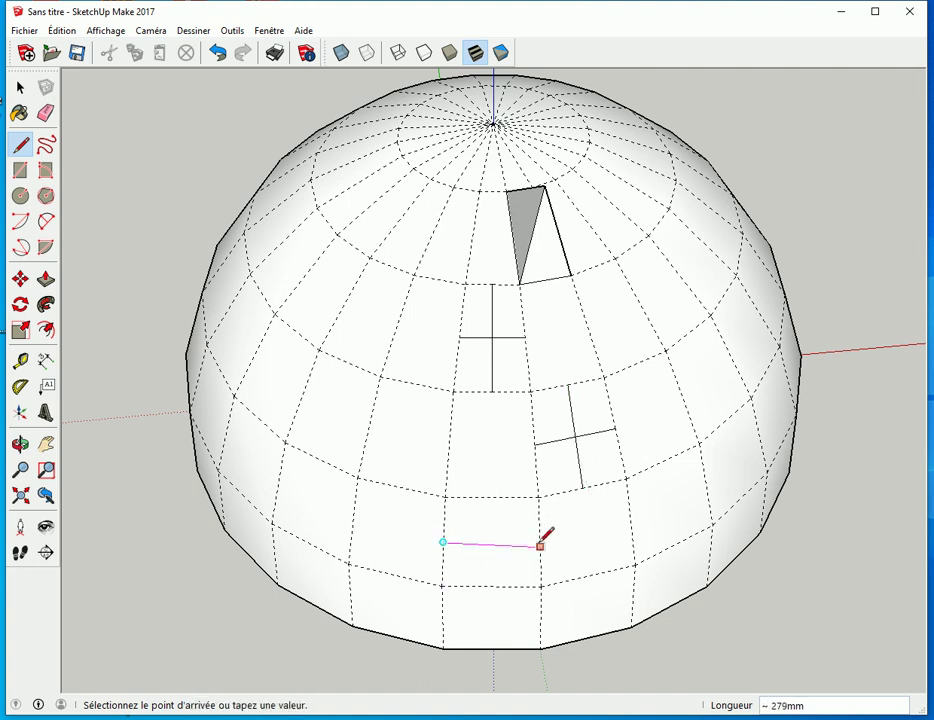
left_click(540, 542)
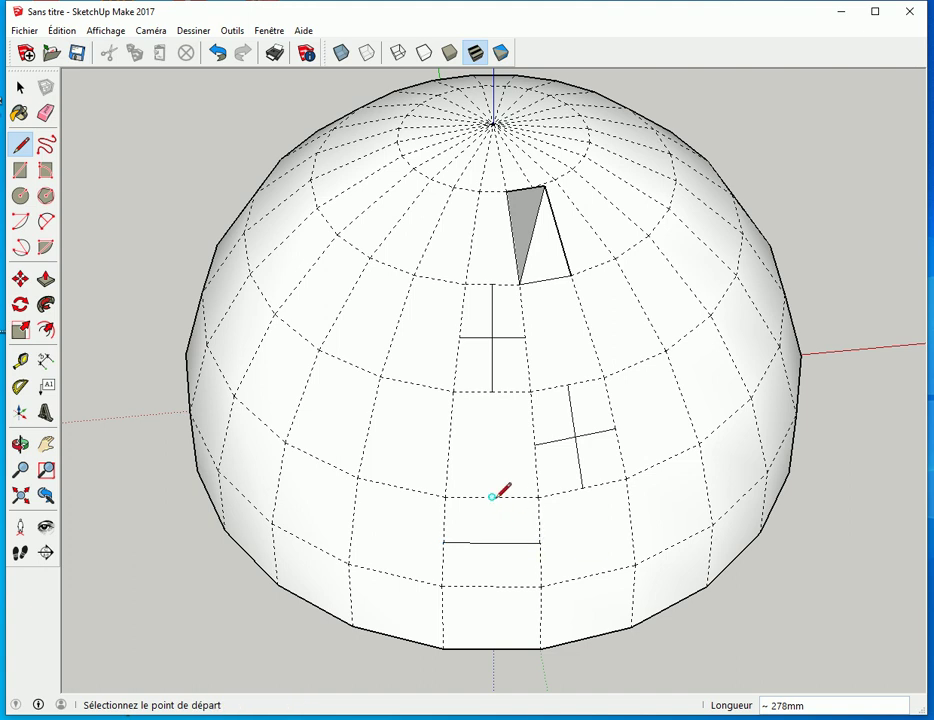
left_click(492, 496)
left_click(492, 584)
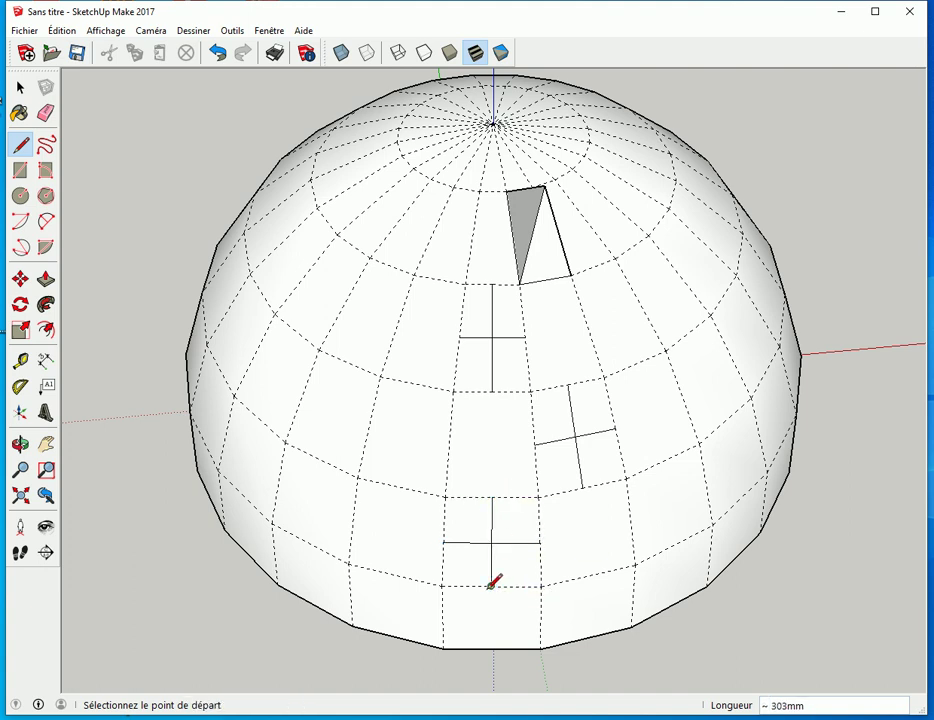
left_click(541, 618)
left_click(632, 597)
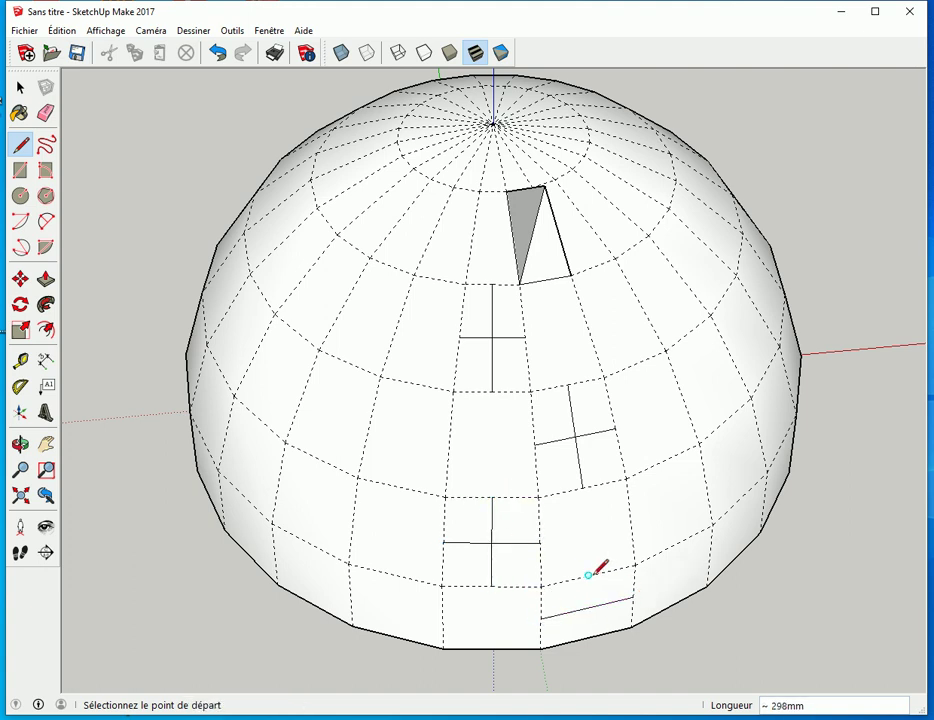
left_click(588, 576)
left_click(587, 636)
middle_click_drag(410, 505, 646, 452)
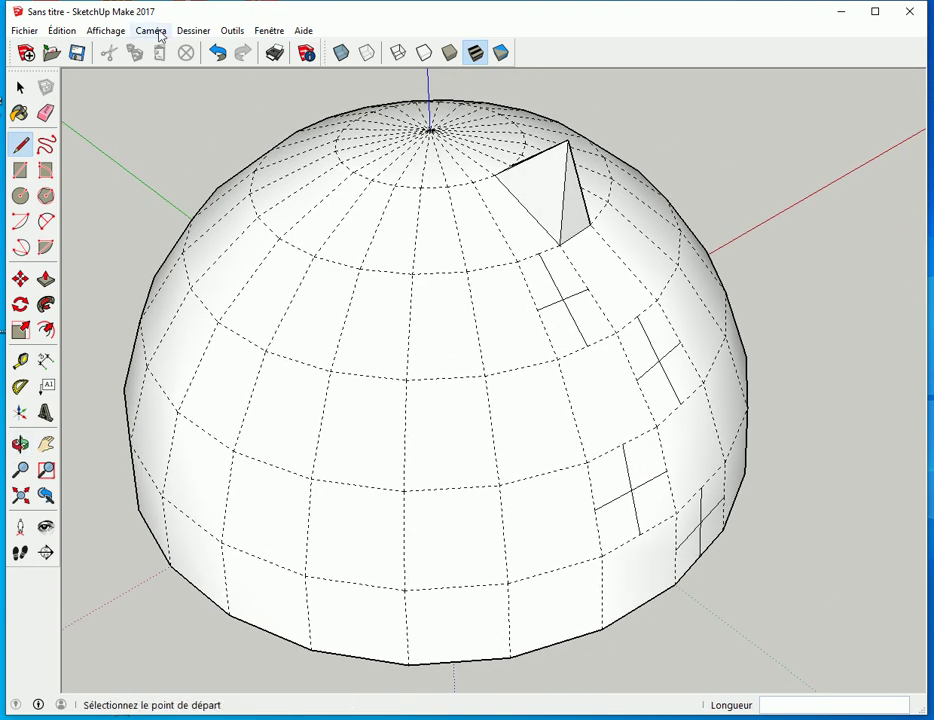
left_click(344, 60)
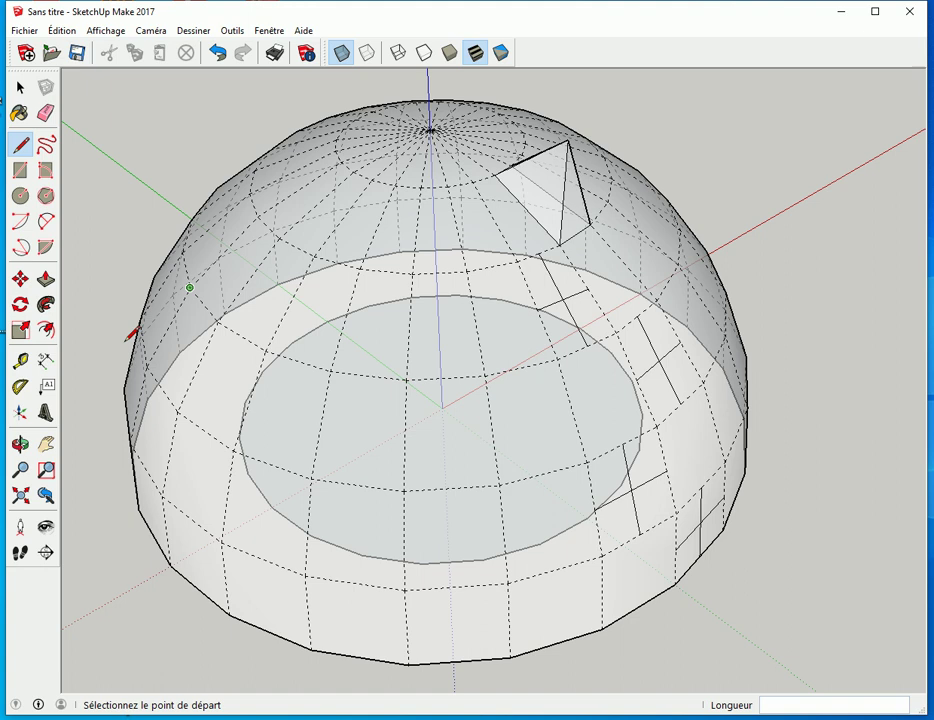
Place four Tape Measure guides radiating from the origin, the last reaching the dome's lower edge.
left_click(20, 361)
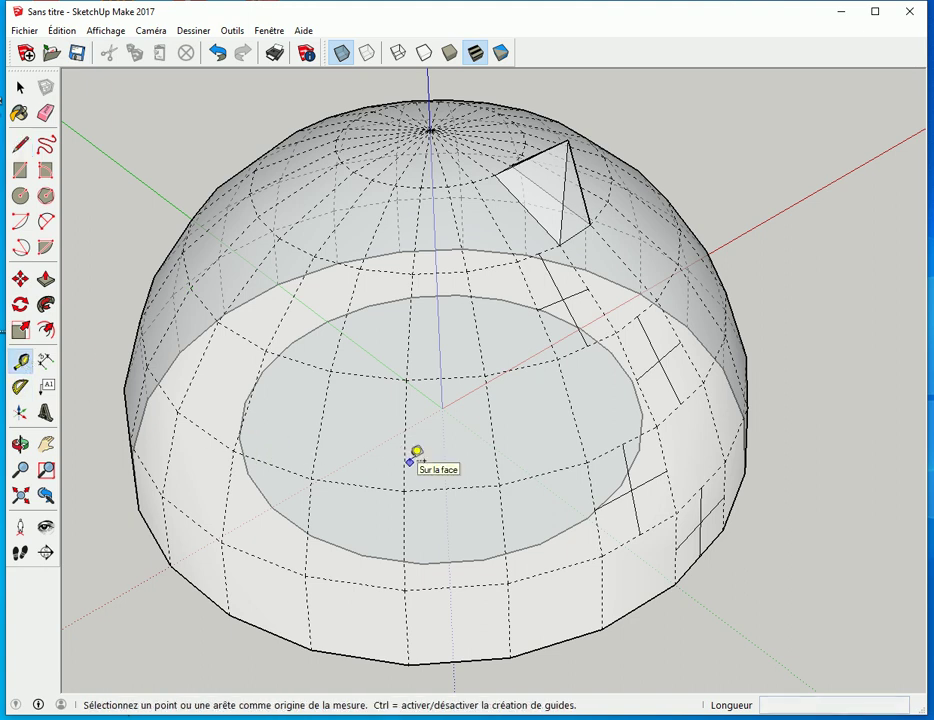
left_click(442, 408)
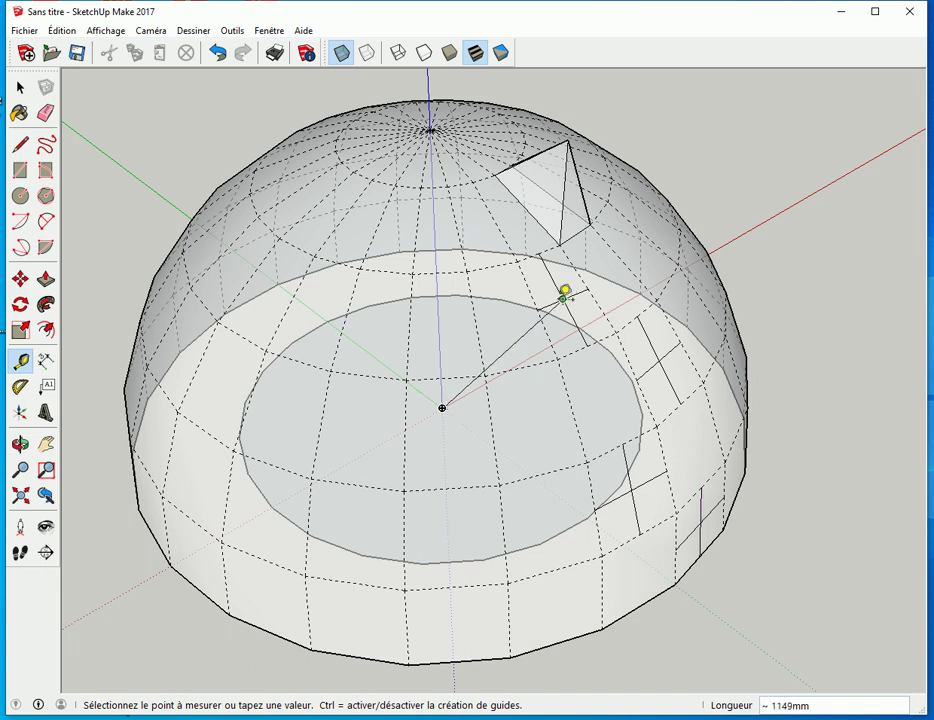
left_click(568, 296)
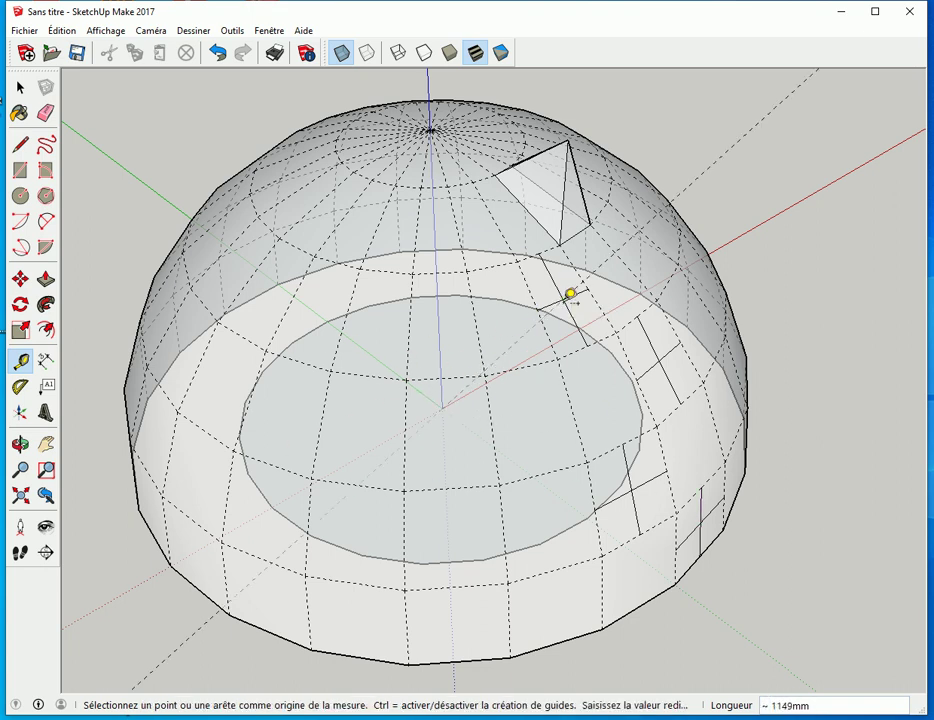
left_click(443, 406)
left_click(660, 356)
left_click(442, 405)
left_click(549, 454)
left_click(443, 405)
mouse_move(625, 502)
middle_mouse_down()
mouse_move(643, 571)
mouse_move(559, 536)
mouse_move(534, 549)
mouse_move(598, 557)
middle_mouse_up()
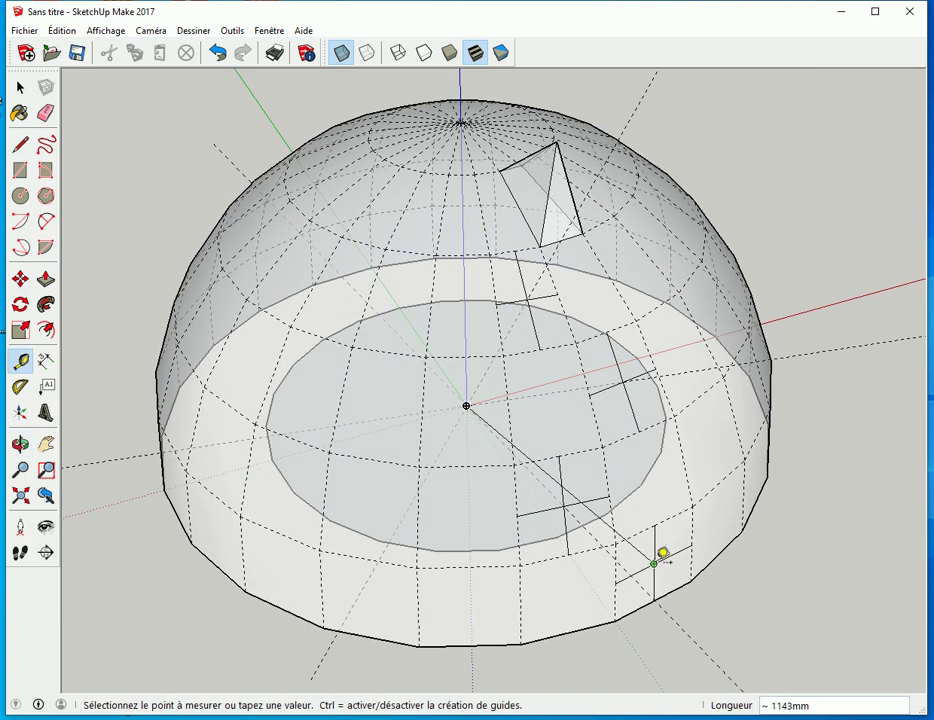
left_click(660, 557)
Turn X-ray off and grab the vertex at the first cross with Move.
scroll(515, 445, "down", 2)
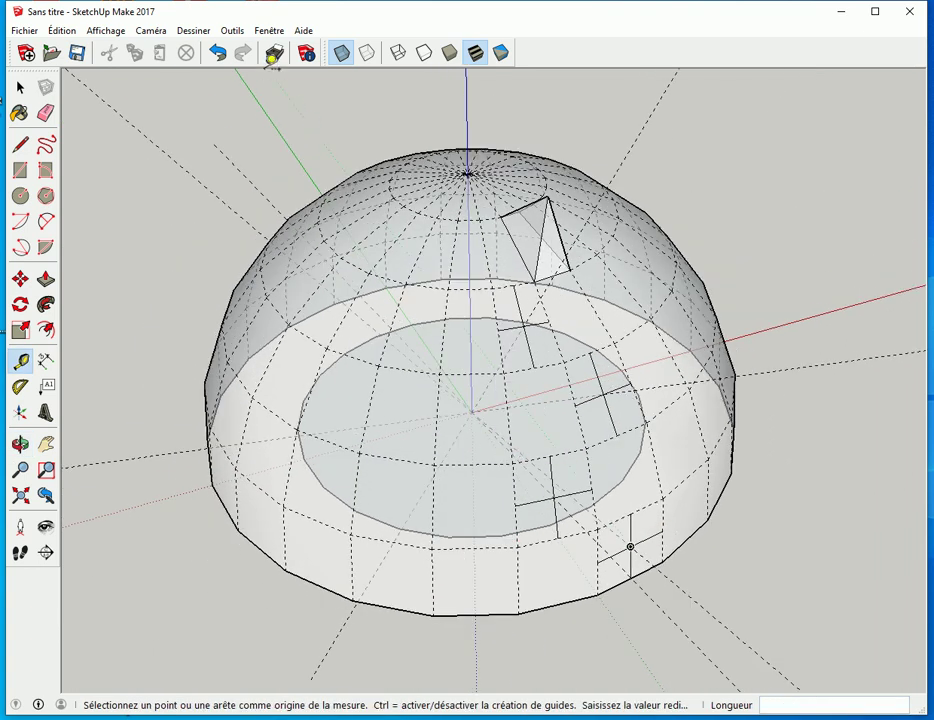
left_click(341, 53)
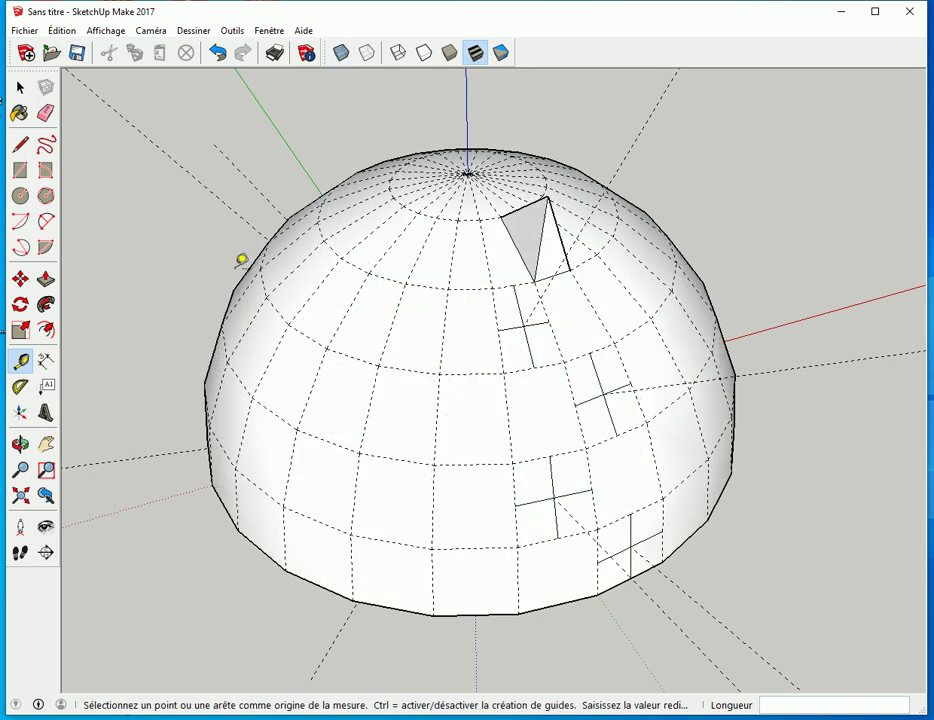
middle_click_drag(221, 293, 257, 188)
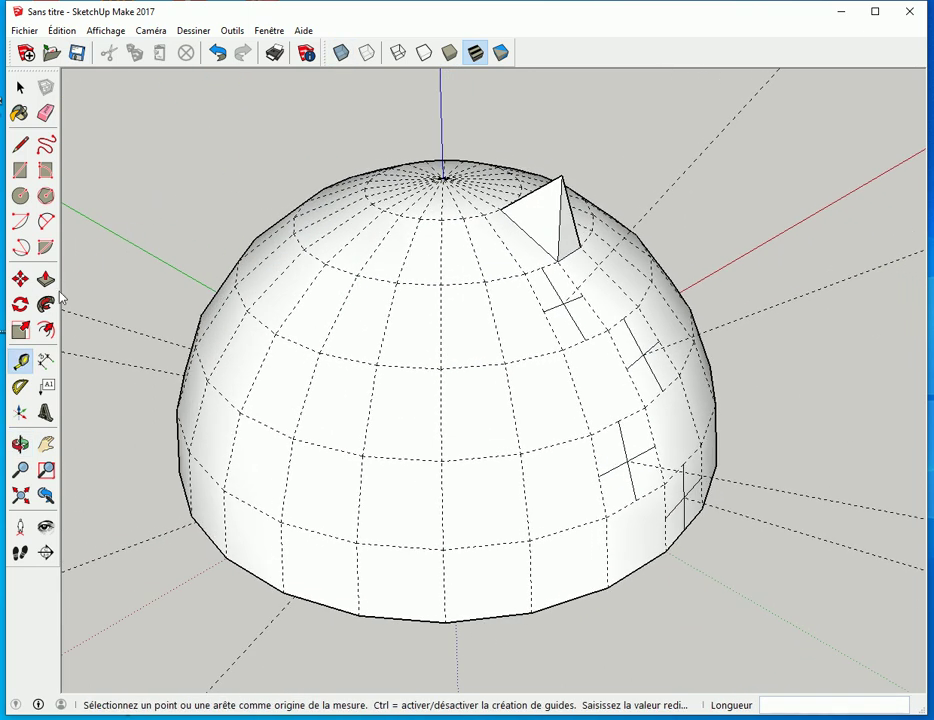
left_click(20, 279)
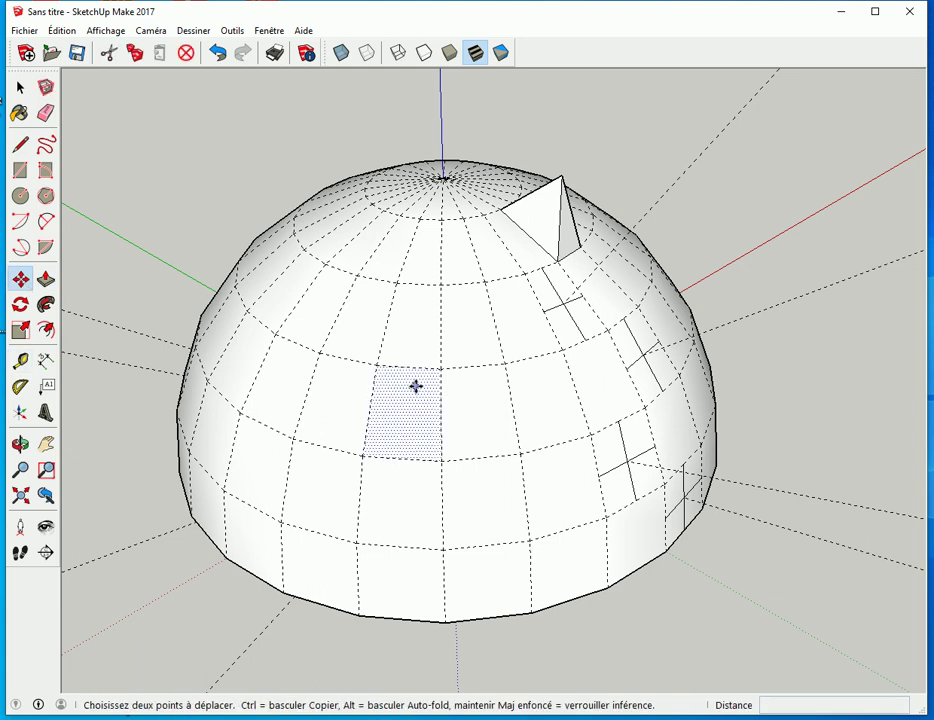
left_click(562, 305)
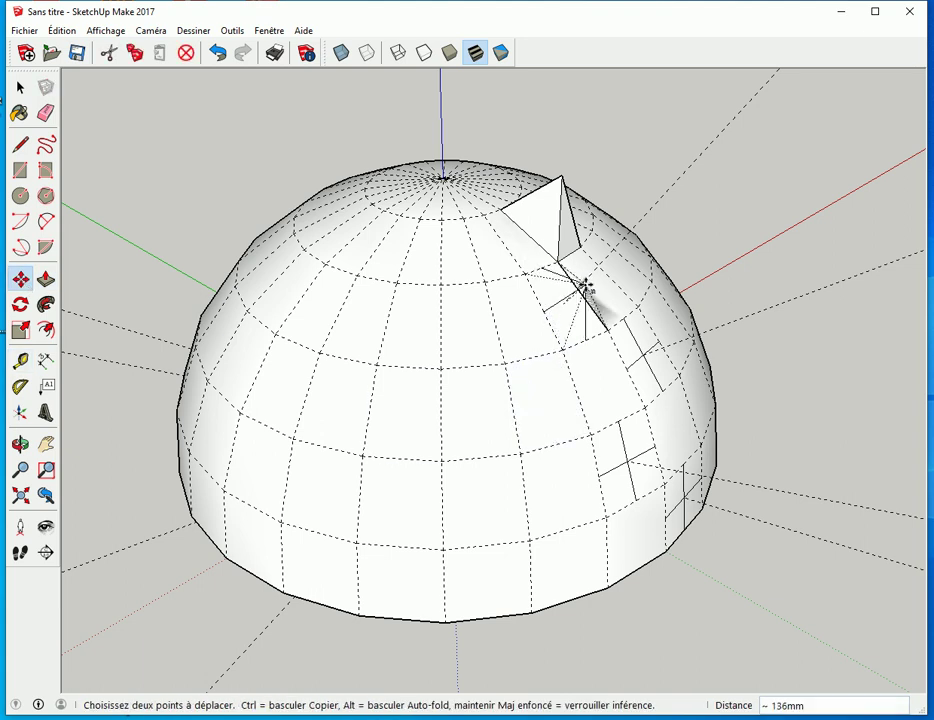
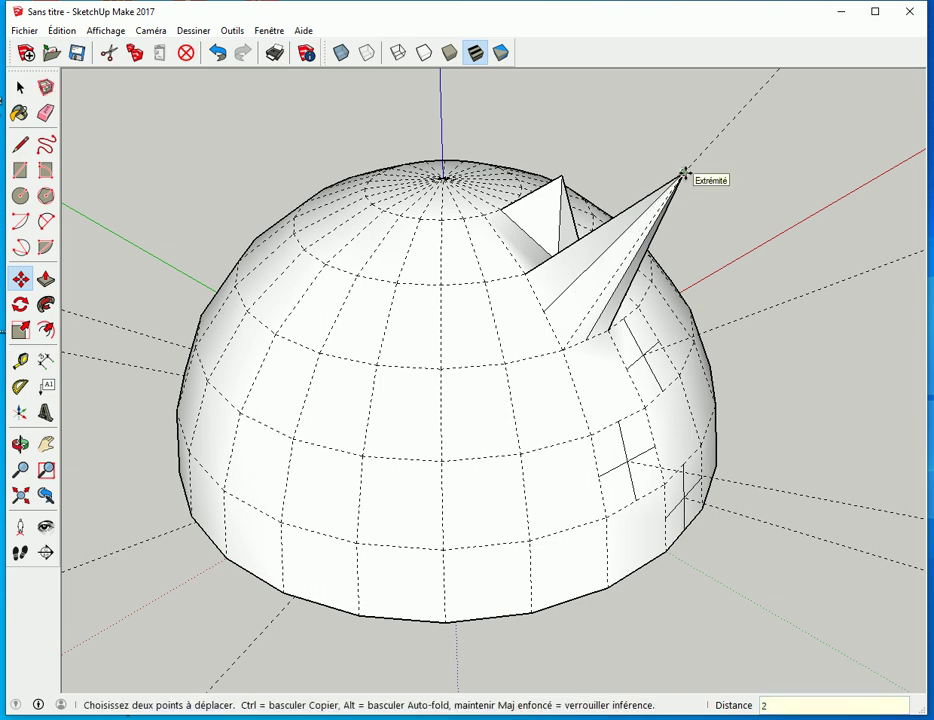
Pull the remaining dome vertices of the diagonal row out into 250 mm spikes.
key("Escape")
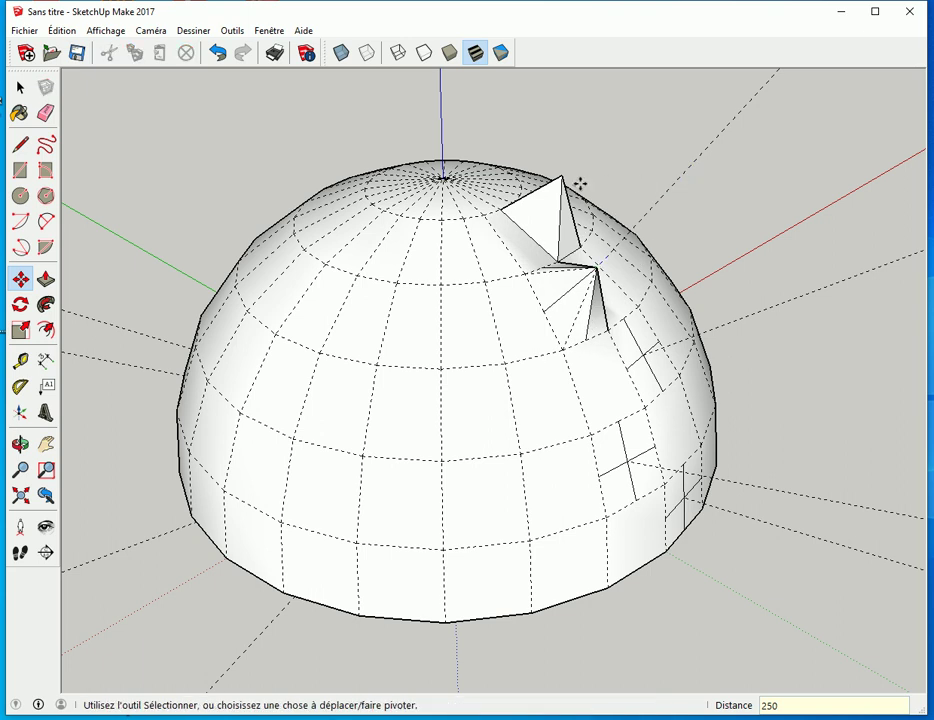
left_click(643, 360)
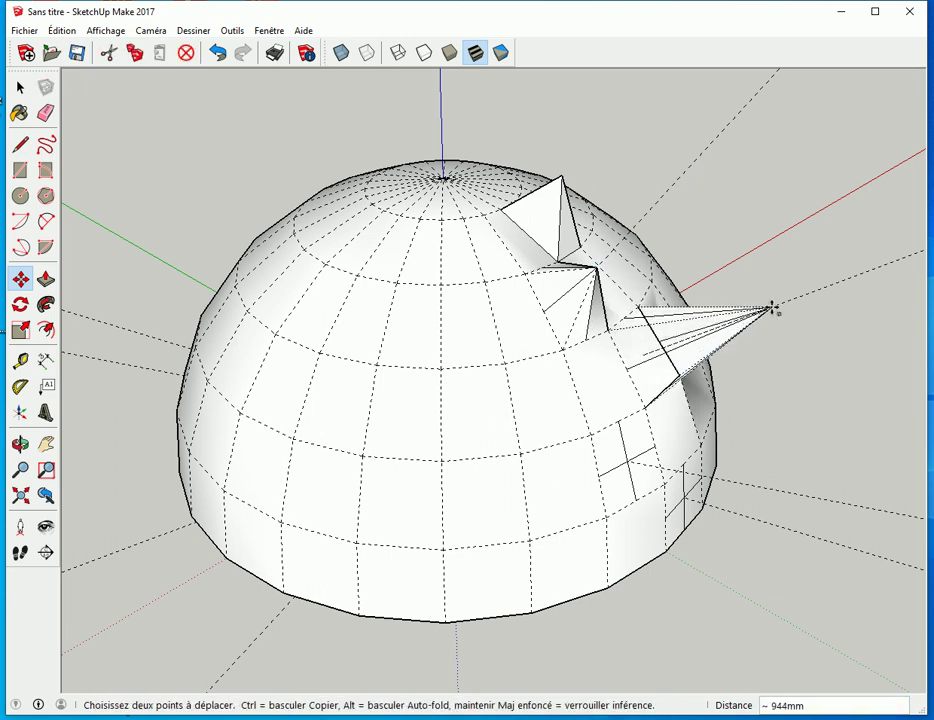
left_click(775, 307)
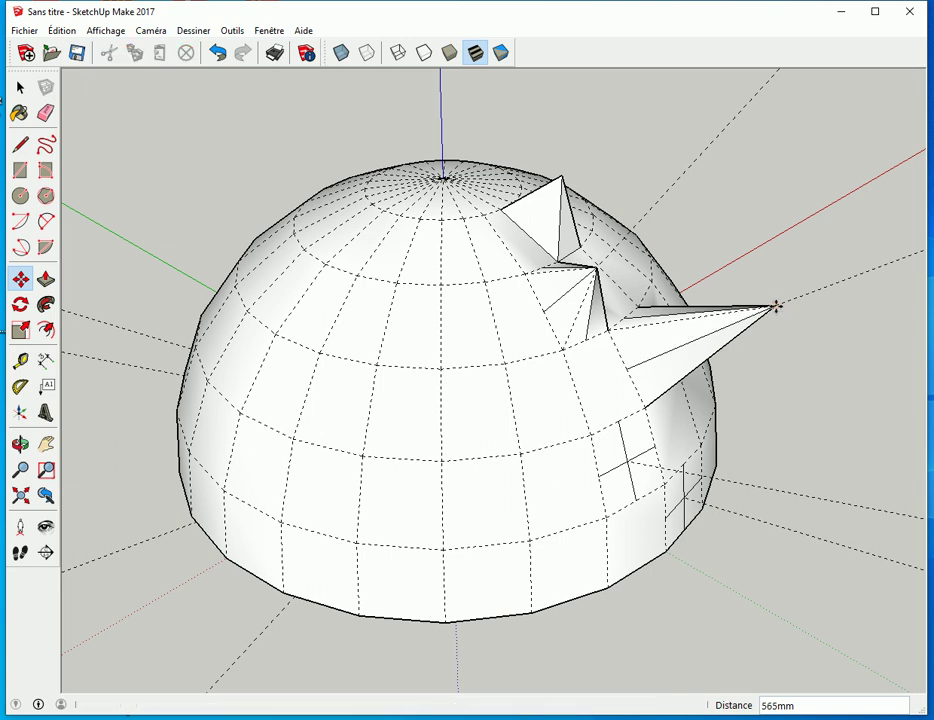
key("ctrl+z")
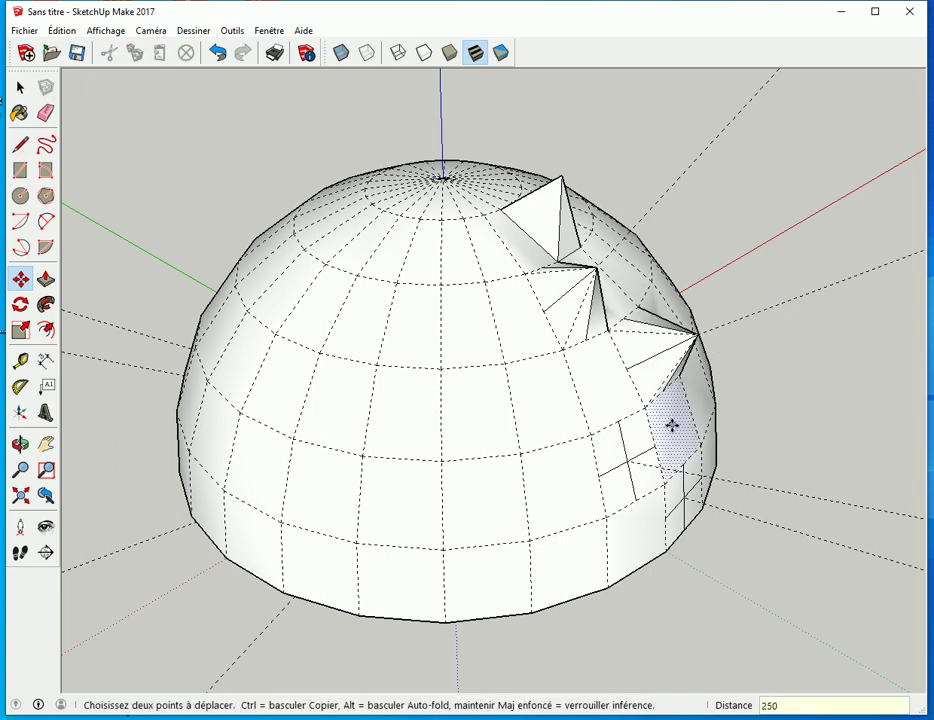
left_click(630, 459)
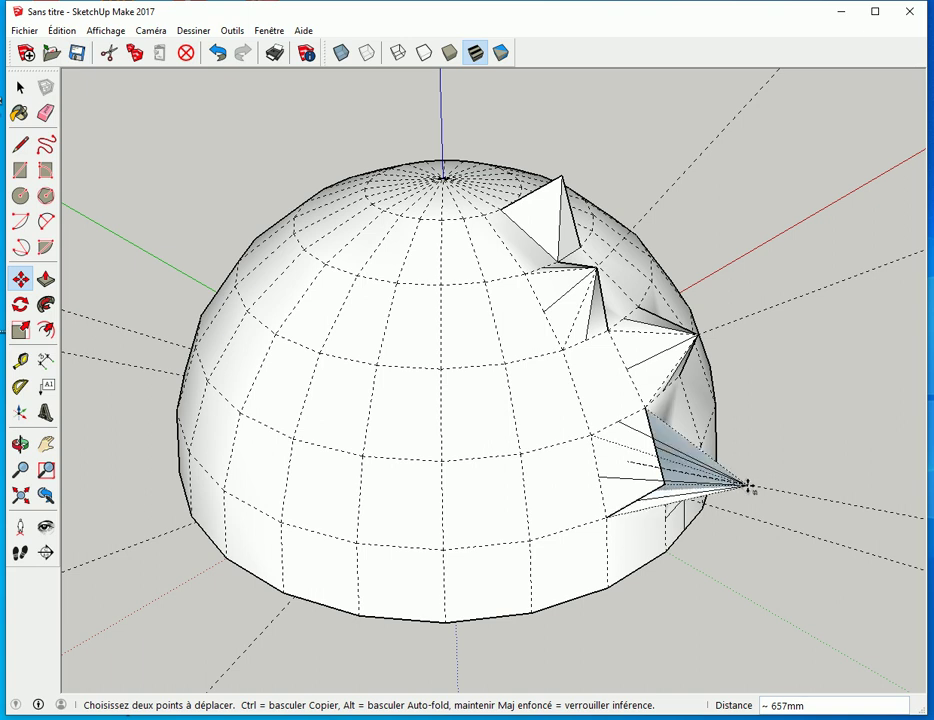
left_click(759, 487)
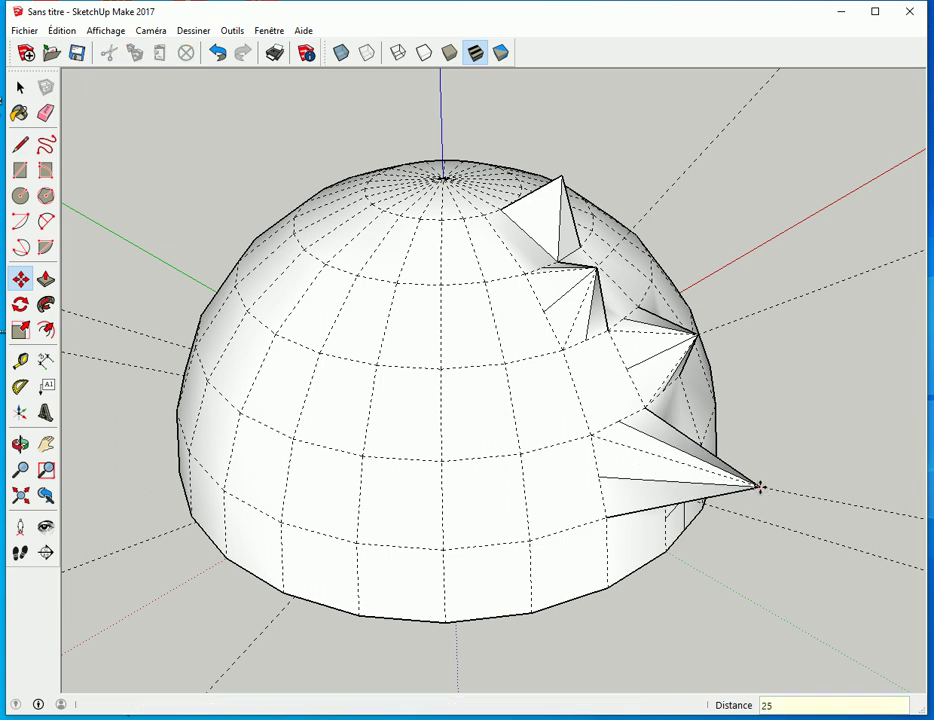
key("ctrl+z")
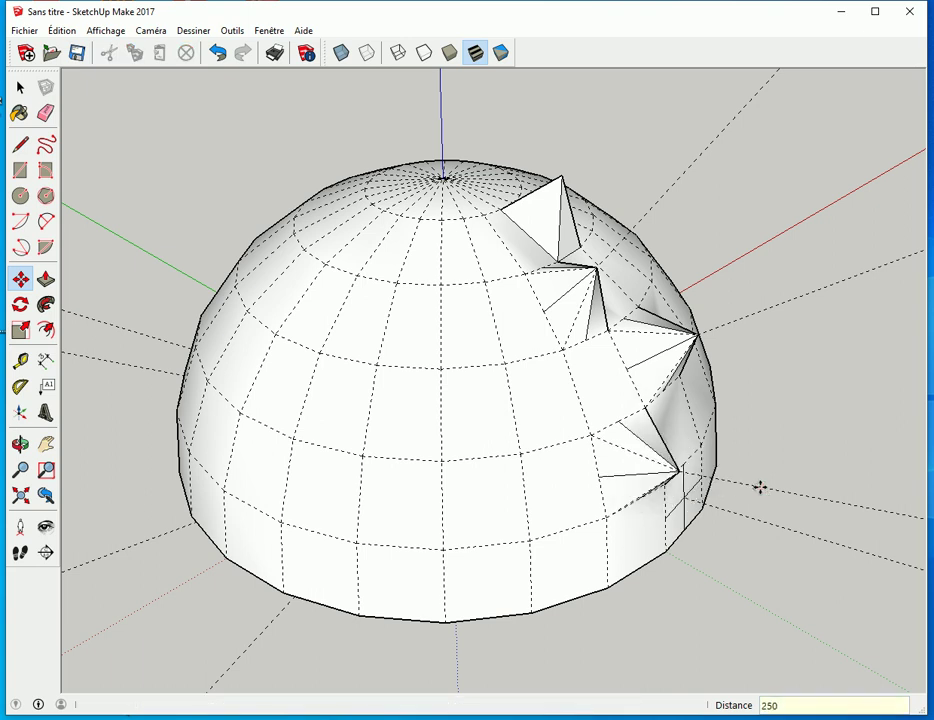
left_click(685, 497)
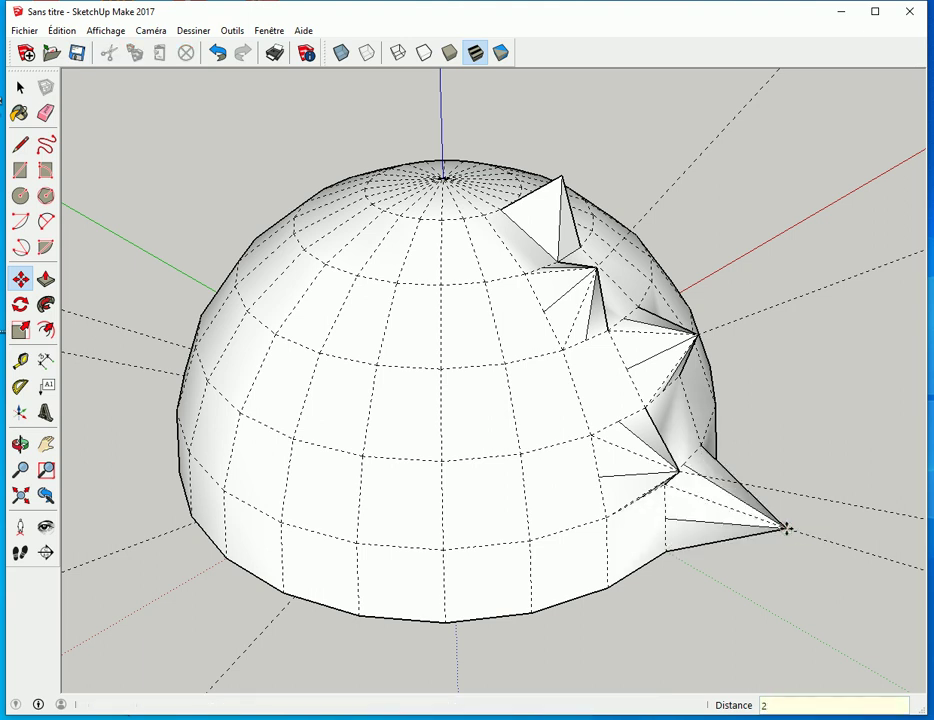
key("Escape")
key("space")
Delete all construction guides with Edition > Supprimer les guides.
middle_click_drag(790, 485, 655, 490)
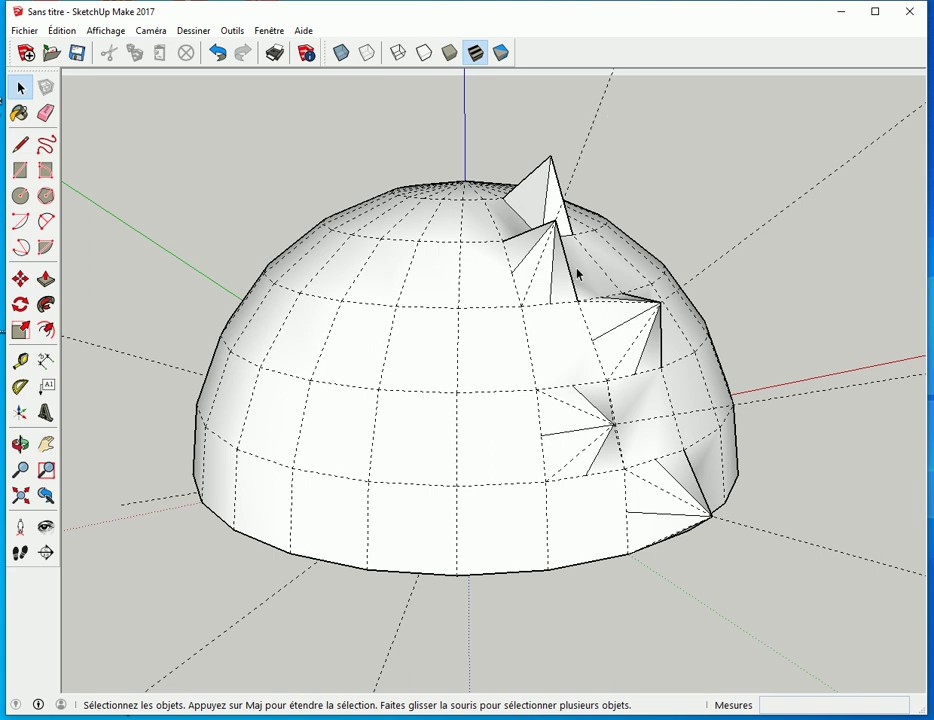
left_click(61, 30)
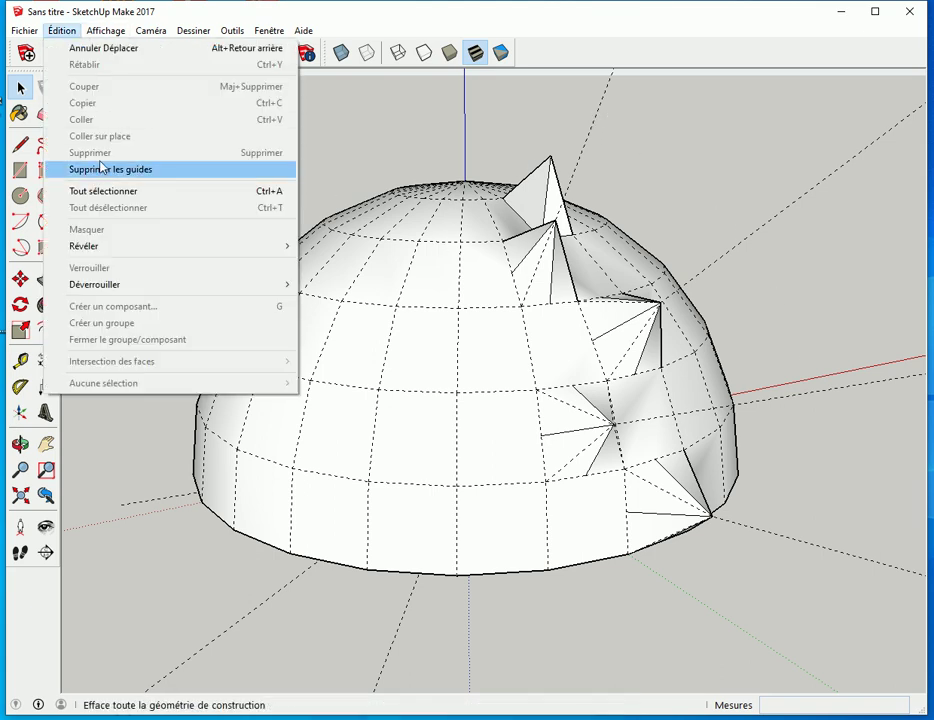
left_click(125, 174)
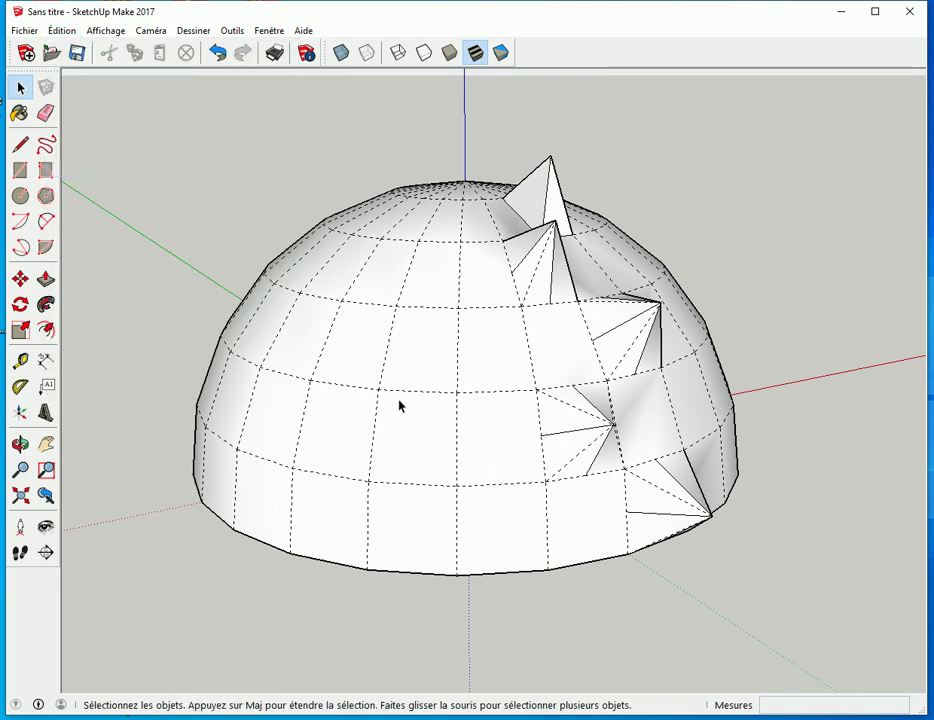
Erase the stray solid edges beside the top and middle spikes.
key("e")
scroll(485, 360, "up", 3)
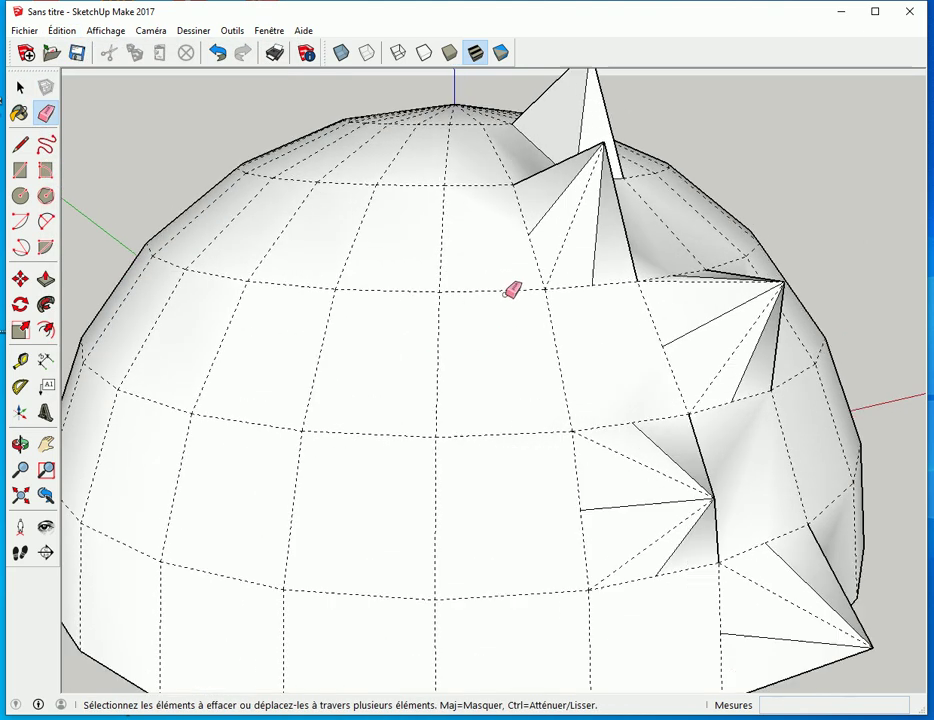
scroll(588, 254, "up", 2)
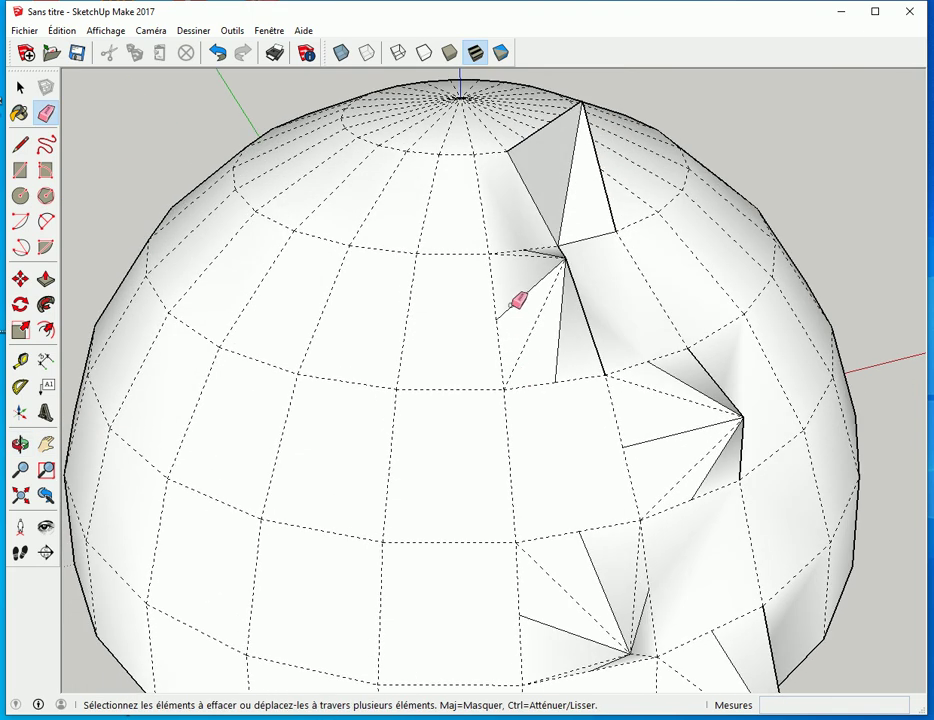
left_click(517, 300)
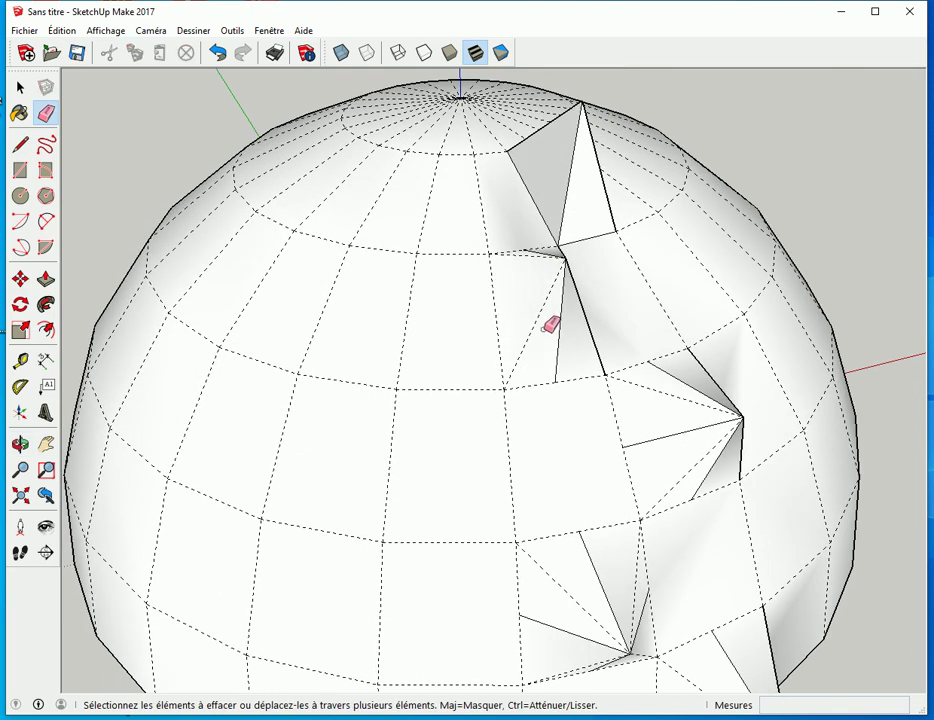
left_click(558, 340)
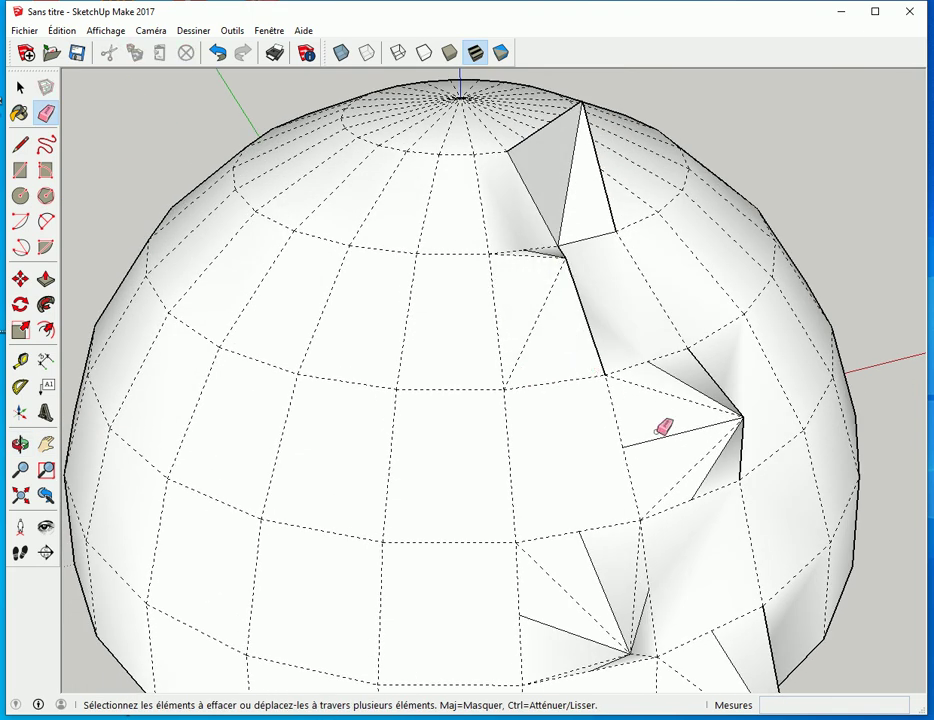
left_click(683, 382)
Erase the edges at the central vertex, the bottom tip and the rim notch.
mouse_move(671, 434)
middle_mouse_down()
mouse_move(644, 409)
mouse_move(442, 327)
mouse_move(454, 343)
mouse_move(427, 269)
middle_mouse_up()
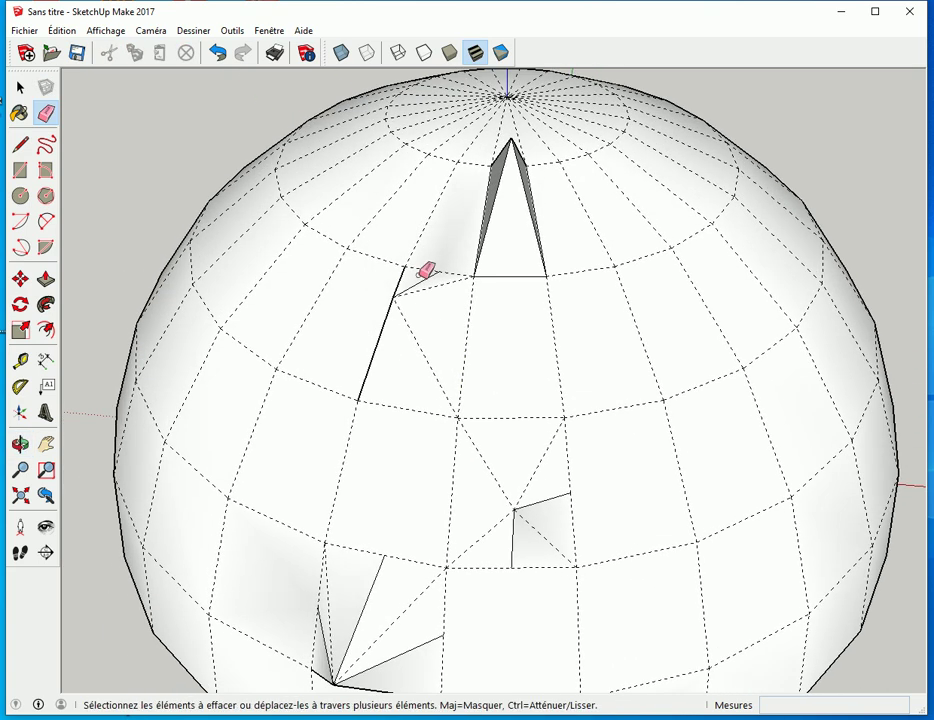
left_click_drag(567, 490, 556, 494)
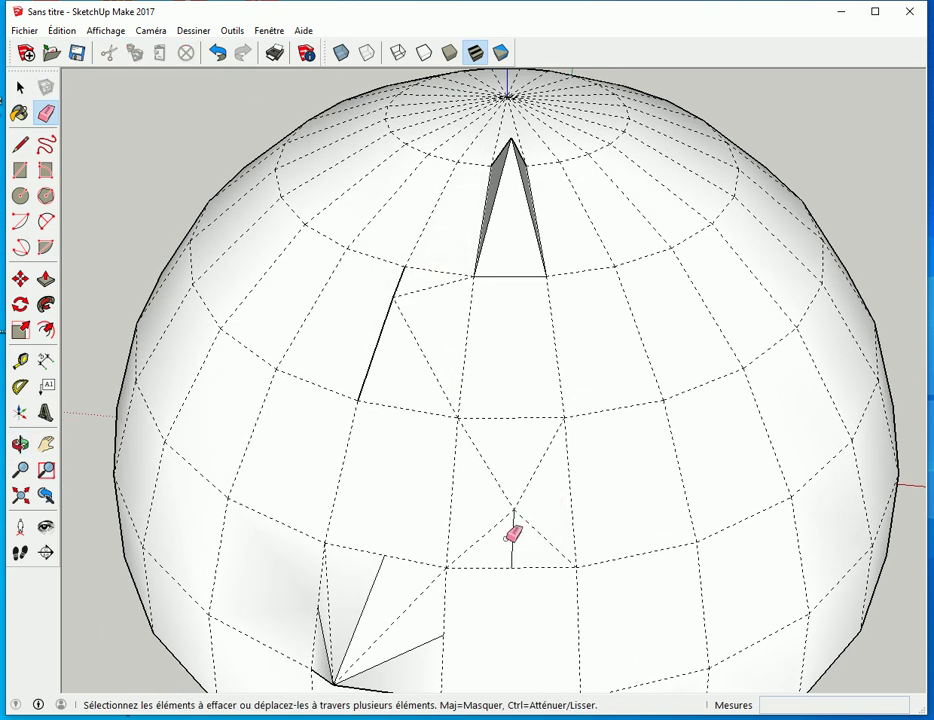
mouse_move(521, 625)
middle_mouse_down()
mouse_move(553, 600)
mouse_move(681, 337)
mouse_move(534, 236)
middle_mouse_up()
mouse_move(534, 236)
left_mouse_down()
mouse_move(555, 307)
mouse_move(514, 337)
left_mouse_up()
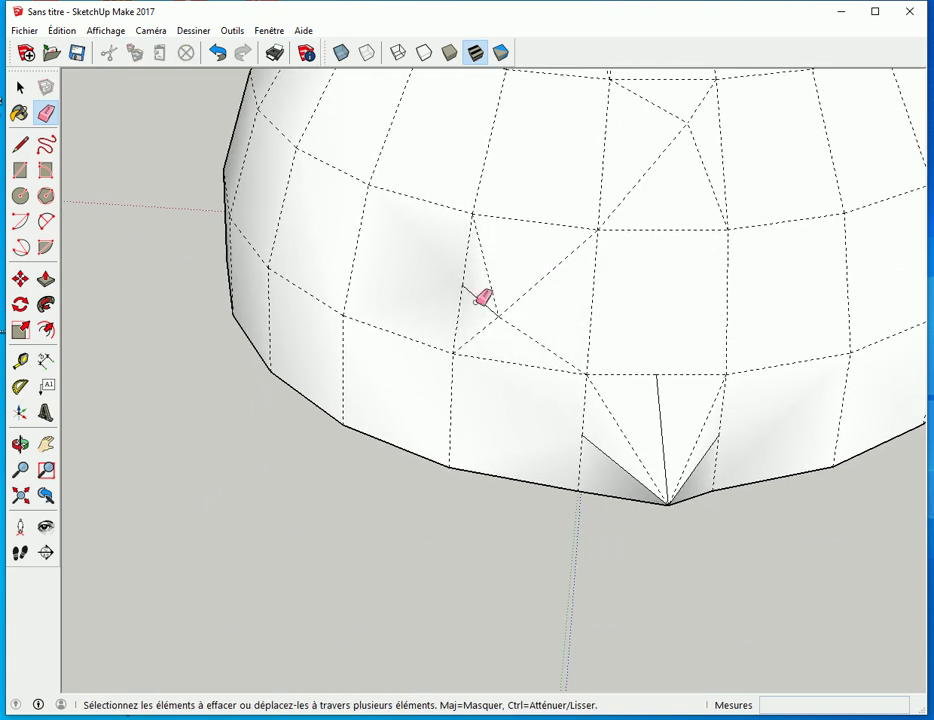
left_click(480, 300)
left_click(663, 428)
left_click_drag(634, 454, 627, 471)
mouse_move(721, 475)
middle_mouse_down()
mouse_move(705, 407)
mouse_move(622, 289)
mouse_move(667, 281)
middle_mouse_up()
left_click(632, 309)
left_click_drag(620, 314, 598, 340)
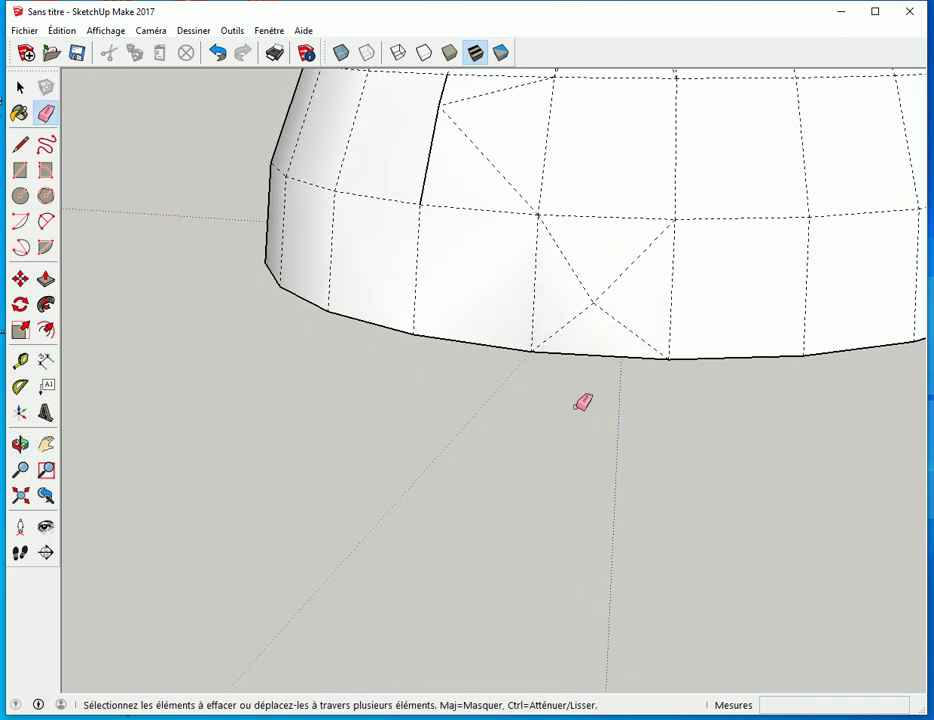
Trace the first square's diagonals and sides with the Line tool to refill its faces.
key("l")
left_click(534, 349)
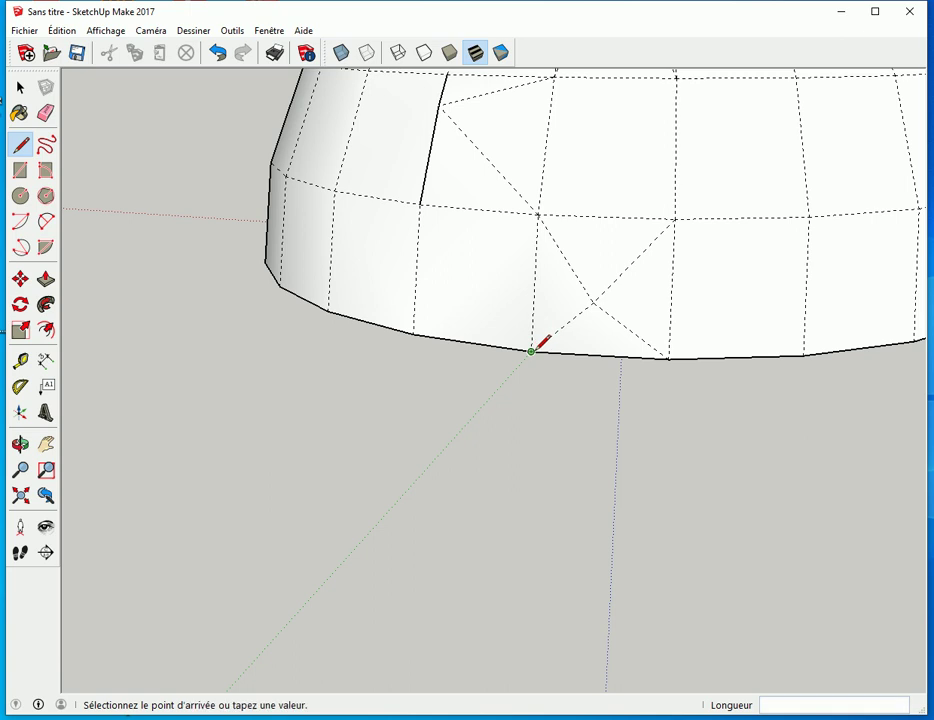
left_click(594, 301)
left_click(675, 218)
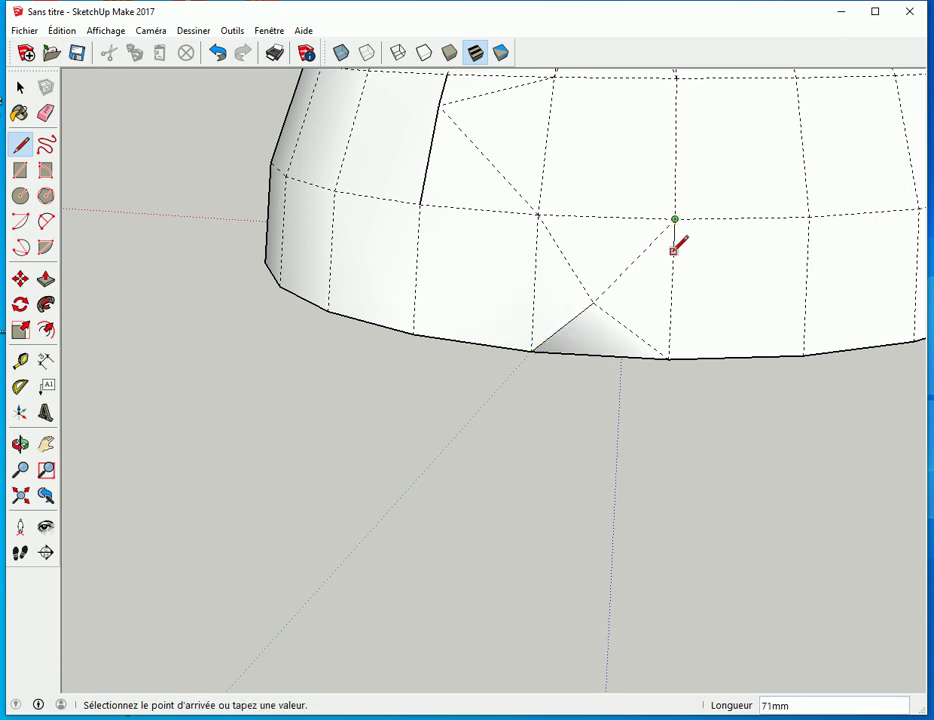
left_click(593, 302)
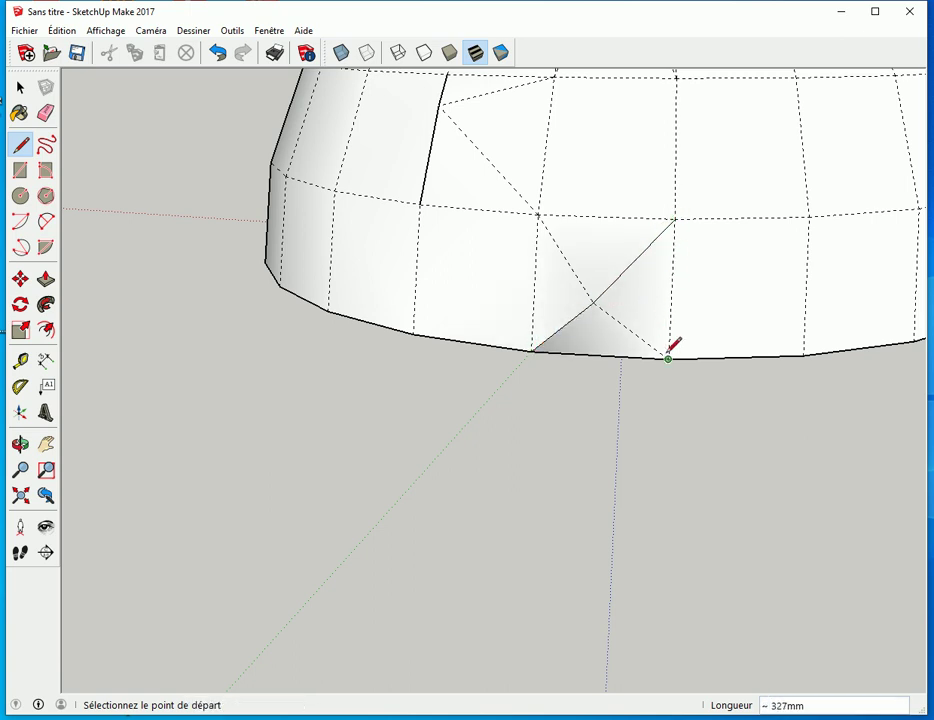
left_click(668, 357)
left_click(593, 302)
left_click(675, 218)
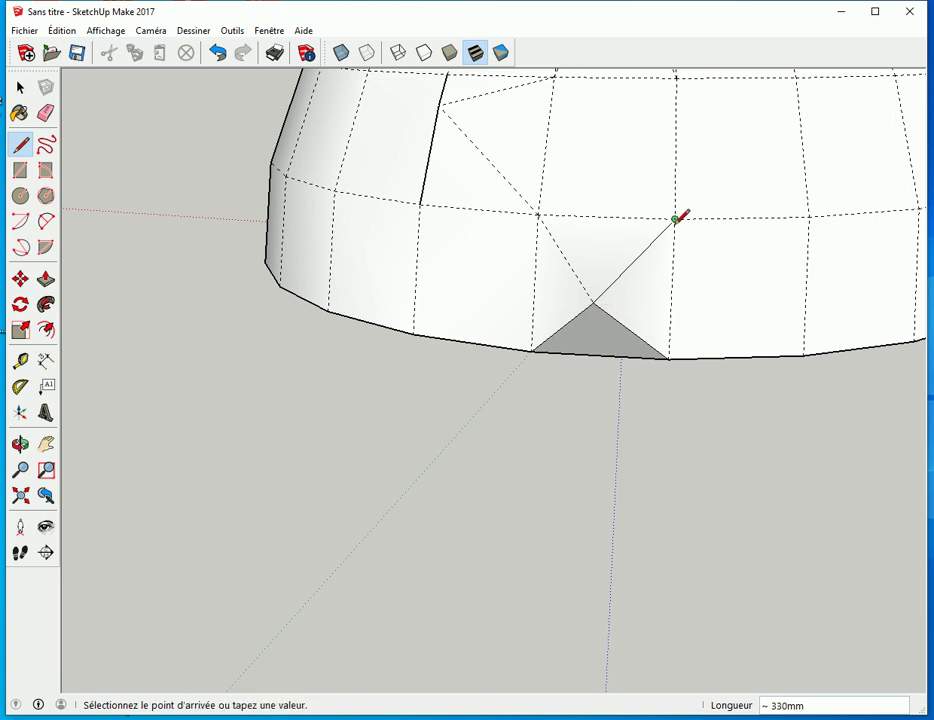
left_click(668, 357)
left_click(675, 218)
left_click(538, 215)
left_click(538, 215)
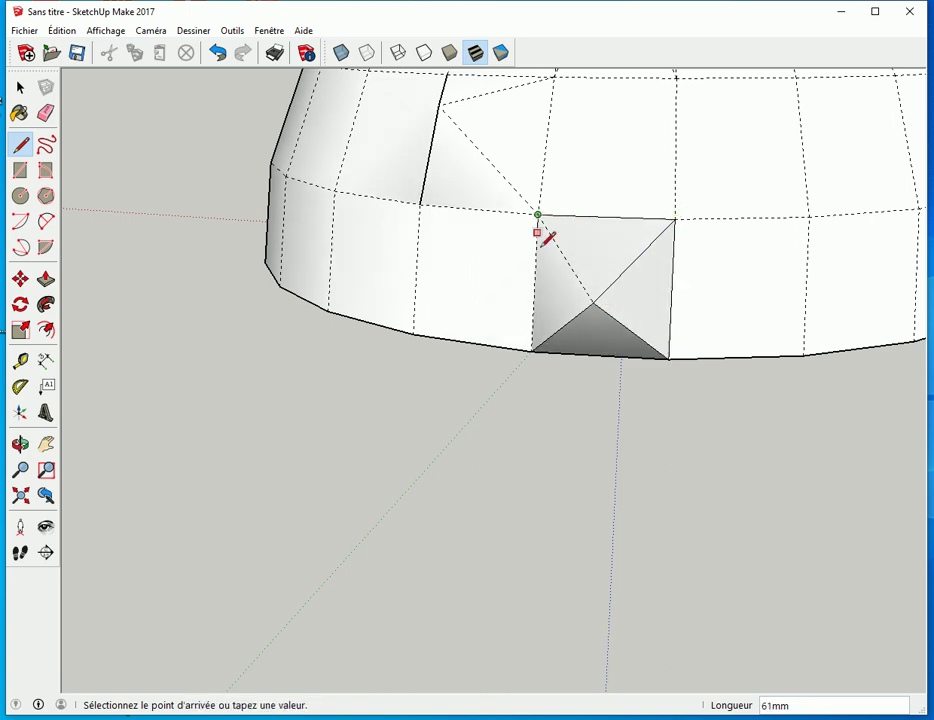
left_click(532, 350)
left_click(593, 302)
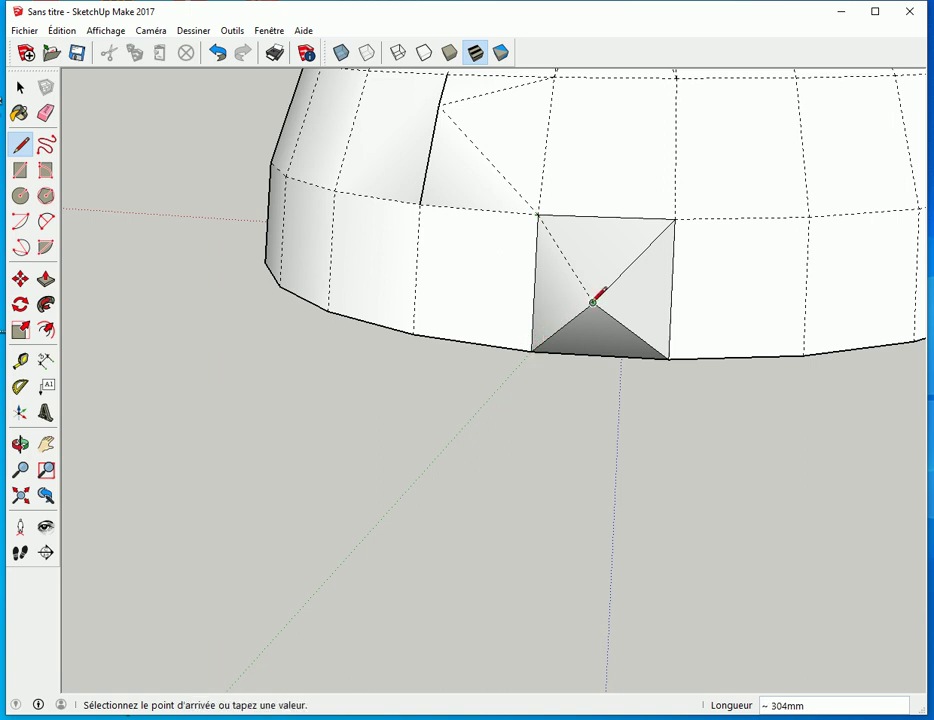
left_click(539, 214)
Trace the second square's diagonals and sides to refill its four triangular faces.
mouse_move(522, 270)
middle_mouse_down()
mouse_move(555, 427)
mouse_move(700, 425)
mouse_move(717, 351)
middle_mouse_up()
left_click(707, 352)
left_click(657, 272)
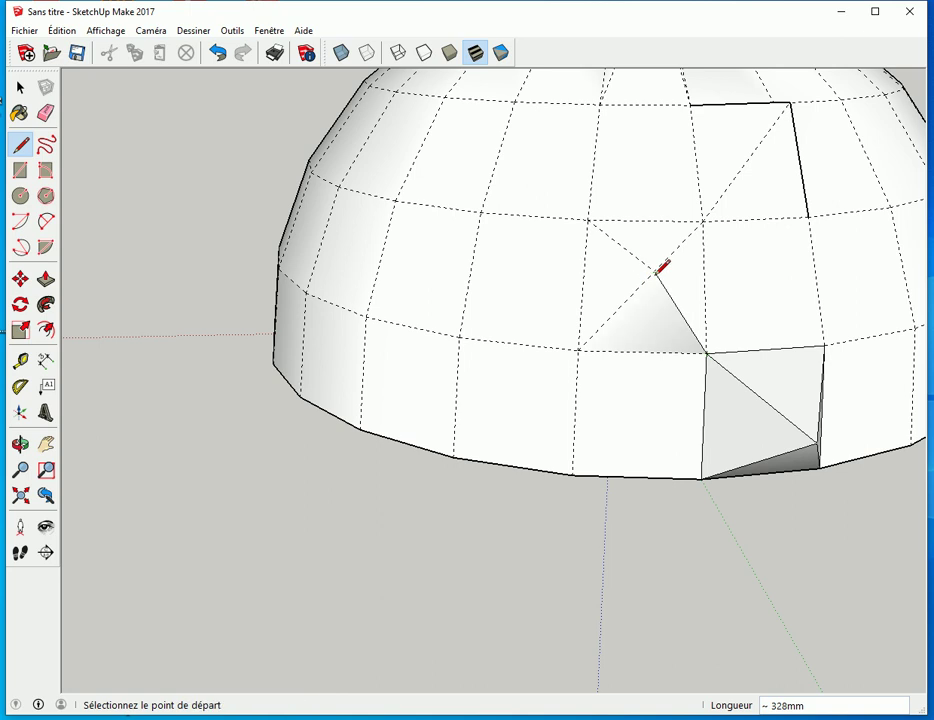
left_click(655, 270)
left_click(703, 221)
left_click(703, 221)
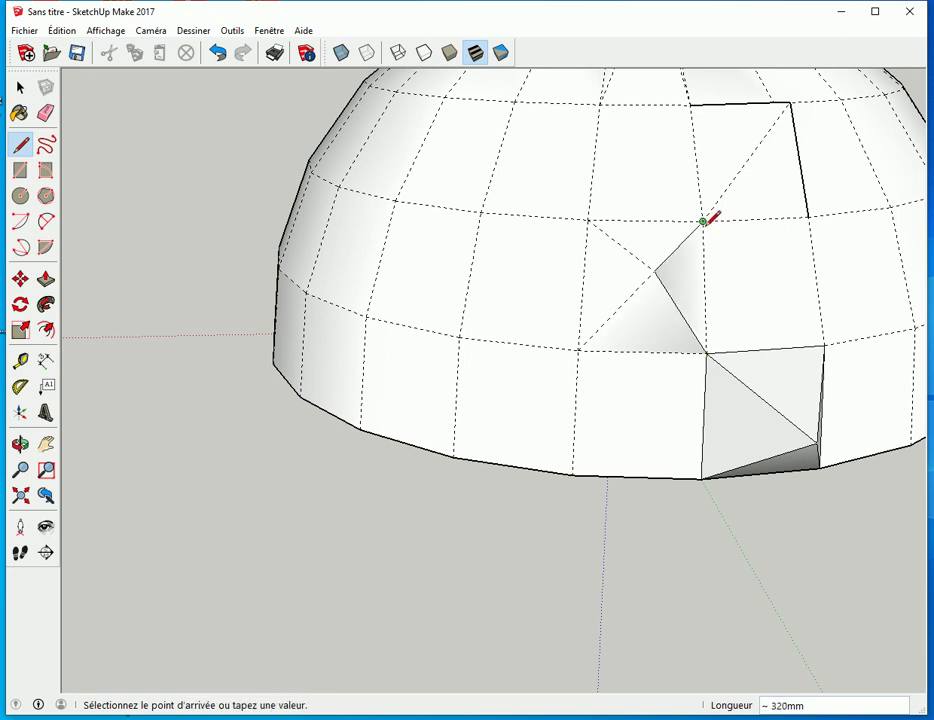
left_click(707, 351)
left_click(655, 270)
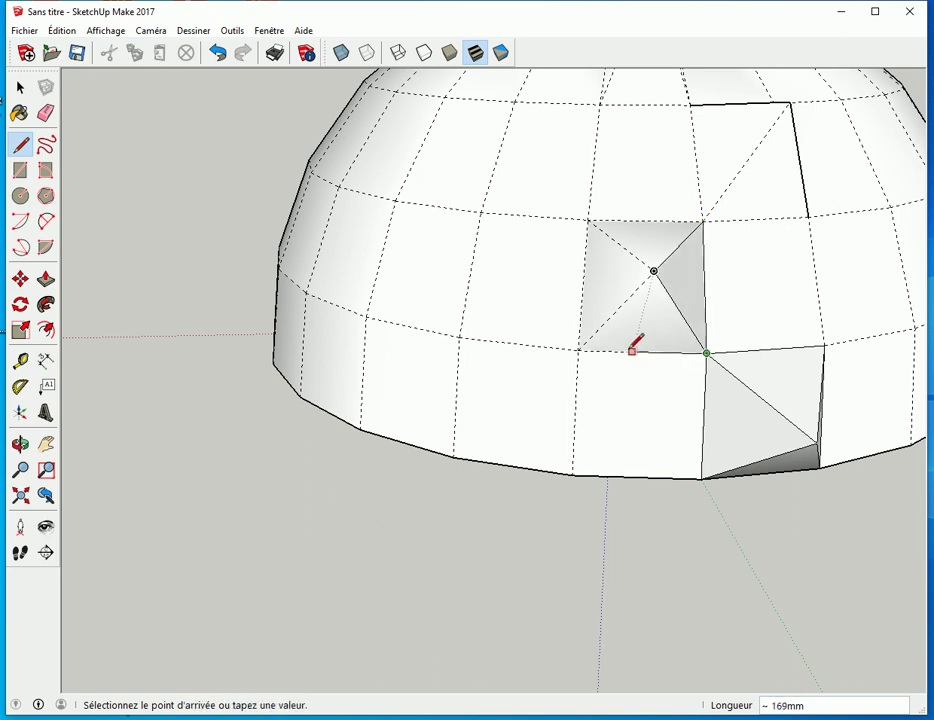
left_click(578, 349)
left_click(655, 270)
left_click(655, 270)
left_click(590, 222)
left_click(589, 221)
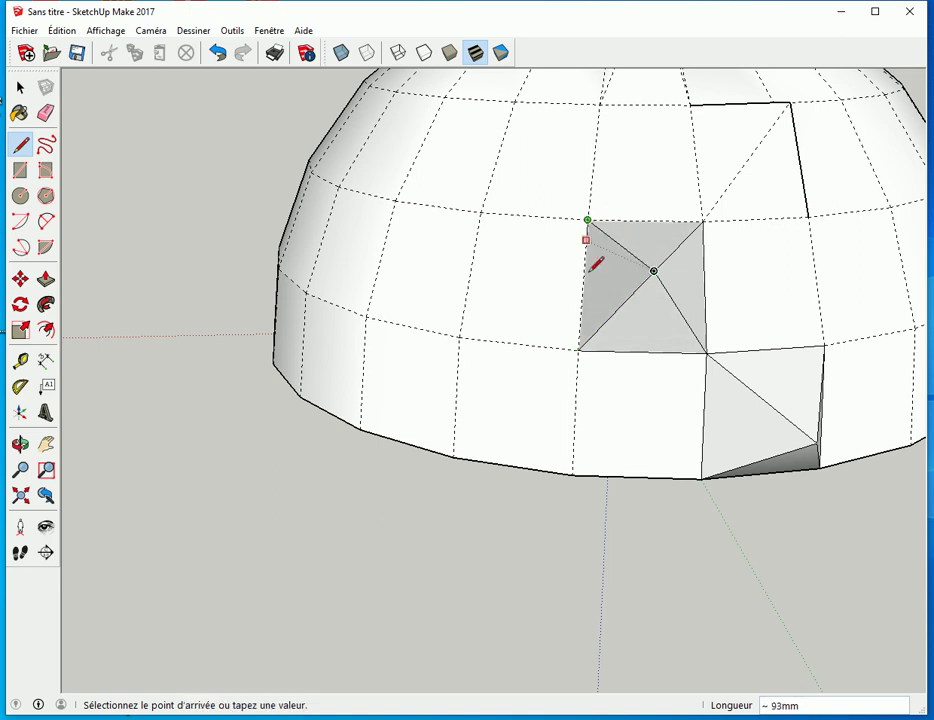
left_click(578, 349)
left_click(589, 220)
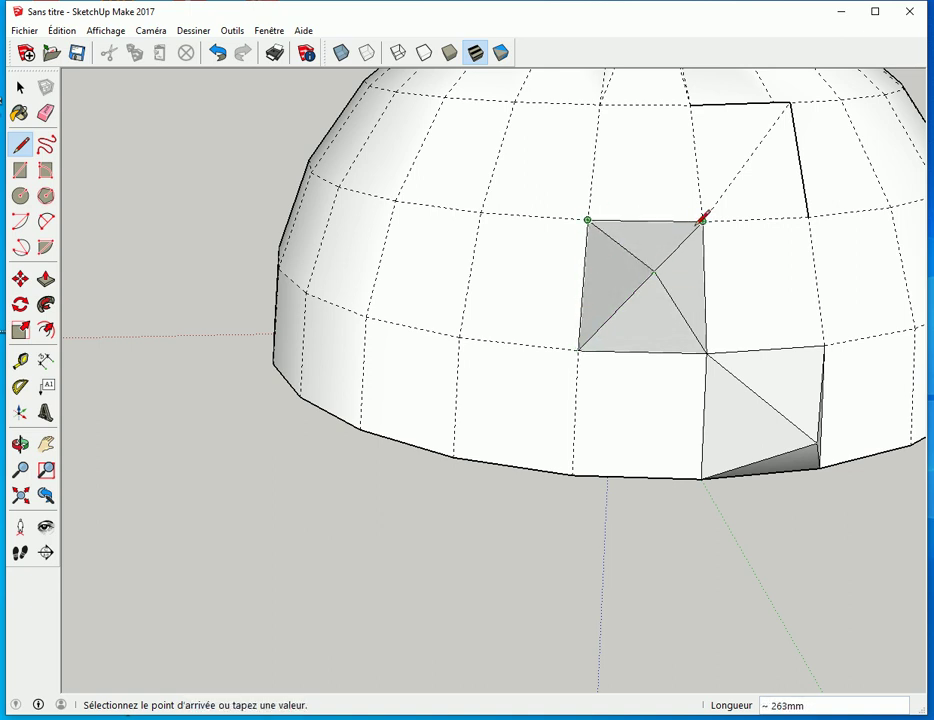
left_click(703, 220)
Draw edges across the top square to rebuild its triangular spike facets.
mouse_move(741, 308)
middle_mouse_down()
mouse_move(605, 476)
mouse_move(557, 430)
middle_mouse_up()
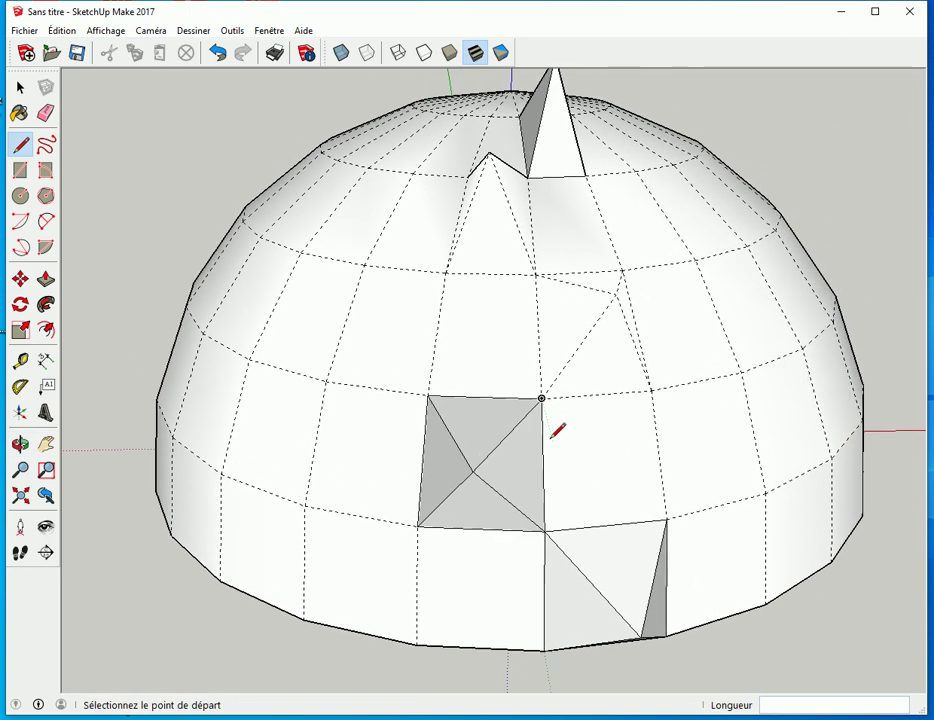
left_click(541, 398)
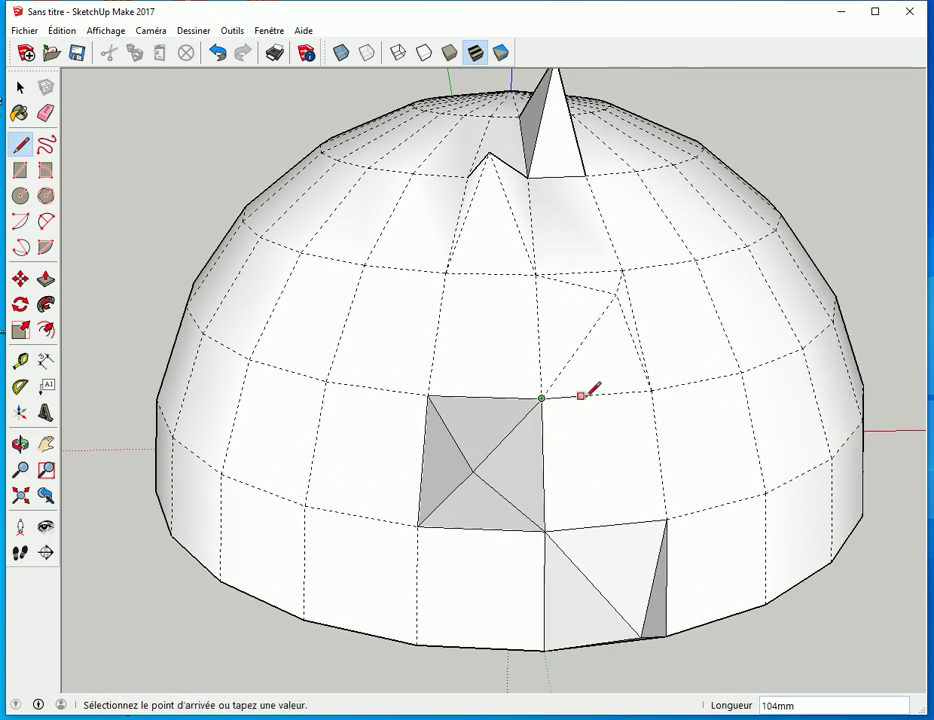
left_click(651, 390)
left_click(651, 390)
left_click(621, 273)
left_click(622, 270)
left_click(622, 270)
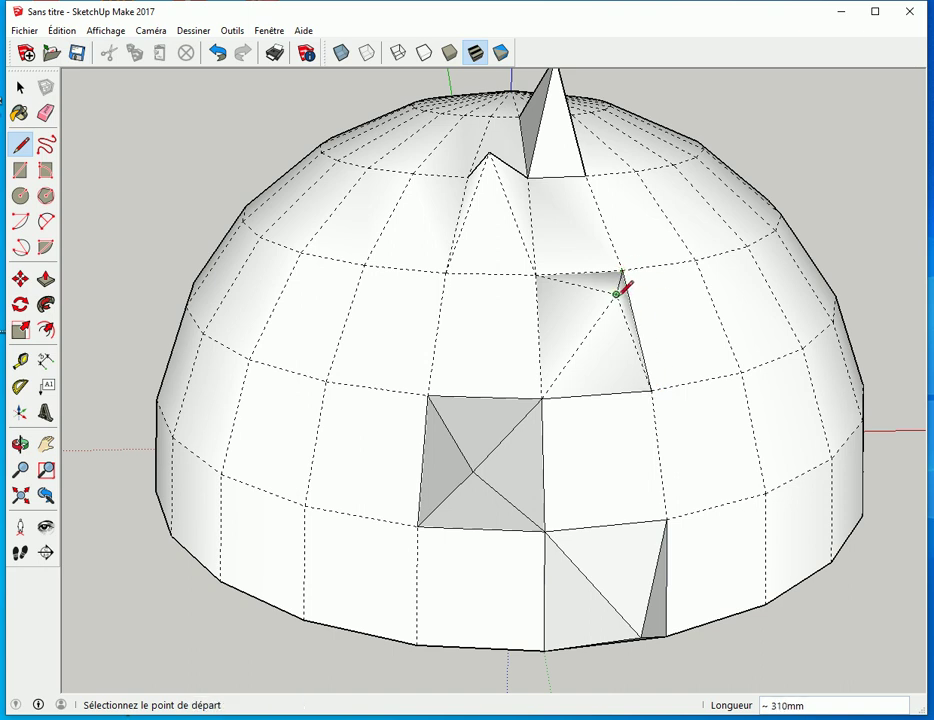
left_click(651, 390)
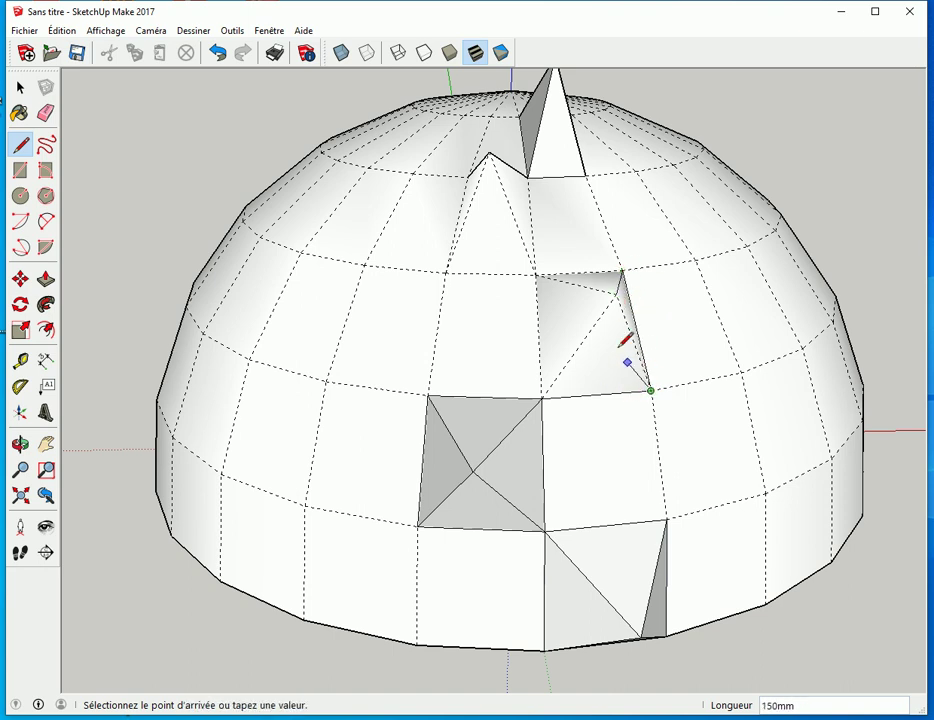
left_click(621, 273)
left_click(617, 294)
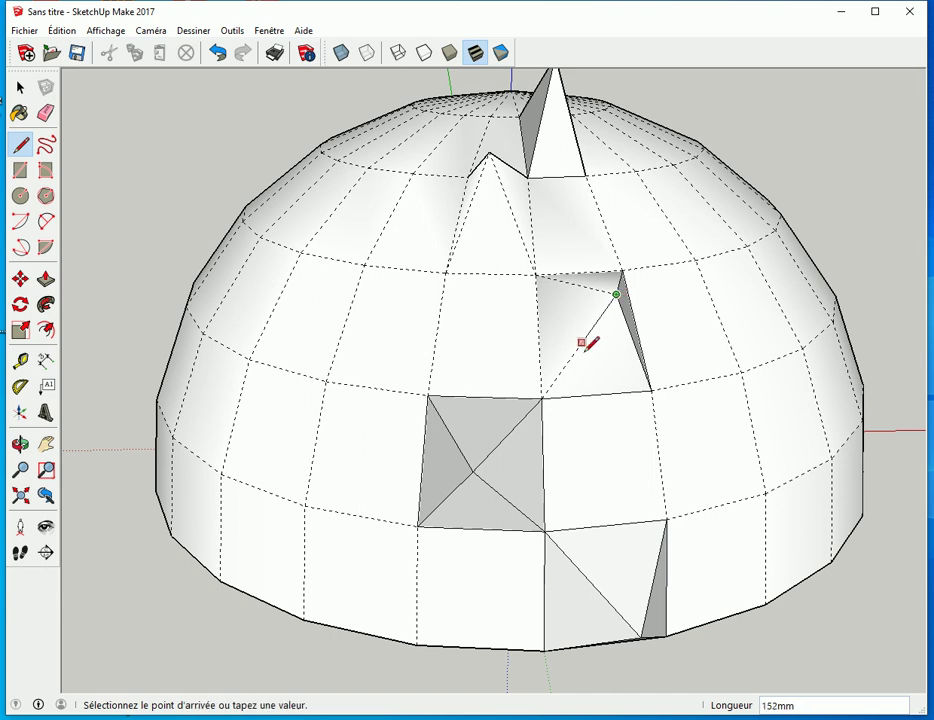
left_click(545, 396)
left_click(541, 398)
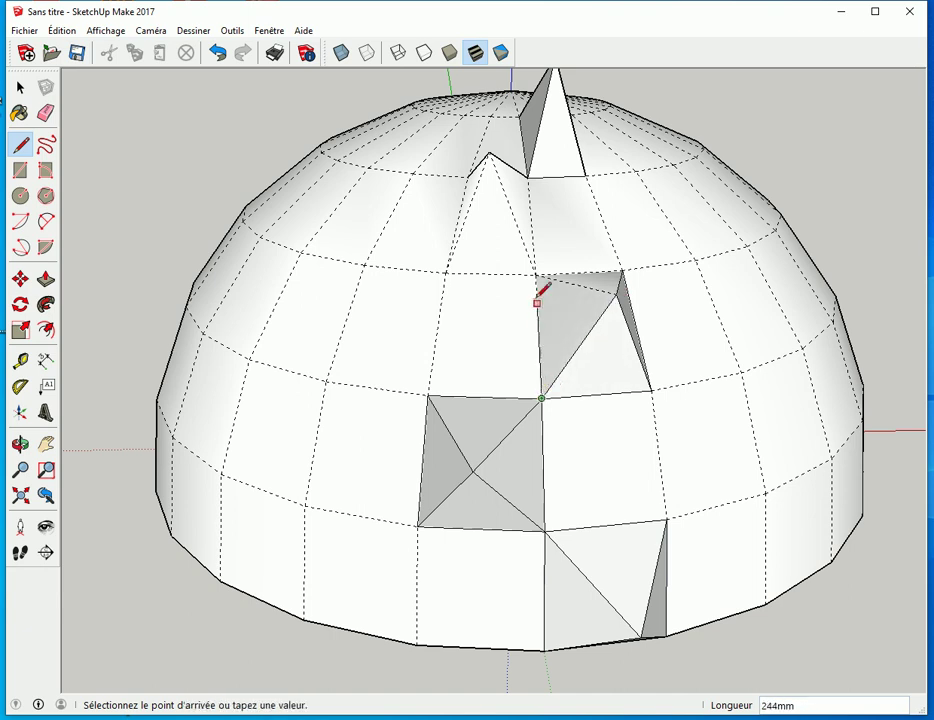
left_click(538, 272)
Draw two lines from the next square's left corner to split its faces.
mouse_move(575, 313)
middle_mouse_down()
mouse_move(592, 383)
mouse_move(544, 513)
mouse_move(523, 528)
middle_mouse_up()
left_click(481, 468)
left_click(542, 545)
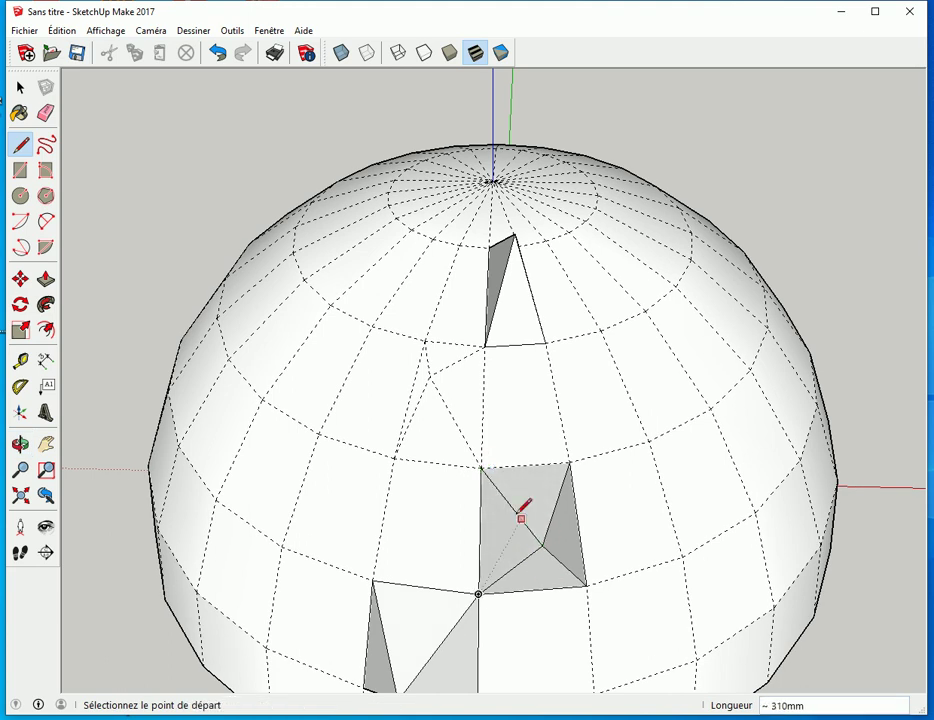
left_click(481, 468)
left_click(553, 462)
Redraw the four sides of the next square to close its face.
scroll(480, 455, "up", 4)
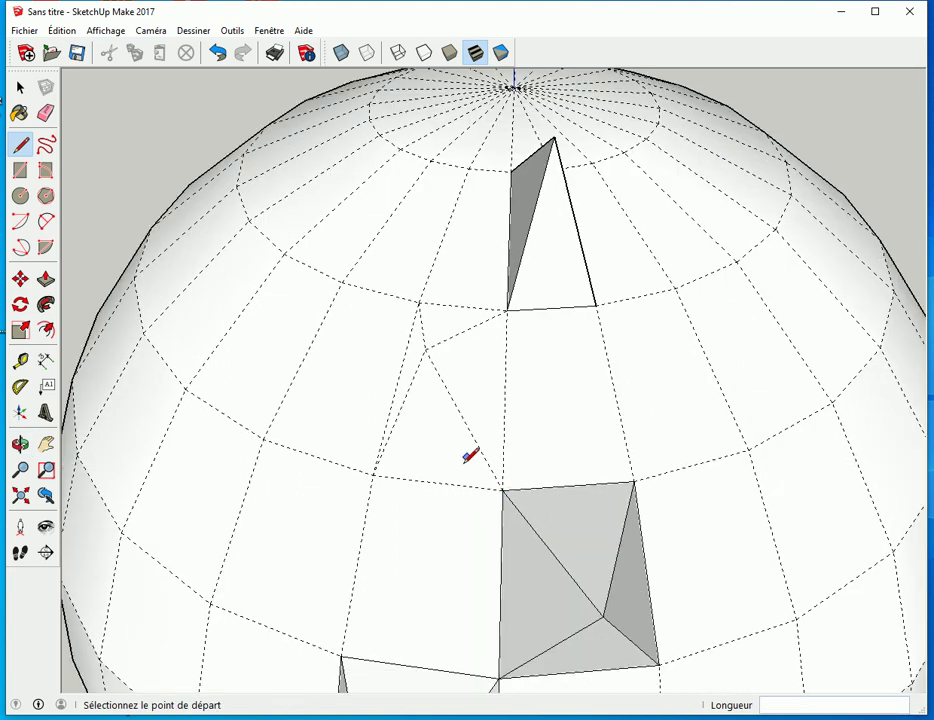
left_click(365, 474)
left_click(507, 492)
left_click(507, 492)
left_click(512, 294)
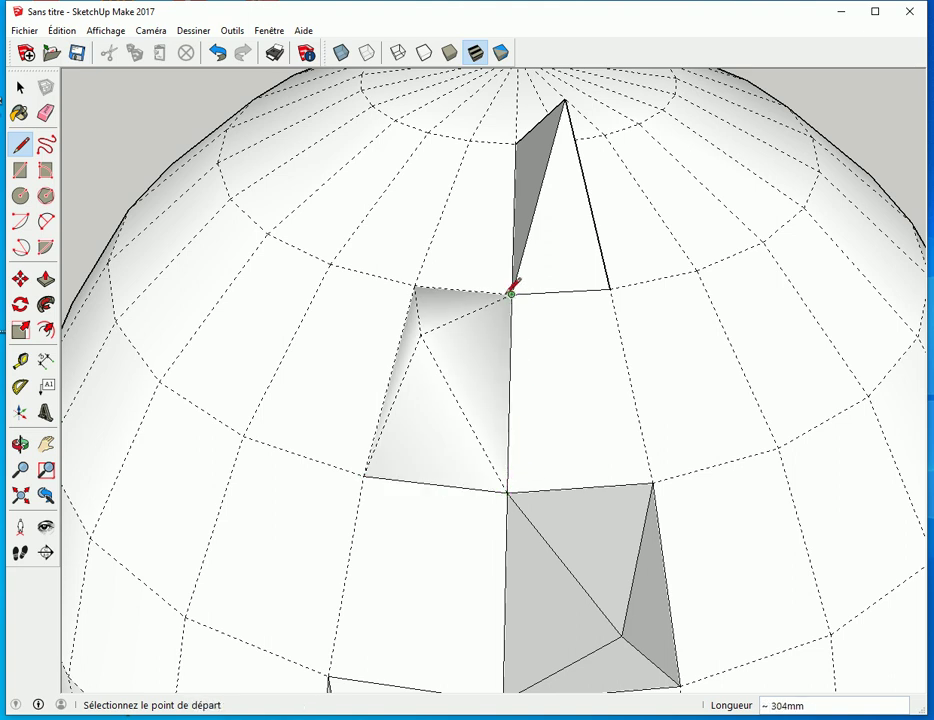
left_click(511, 294)
left_click(414, 286)
left_click(414, 286)
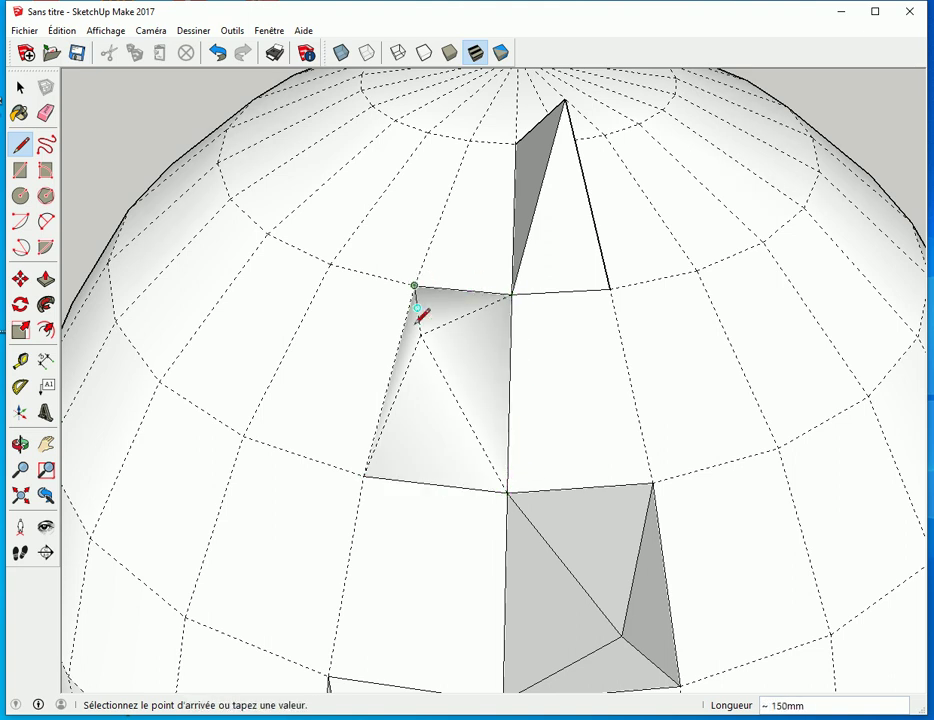
left_click(363, 475)
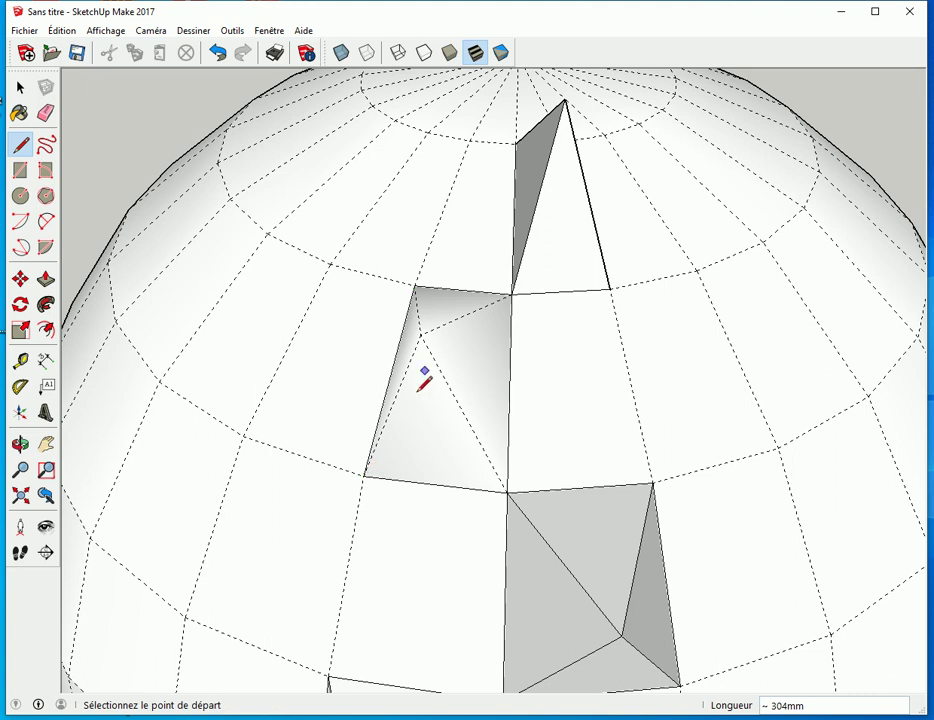
Connect all four corners of that square to the spike's raised tip.
left_click(363, 475)
left_click(419, 336)
left_click(414, 286)
left_click(420, 336)
left_click(420, 336)
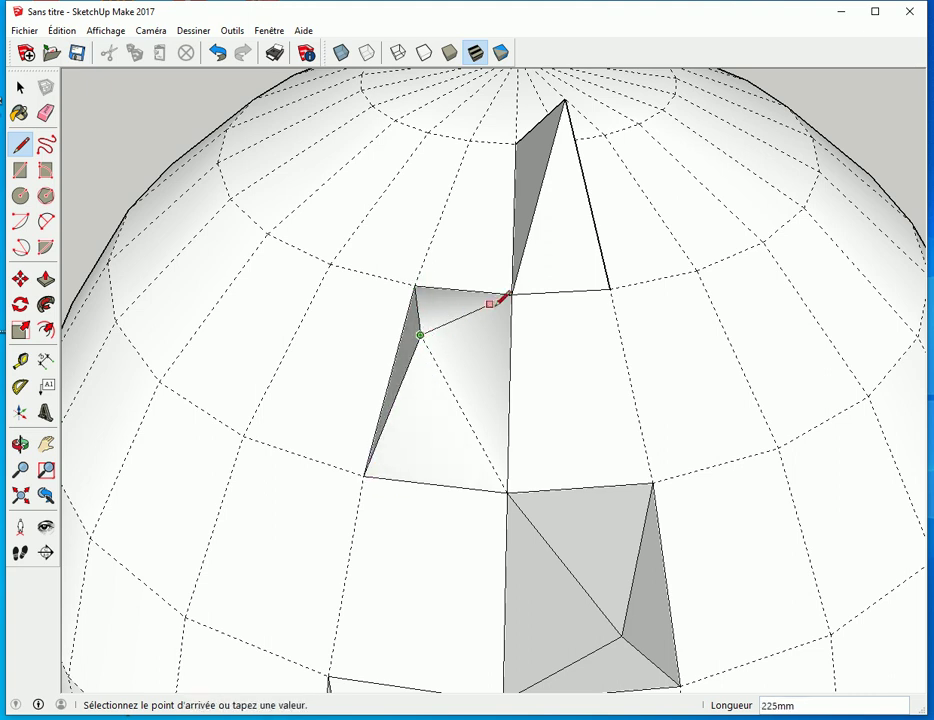
left_click(510, 294)
left_click(420, 336)
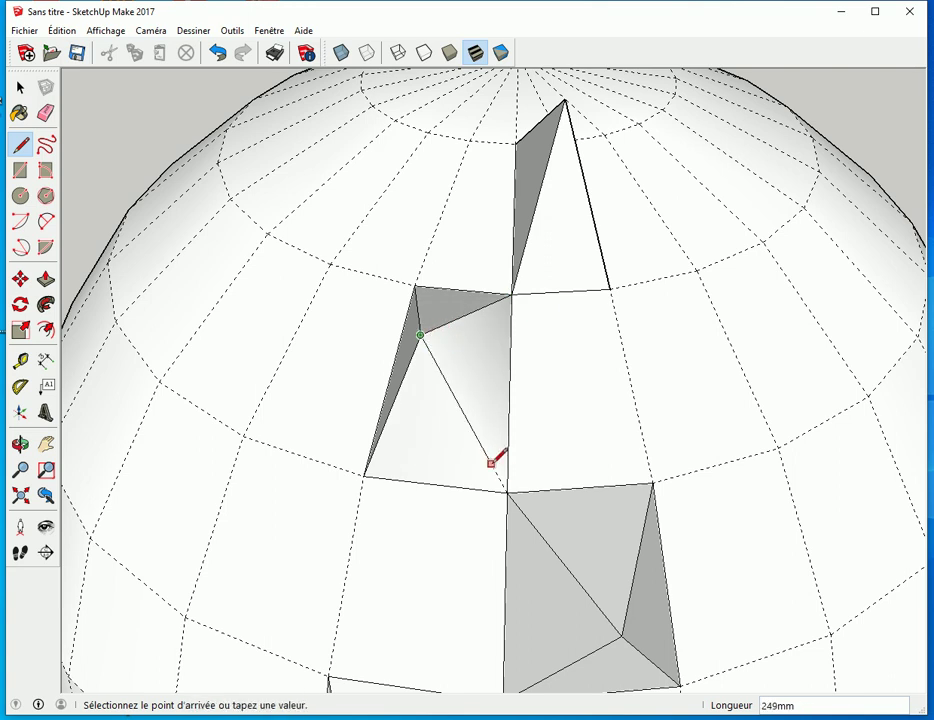
left_click(507, 491)
scroll(548, 511, "down", 5)
mouse_move(557, 604)
middle_mouse_down()
mouse_move(500, 459)
mouse_move(744, 323)
mouse_move(803, 316)
middle_mouse_up()
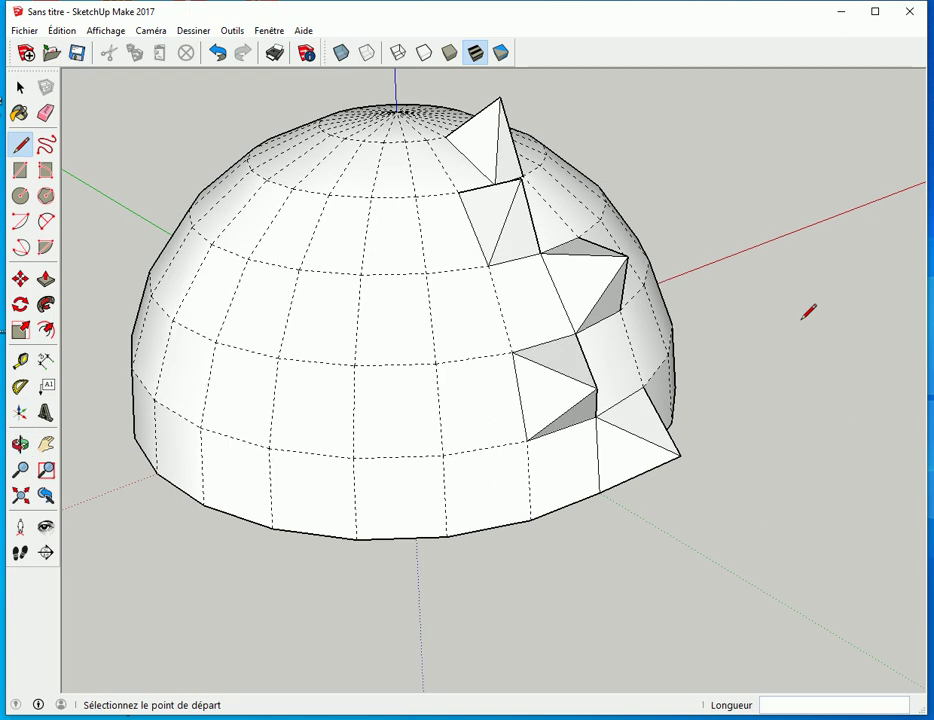
Turn off Géométrie cachée and check the dome's upper and lower bands.
left_click(106, 30)
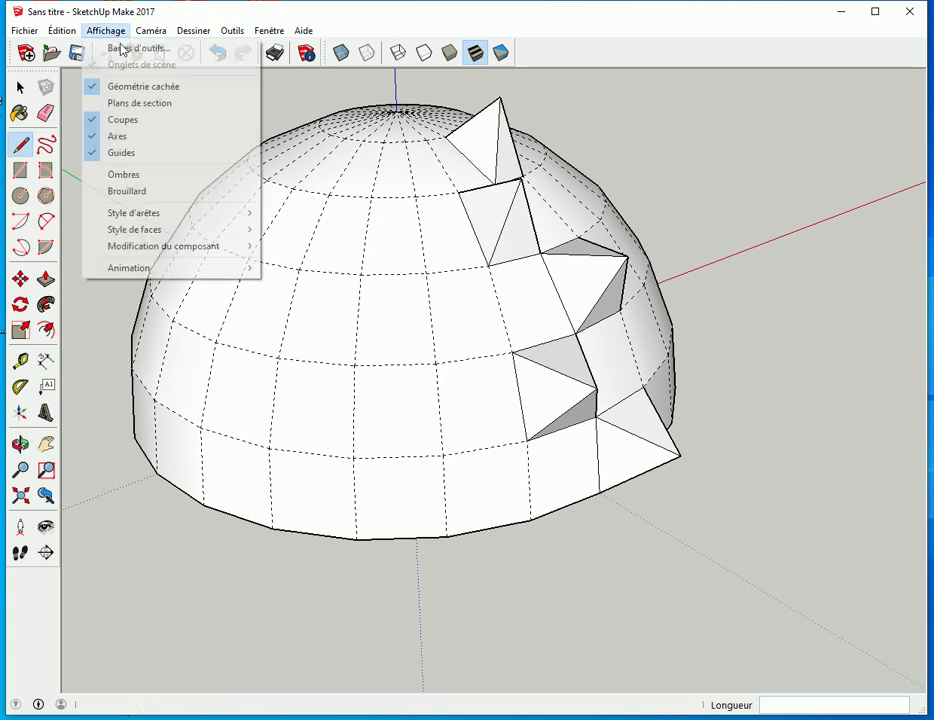
left_click(118, 88)
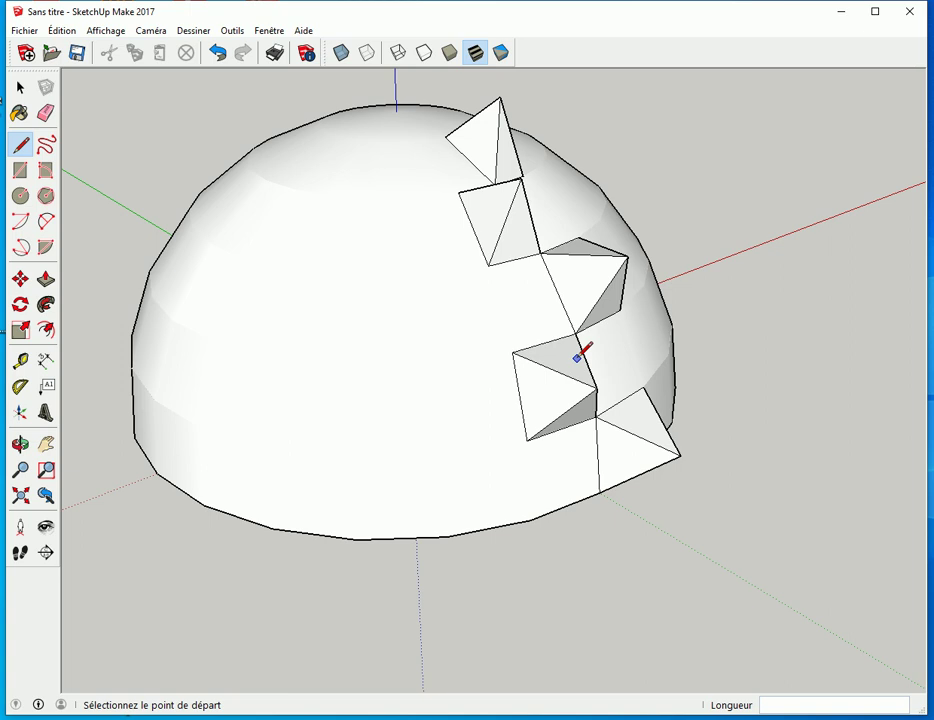
key("space")
left_click(345, 258)
left_click(304, 325)
left_click(316, 437)
Orbit the dome, selecting the inner rim band and the surface to inspect it.
left_click(211, 596)
middle_click_drag(211, 596, 270, 304)
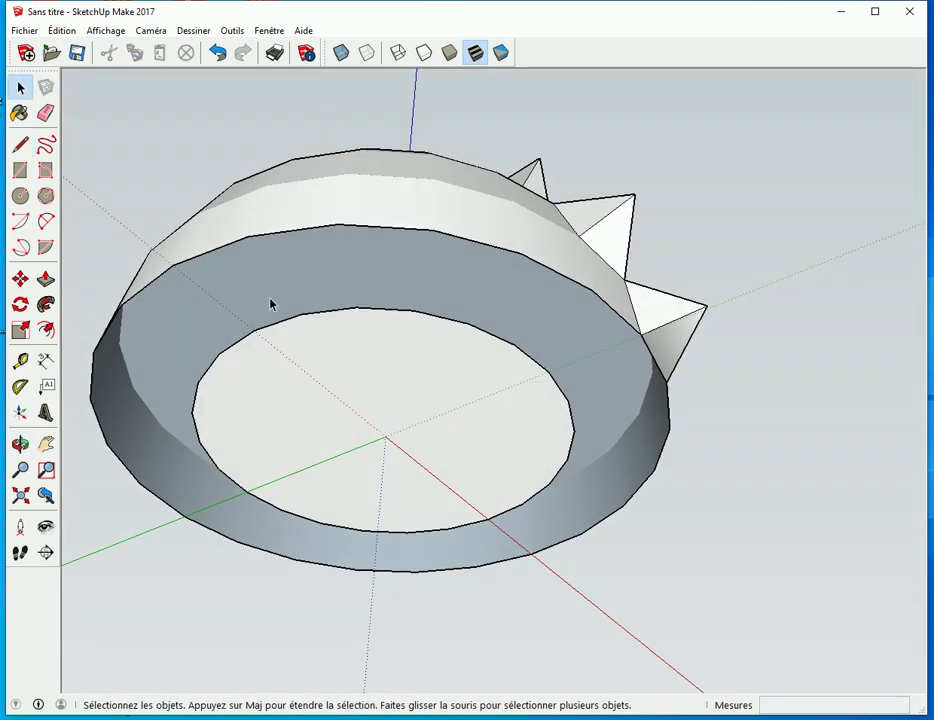
left_click(279, 271)
middle_click_drag(361, 336, 401, 222)
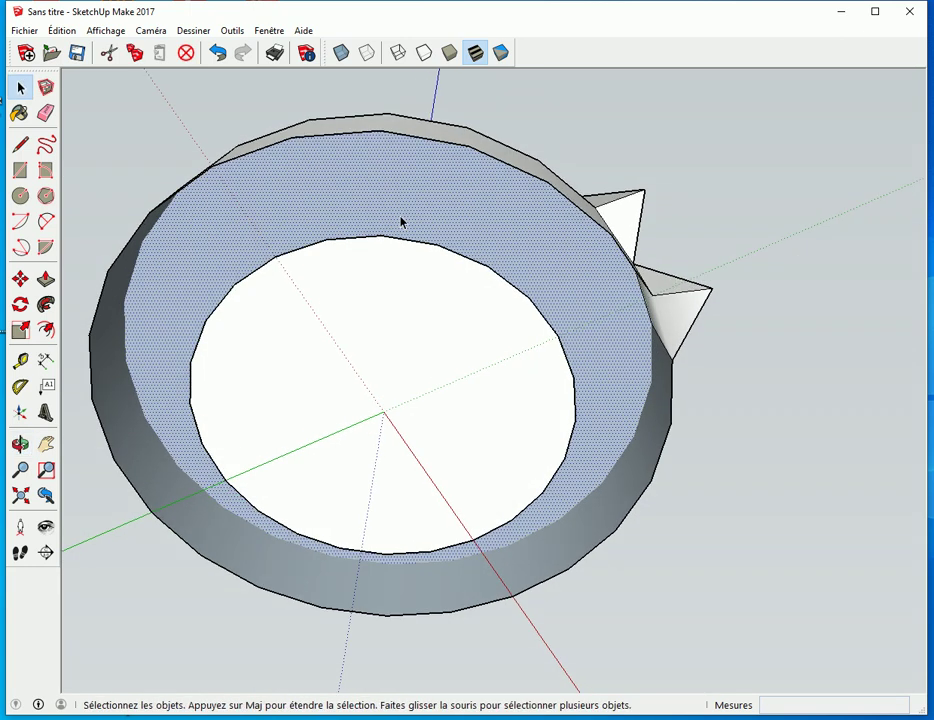
left_click(385, 200)
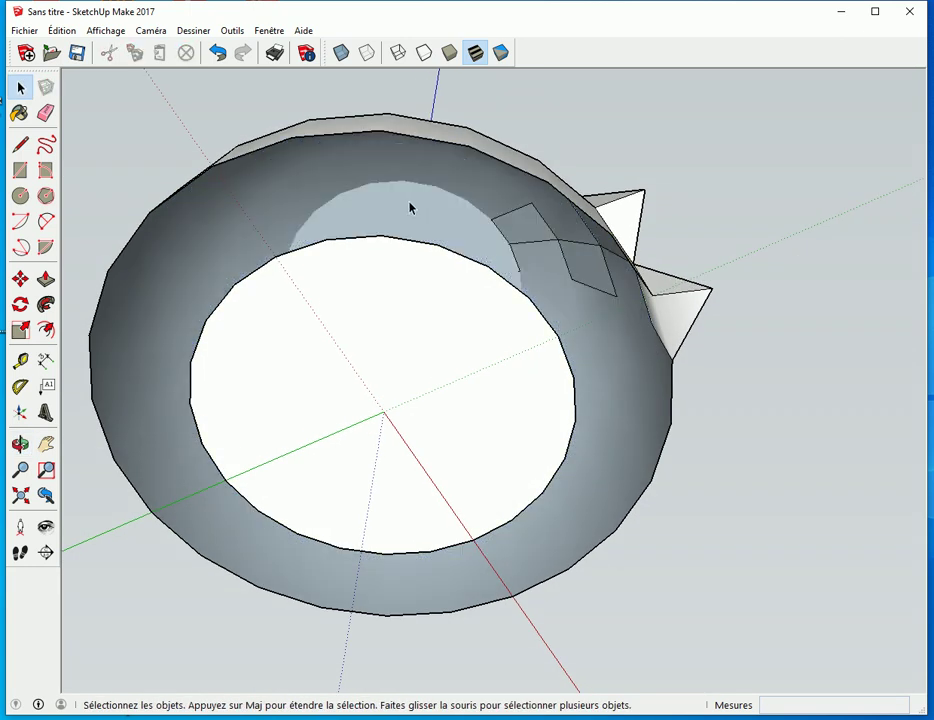
middle_click_drag(457, 234, 325, 281)
left_click(329, 359)
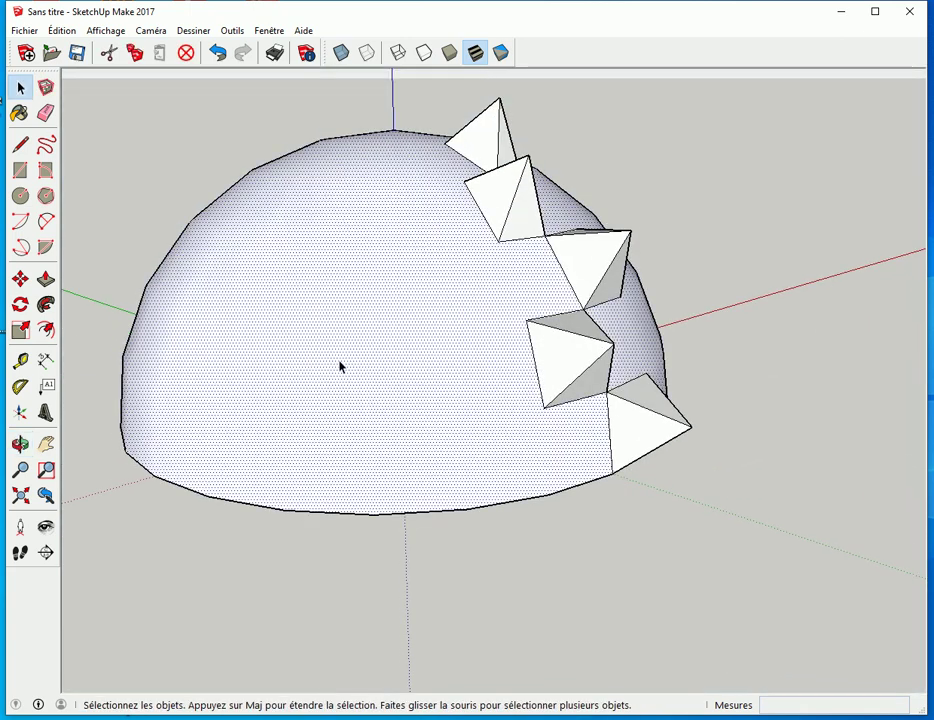
middle_click_drag(569, 223, 522, 150)
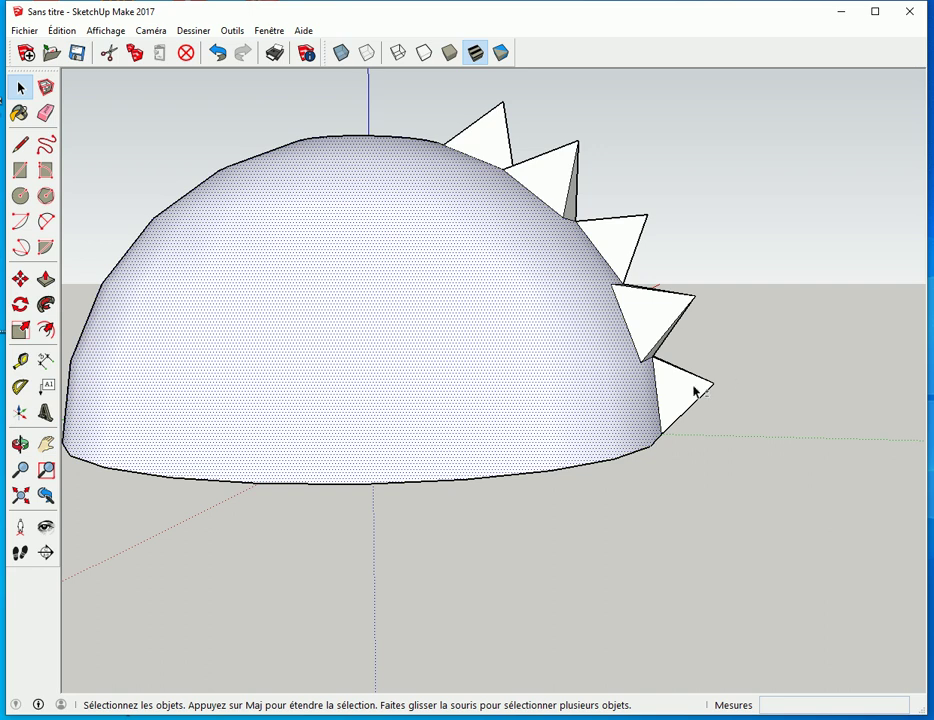
Deselect the dome, then add each spike from lowest to top with crossing selections.
left_click(378, 302, "shift")
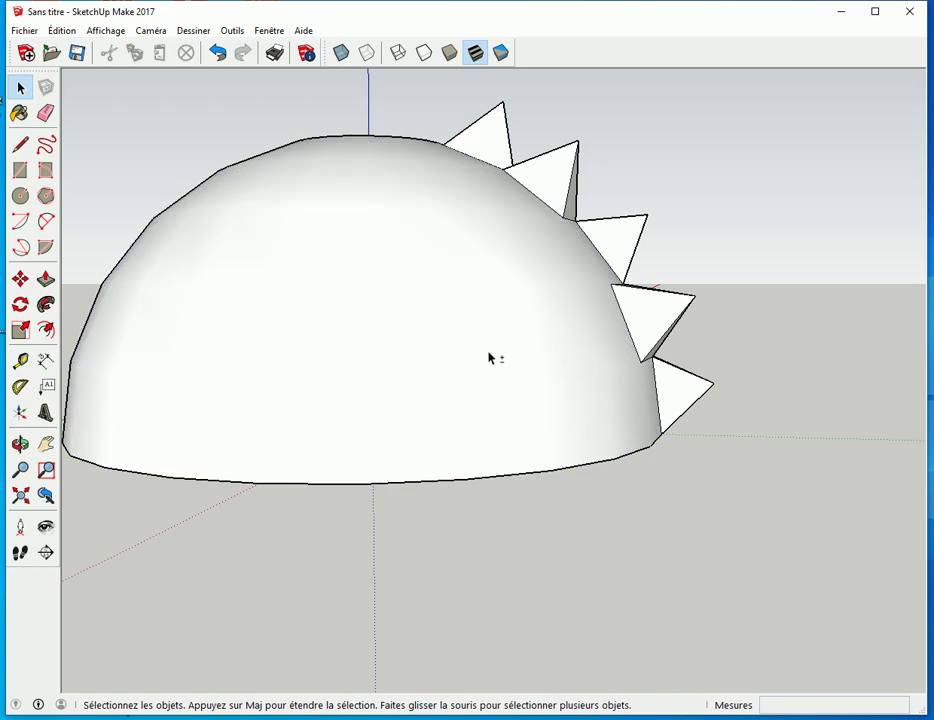
left_click_drag(722, 402, 690, 366, "shift")
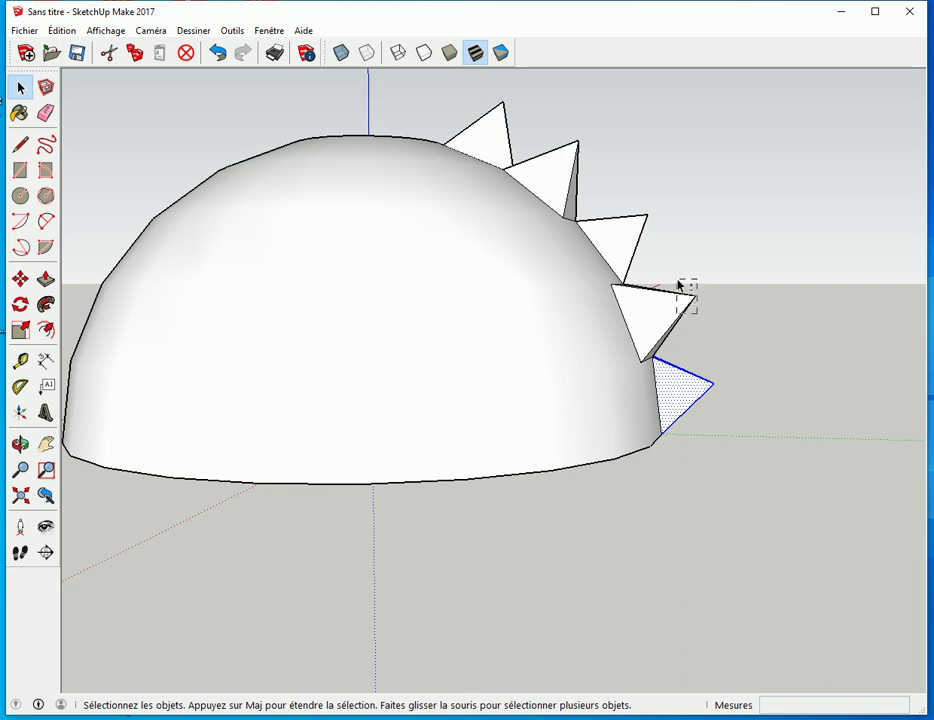
left_click_drag(679, 286, 676, 282, "shift")
left_click_drag(640, 225, 630, 198, "shift")
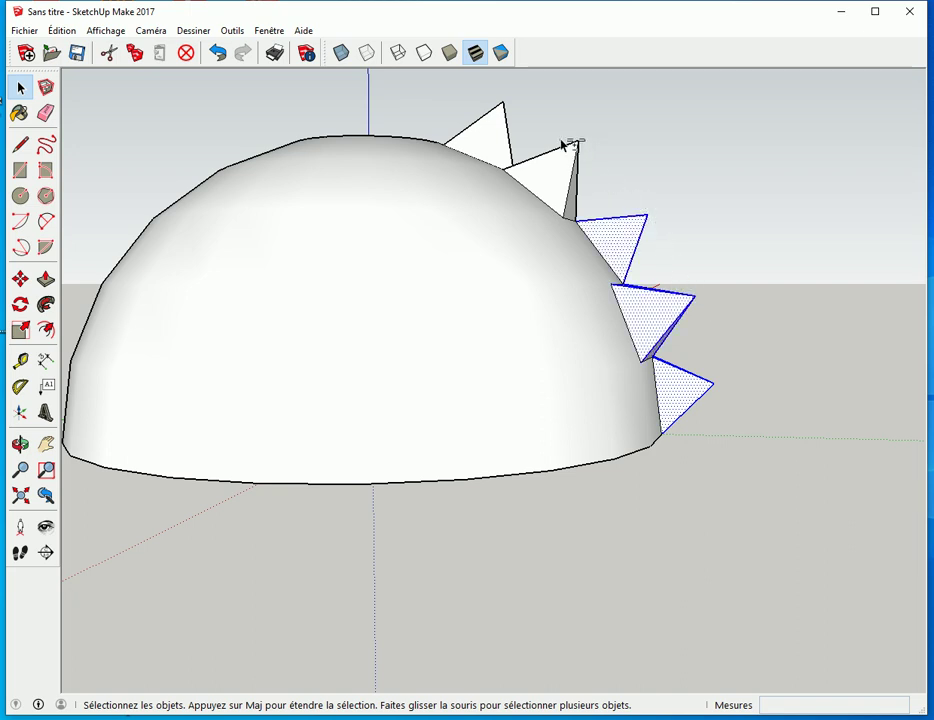
left_click_drag(561, 126, 563, 128, "shift")
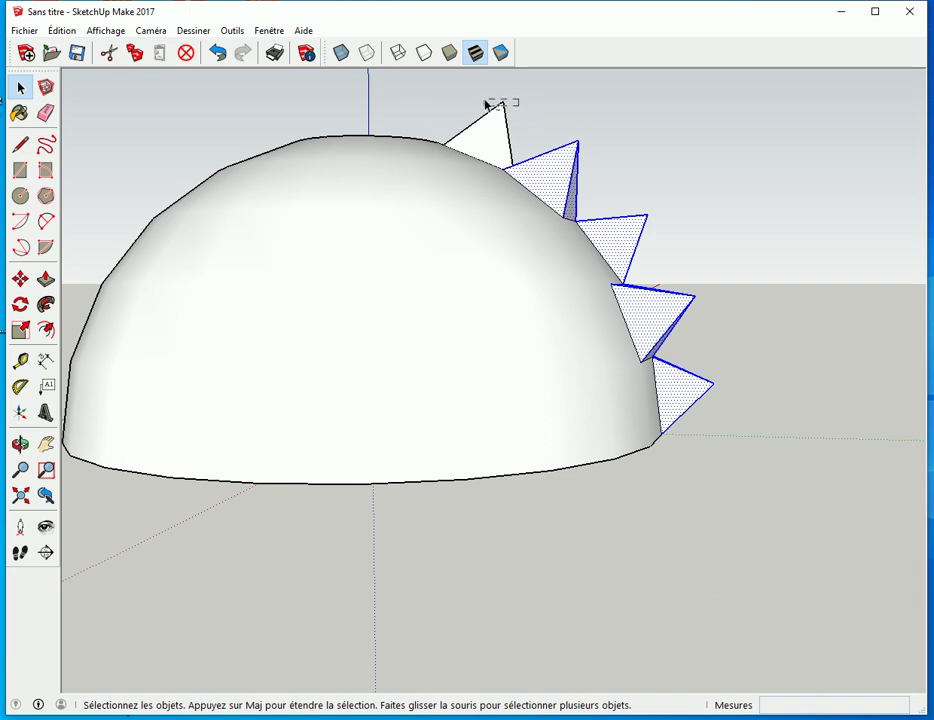
left_click_drag(487, 104, 487, 105, "shift")
middle_click_drag(648, 171, 238, 311)
Orbit around the dome to inspect the spikes, then clear the stray selection.
scroll(601, 432, "up", 2)
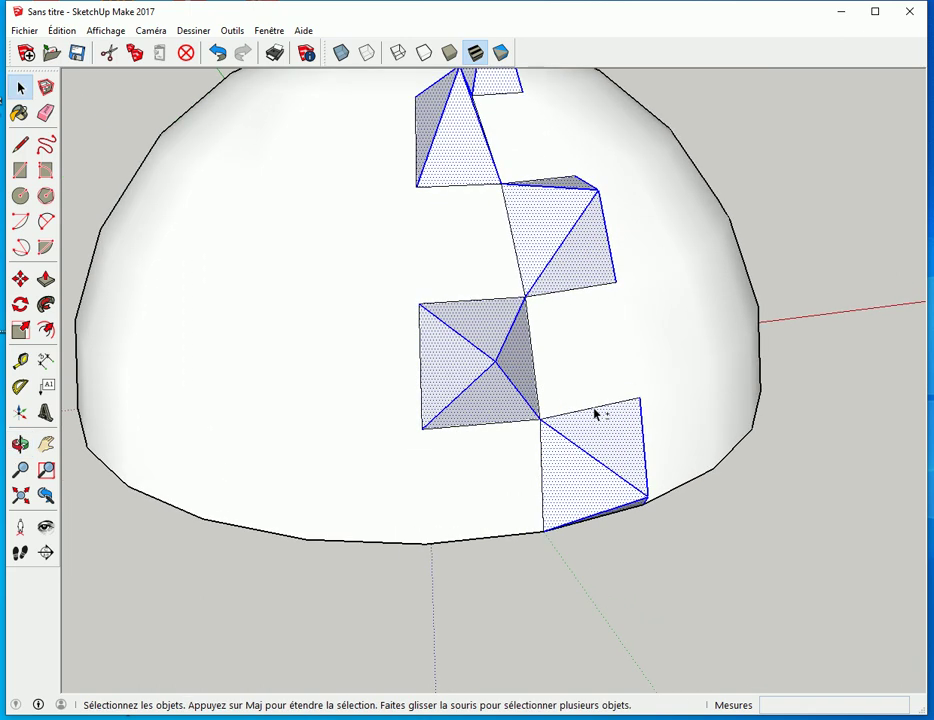
middle_click_drag(568, 534, 389, 324)
scroll(262, 265, "up", 3)
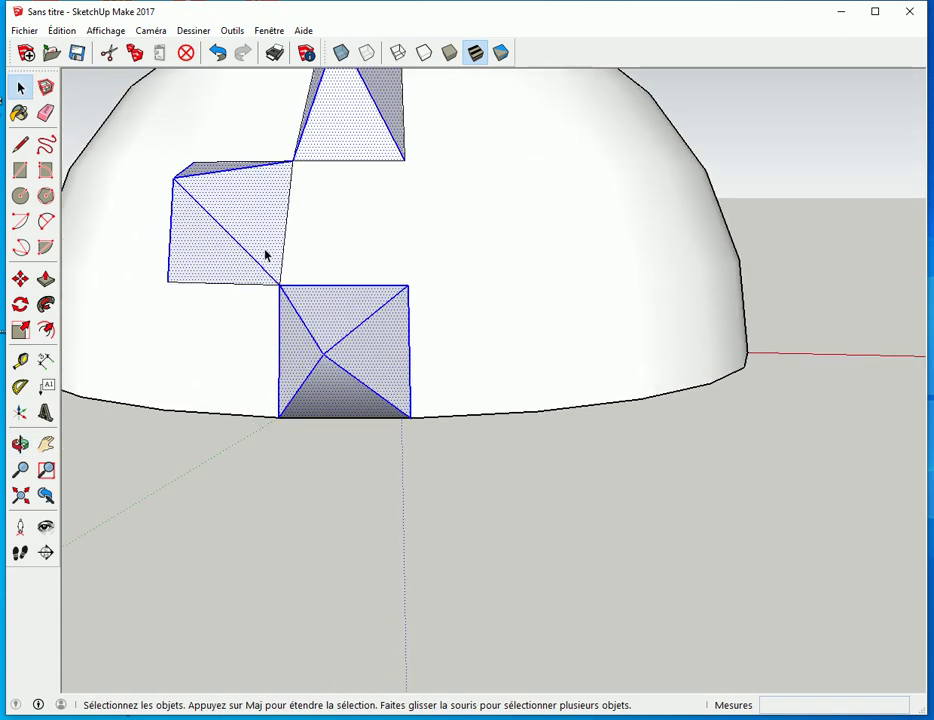
middle_click_drag(292, 242, 490, 411)
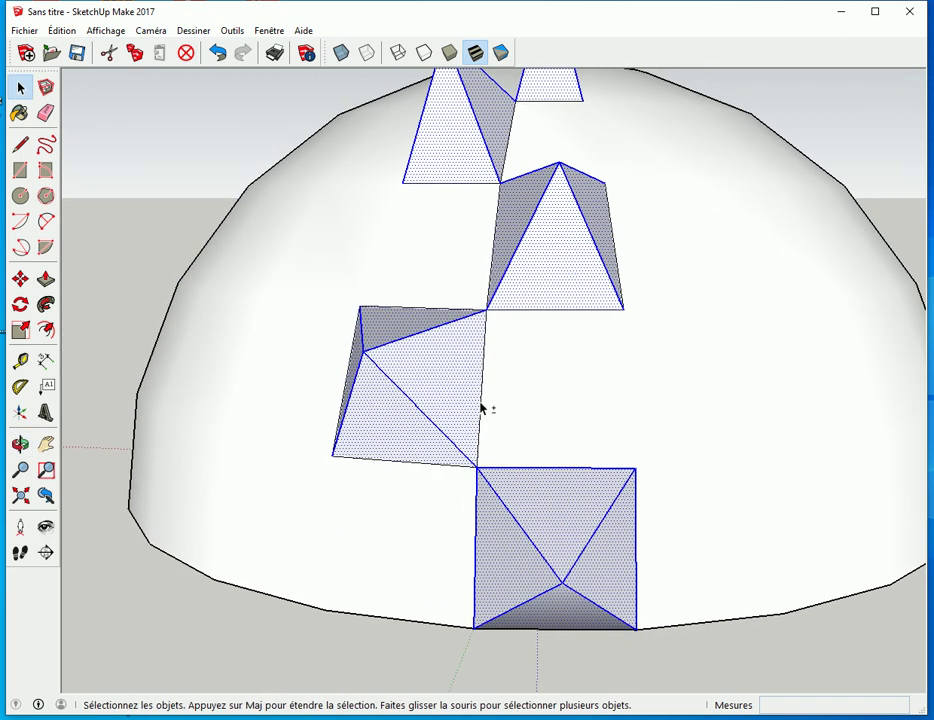
middle_click_drag(417, 467, 432, 483)
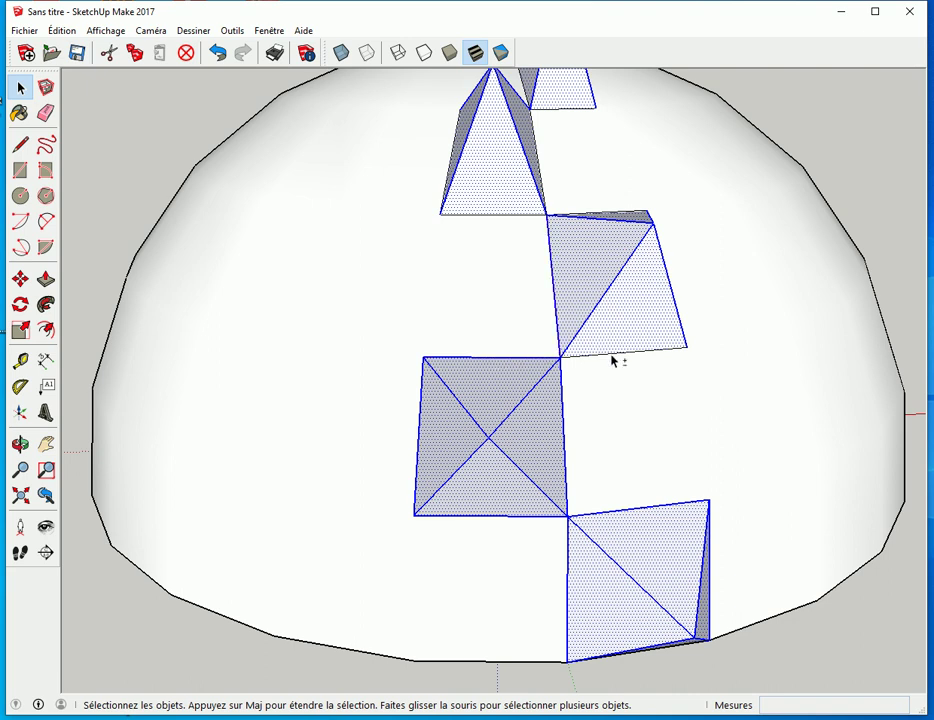
middle_click_drag(611, 359, 597, 420)
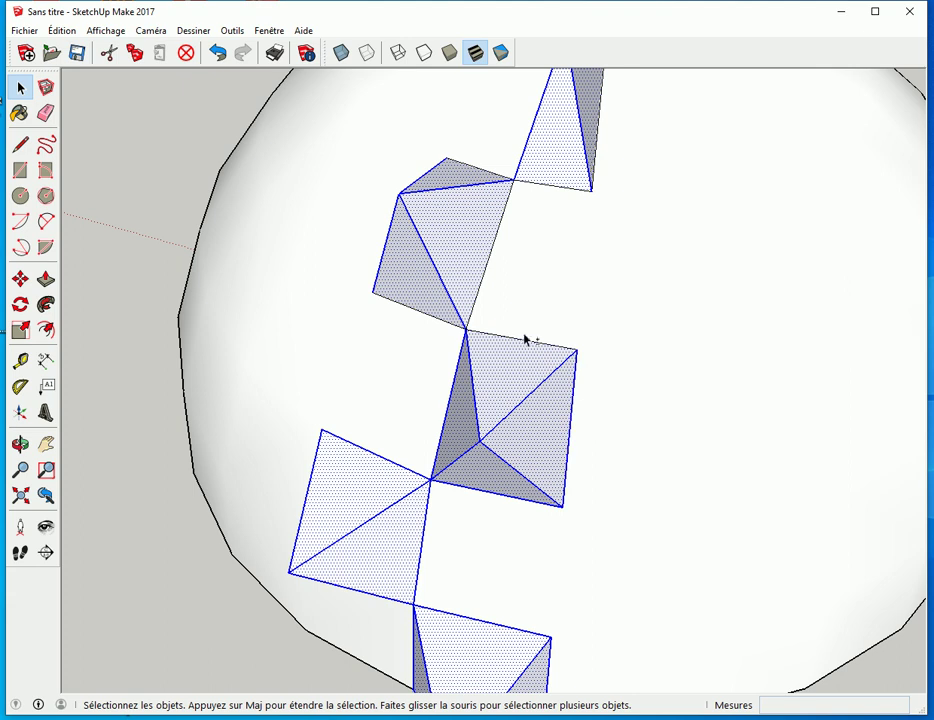
left_click(480, 286, "shift")
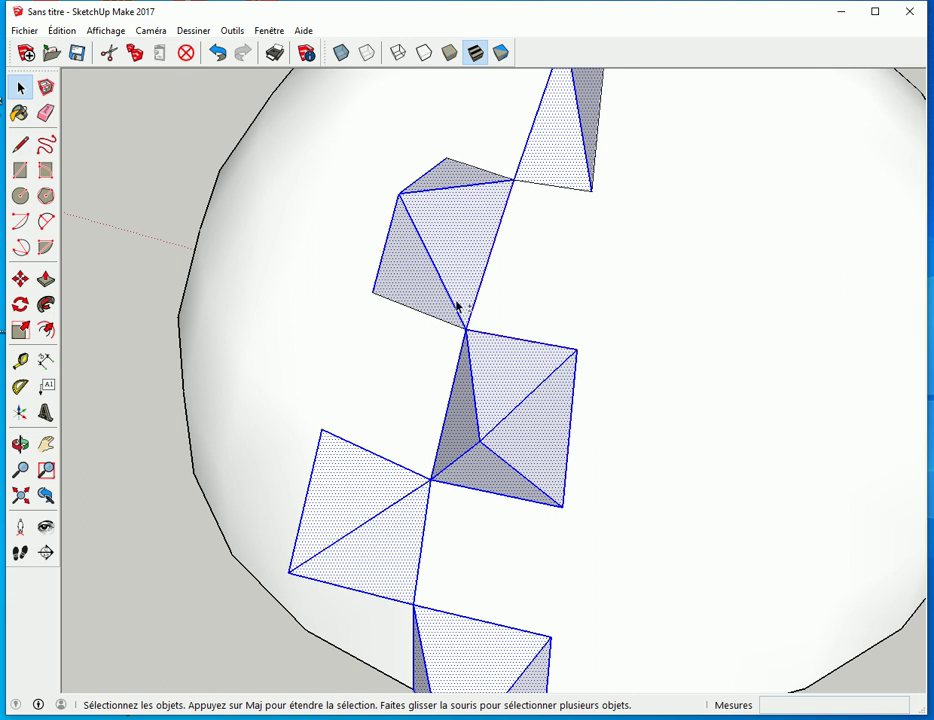
middle_click_drag(359, 329, 520, 330)
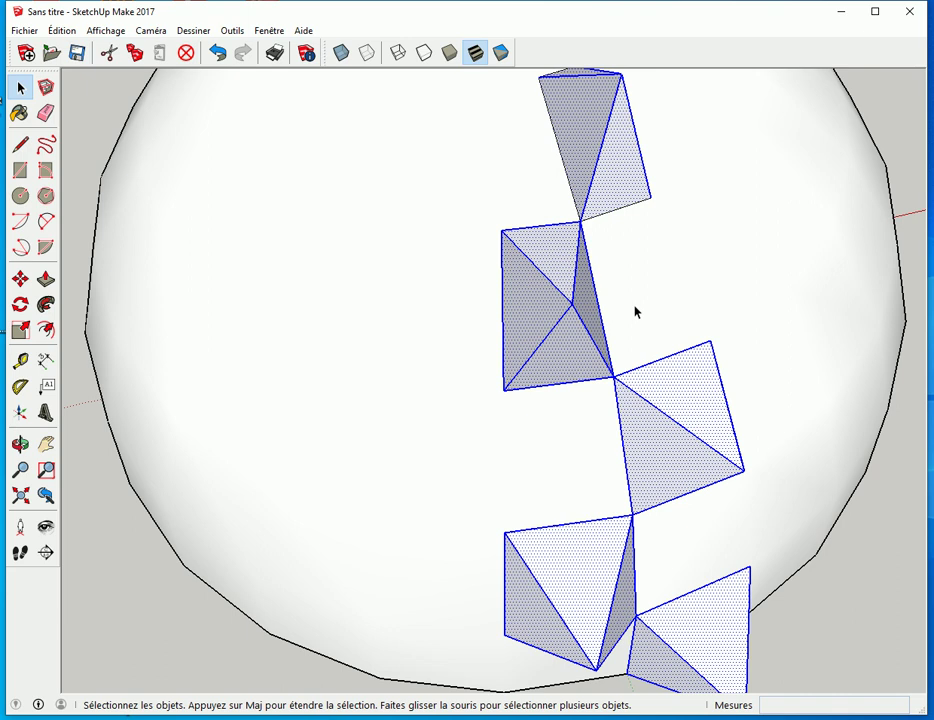
left_click(842, 598)
scroll(842, 600, "down", 1)
middle_click_drag(842, 600, 573, 418)
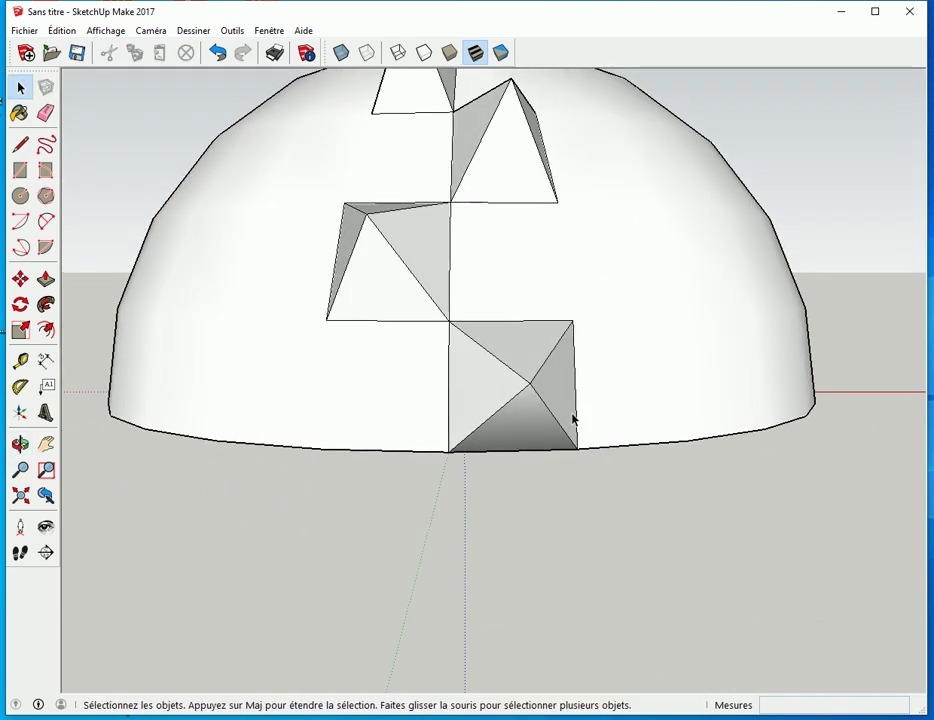
Select the faces of the front, upper-left and left pyramids in the spike column.
left_click(524, 434)
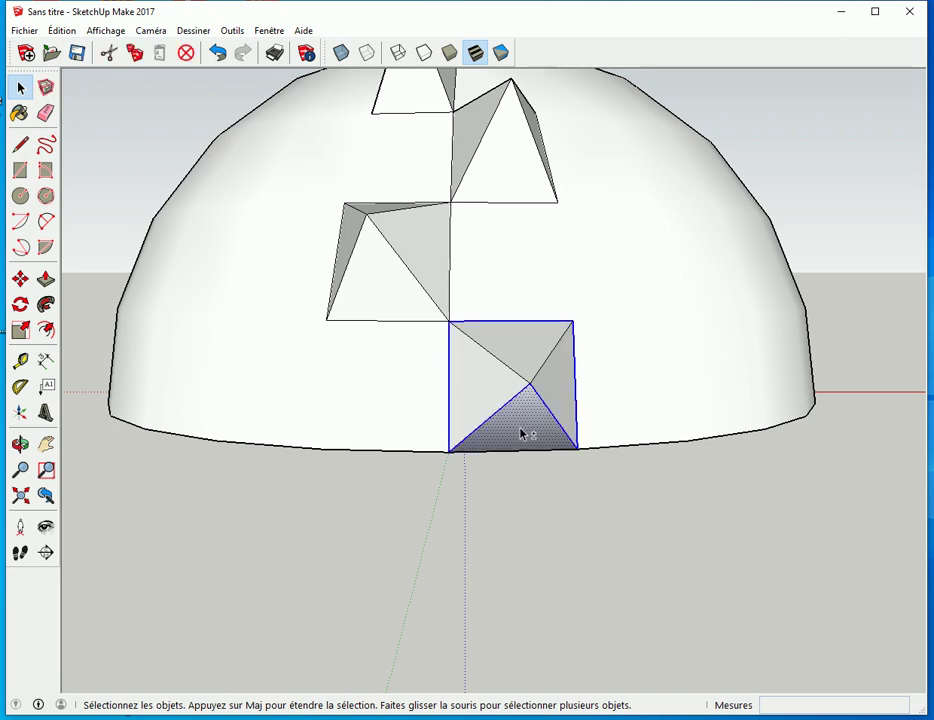
left_click(483, 387, "shift")
left_click(522, 355, "shift")
left_click(549, 386, "shift")
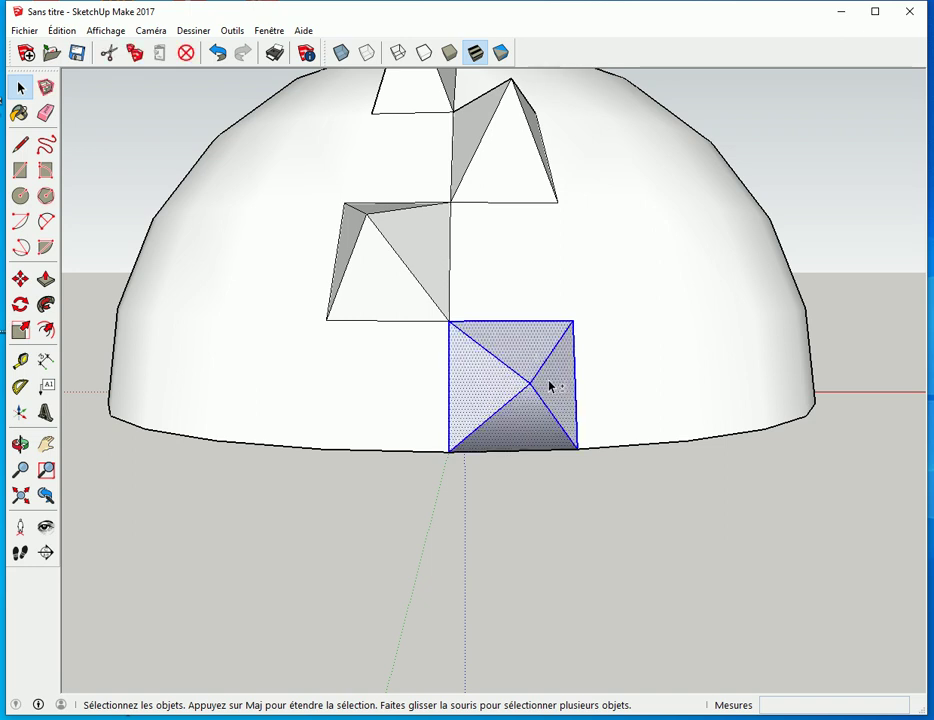
left_click(389, 271, "shift")
left_click(425, 250, "shift")
middle_click_drag(438, 259, 449, 402)
left_click(427, 417, "shift")
left_click(459, 379, "shift")
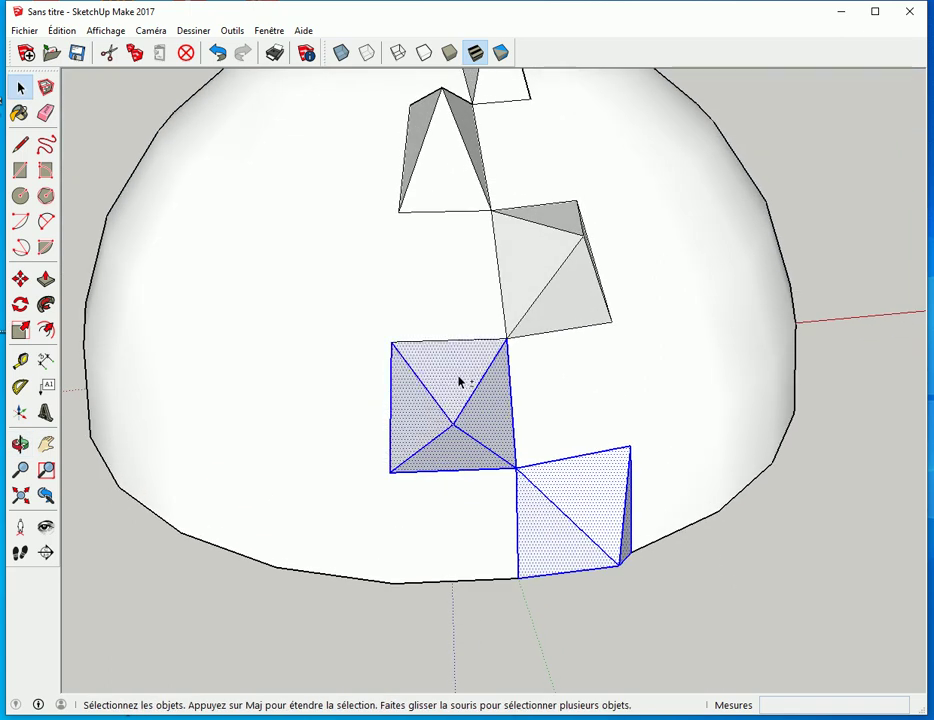
left_click(548, 306, "shift")
Add the middle and top pyramids' faces to complete the five-spike column selection.
middle_click_drag(563, 223, 578, 377)
left_click(578, 420, "shift")
left_click(600, 386, "shift")
left_click(580, 340, "shift")
left_click(570, 362, "shift")
left_click(556, 302, "shift")
middle_click_drag(688, 425, 466, 341)
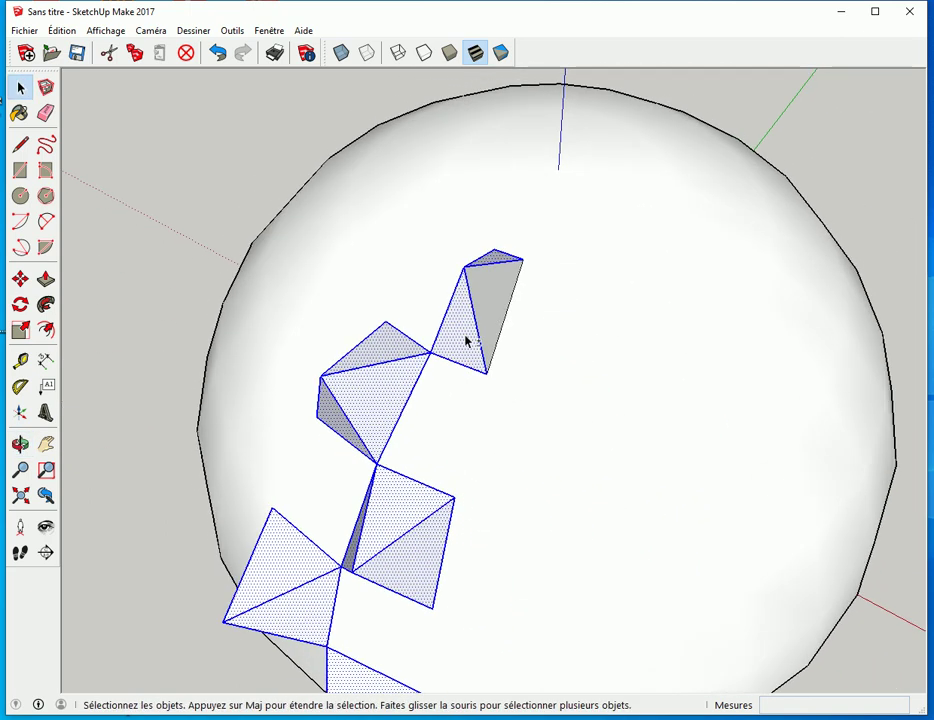
scroll(511, 546, "down", 1)
middle_click_drag(511, 546, 760, 420)
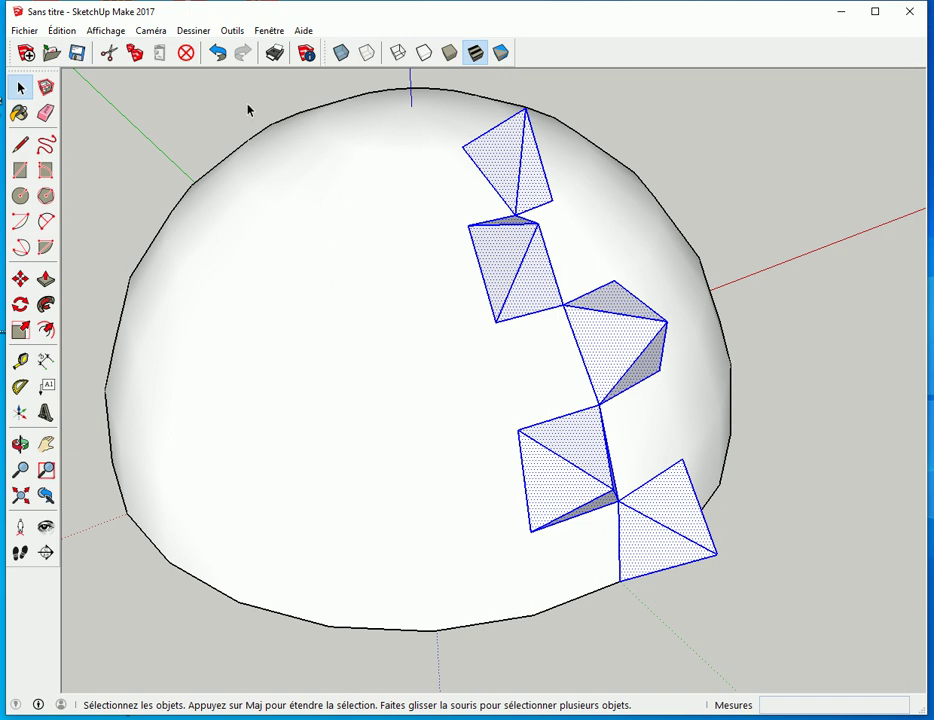
Show hidden geometry and turn on X-ray to see through the dome.
left_click(108, 32)
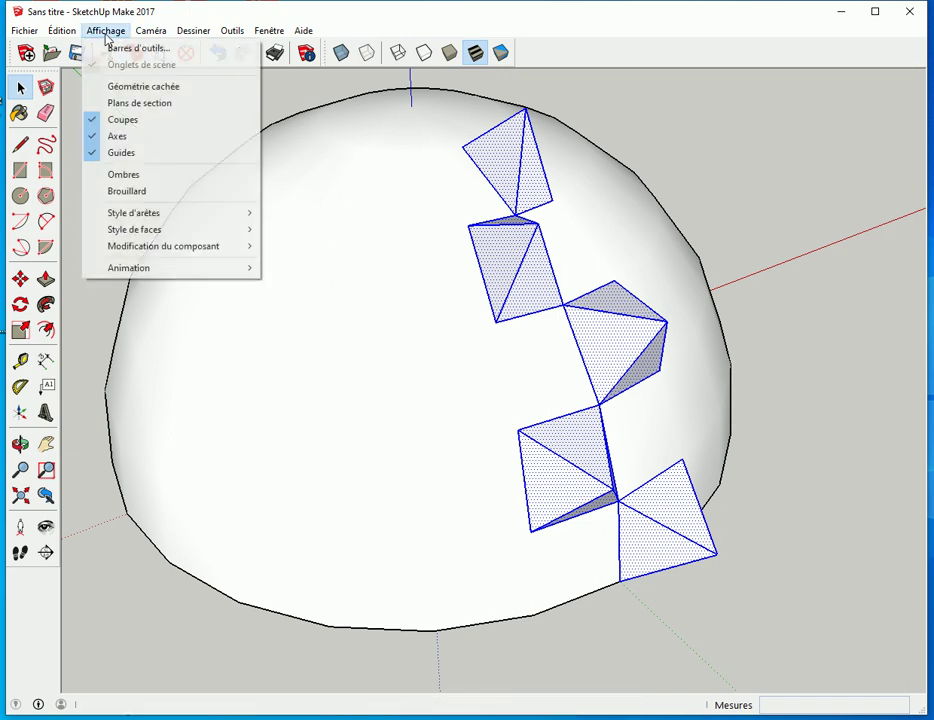
left_click(110, 87)
middle_click_drag(440, 490, 430, 540)
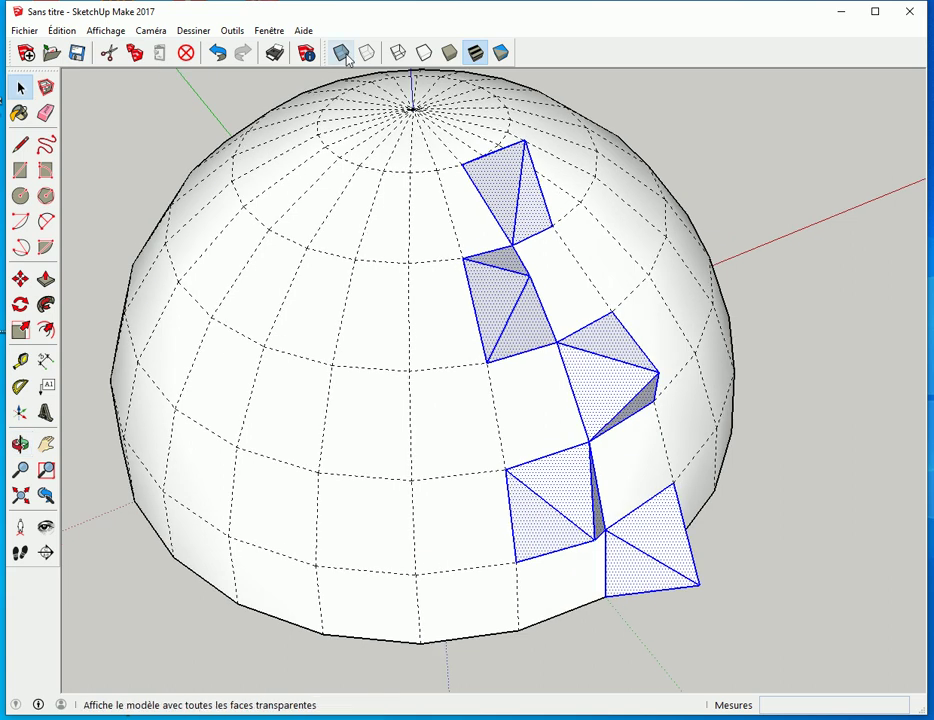
left_click(341, 53)
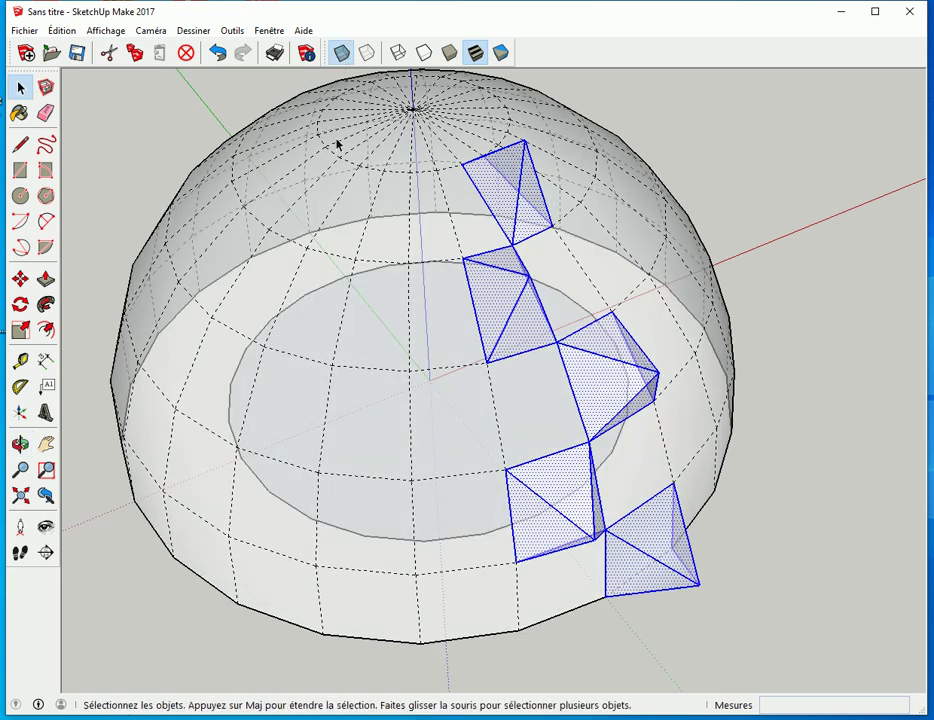
Rotate-copy the spike column about the origin and array it 23 times around the dome.
left_click(20, 304)
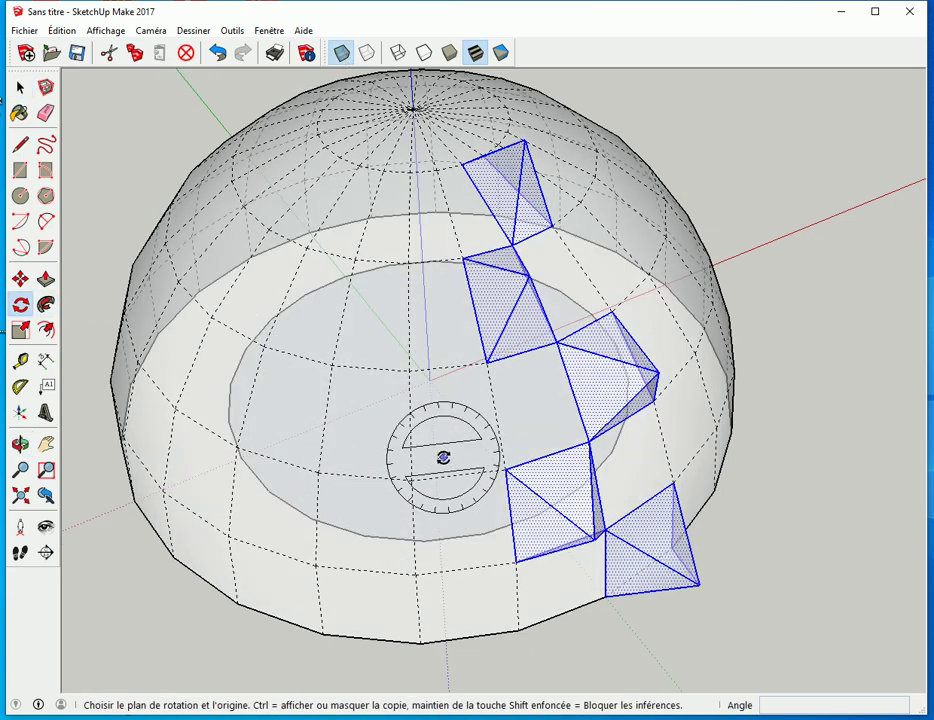
left_click(430, 380)
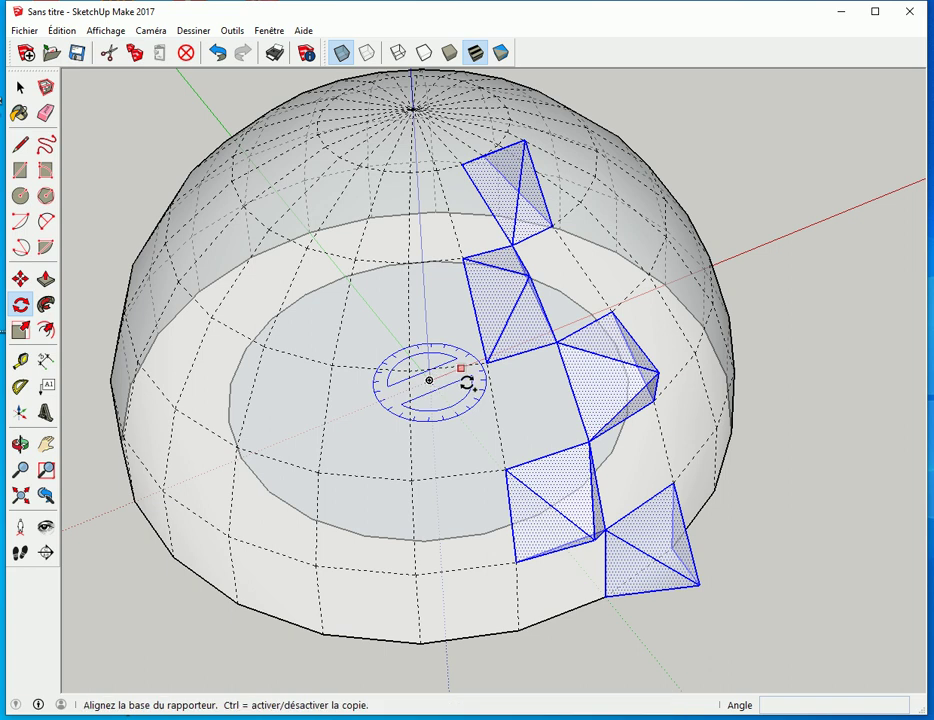
middle_click_drag(534, 377, 398, 435)
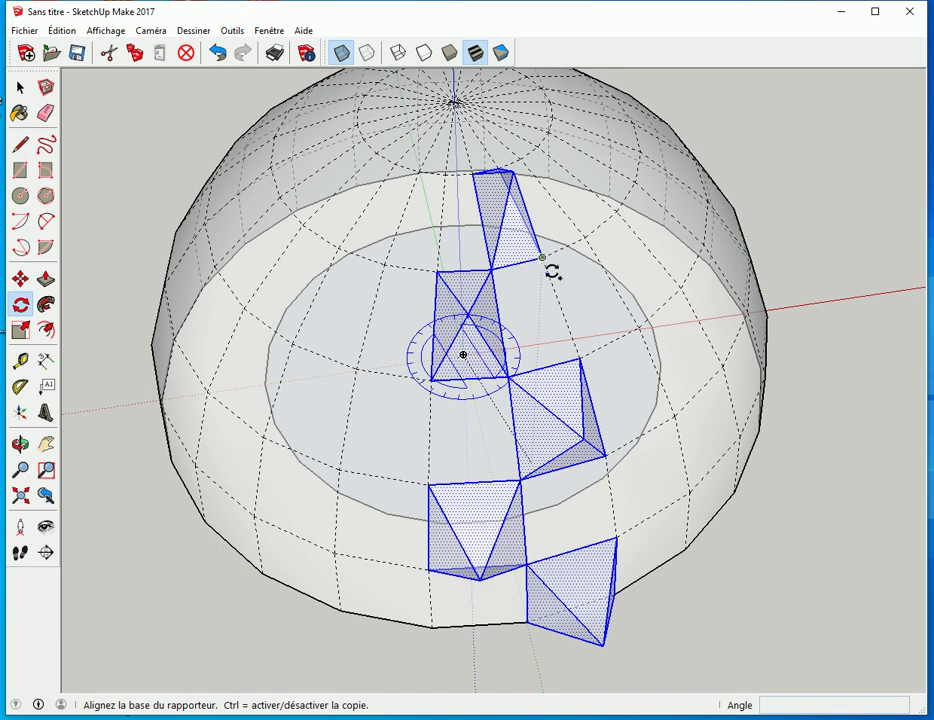
left_click(578, 355)
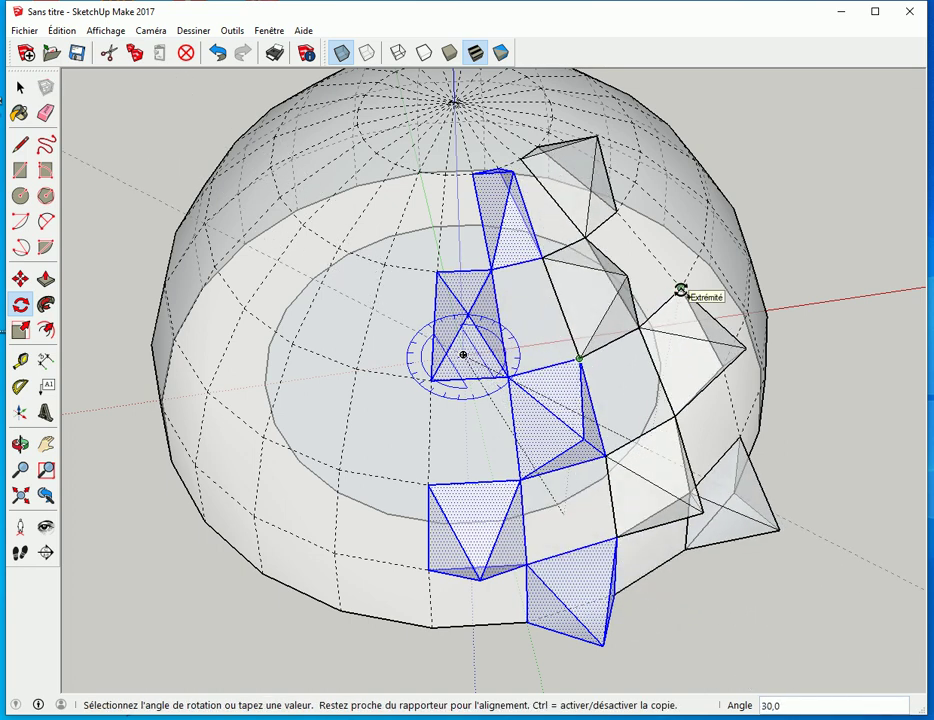
left_click(680, 289)
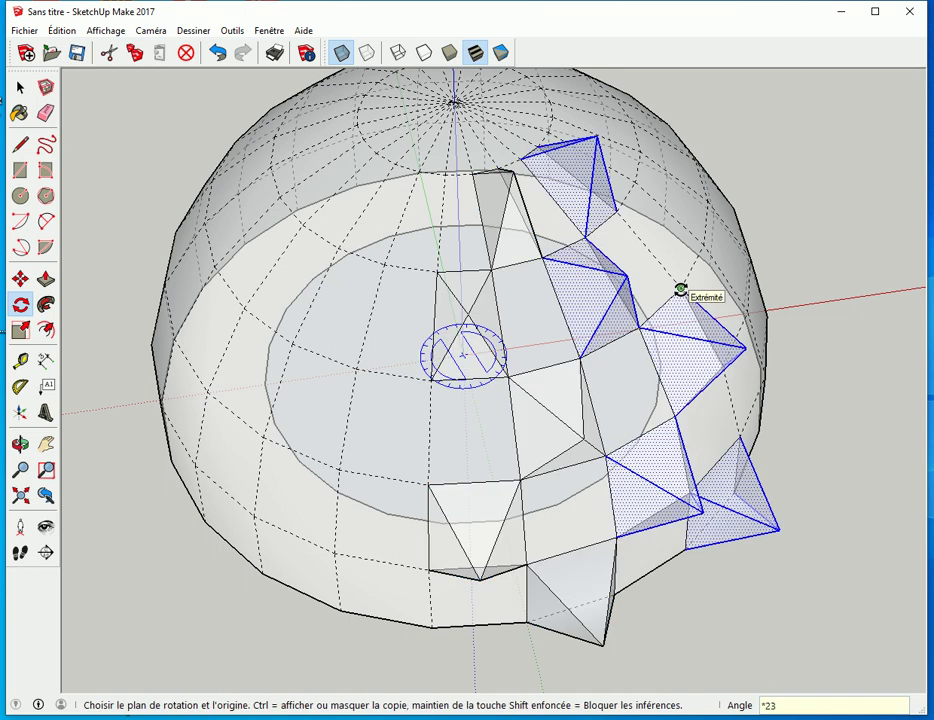
key("Return")
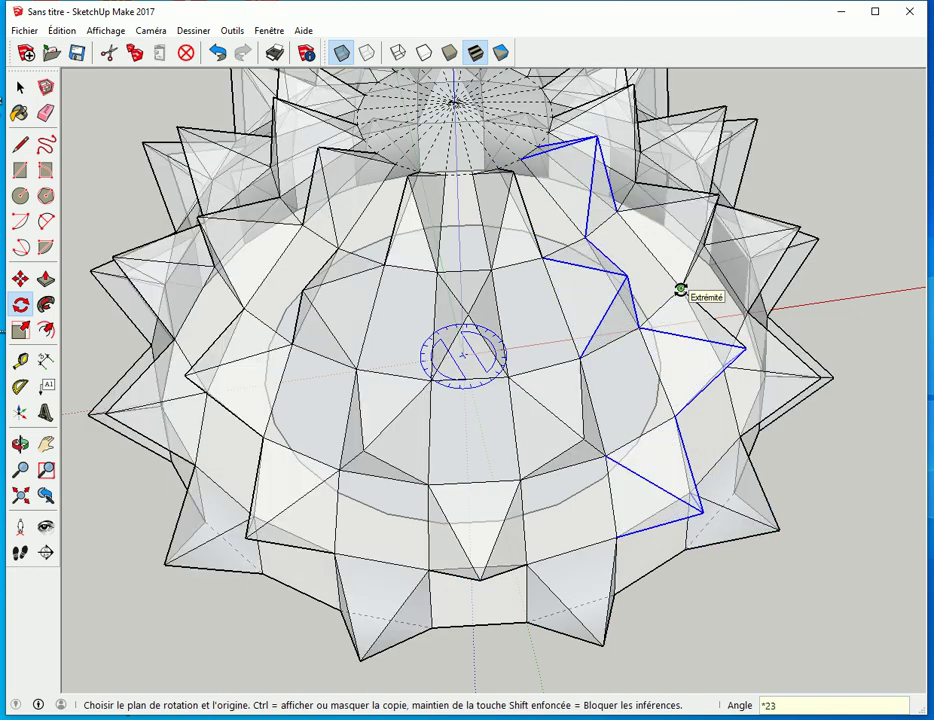
Turn X-ray off and view the fully spiked dome from a low side angle.
left_click(343, 54)
scroll(354, 511, "down", 4)
middle_click_drag(354, 511, 749, 337)
Clear the selection and triple-click to select the whole spiky hemisphere.
key("space")
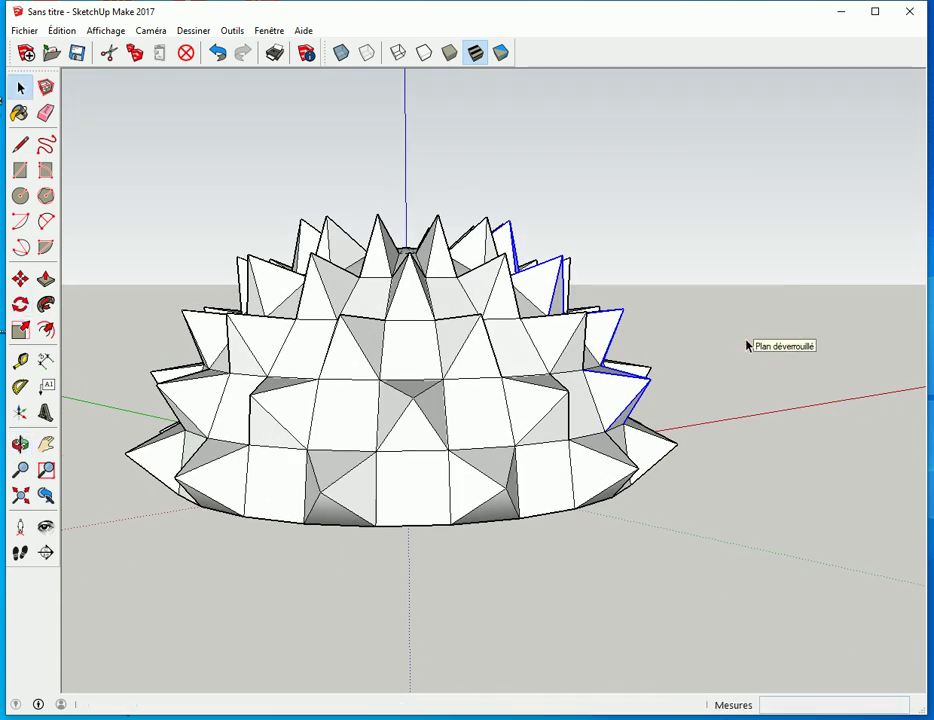
left_click(750, 397)
scroll(588, 455, "down", 2)
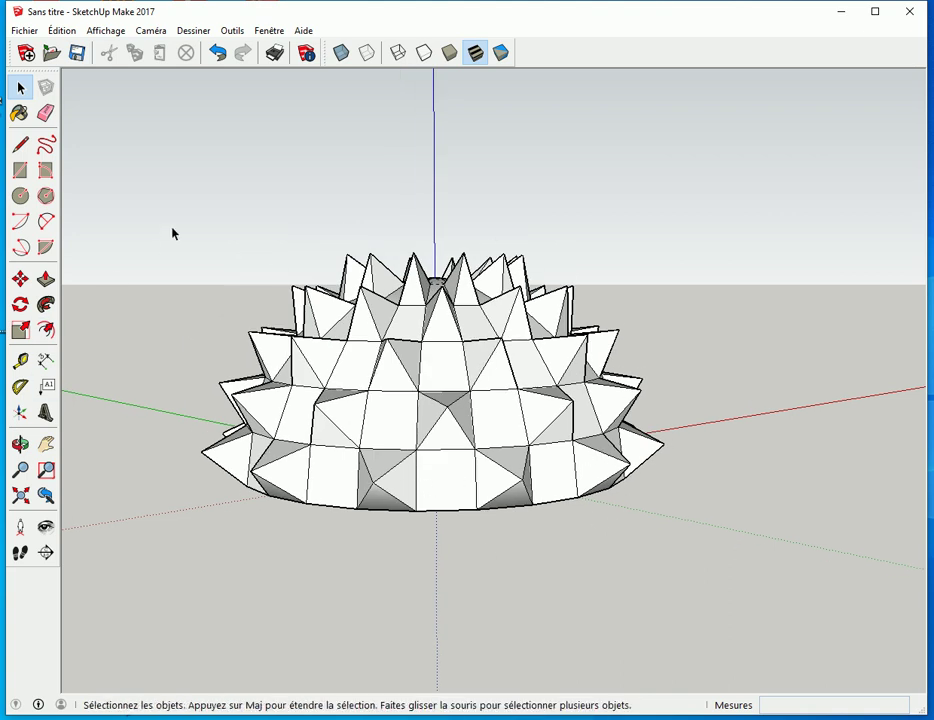
triple_click(352, 369)
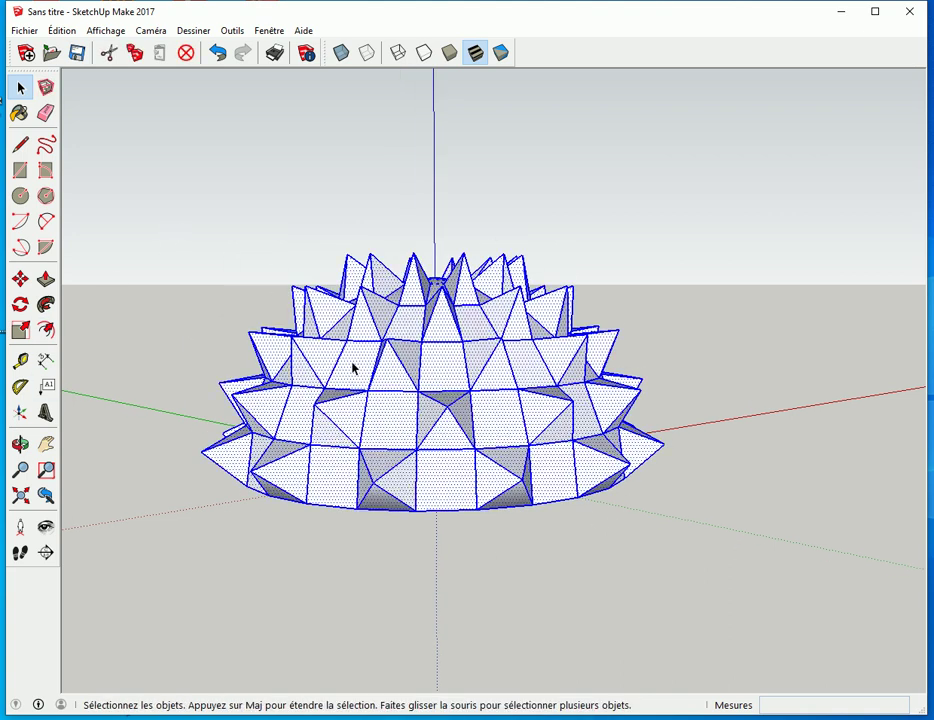
middle_click_drag(381, 585, 340, 480)
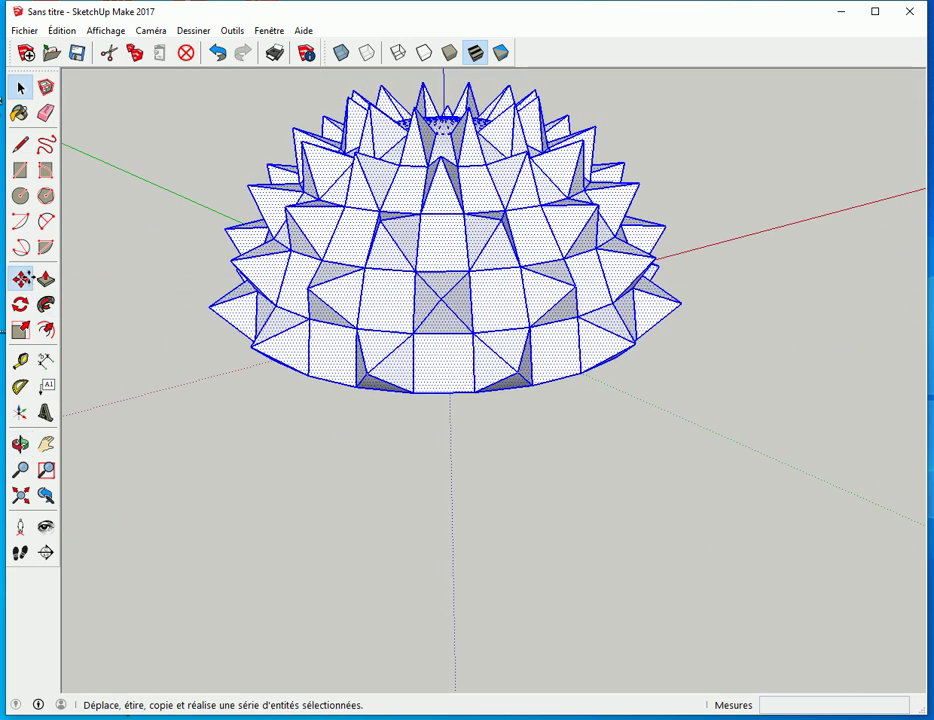
Copy the hemisphere straight down the blue axis, about 1913 mm below the original.
left_click(20, 279)
left_click(452, 376)
key("ctrl")
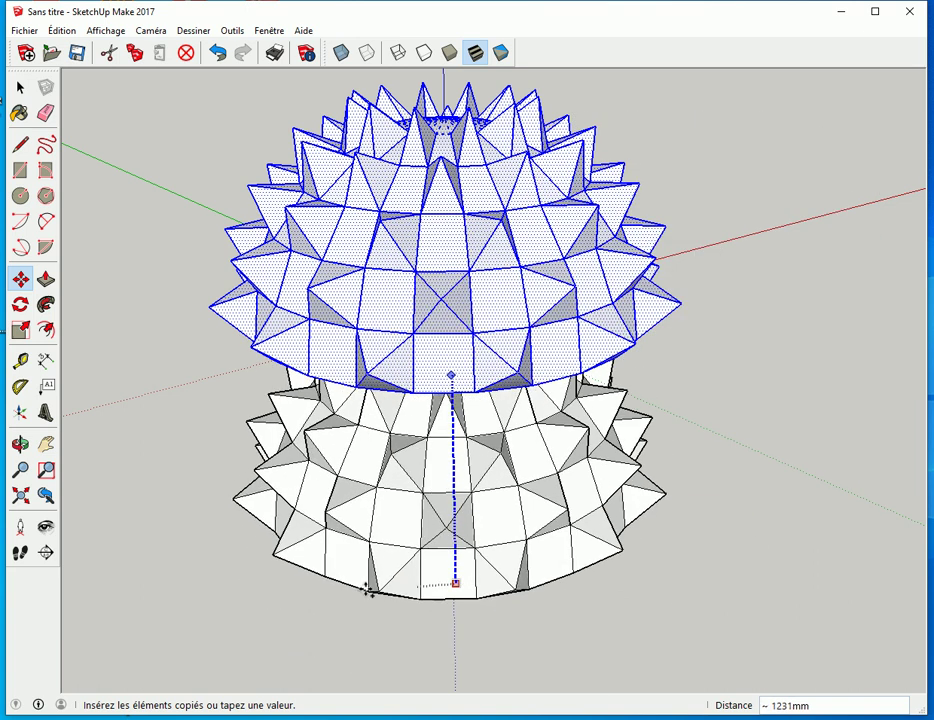
scroll(471, 595, "down", 3)
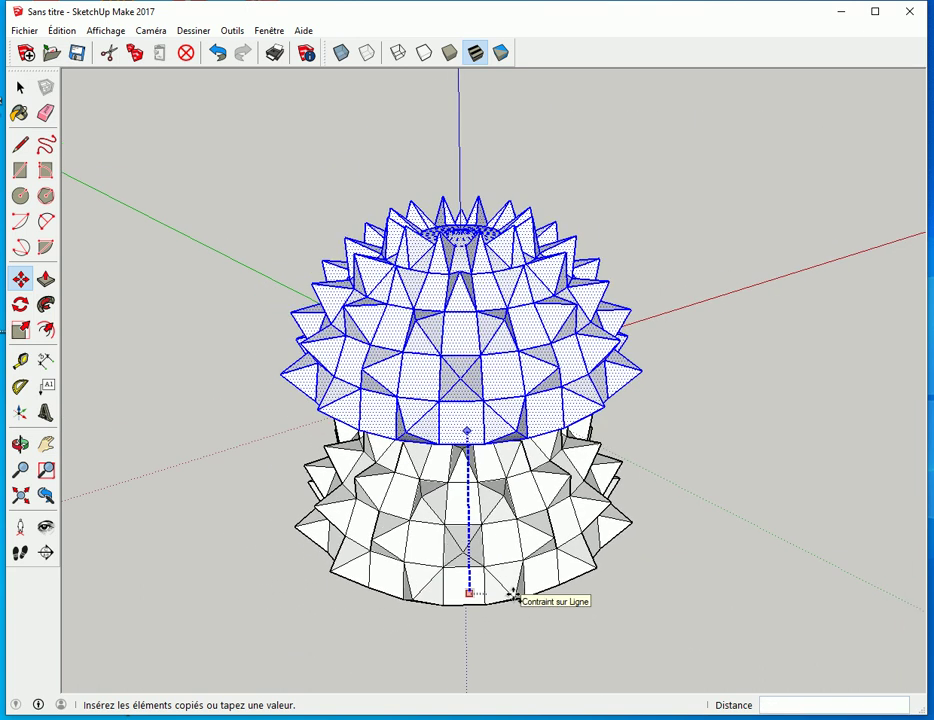
key("o")
middle_click_drag(521, 531, 517, 417)
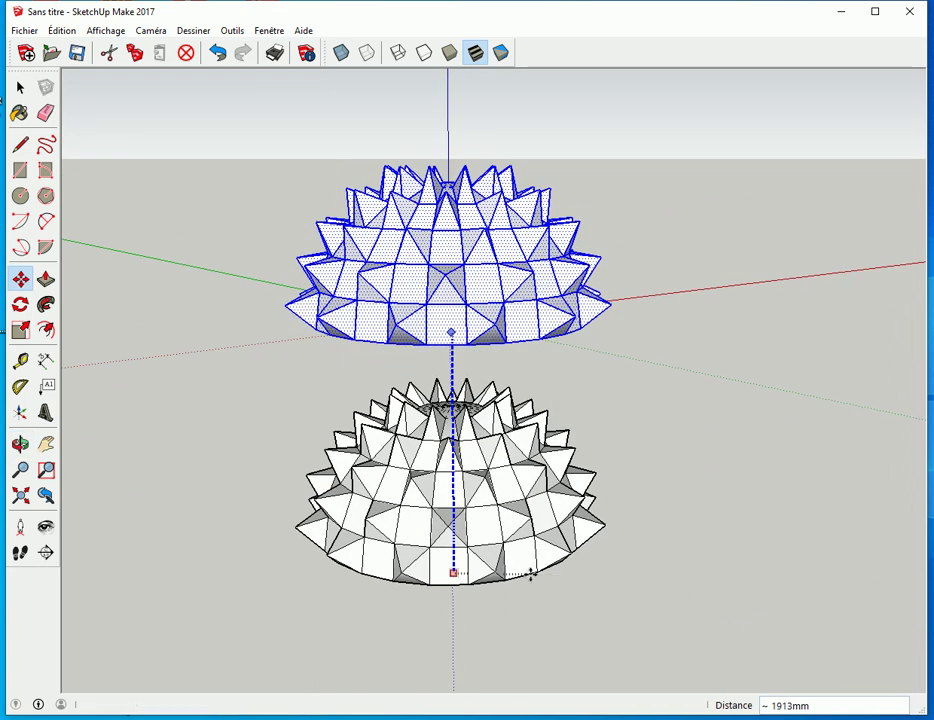
left_click(531, 575)
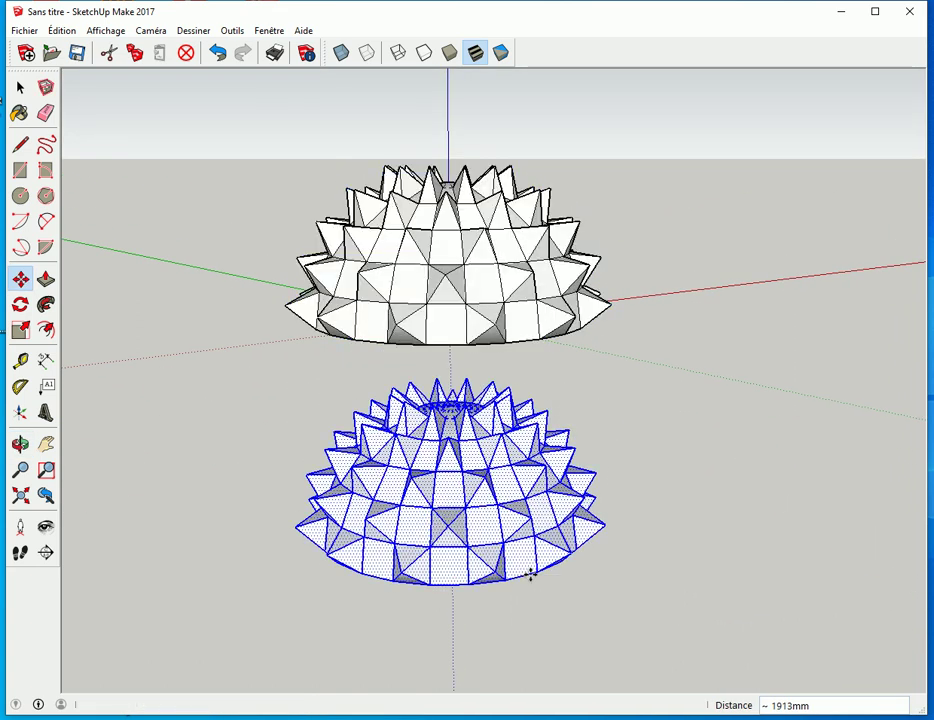
Flip the lower copy along the Blue direction from its context menu.
right_click(449, 504)
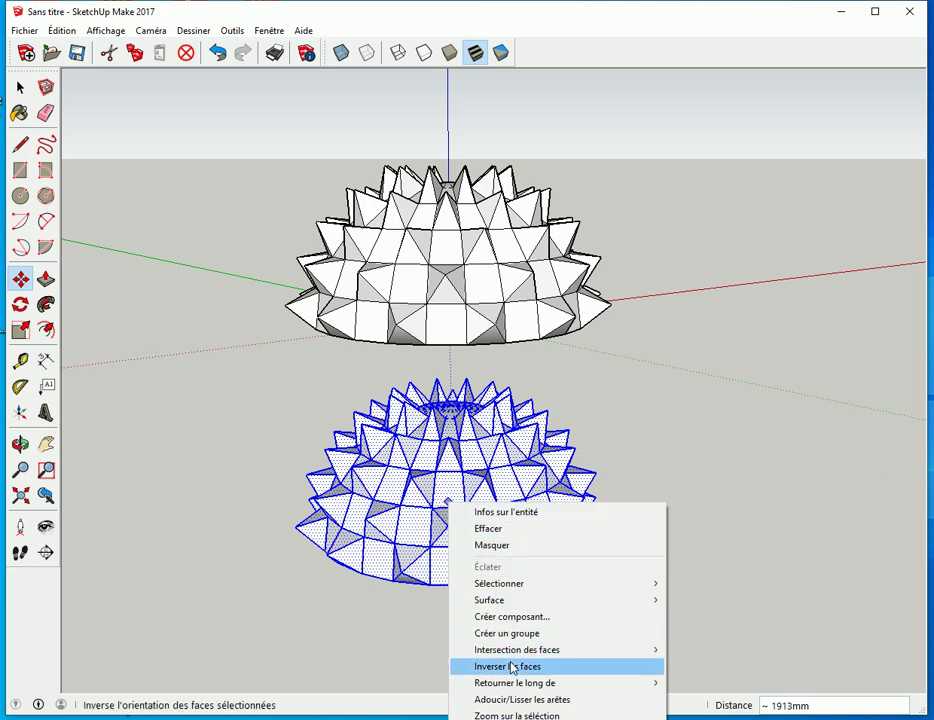
mouse_move(517, 686)
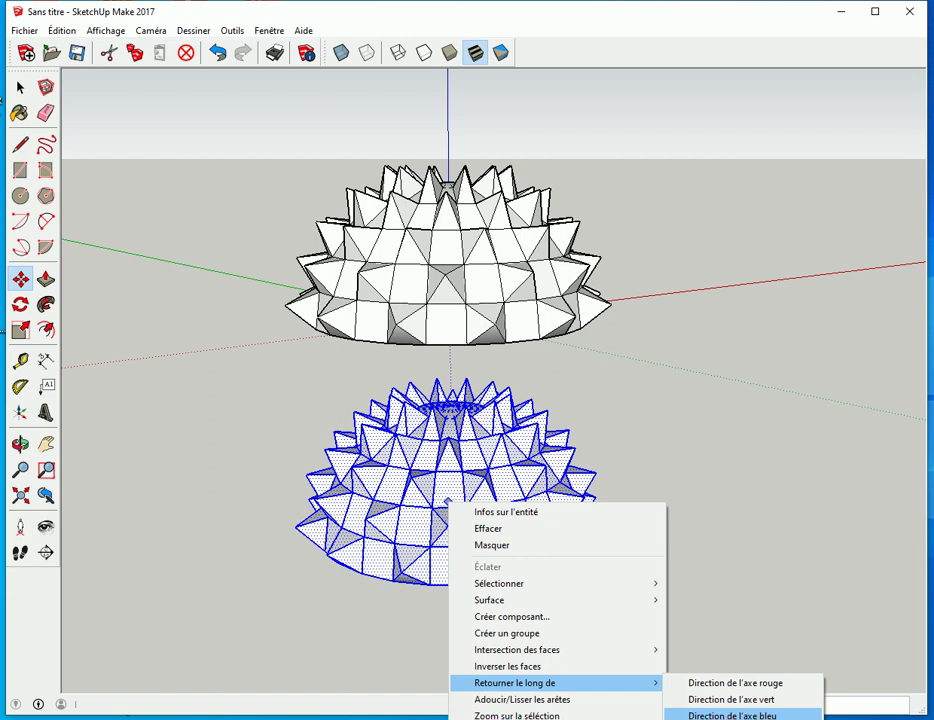
left_click(735, 715)
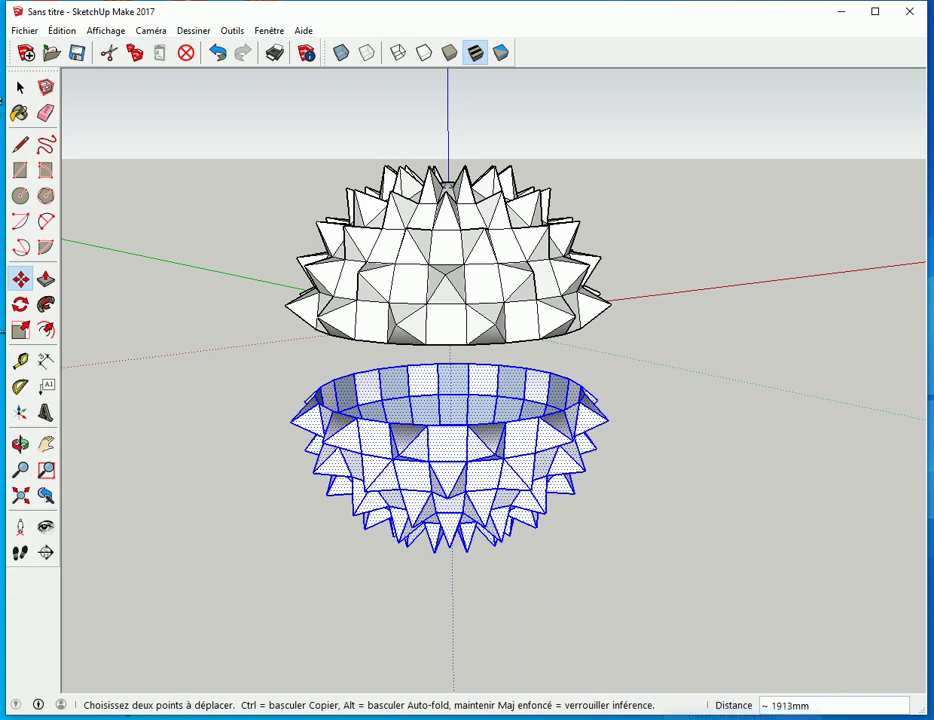
scroll(482, 535, "up", 1)
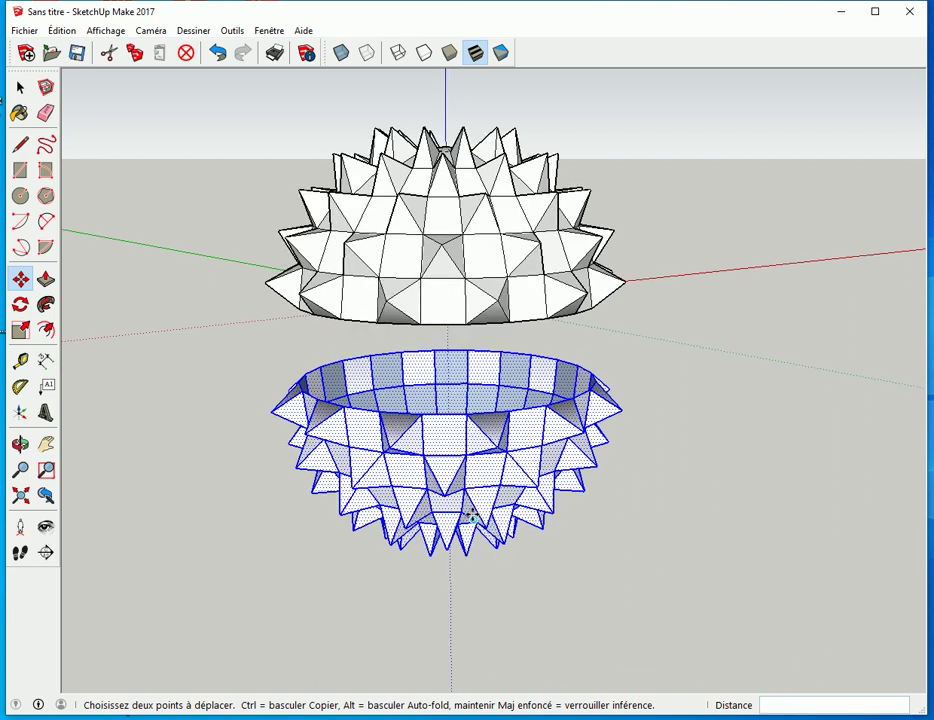
left_click(467, 416)
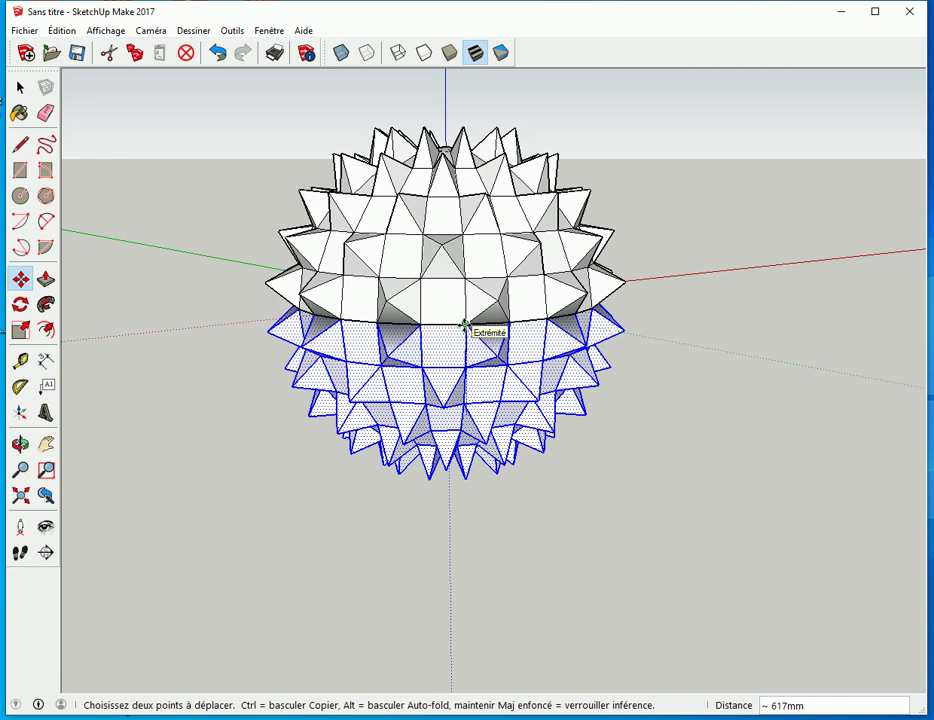
left_click(464, 325)
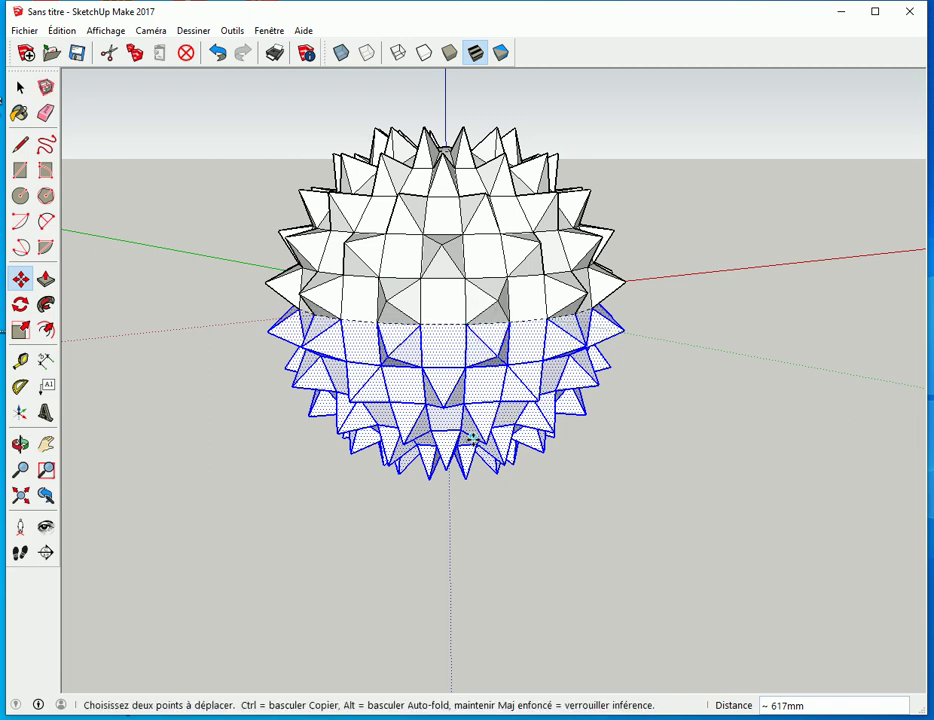
key("ctrl+z")
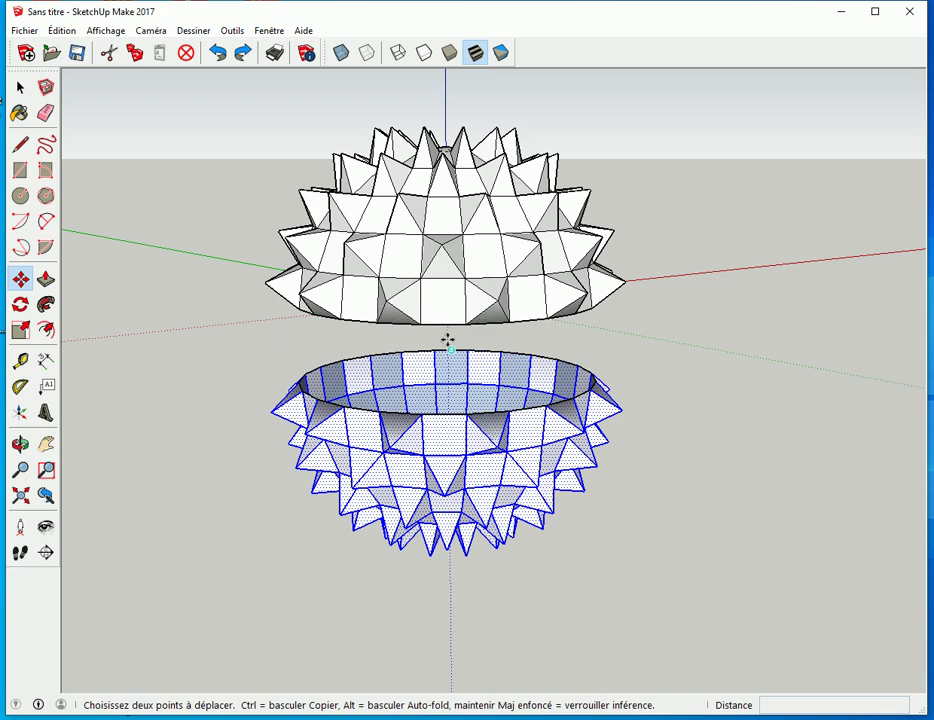
Rotate the lower half 15° about the blue axis, centred on the disc's centre.
middle_click_drag(446, 542, 398, 440)
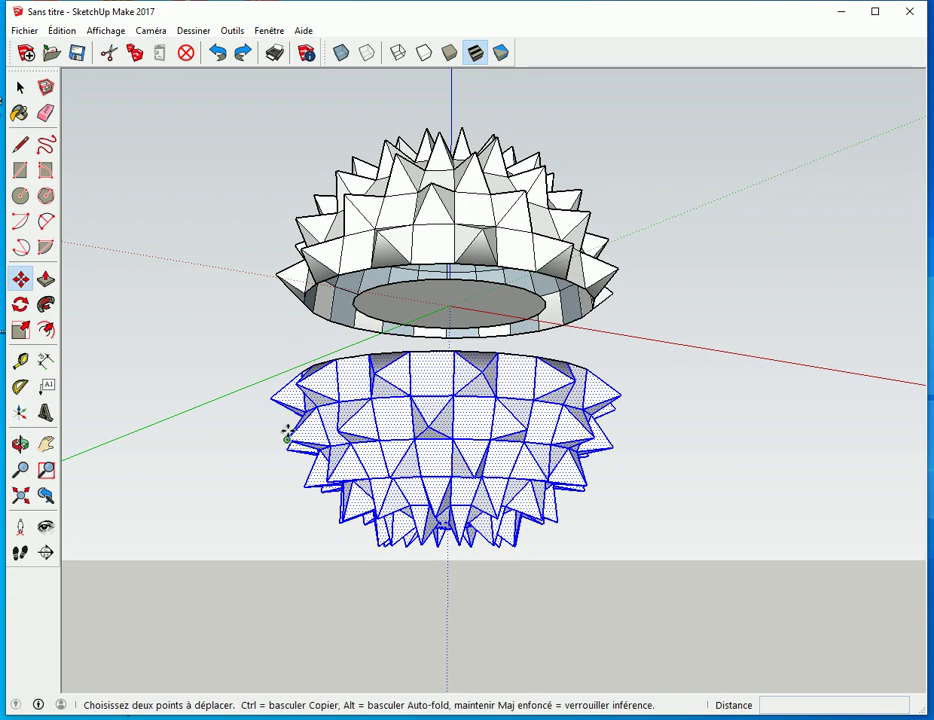
left_click(20, 306)
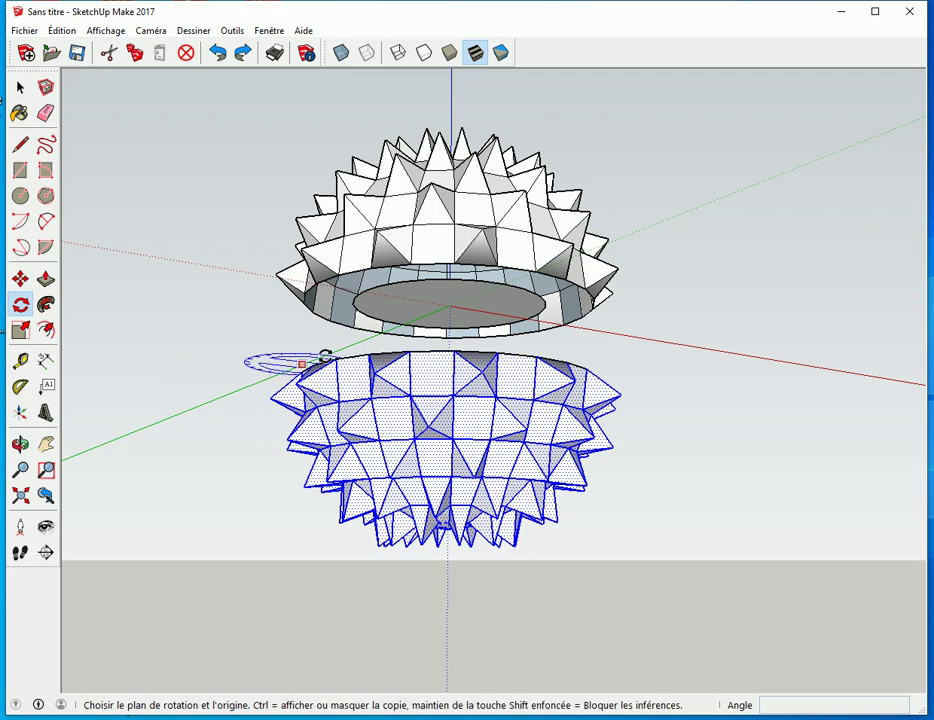
left_click(451, 310)
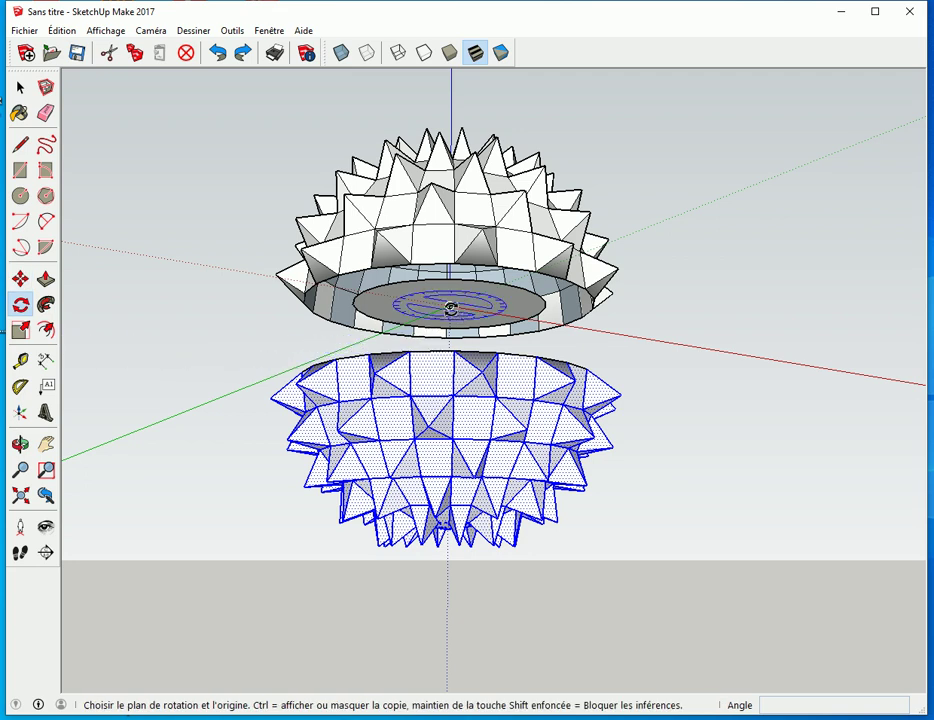
scroll(451, 310, "up", 1)
left_click(449, 305)
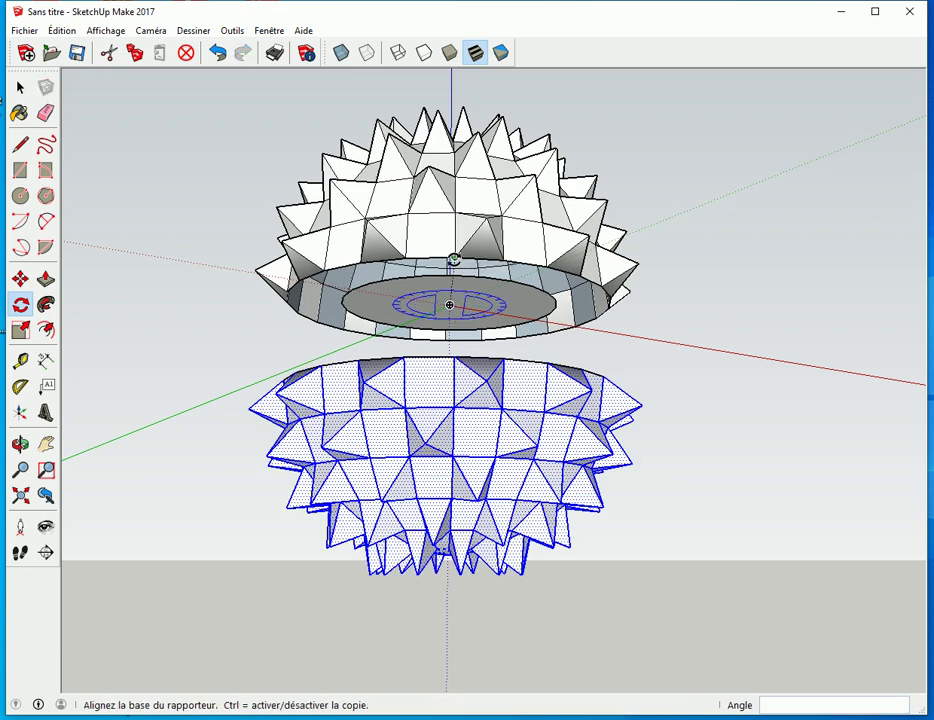
left_click(455, 258)
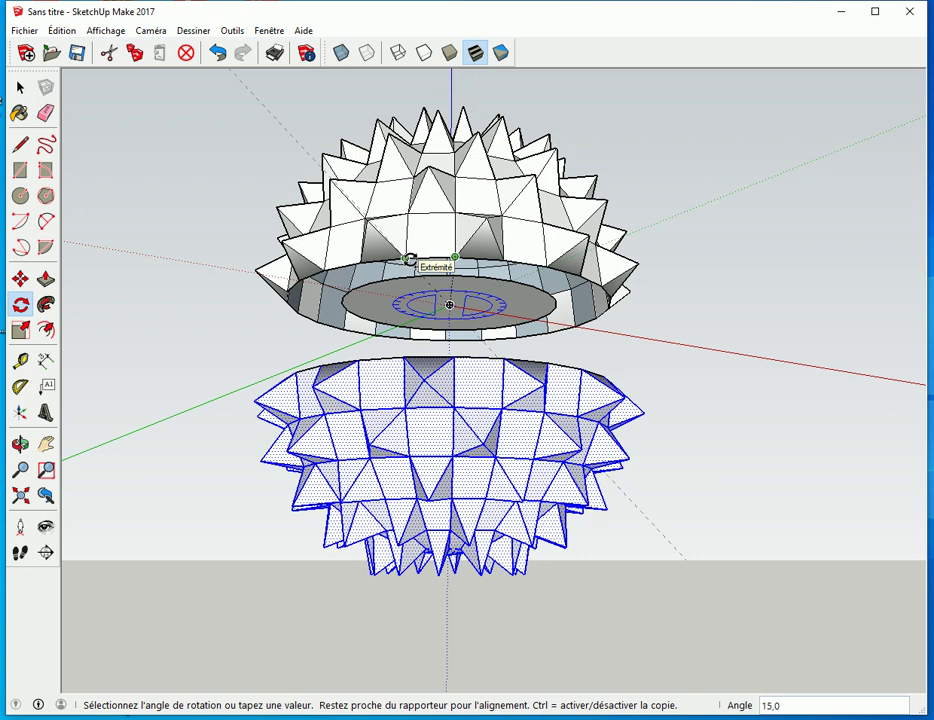
left_click(410, 259)
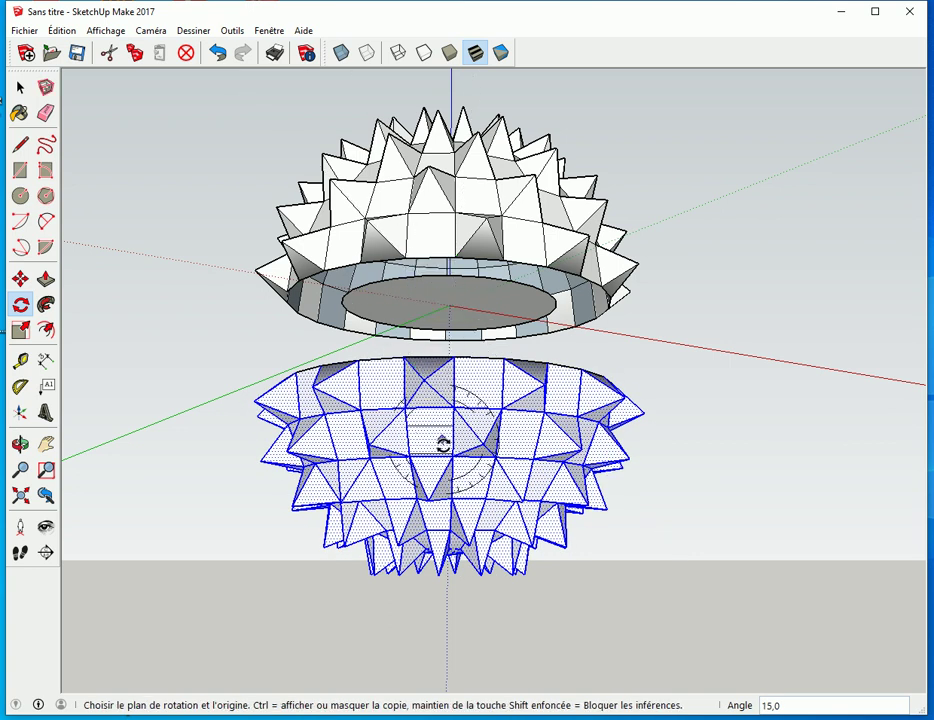
key("m")
middle_click_drag(477, 392, 463, 455)
Move the lower half against the upper half, check it, then undo the move.
left_click(451, 400)
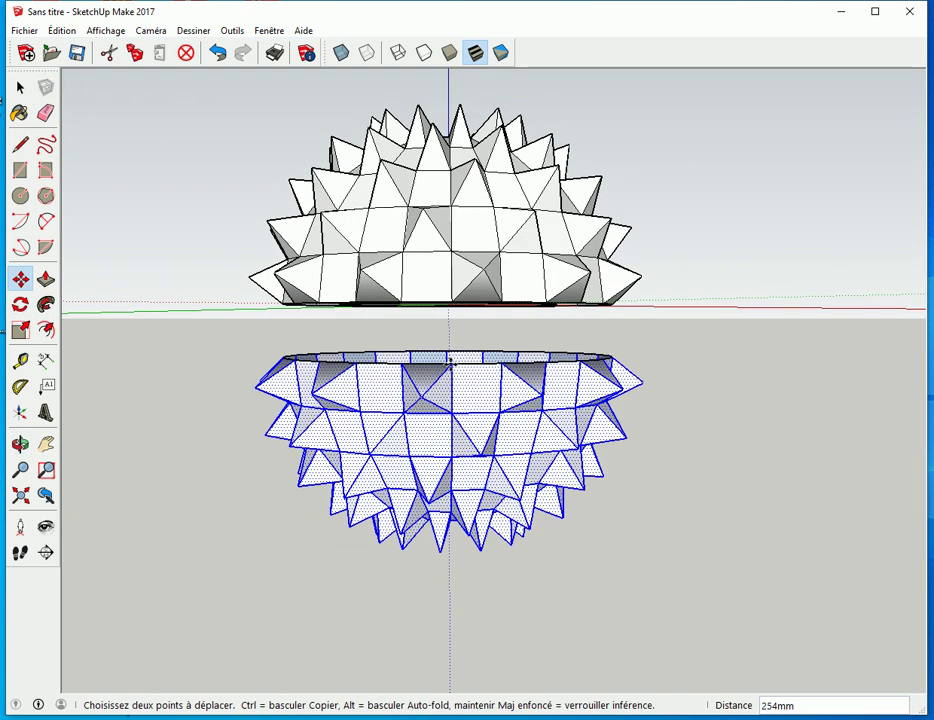
left_click(451, 301)
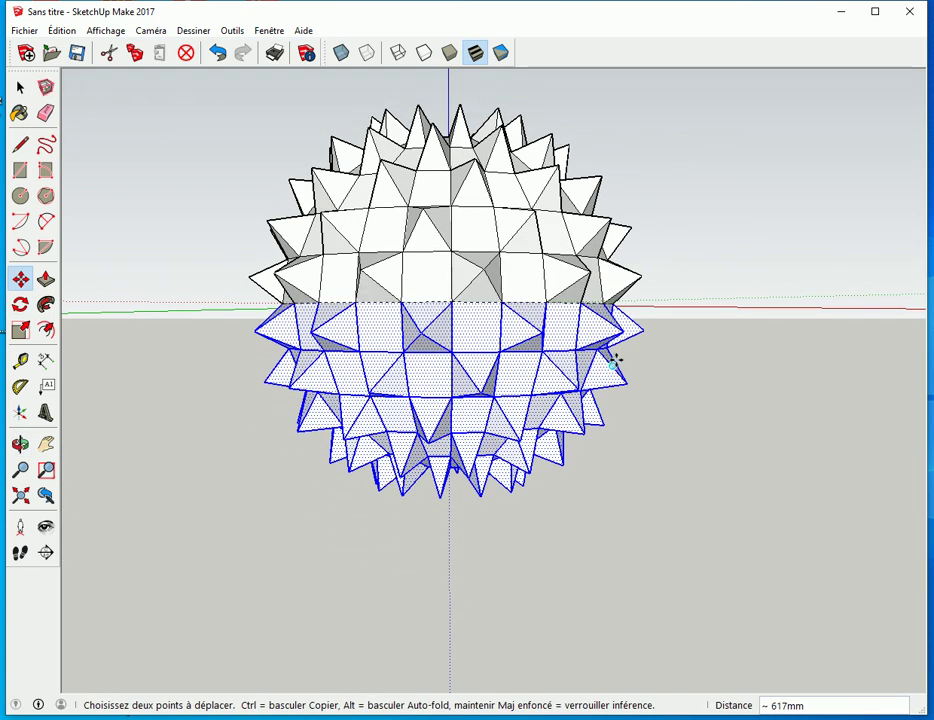
key("space")
left_click(512, 522)
middle_click_drag(512, 522, 420, 387)
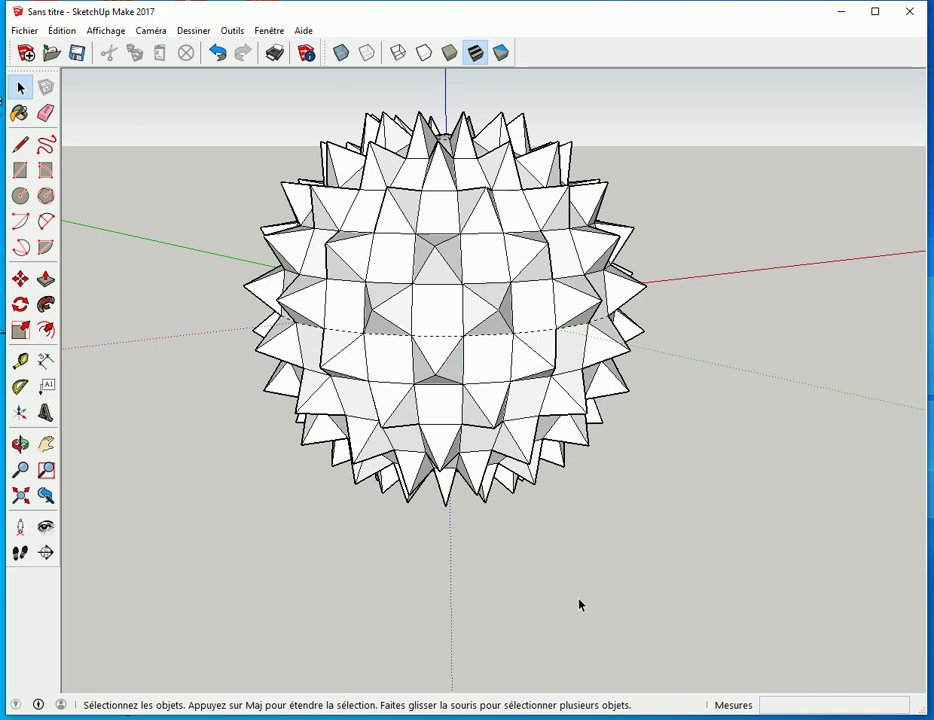
key("ctrl+z")
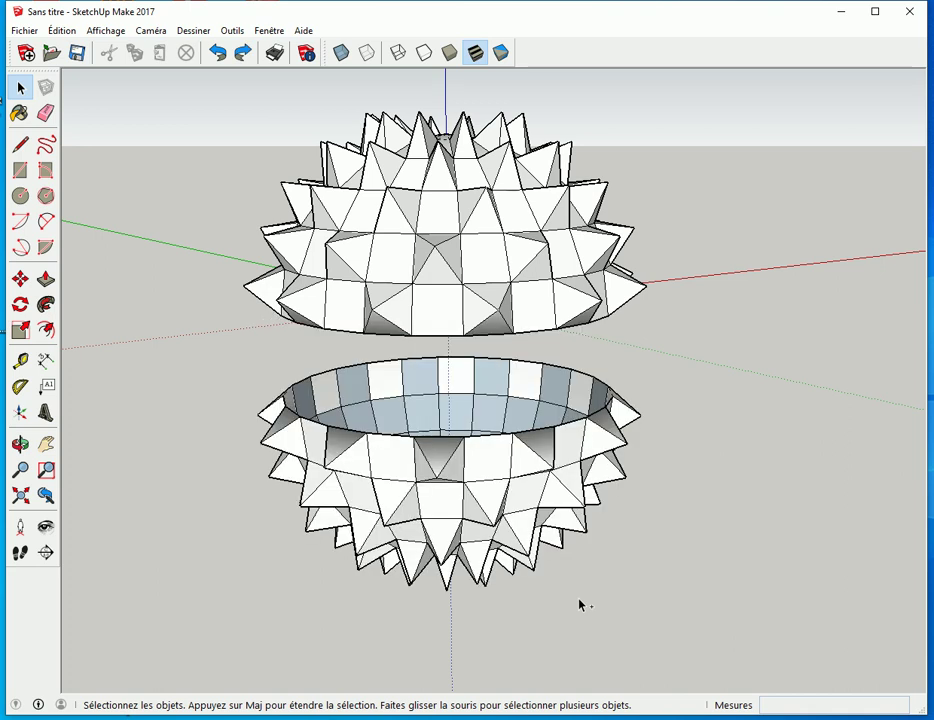
Reselect the lower half and snap its rim onto the upper half's edge.
triple_click(488, 476)
key("m")
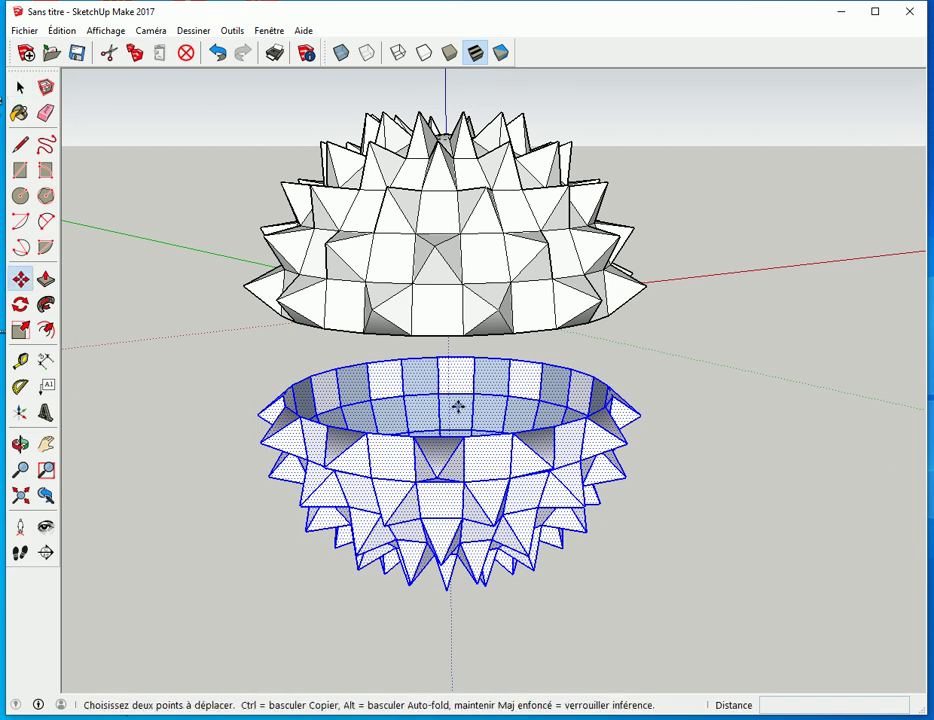
left_click(464, 437)
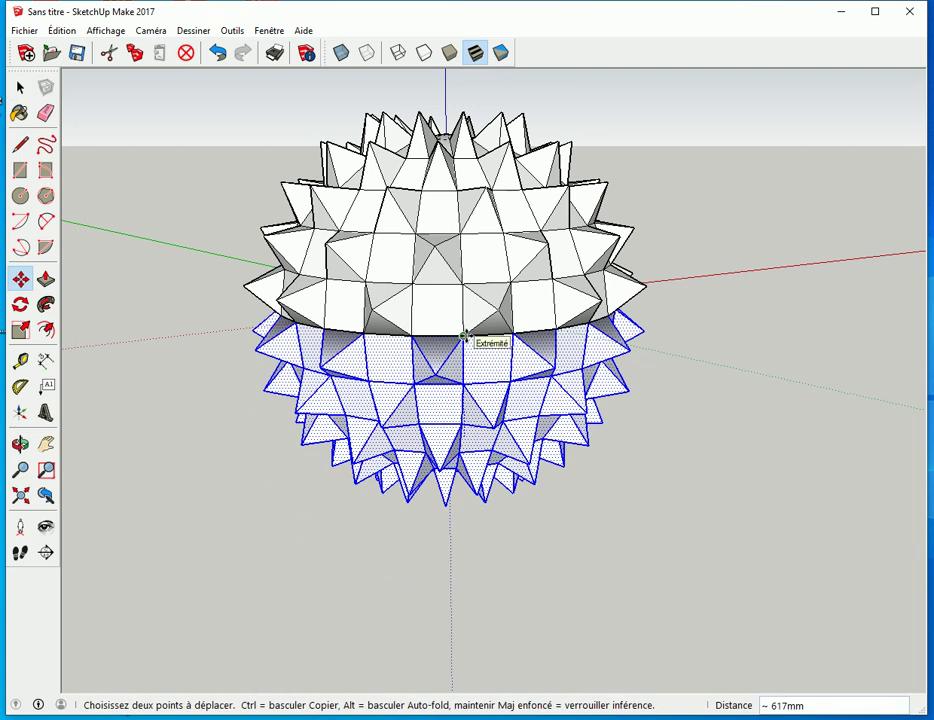
left_click(465, 334)
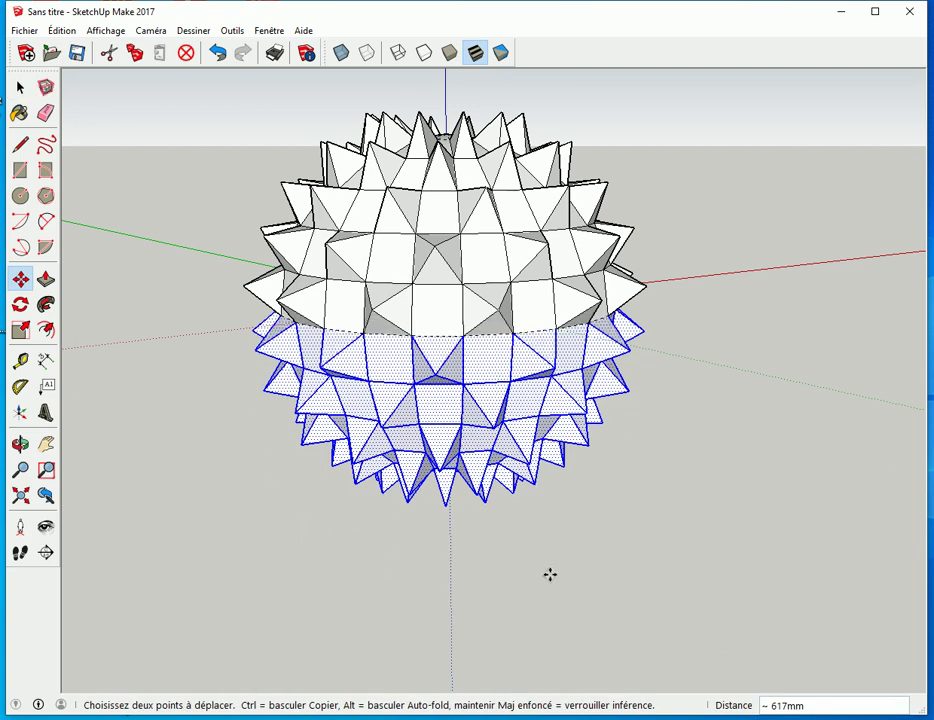
key("space")
left_click(563, 580)
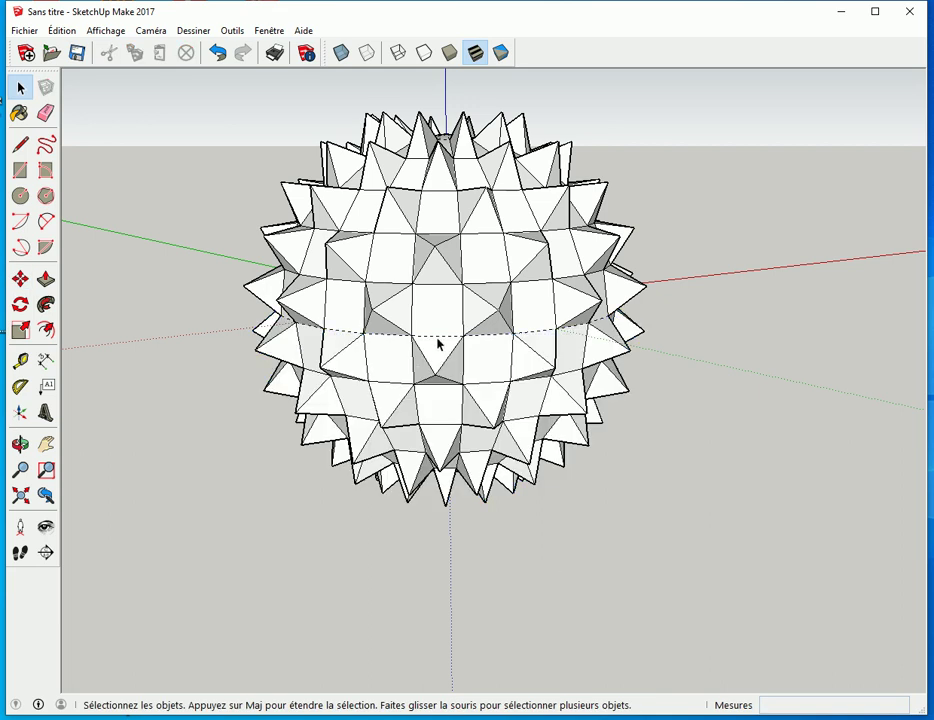
left_click(117, 31)
Turn off Hidden Geometry, then undo and redo the join to check the closed ball.
left_click(128, 88)
key("ctrl+z")
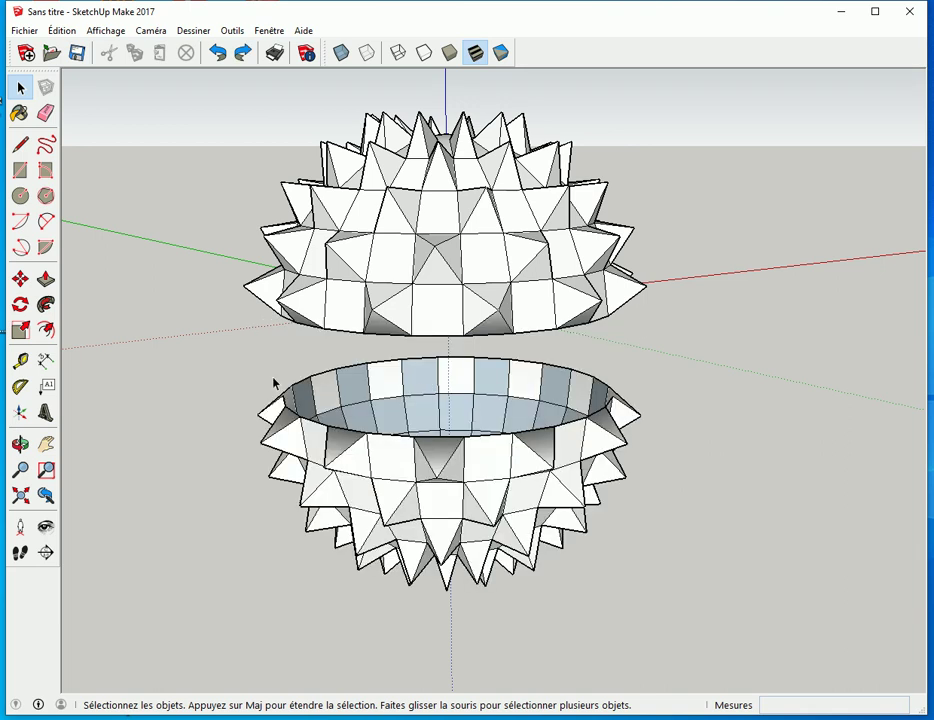
key("ctrl+y")
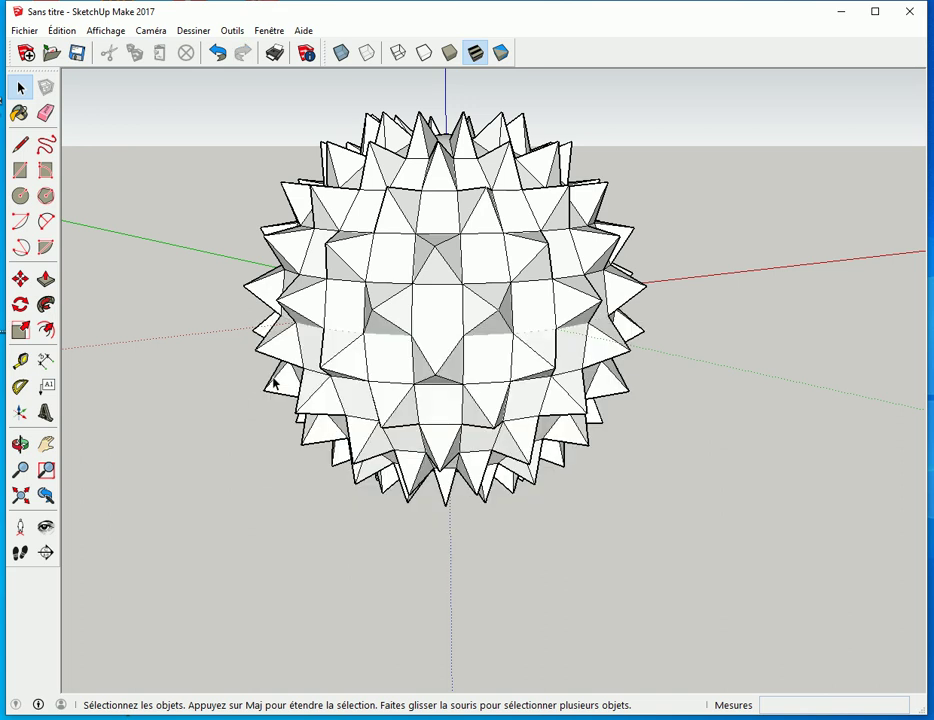
left_click(20, 145)
Draw a line along the ball's seam and turn on X-ray.
left_click(413, 334)
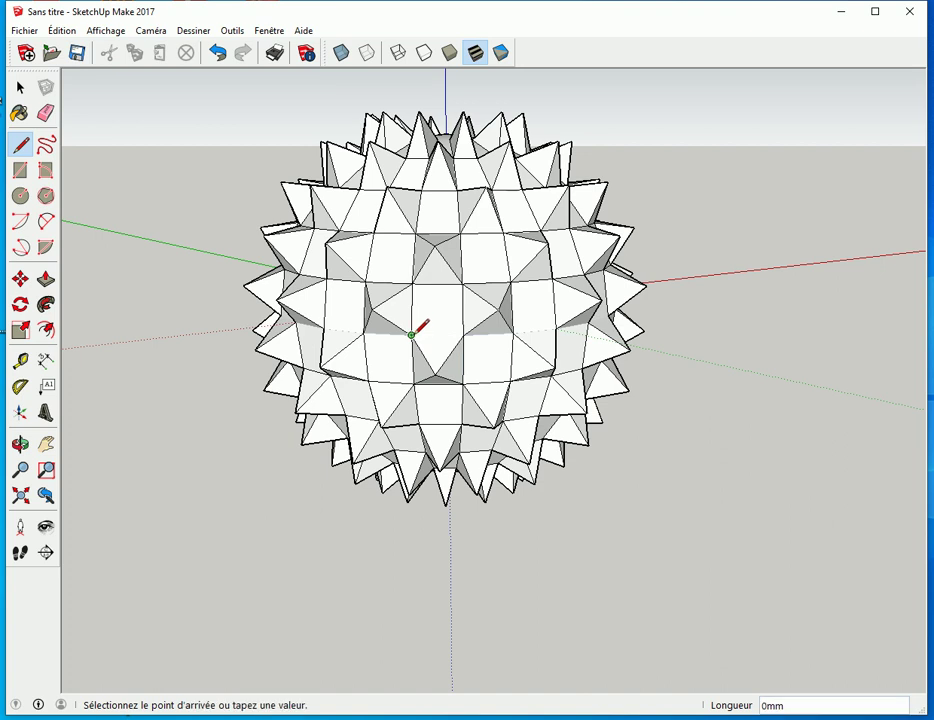
left_click(462, 330)
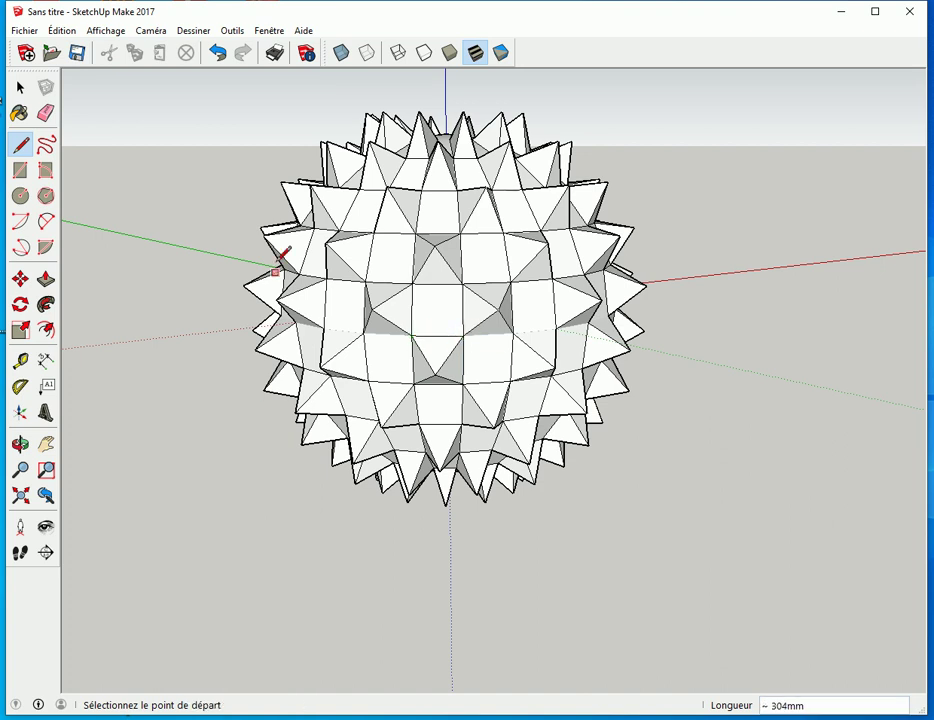
left_click(341, 52)
middle_click_drag(243, 250, 226, 320)
scroll(375, 369, "up", 3)
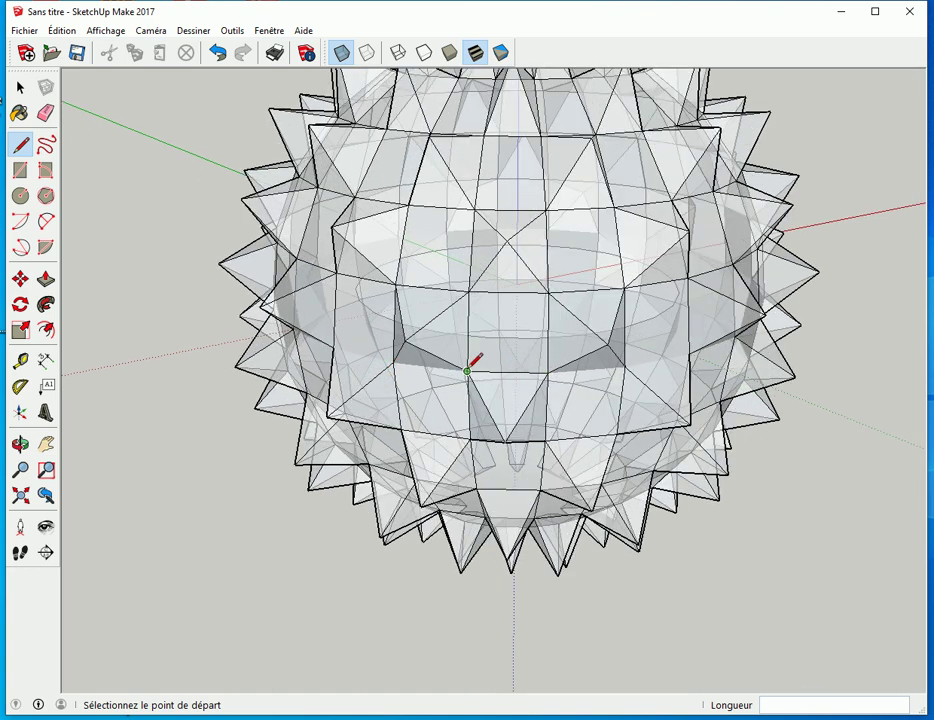
Rotate the seam edge about the origin, locked to the blue plane, to the next vertex.
key("space")
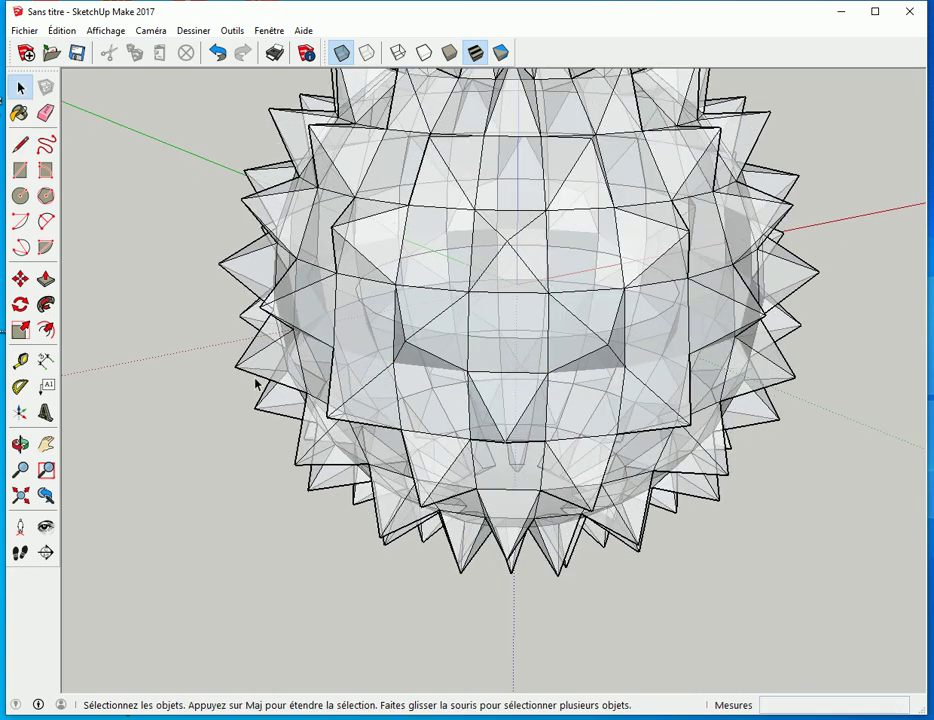
left_click(493, 373)
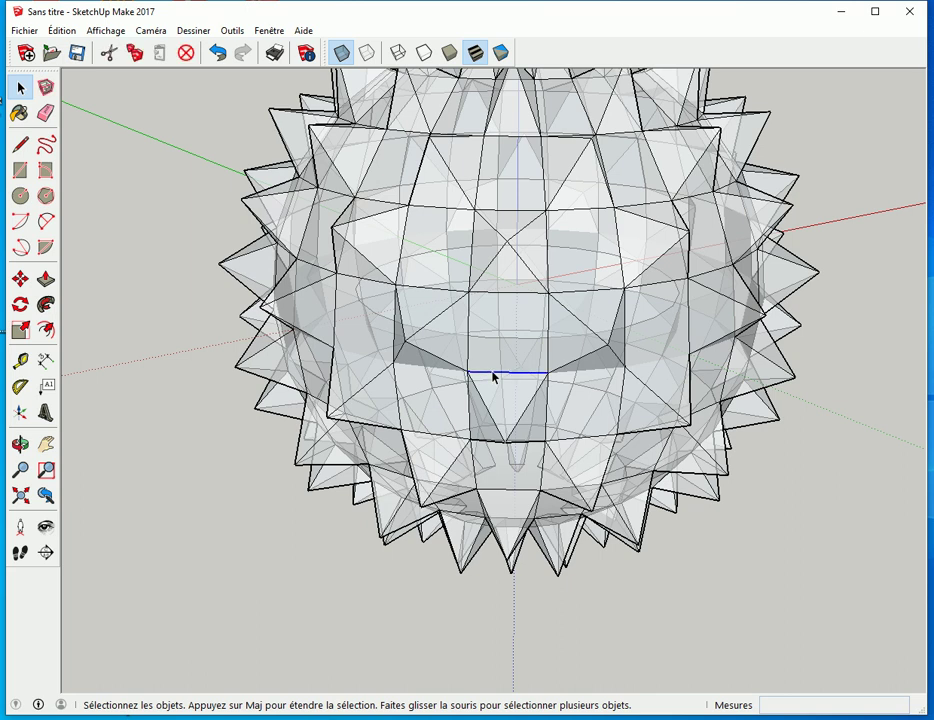
left_click(20, 304)
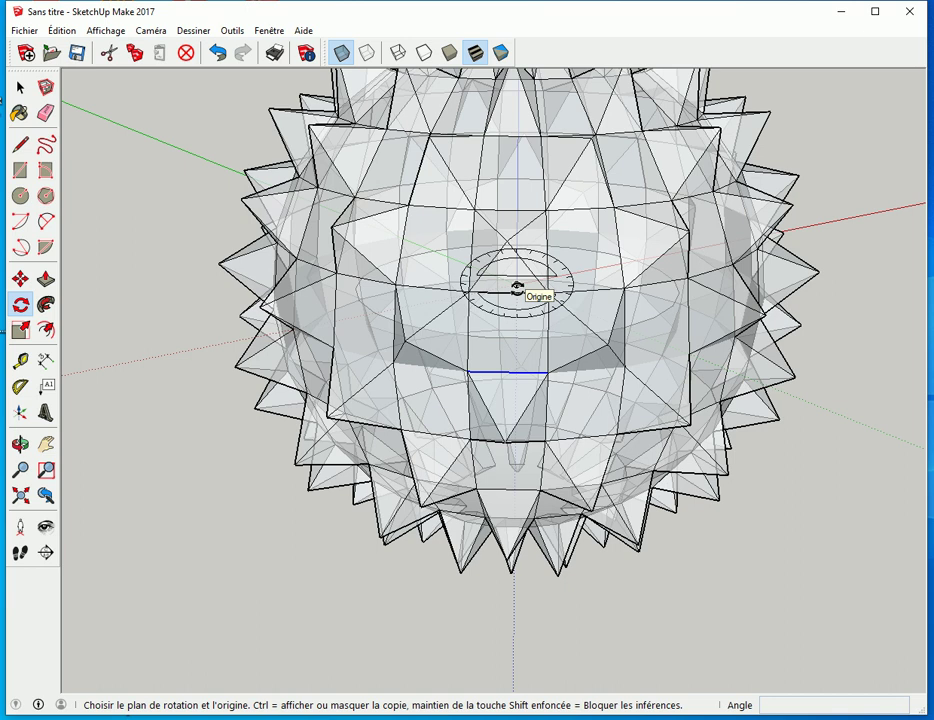
key("Up")
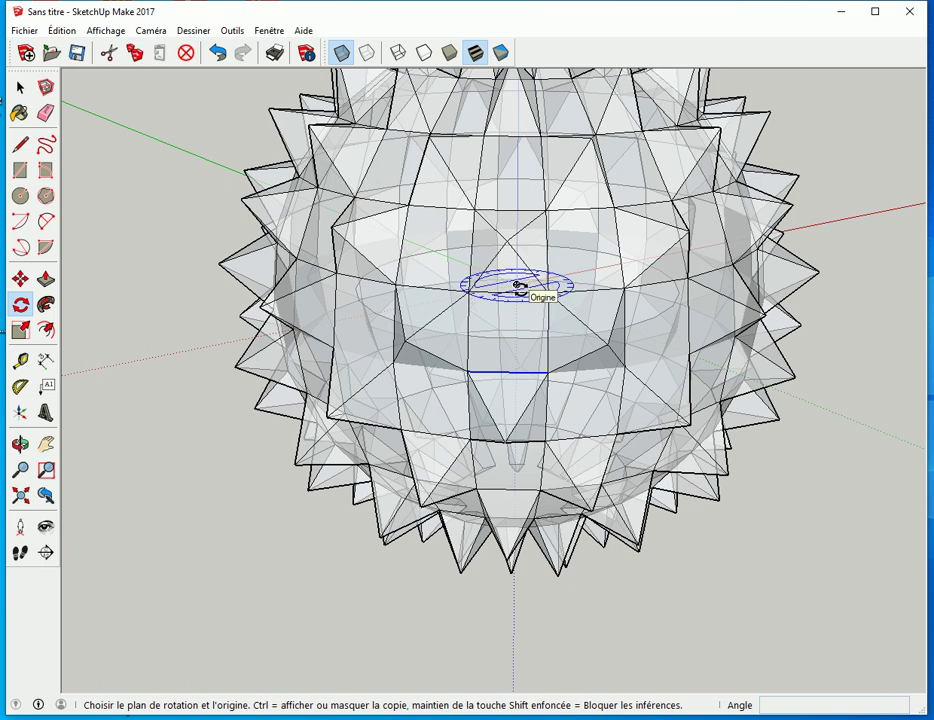
left_click(516, 285)
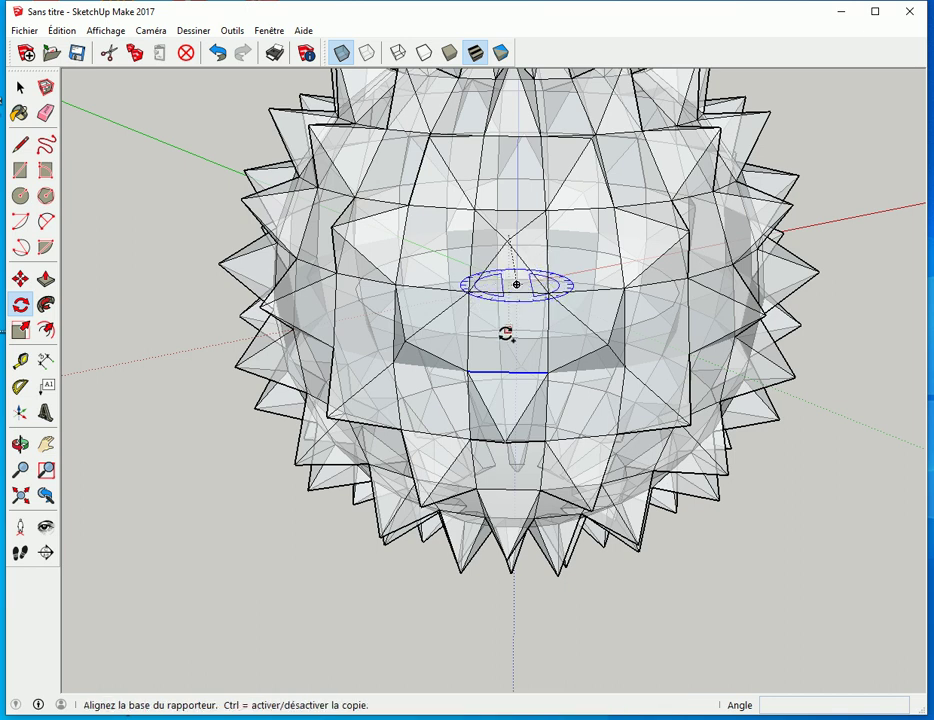
left_click(468, 371)
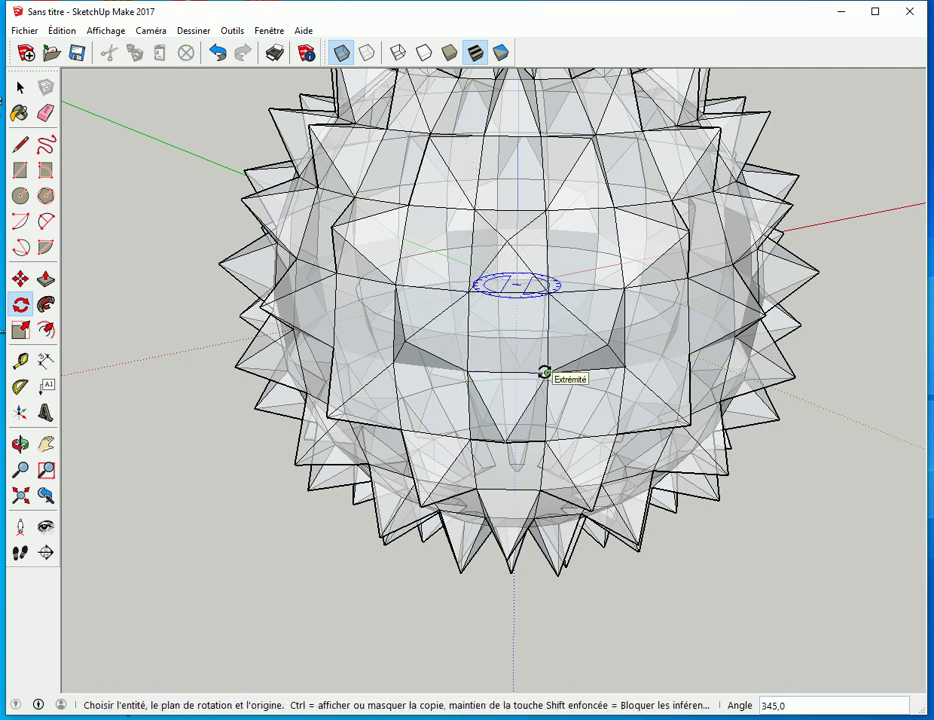
left_click(544, 372)
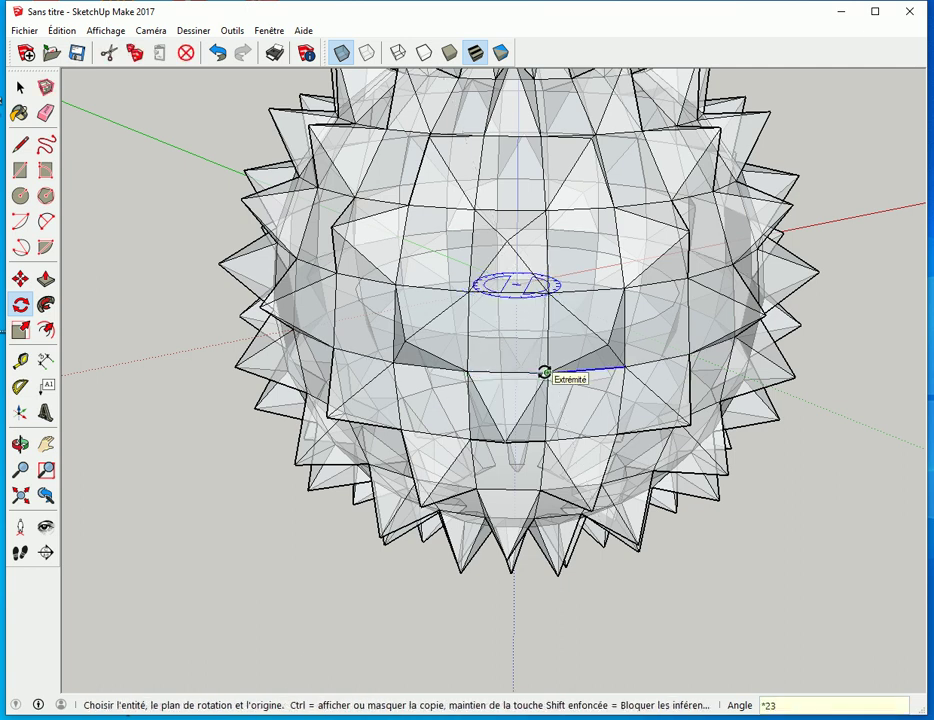
key("space")
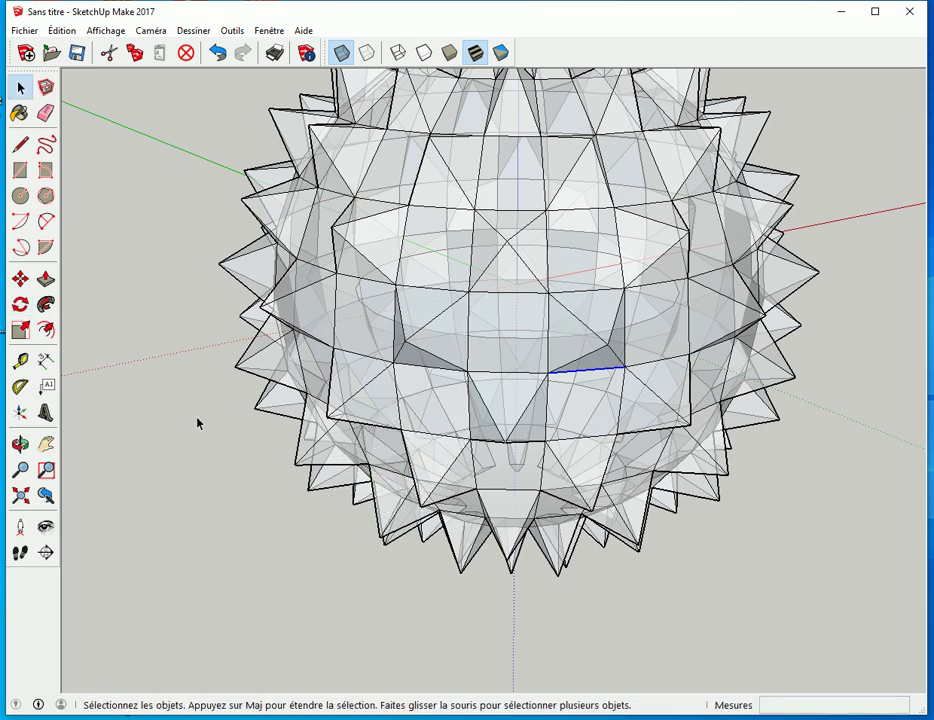
middle_click_drag(154, 365, 160, 400)
left_click(341, 52)
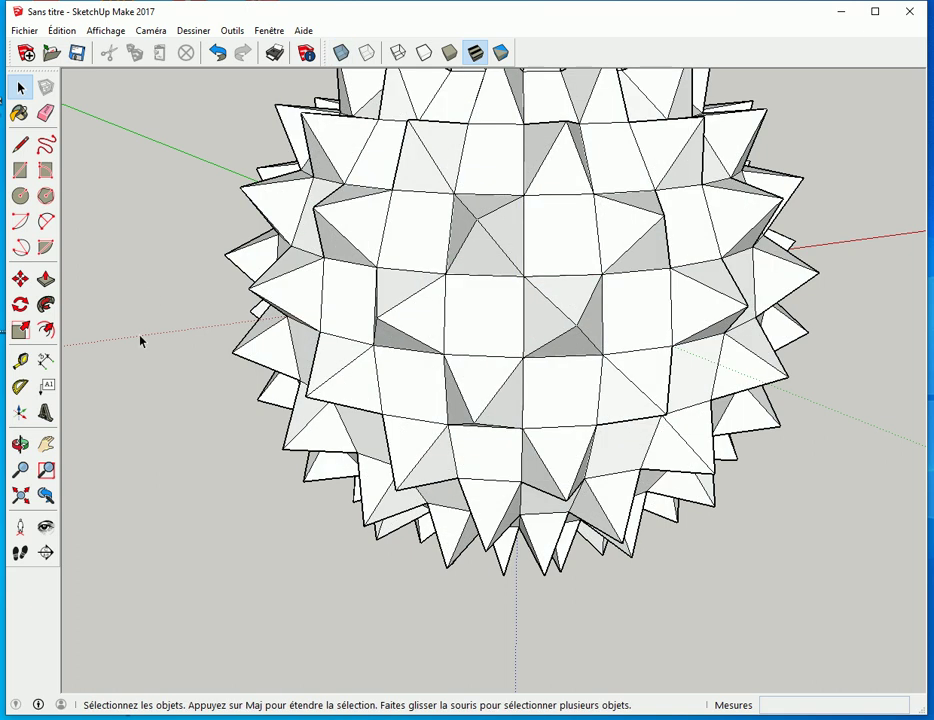
left_click(344, 317)
right_click(344, 313)
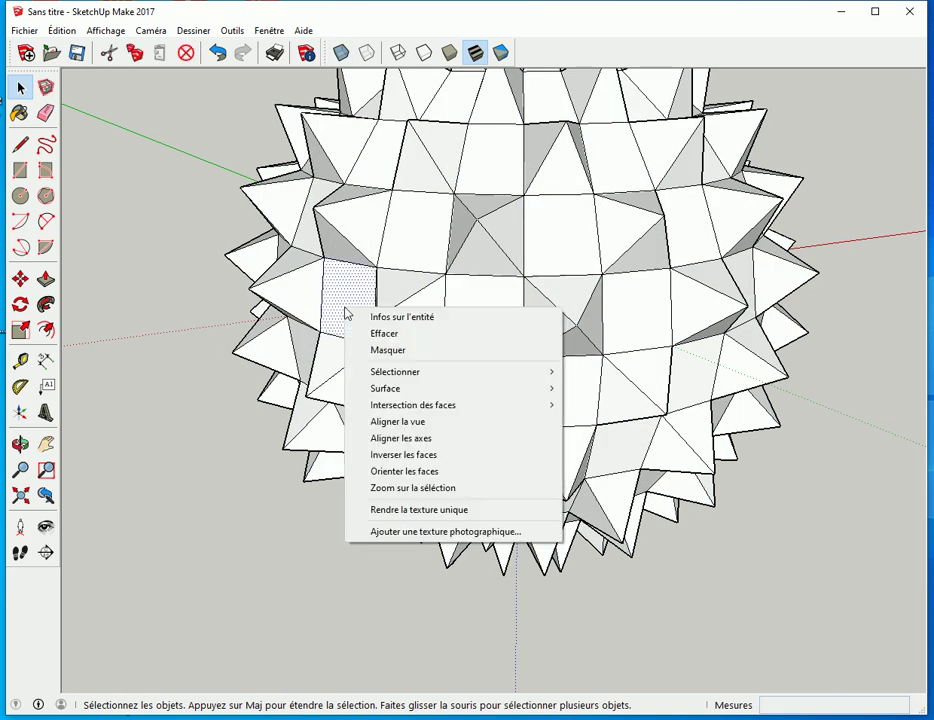
left_click(362, 348)
middle_click_drag(350, 330, 385, 272)
left_click(334, 318)
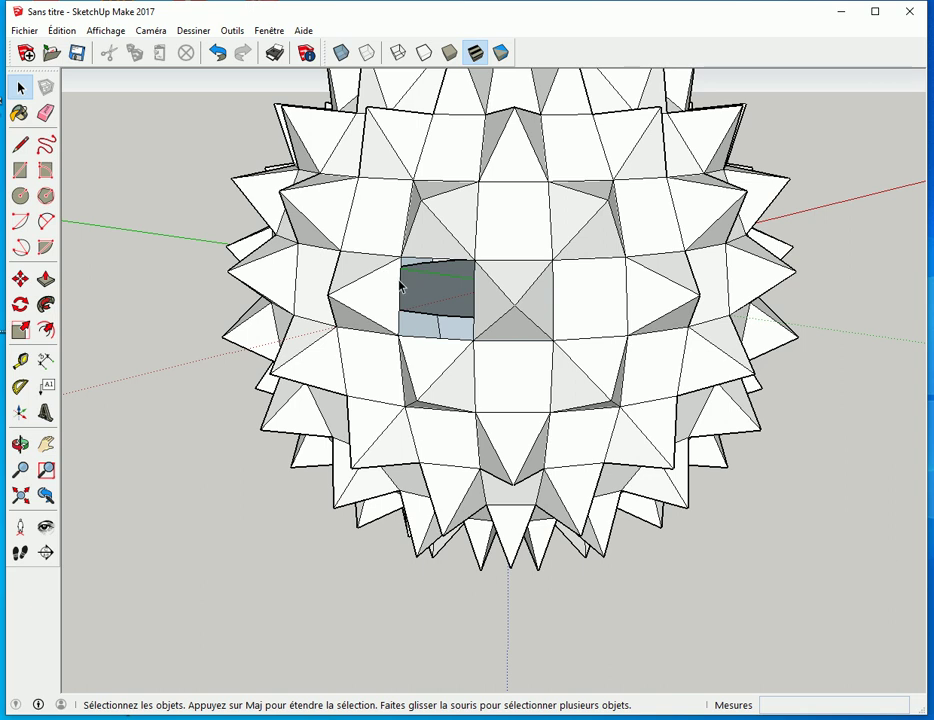
middle_click_drag(552, 284, 285, 230)
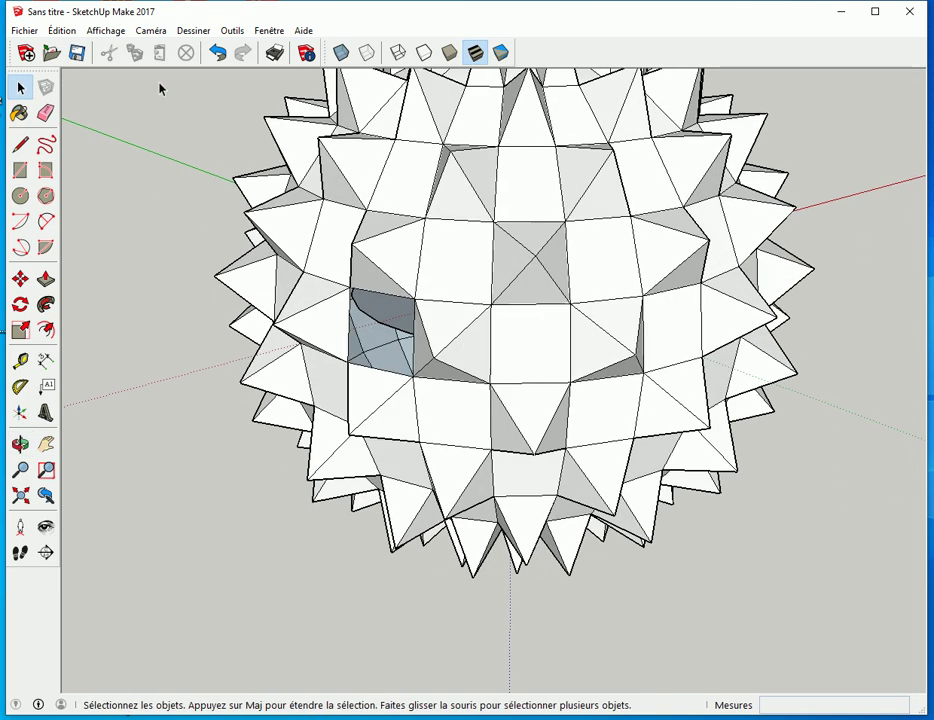
left_click(61, 30)
mouse_move(148, 255)
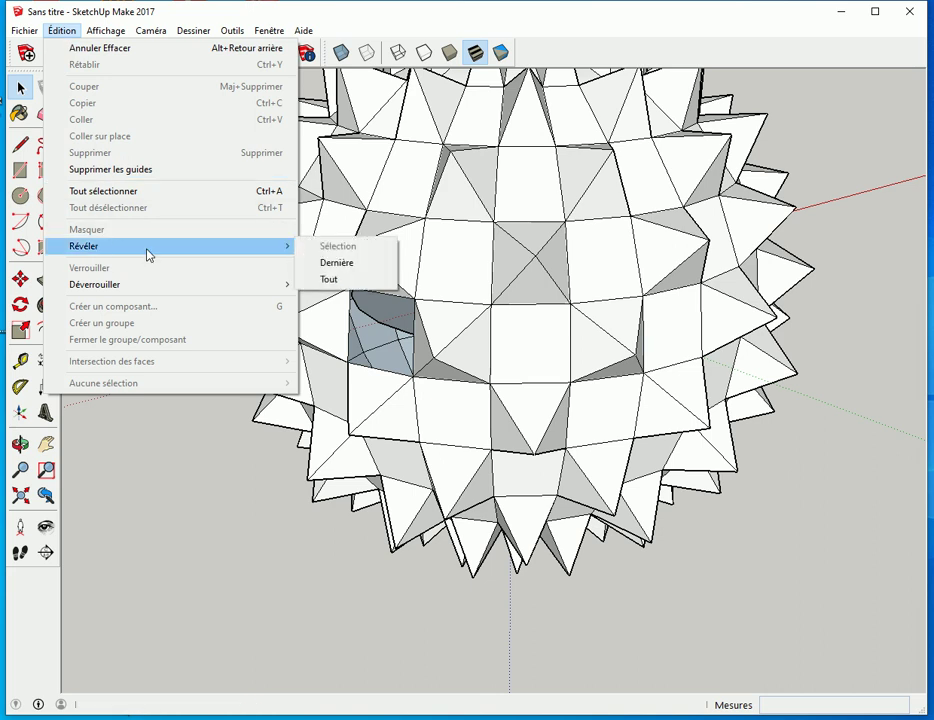
left_click(322, 278)
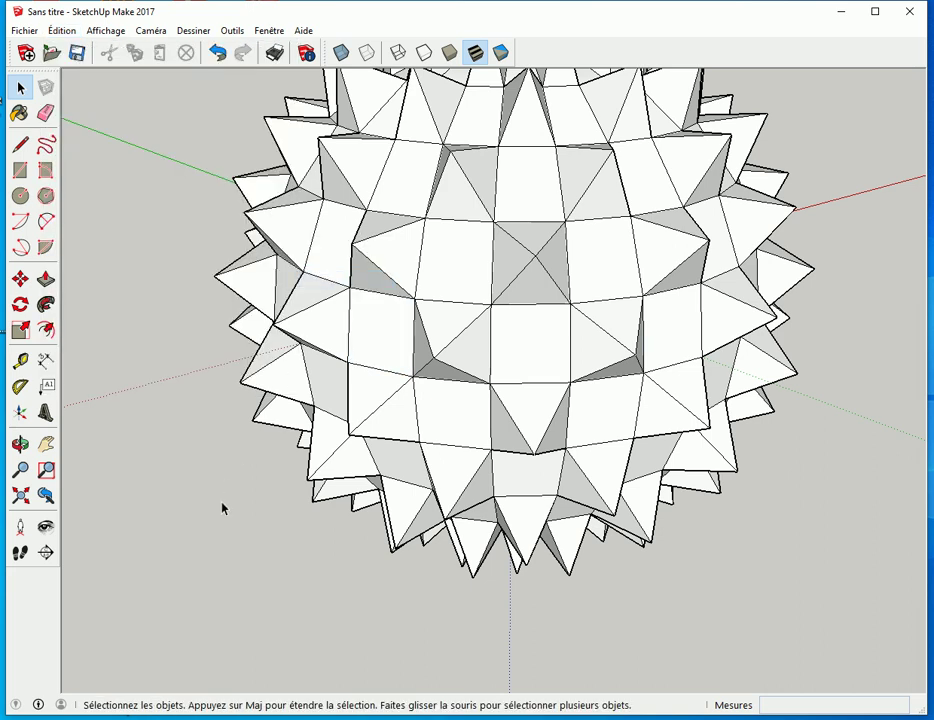
Select the flat top face, show its hidden mesh lines, then deselect.
scroll(222, 507, "down", 3)
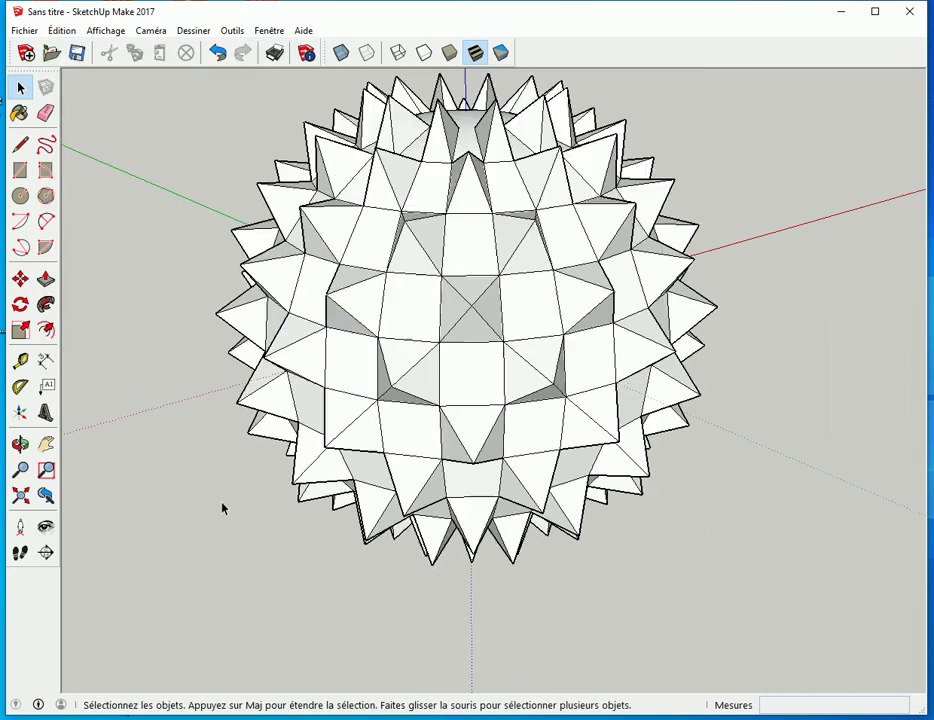
middle_click_drag(221, 482, 397, 268)
left_click(434, 246)
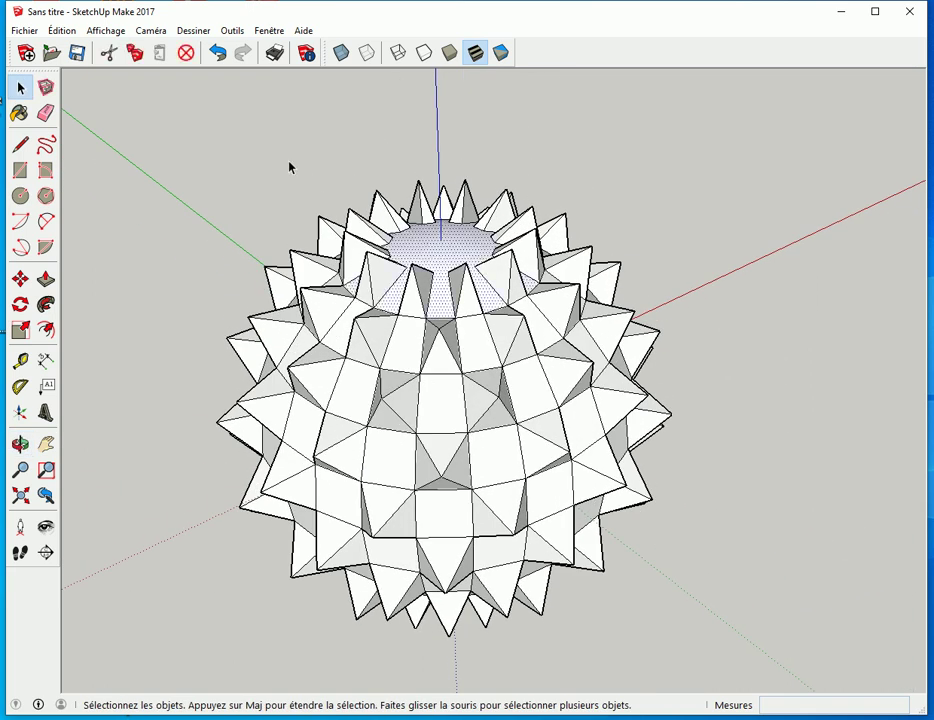
left_click(105, 30)
left_click(121, 87)
scroll(495, 265, "up", 5)
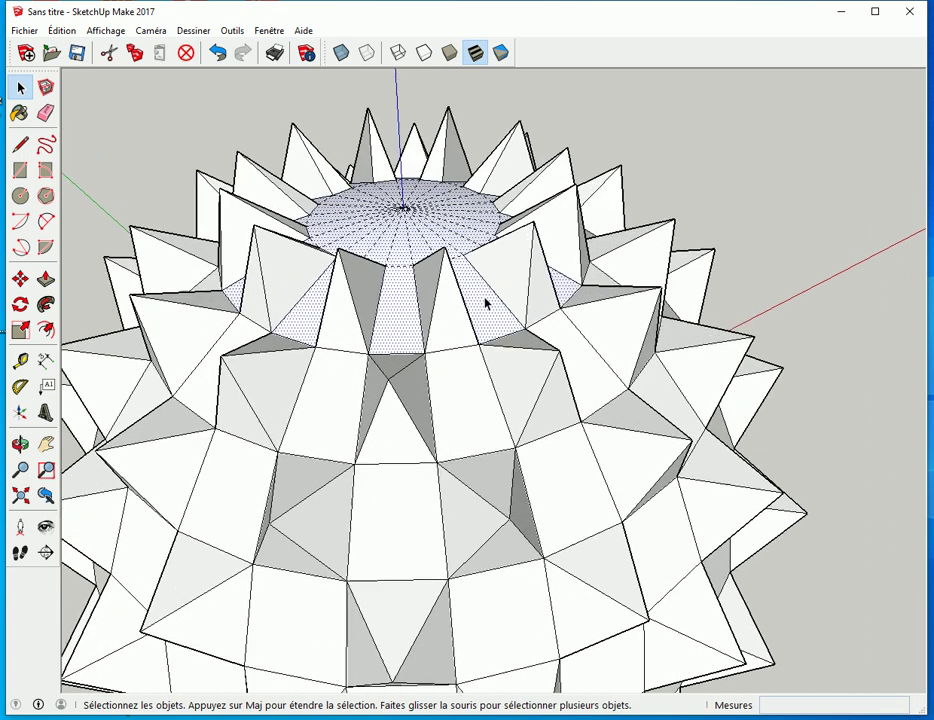
middle_click_drag(487, 303, 391, 323)
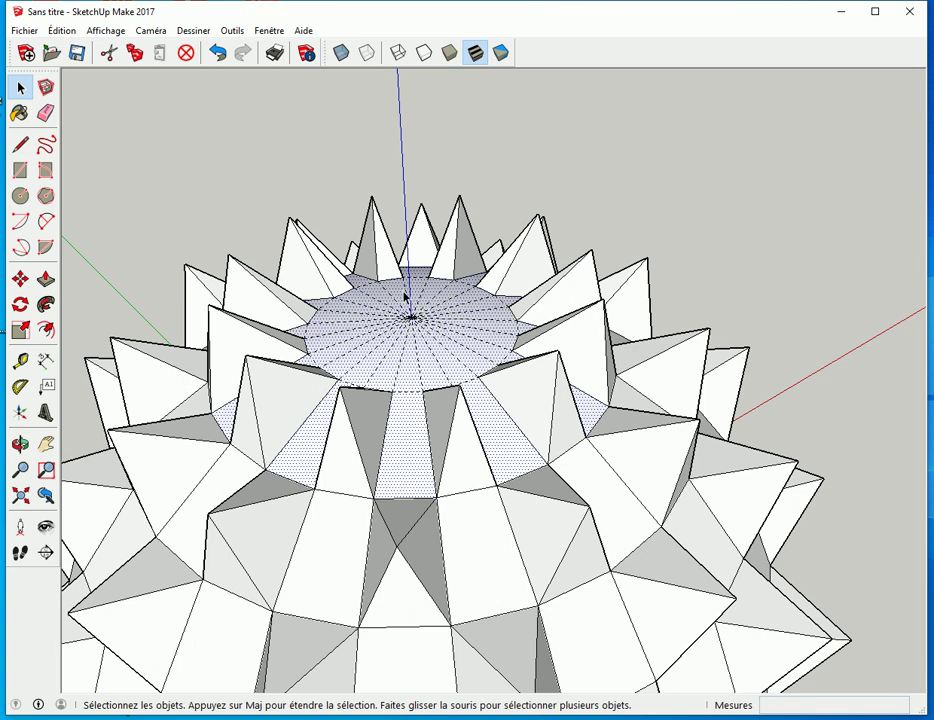
scroll(432, 360, "down", 3)
middle_click_drag(434, 380, 560, 280)
left_click(775, 380)
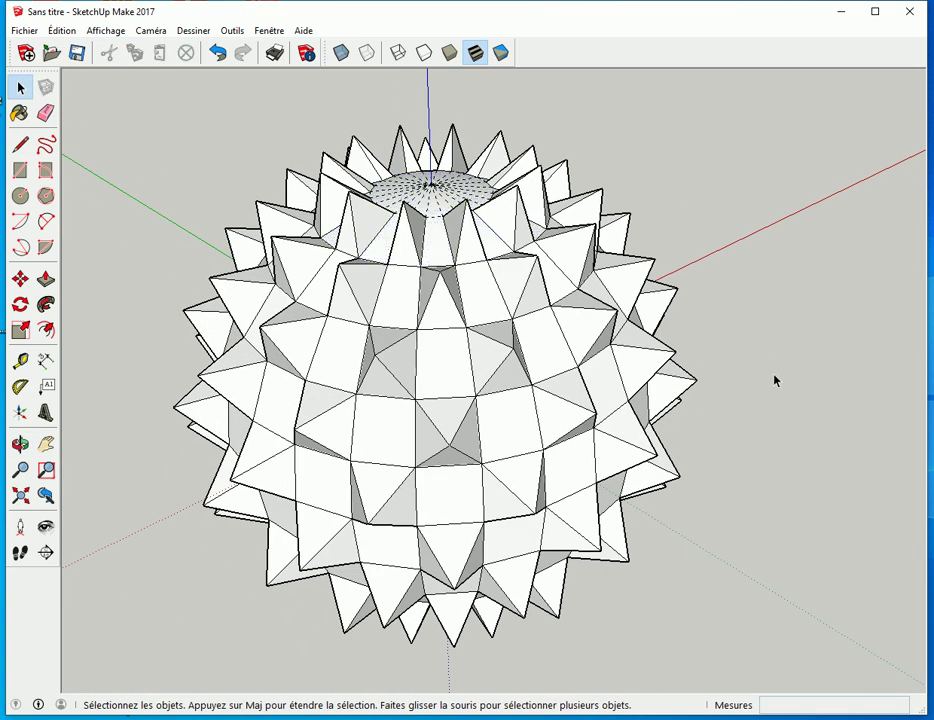